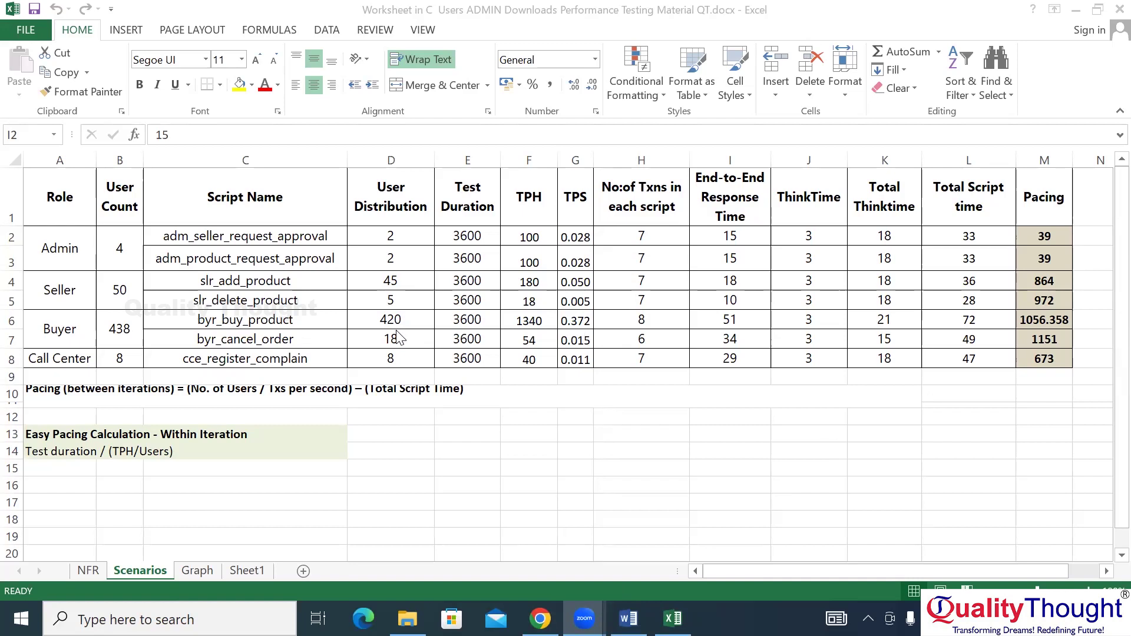
Review requirement NFR01 on the NFR sheet, including the user counts for Admin, Seller, Buyer and Call Center
left_click(88, 571)
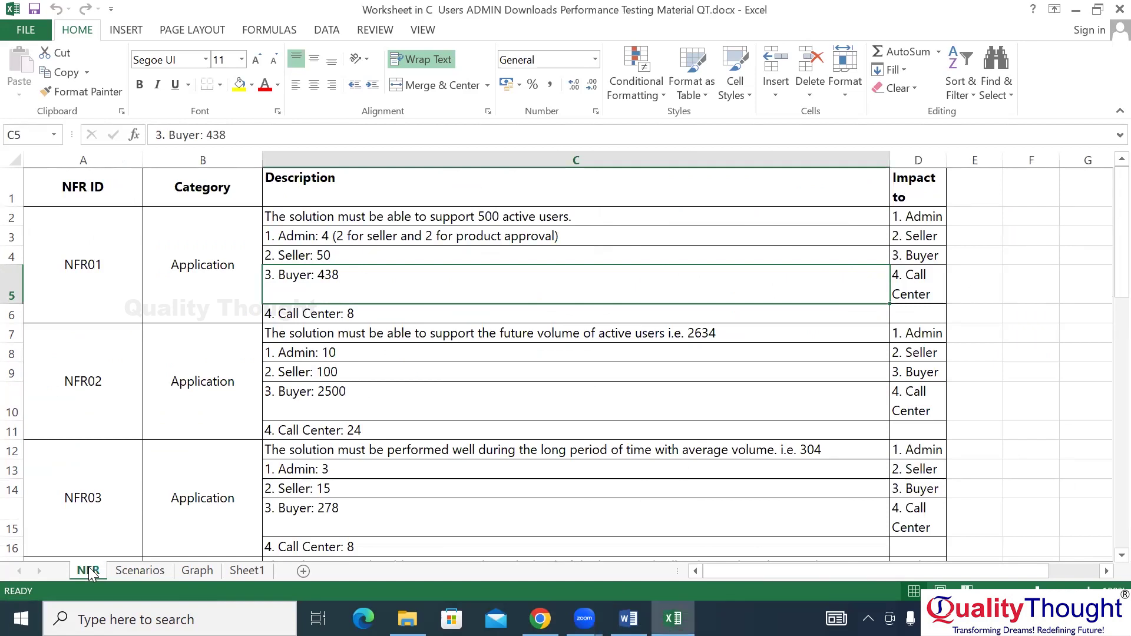
left_click(78, 255)
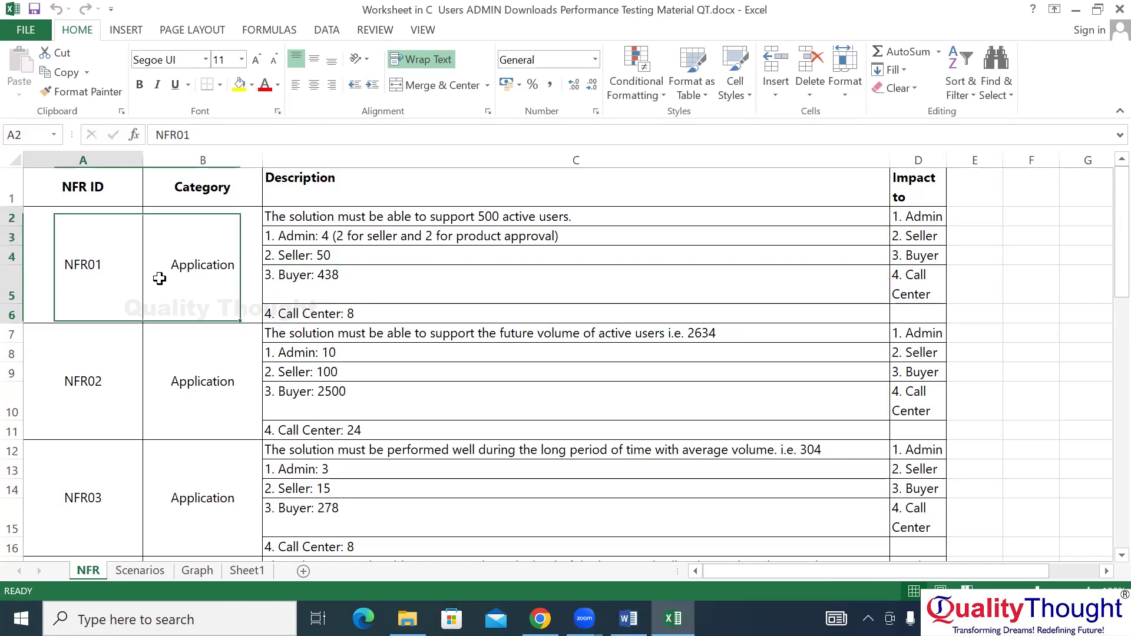
left_click(456, 475)
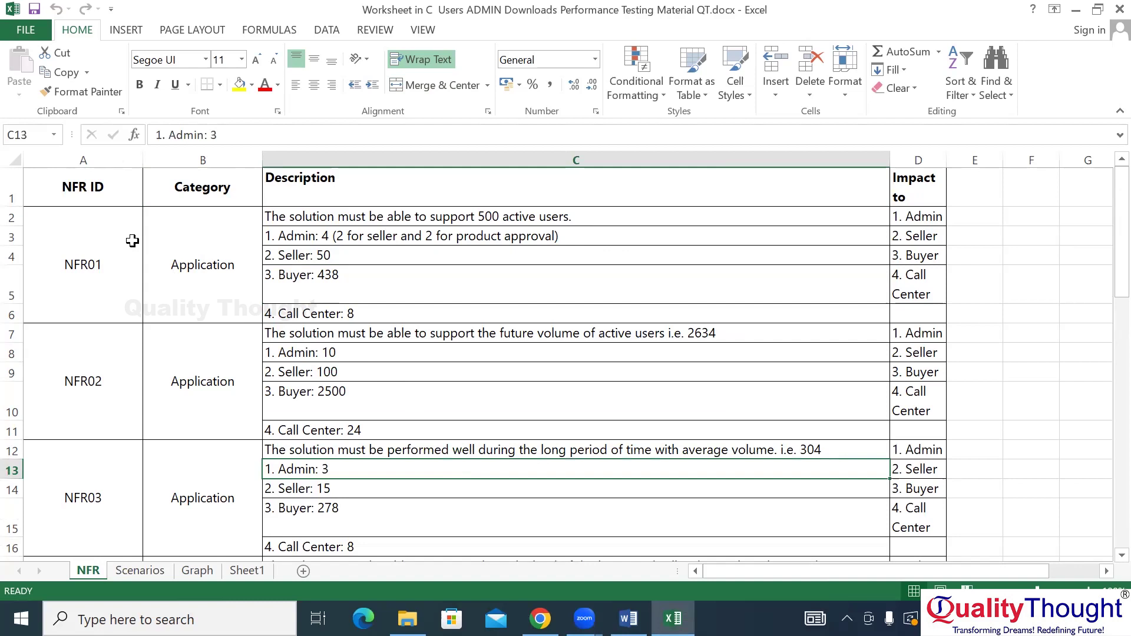
left_click_drag(106, 262, 909, 228)
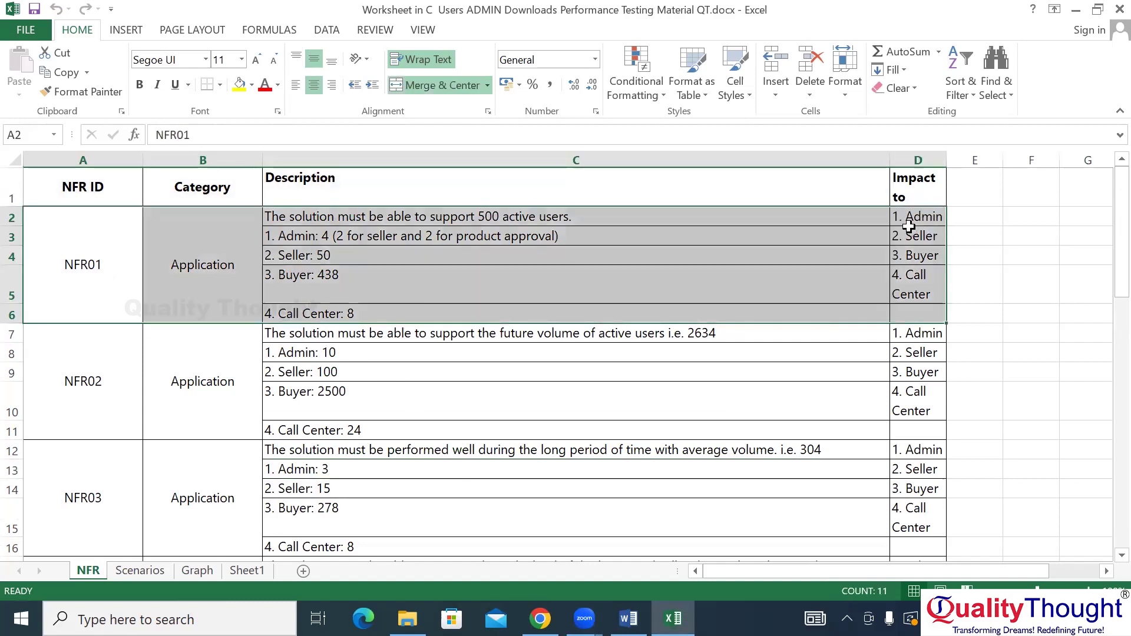
left_click(348, 234)
left_click(317, 258)
left_click(314, 289)
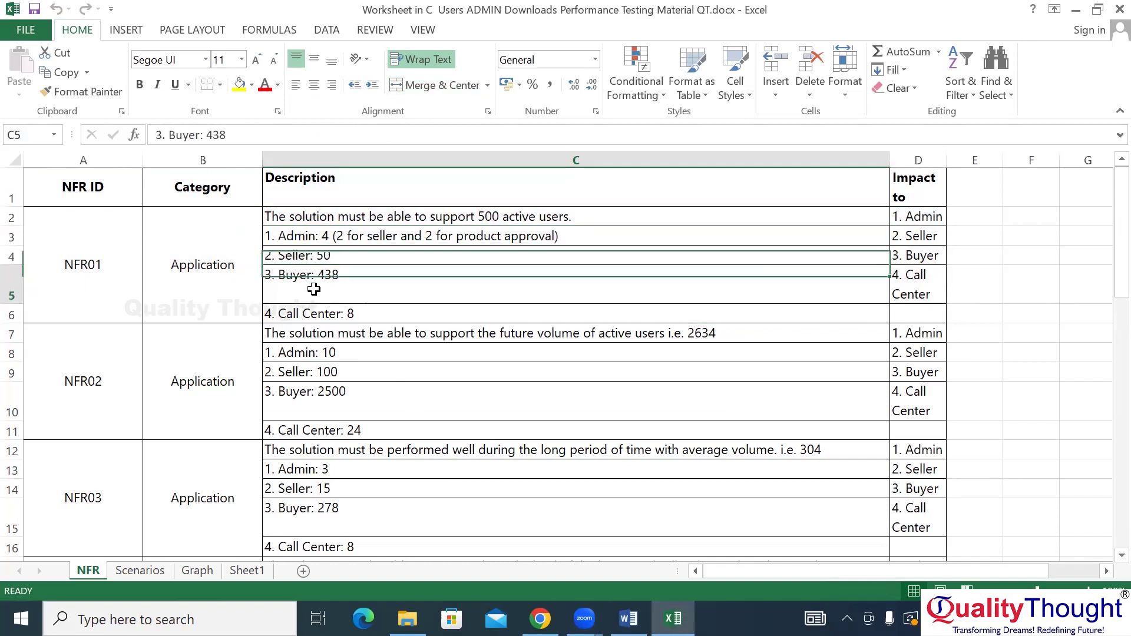
left_click(314, 317)
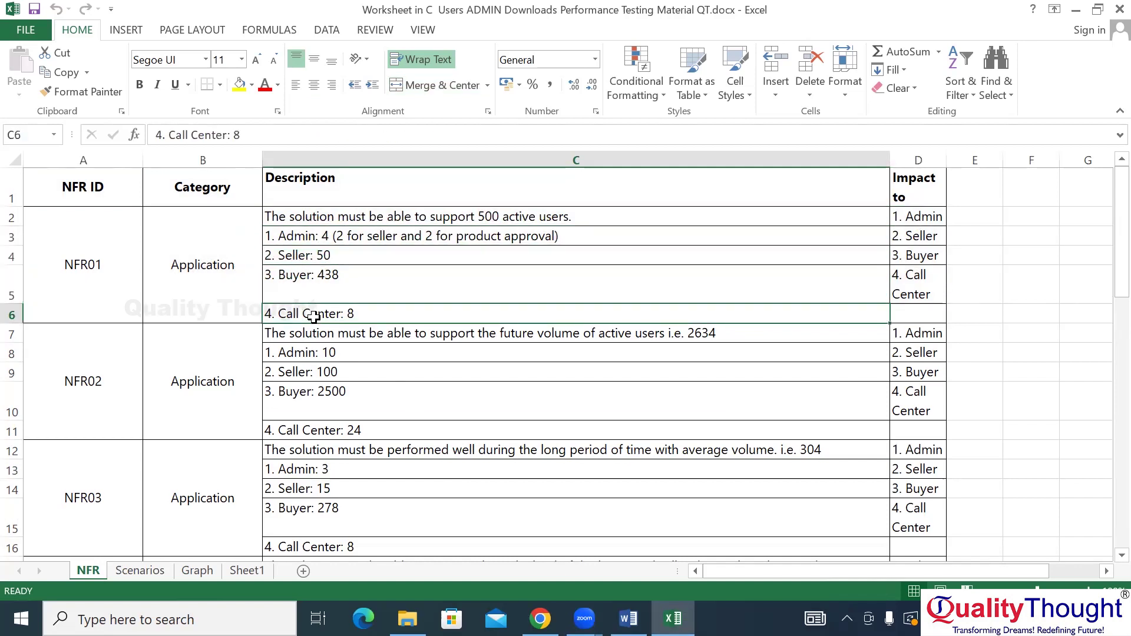
Examine the Admin, Seller, Buyer and Call Center roles listed on the Scenarios sheet
left_click(135, 571)
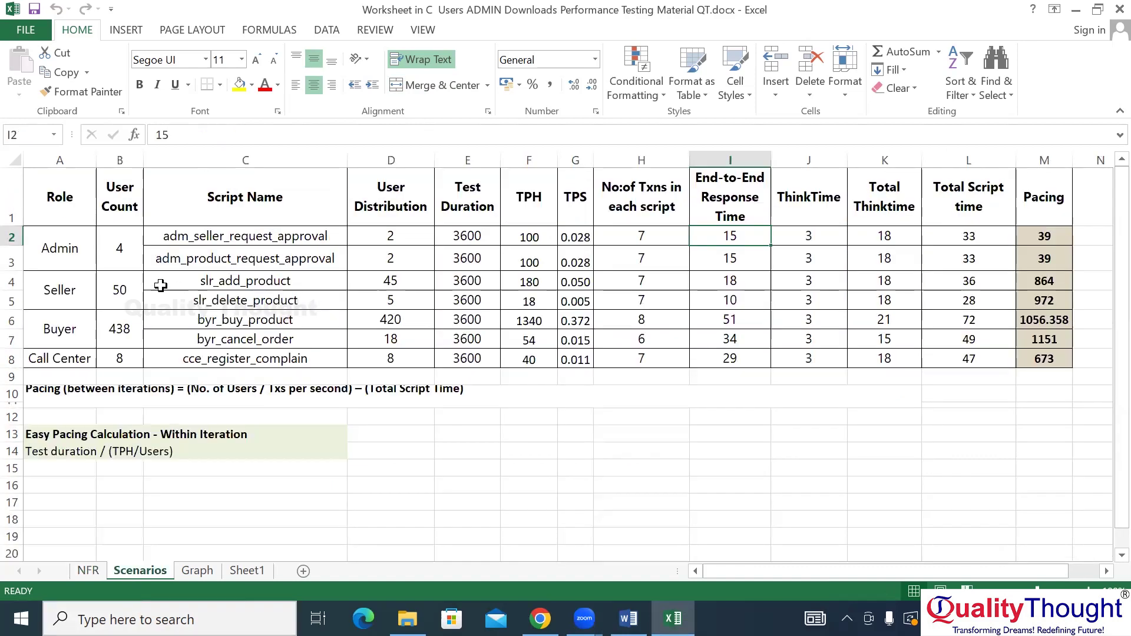
left_click(65, 241)
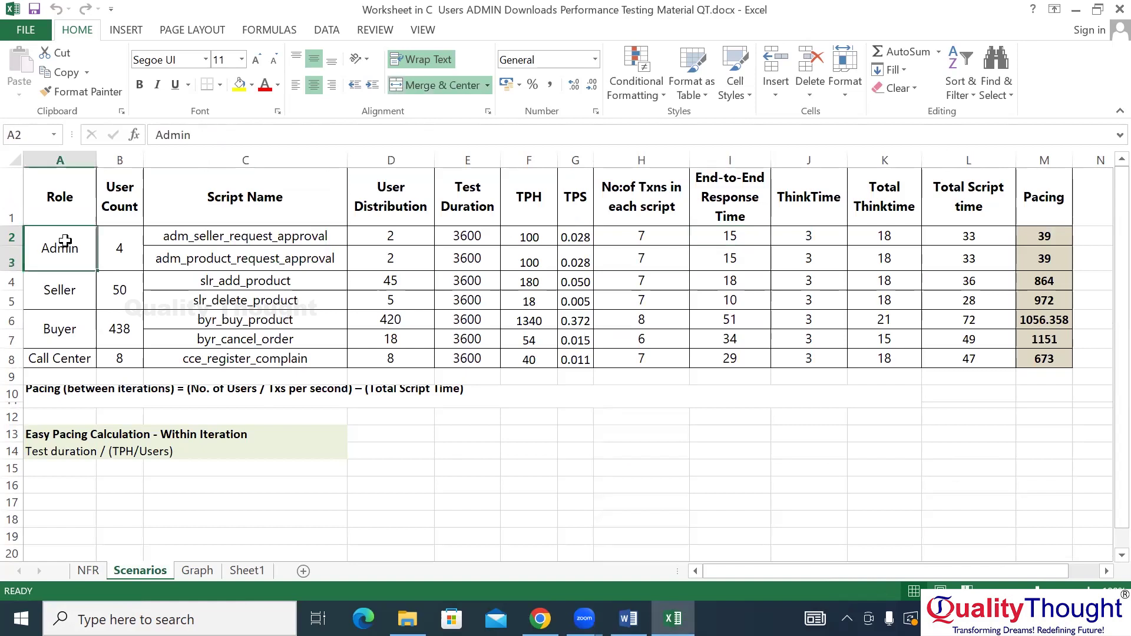
left_click(65, 285)
left_click(66, 323)
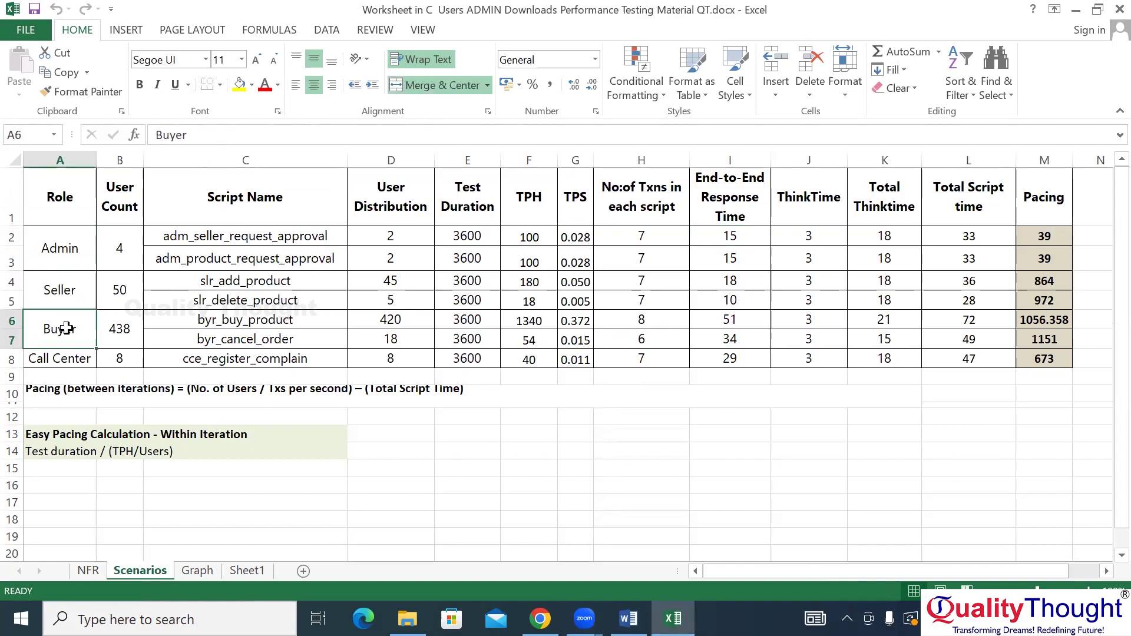
left_click(66, 356)
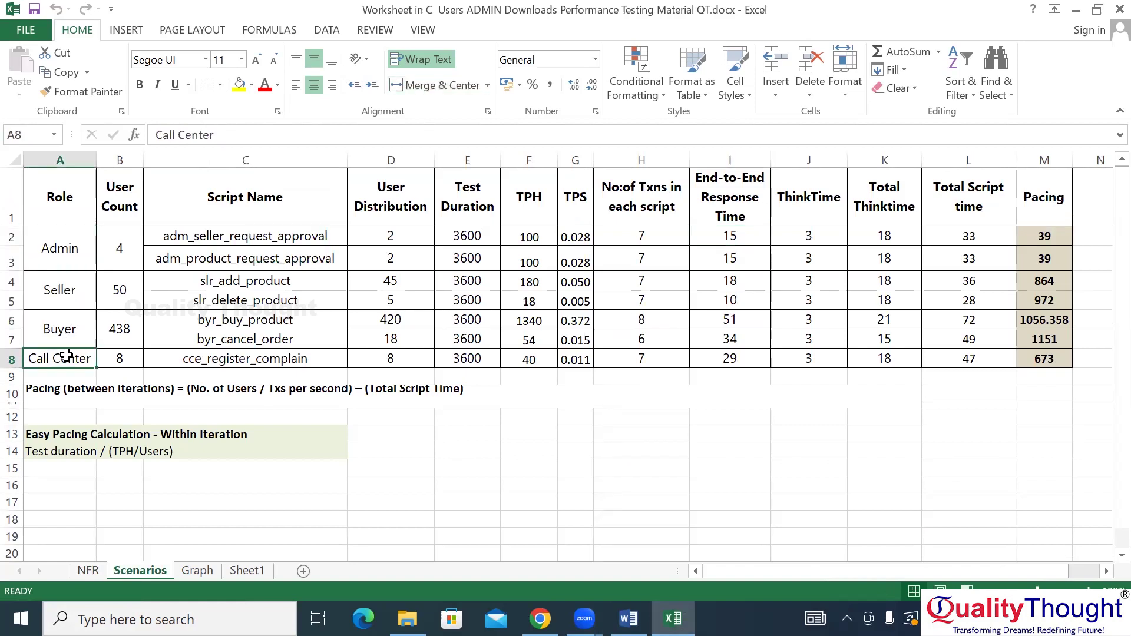
Check the NFR sheet again, and review the User Count and Script Name columns on the Scenarios sheet
left_click(90, 571)
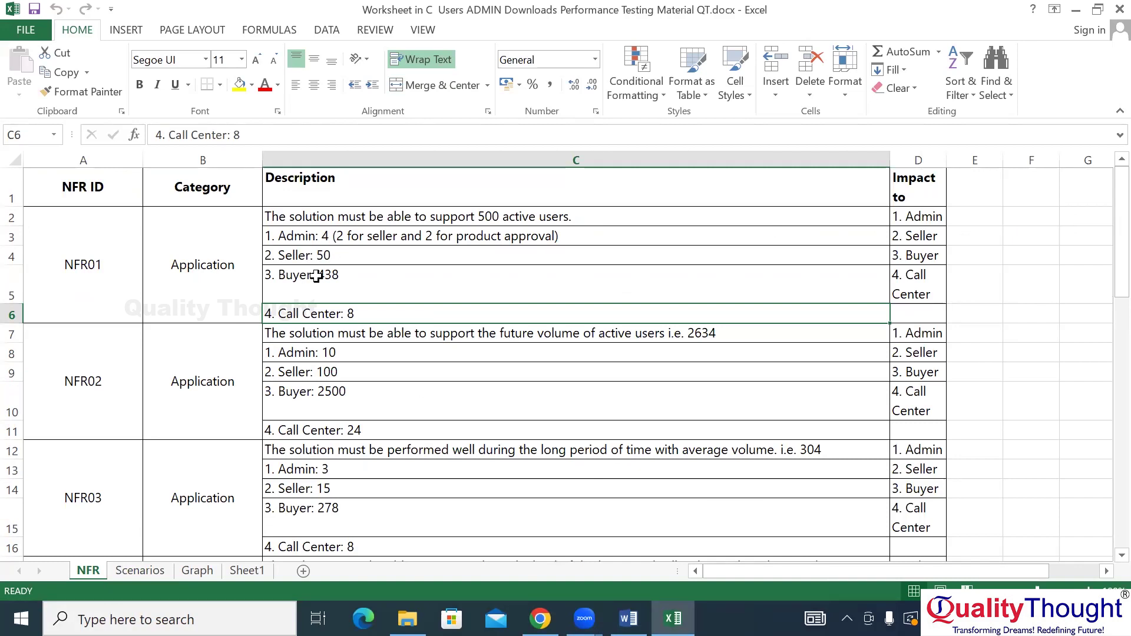
left_click(139, 571)
left_click_drag(126, 258, 121, 361)
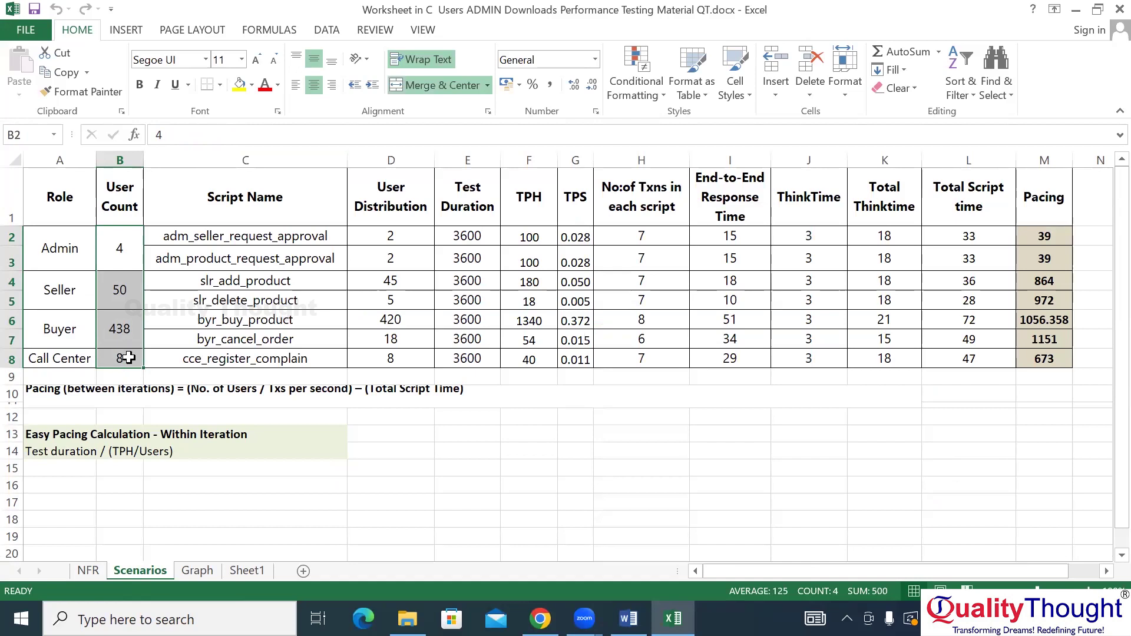
left_click_drag(256, 237, 249, 356)
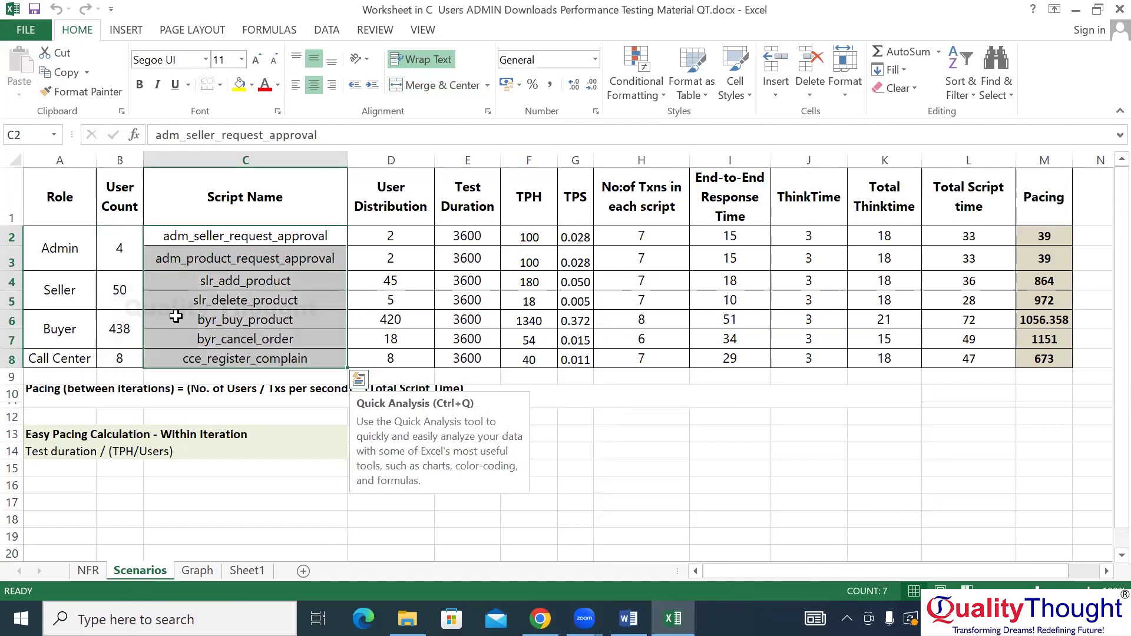
Compare NFR01's split of admin users with the User Distribution of the two admin approval scripts on the Scenarios sheet
left_click(57, 247)
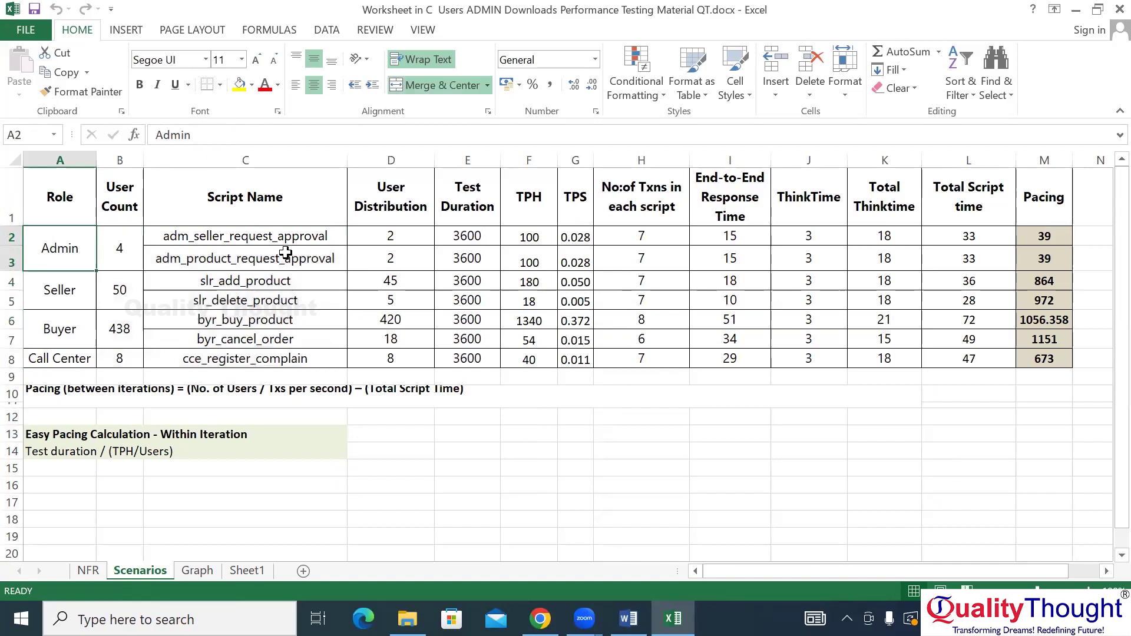
left_click(90, 571)
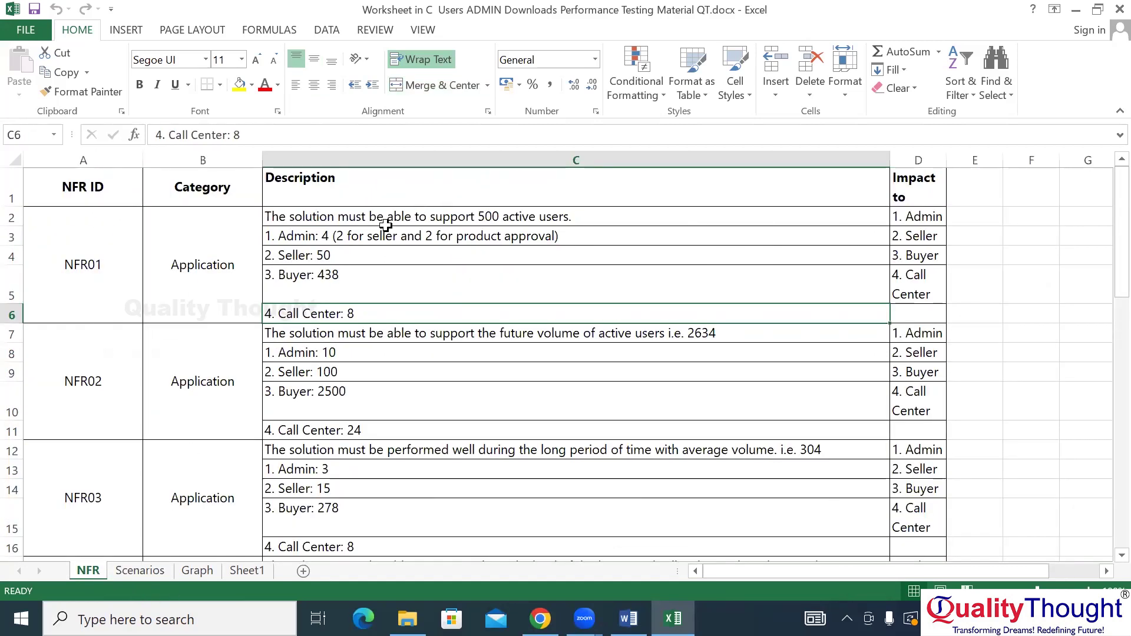
left_click(333, 235)
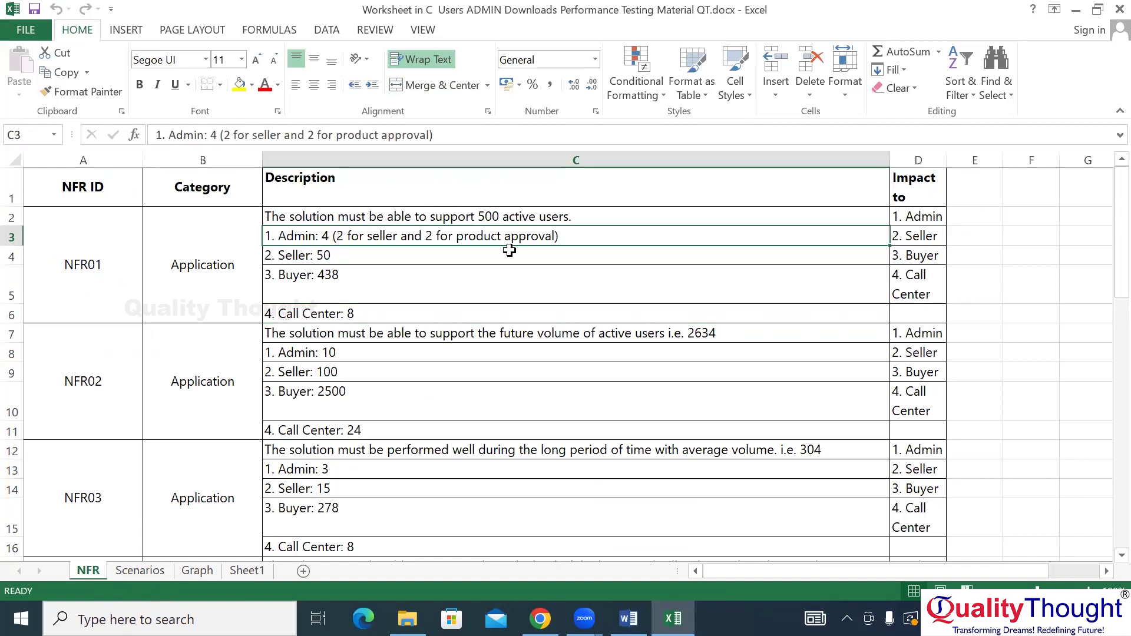
left_click(131, 569)
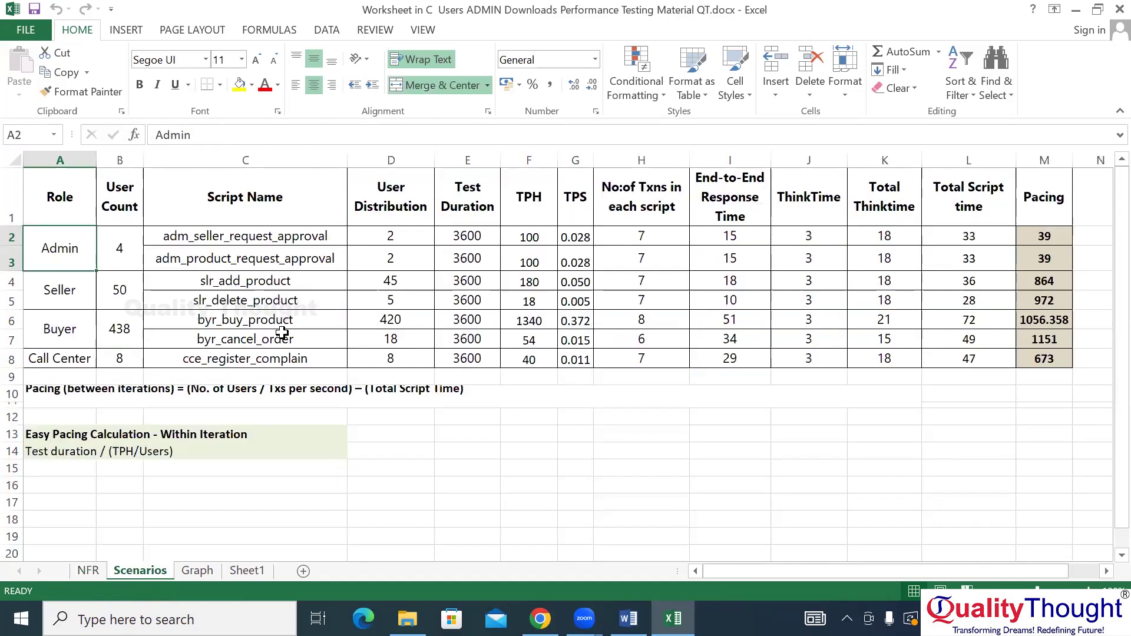
left_click(237, 242)
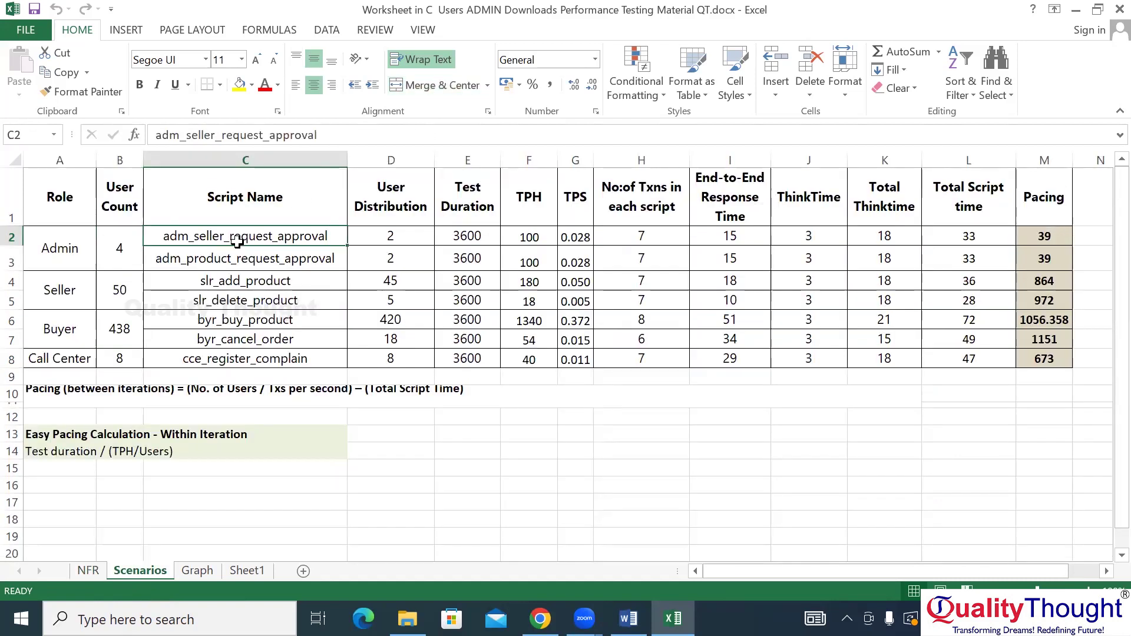
left_click(243, 260)
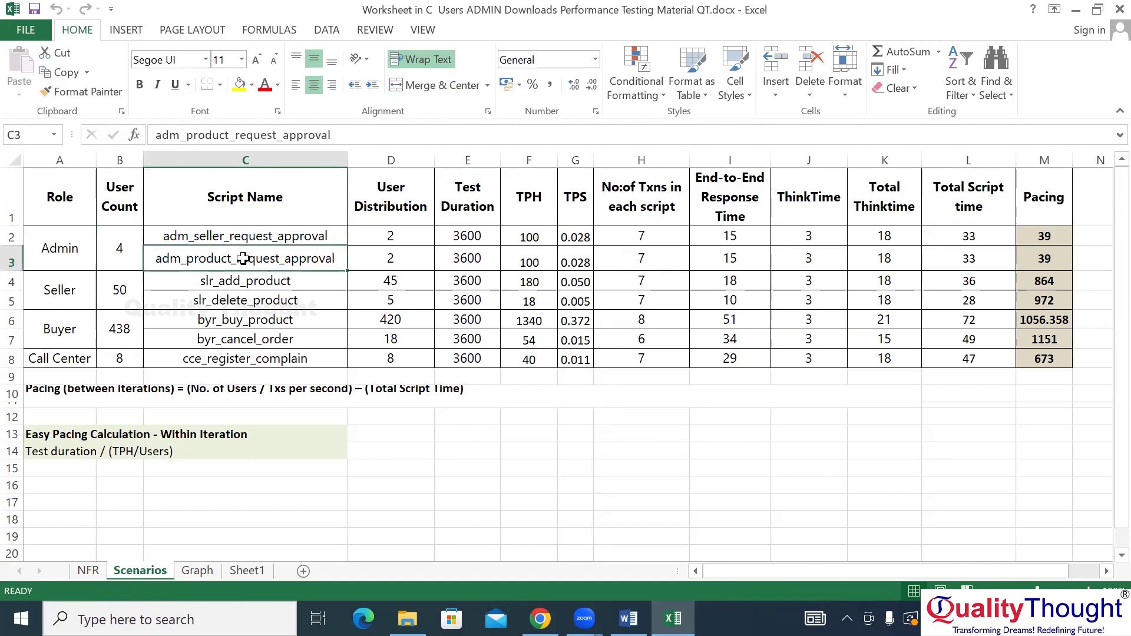
left_click(326, 236)
left_click(369, 236)
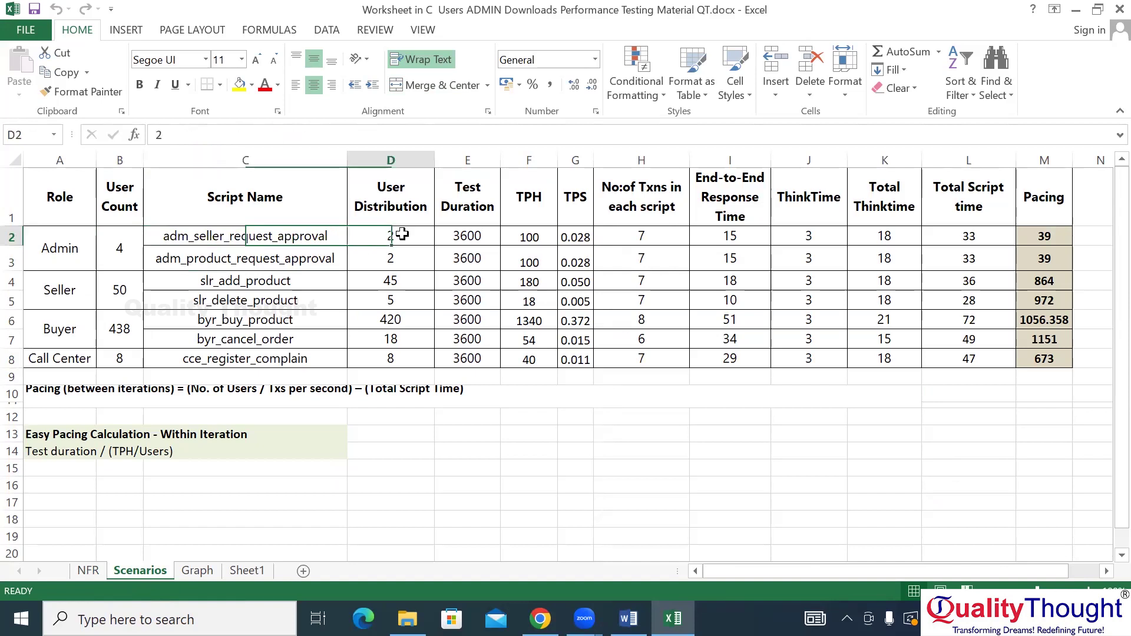
left_click(325, 263)
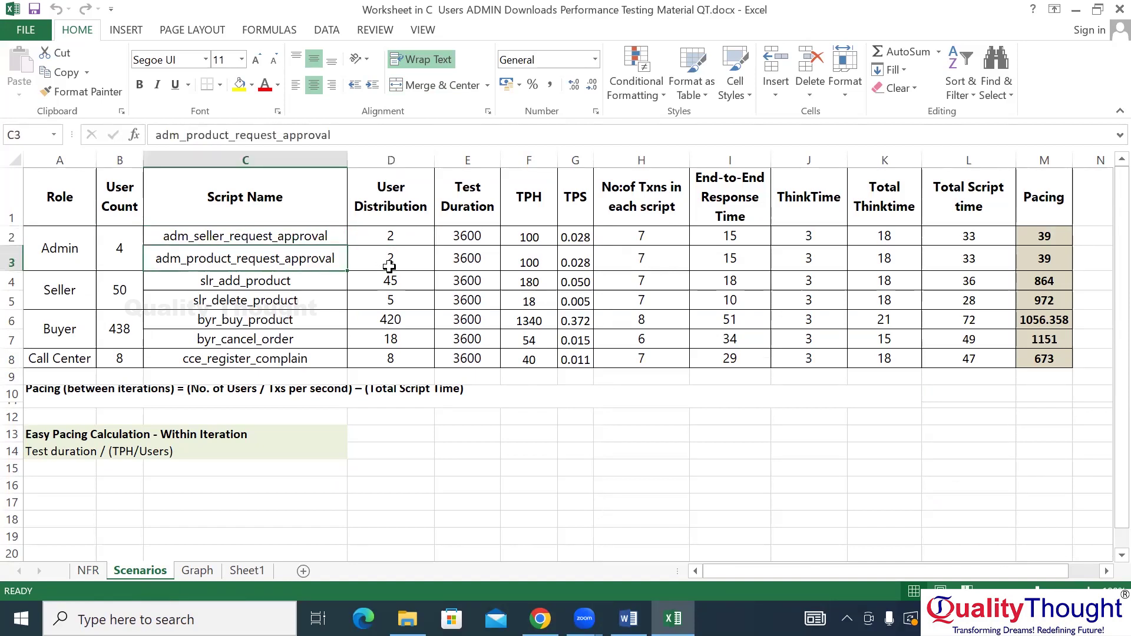
left_click(389, 267)
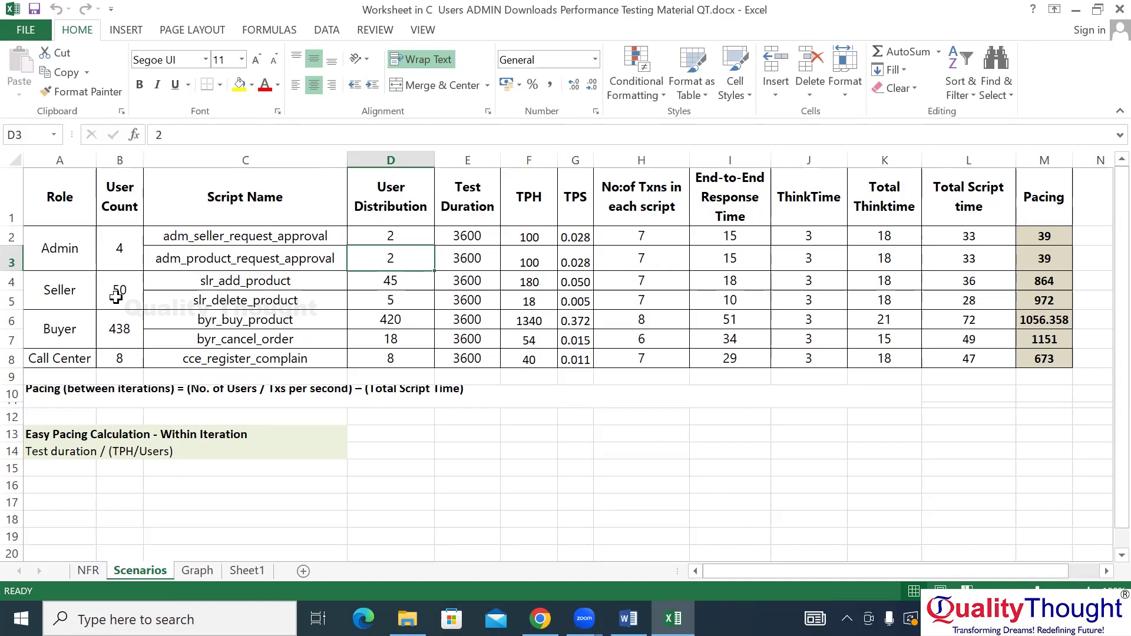
Highlight the two seller scripts on the Scenarios sheet and find the matching seller volume requirement, NFR07, on the NFR sheet
left_click_drag(89, 295, 273, 301)
left_click(271, 299)
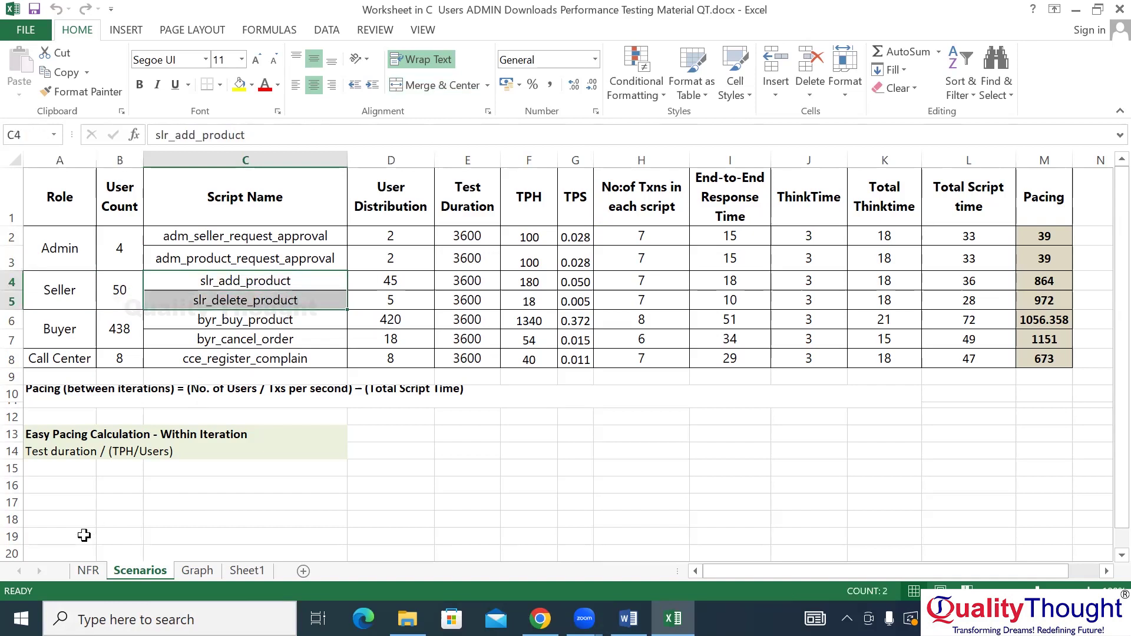
left_click(88, 571)
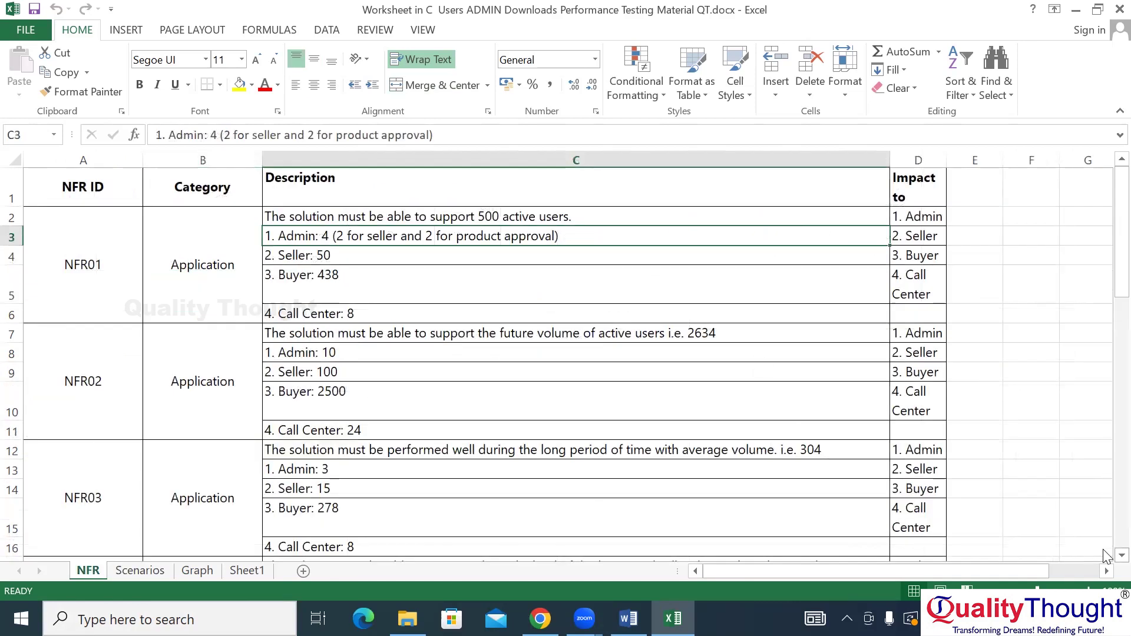
scroll(1105, 557, "down", 1)
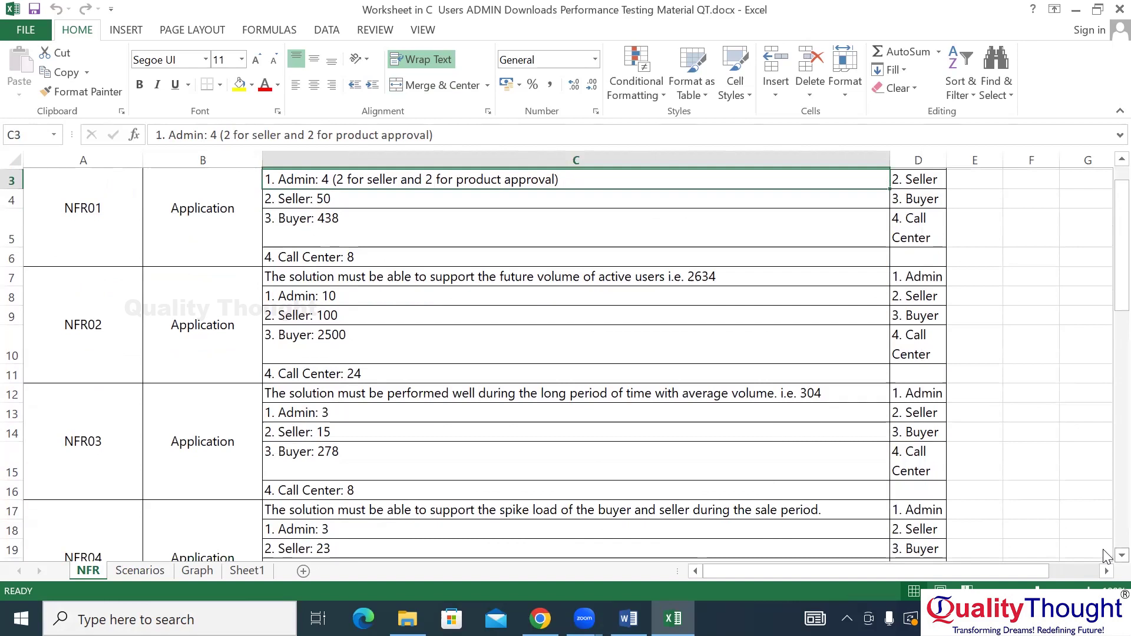
scroll(1105, 557, "down", 5)
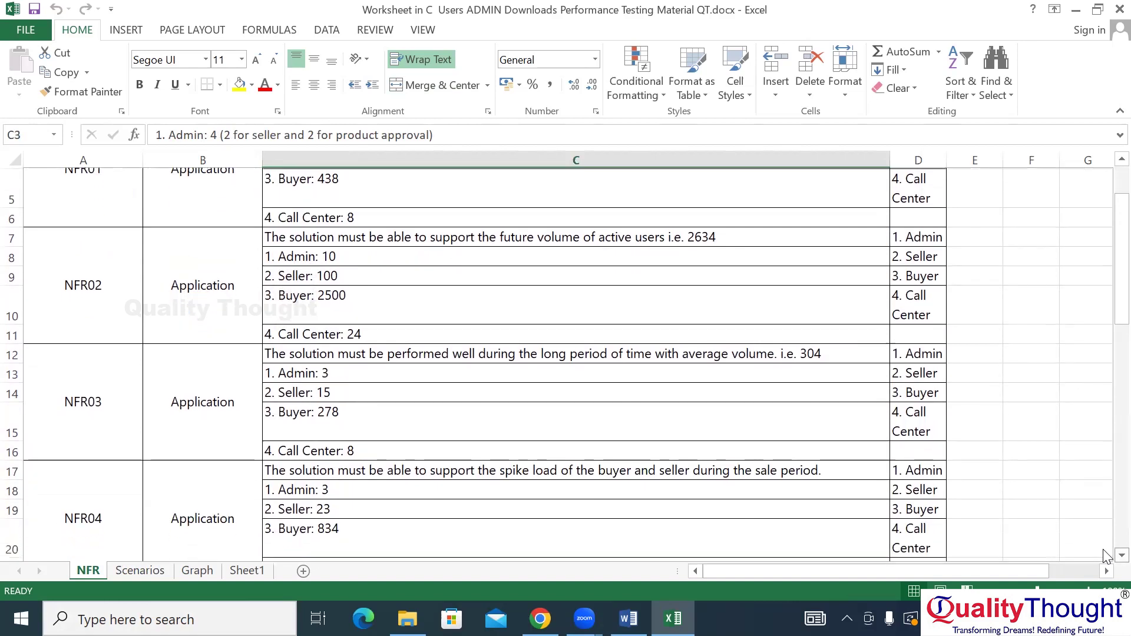
scroll(1106, 557, "down", 4)
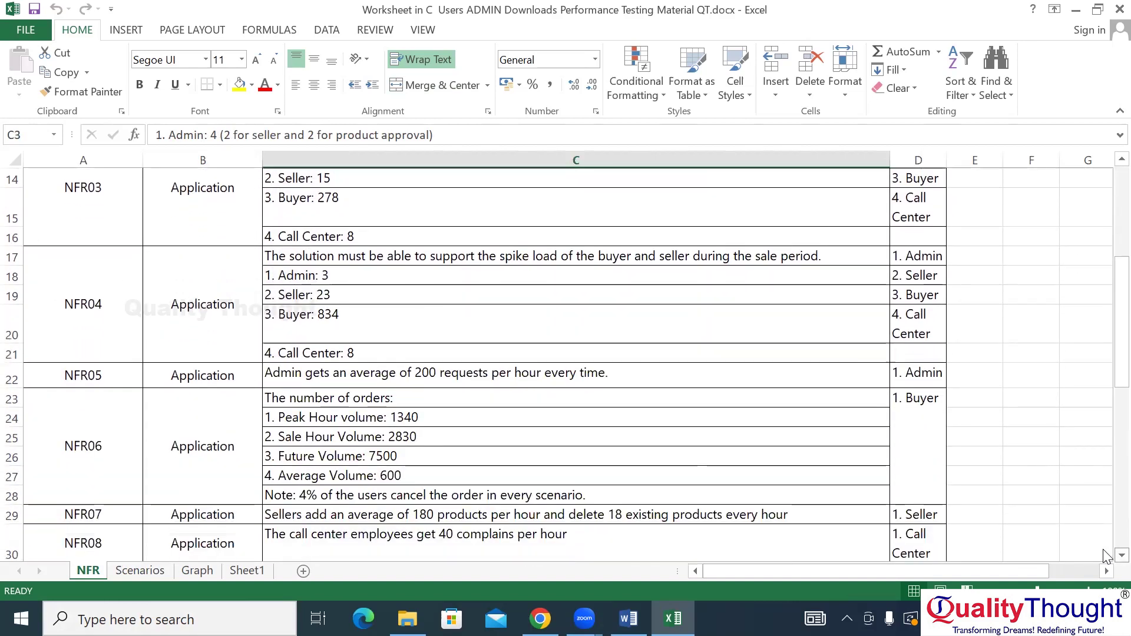
scroll(1106, 557, "down", 1)
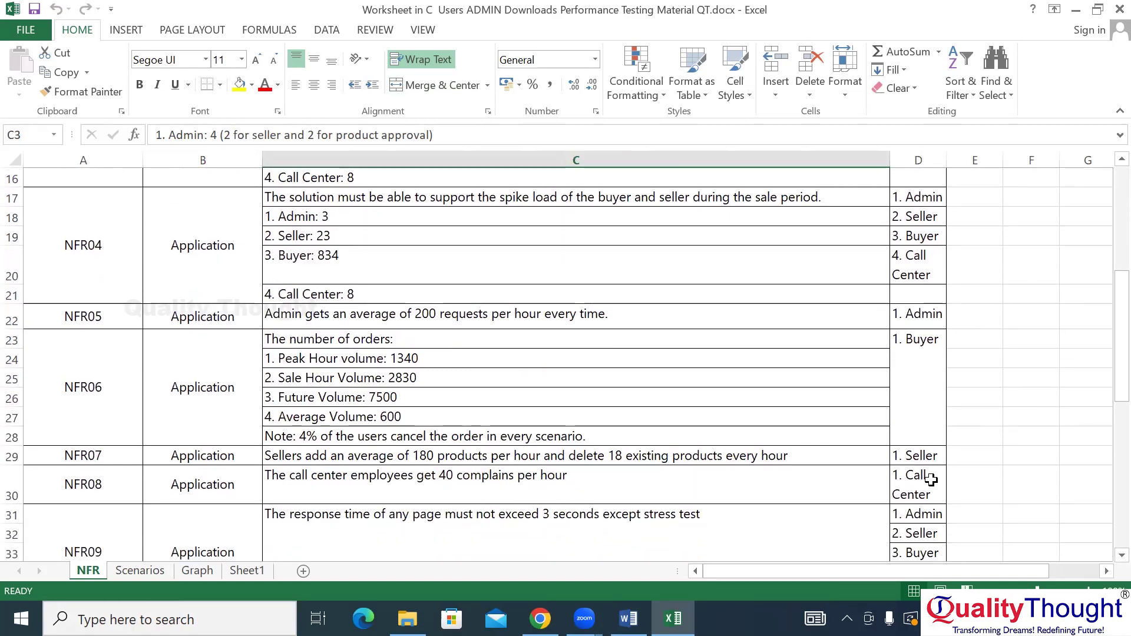
scroll(1105, 557, "down", 1)
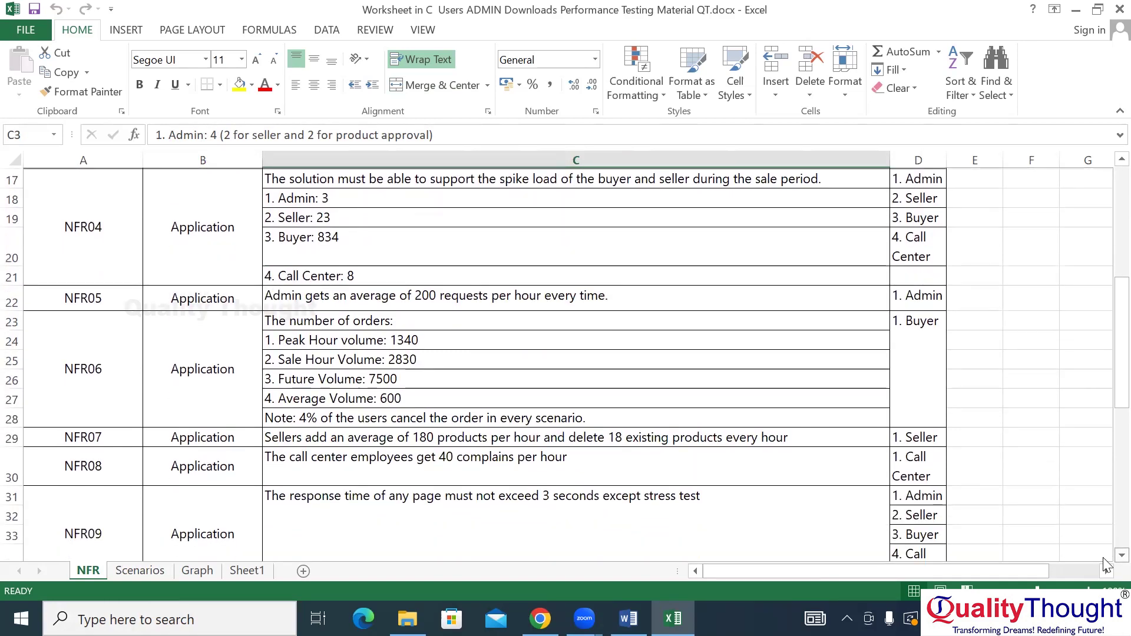
scroll(1106, 564, "down", 3)
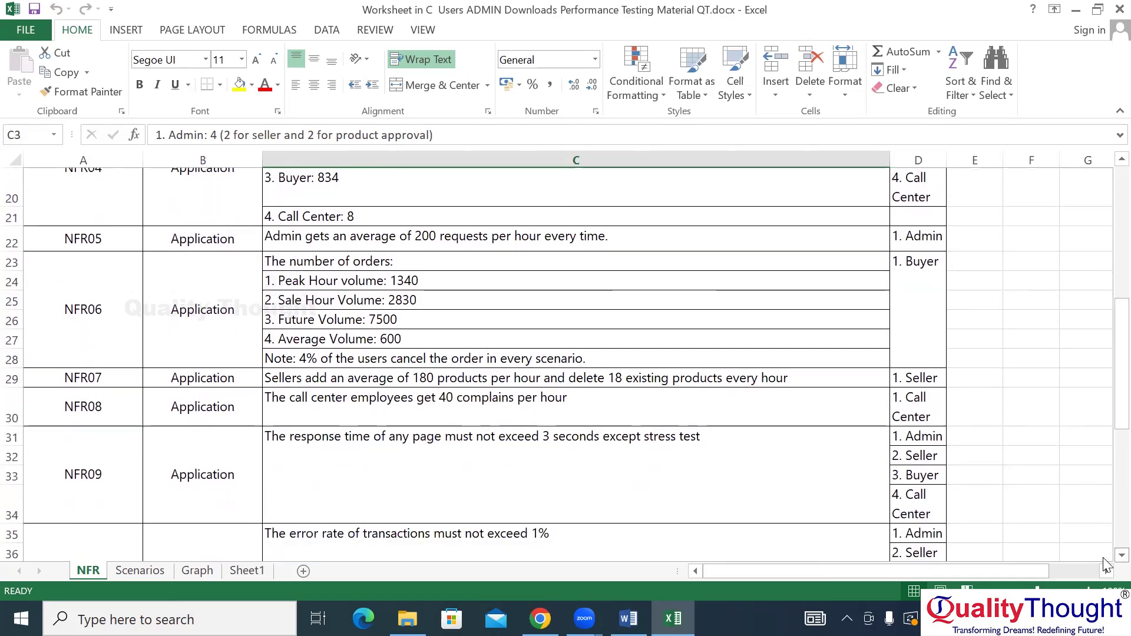
scroll(1106, 564, "down", 1)
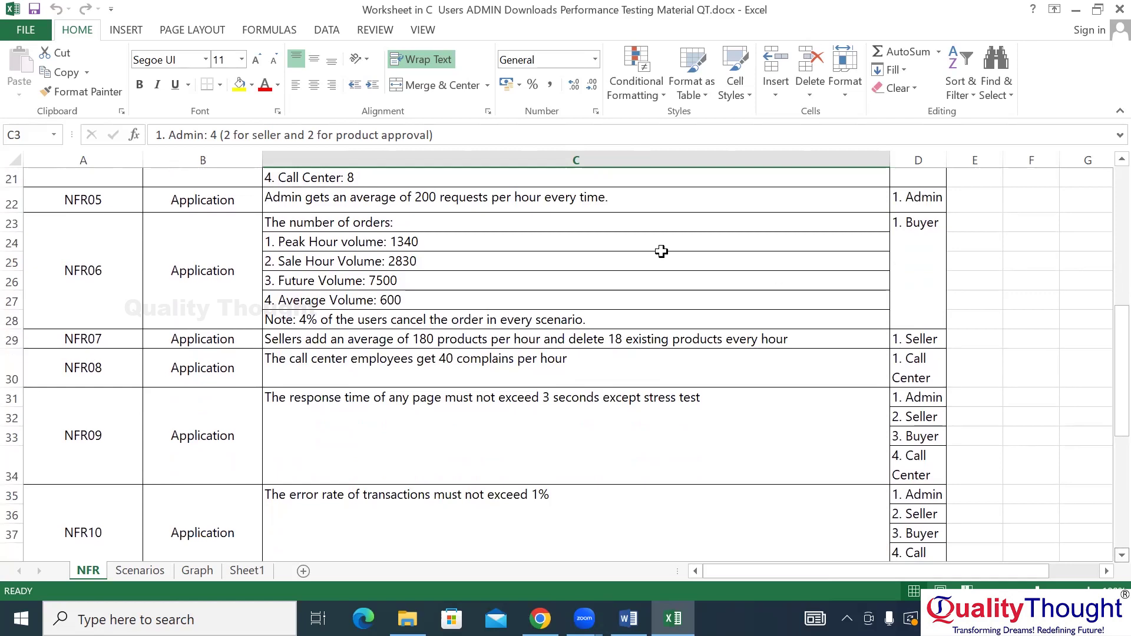
left_click(443, 335)
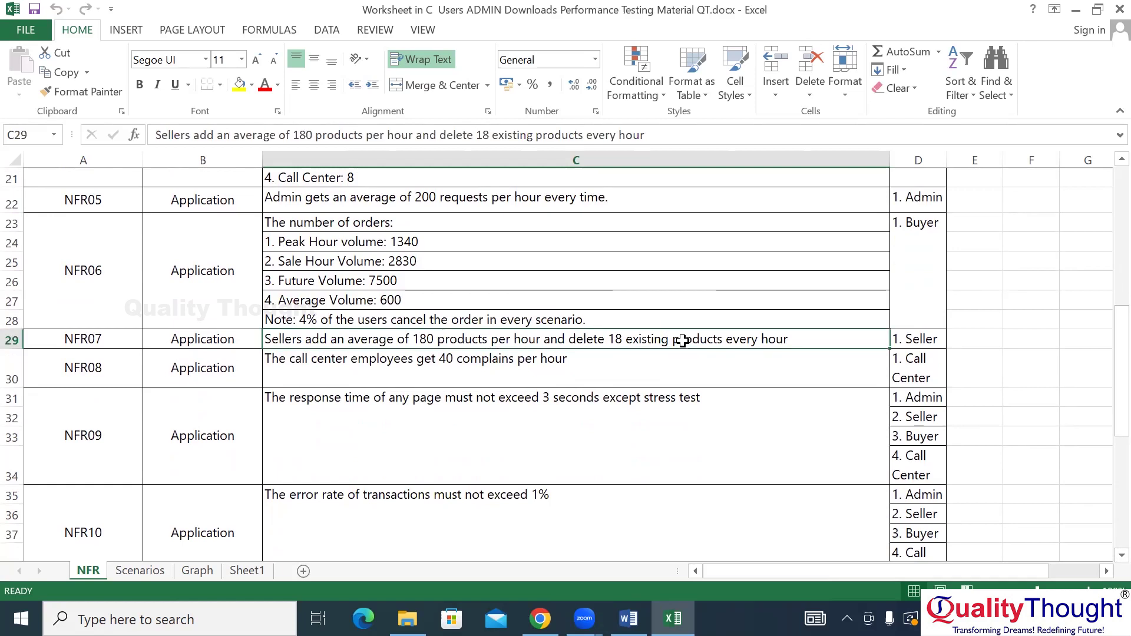
Check the slr_add_product and slr_delete_product scripts on the Scenarios sheet against requirement NFR07 on the NFR sheet
left_click(165, 579)
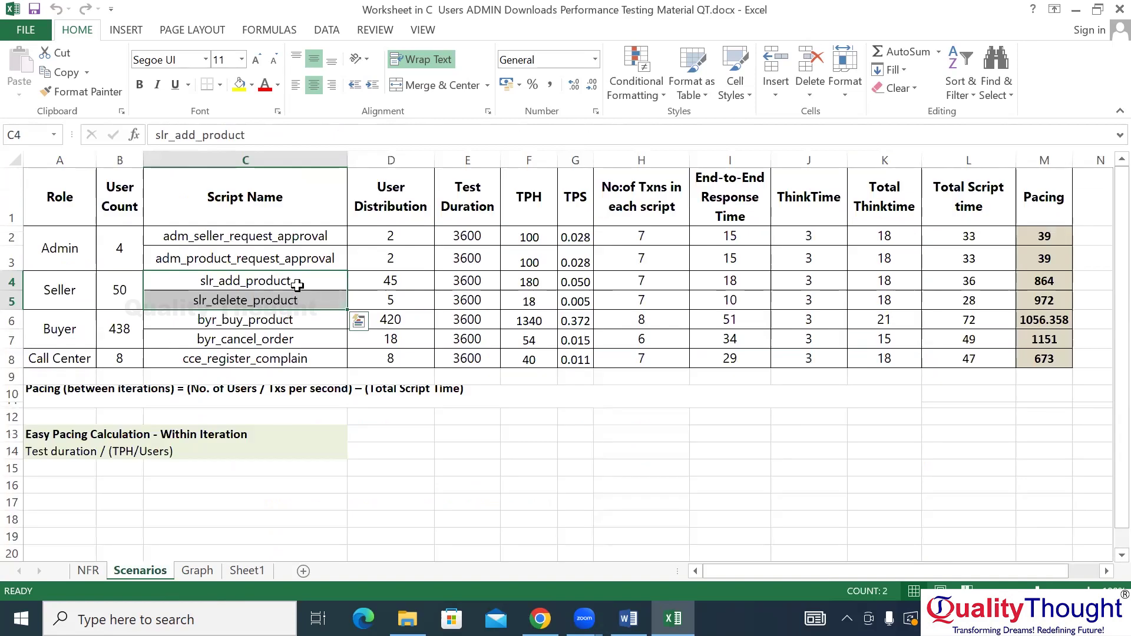
left_click_drag(297, 286, 299, 291)
left_click(318, 281)
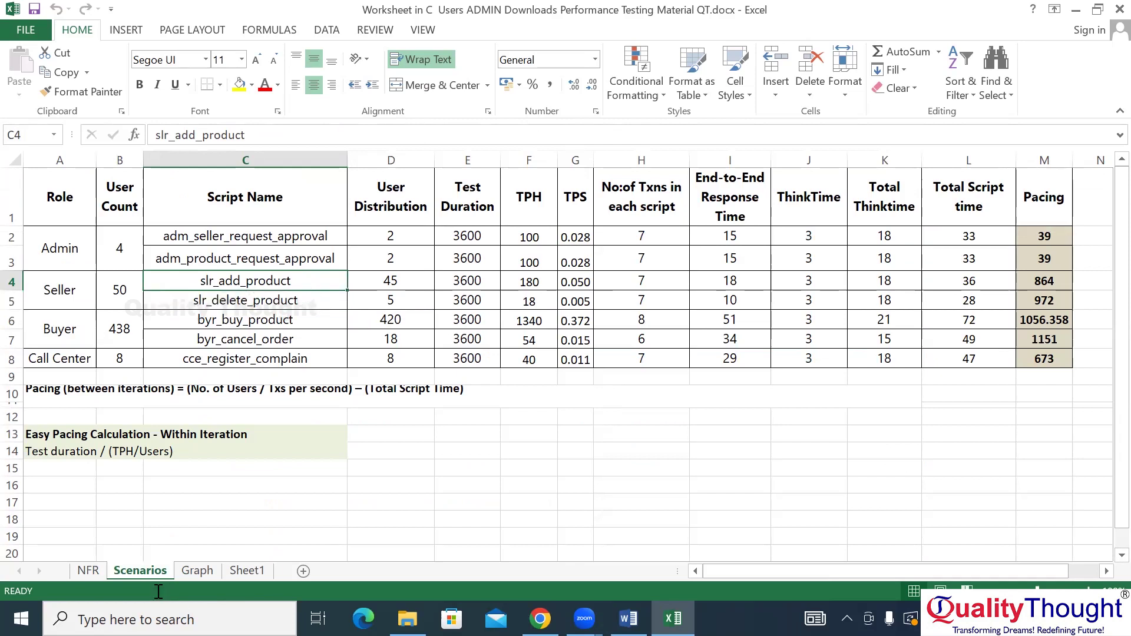
left_click(87, 571)
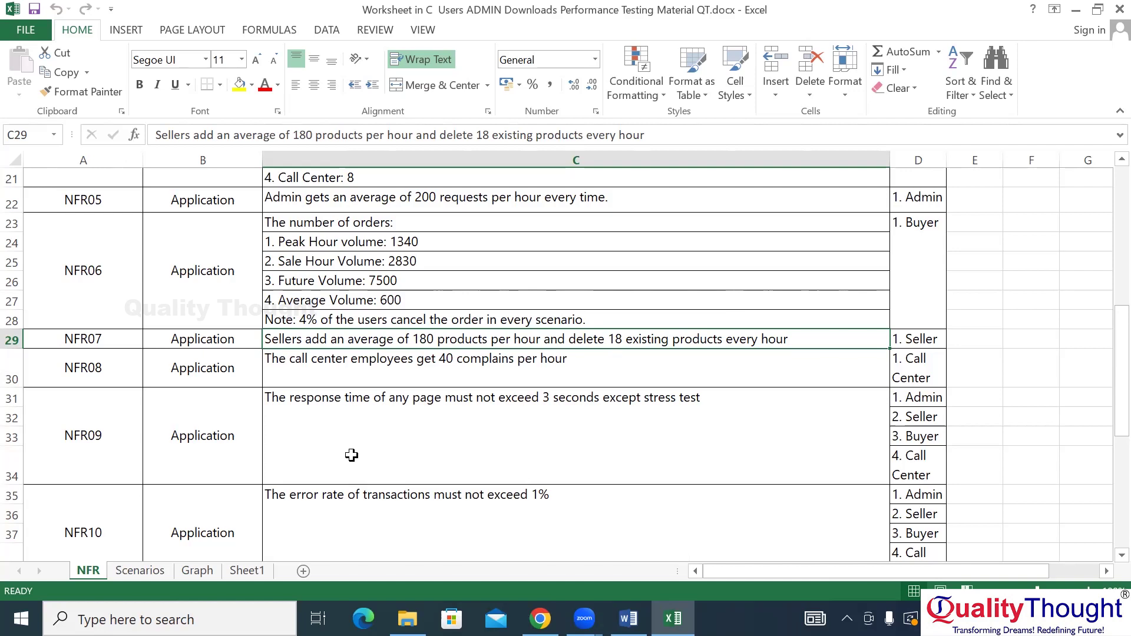
Examine the TPH and User Distribution values of slr_add_product and slr_delete_product on the Scenarios sheet
left_click(140, 571)
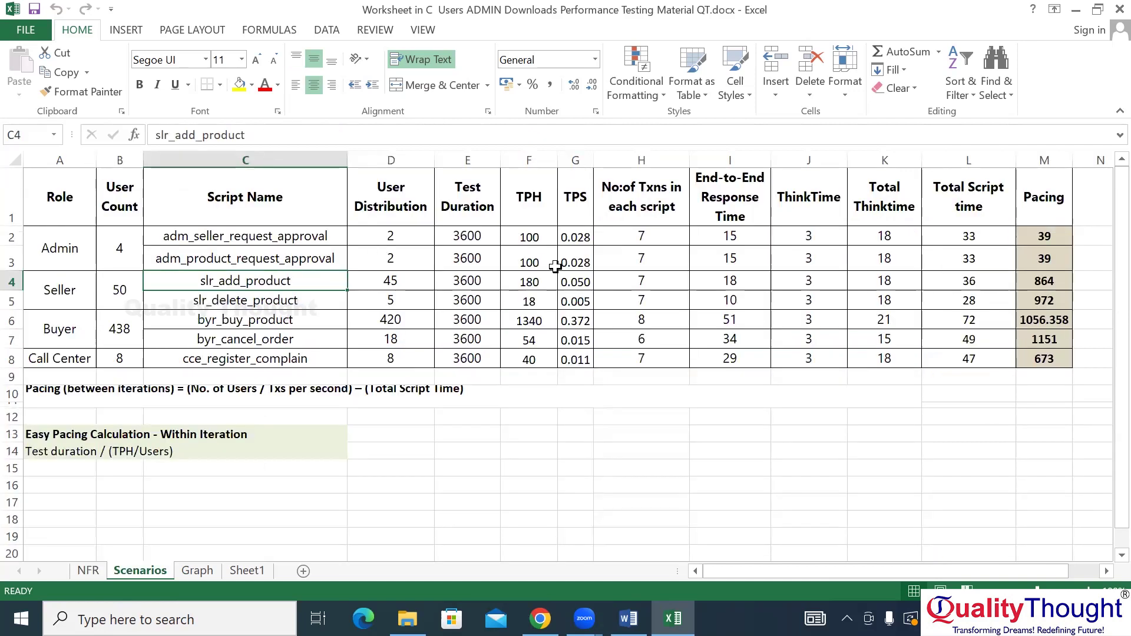
left_click(533, 284)
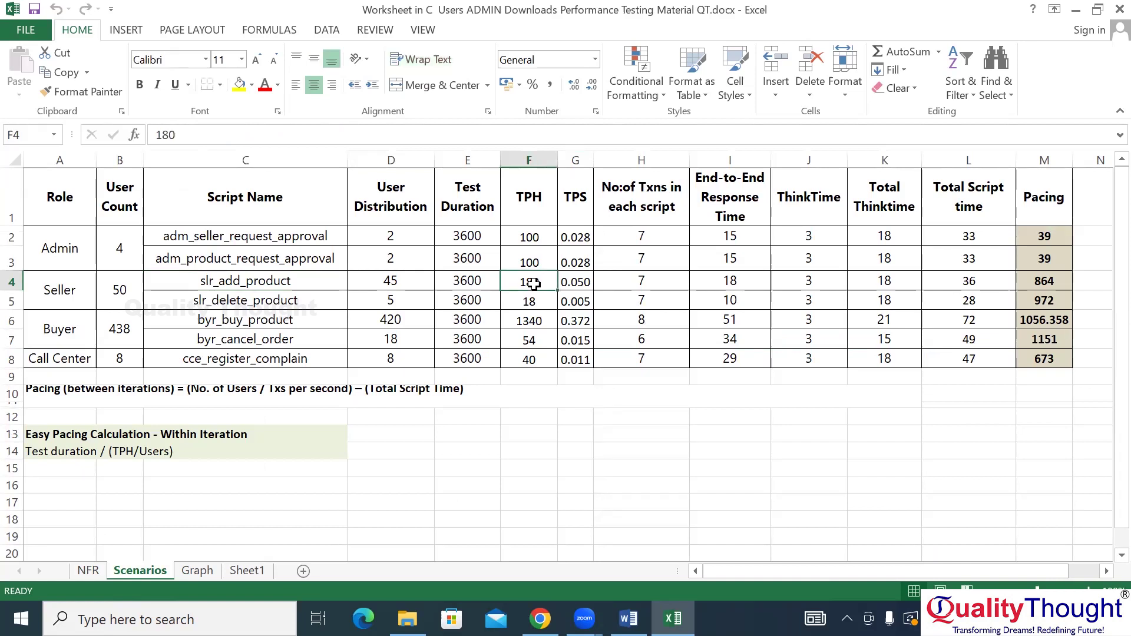
left_click(269, 299)
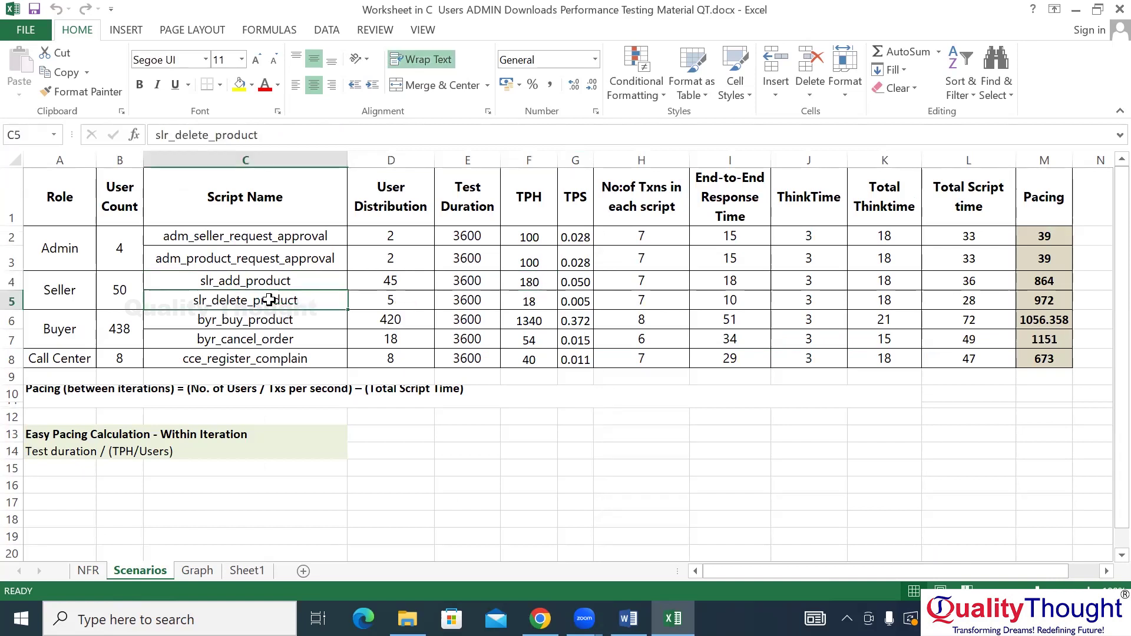
left_click(541, 301)
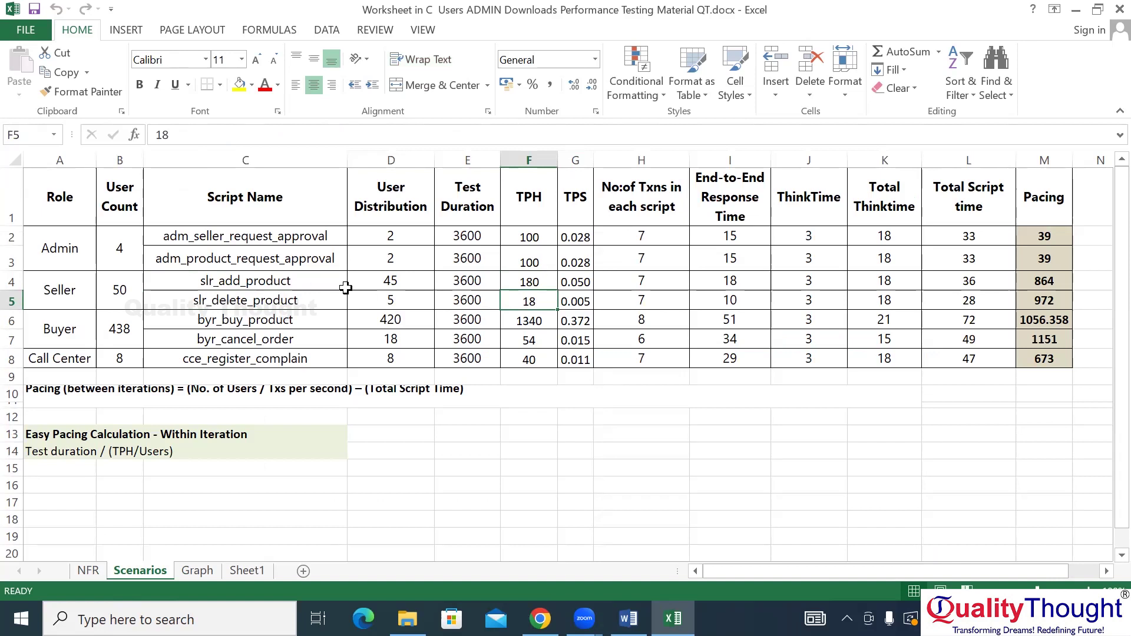
left_click_drag(535, 282, 534, 301)
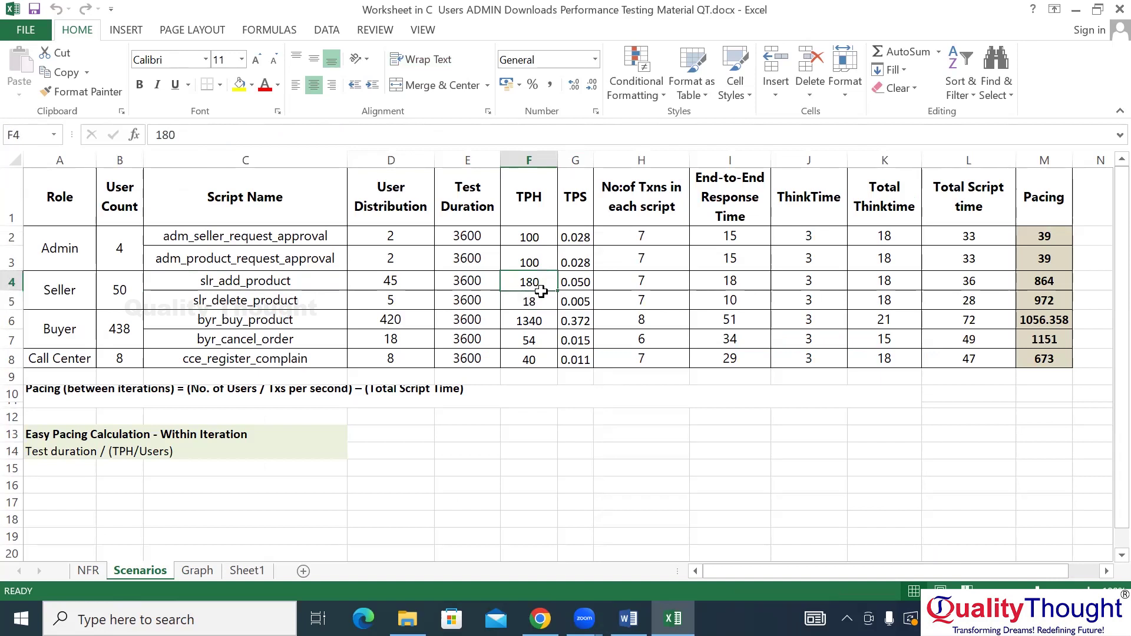
left_click(541, 294)
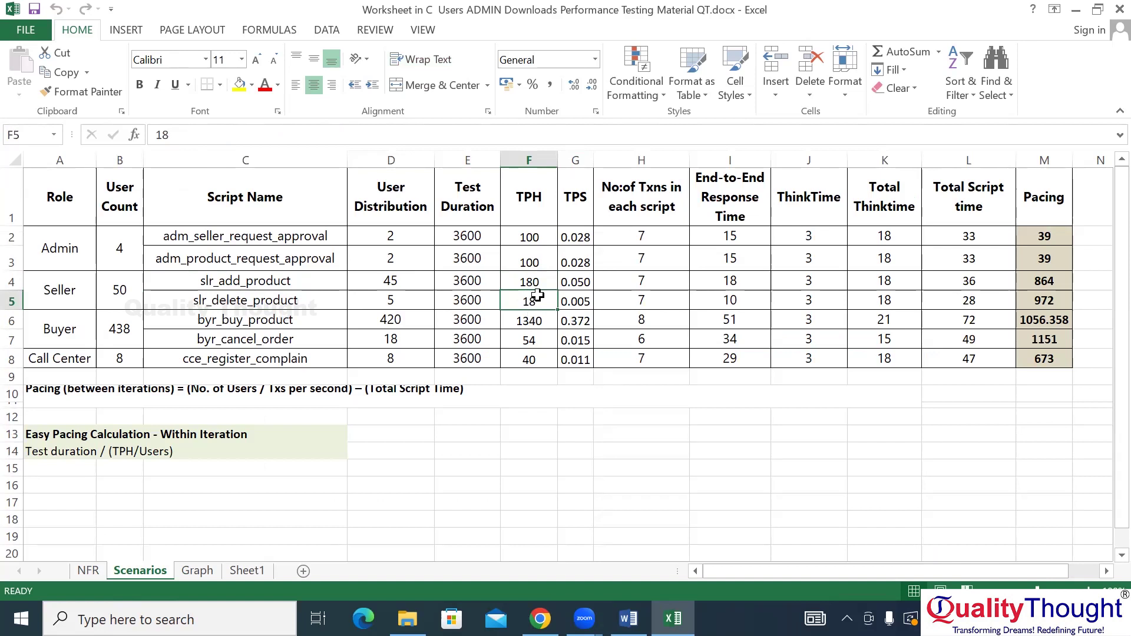
mouse_move(410, 278)
left_mouse_down()
mouse_move(409, 295)
mouse_move(413, 283)
left_mouse_up()
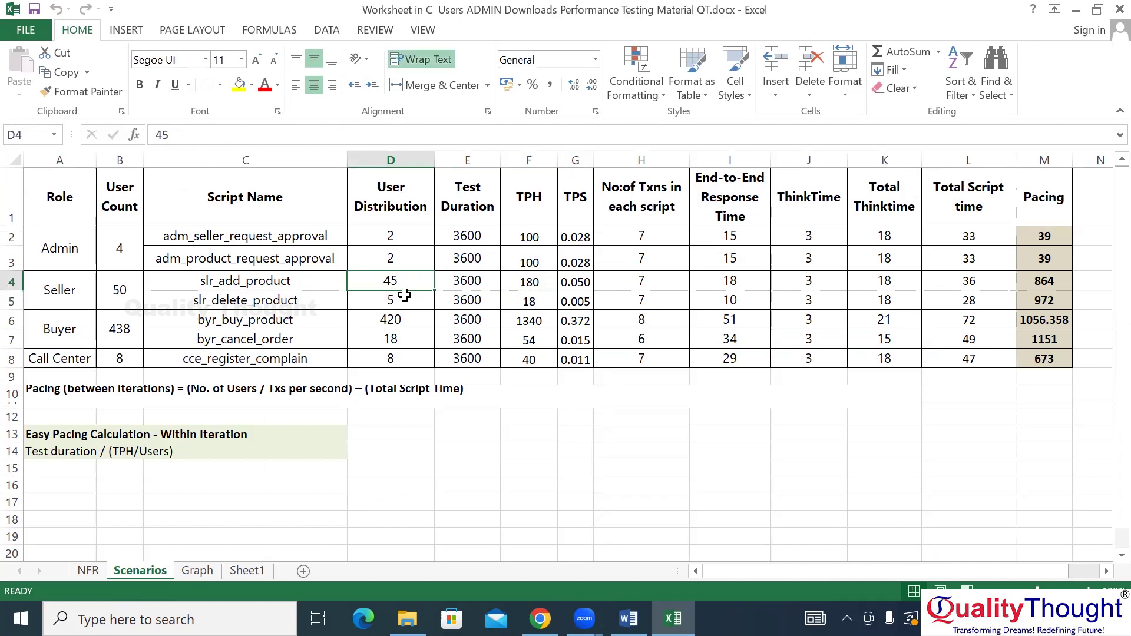
left_click(405, 296)
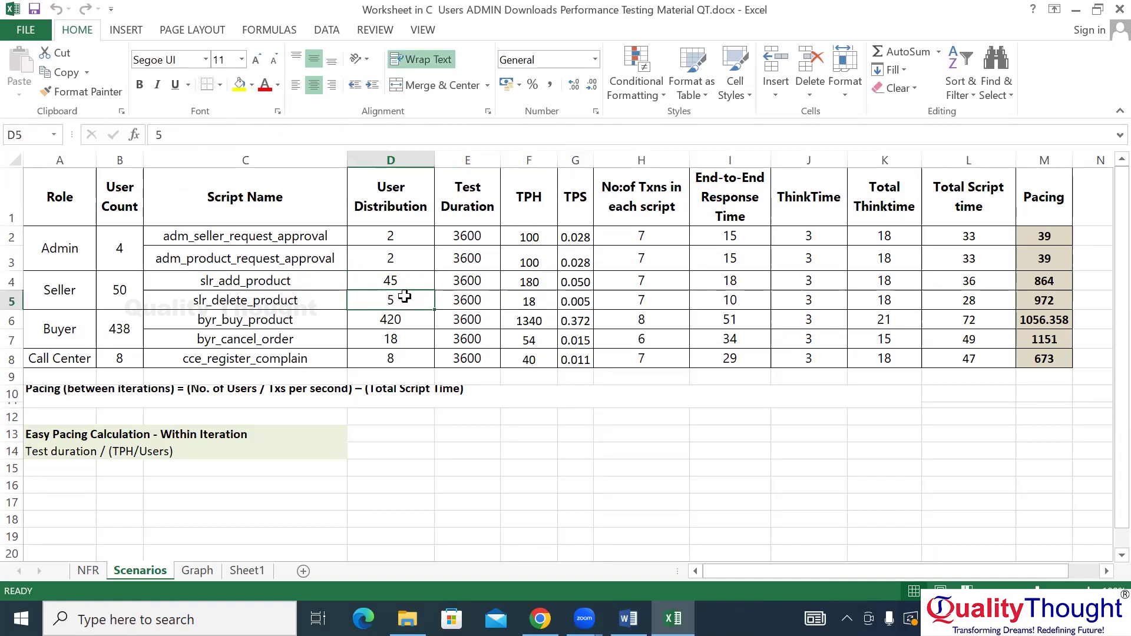
Highlight the two buyer scripts on the Scenarios sheet and locate NFR06's order cancellation note on the NFR sheet
left_click(100, 570)
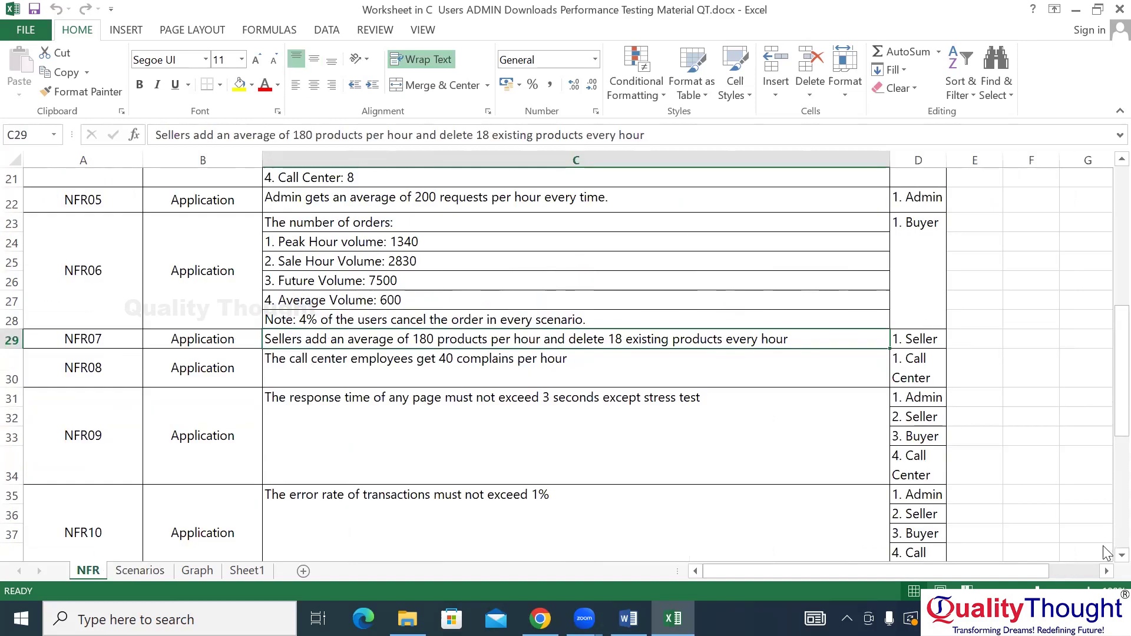
scroll(1106, 553, "down", 6)
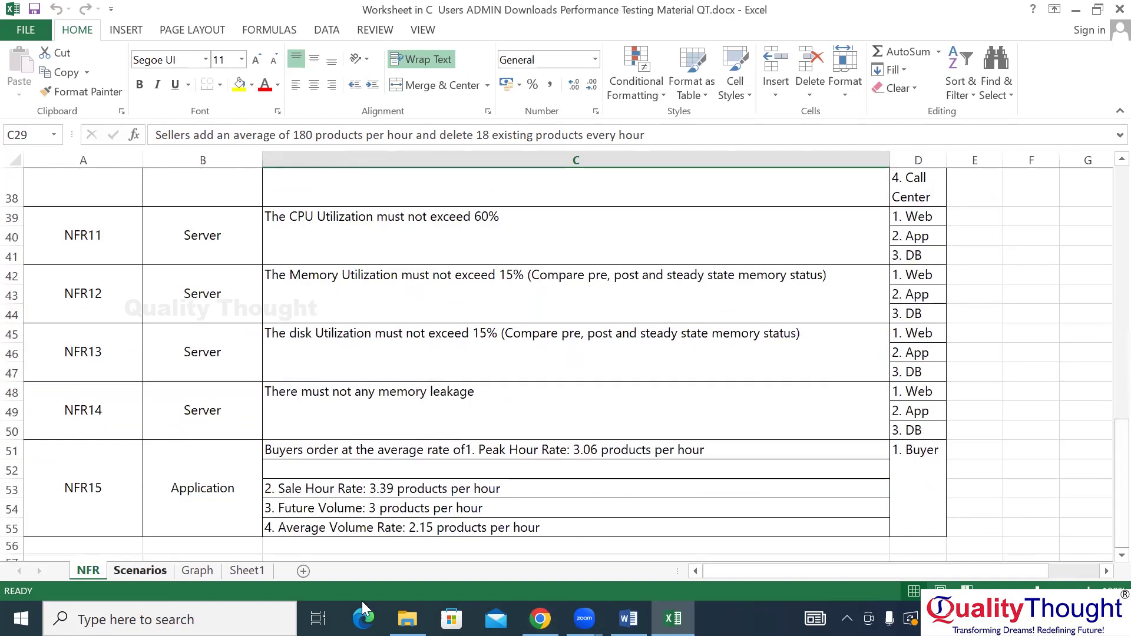
key("ctrl+Page_Down")
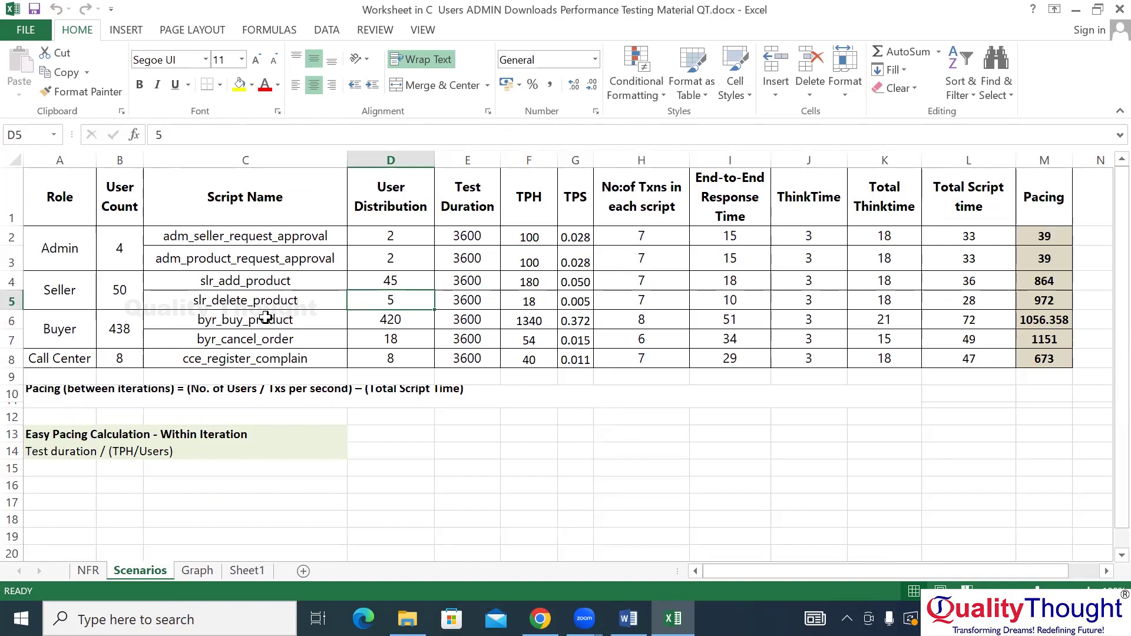
left_click_drag(266, 319, 260, 347)
left_click(86, 571)
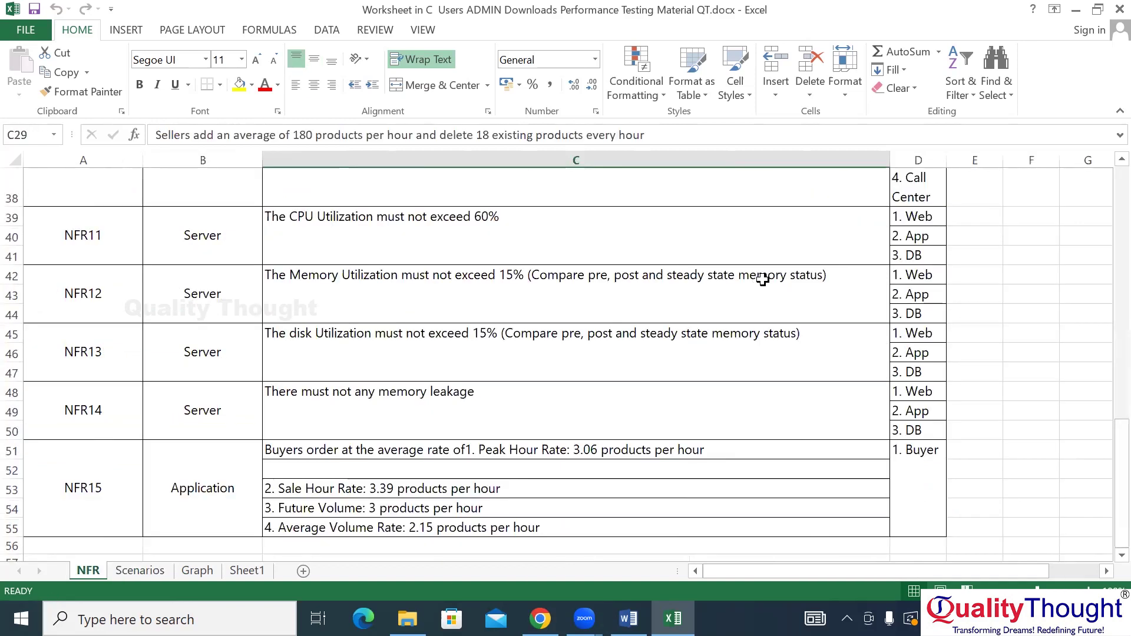
scroll(1106, 271, "up", 11)
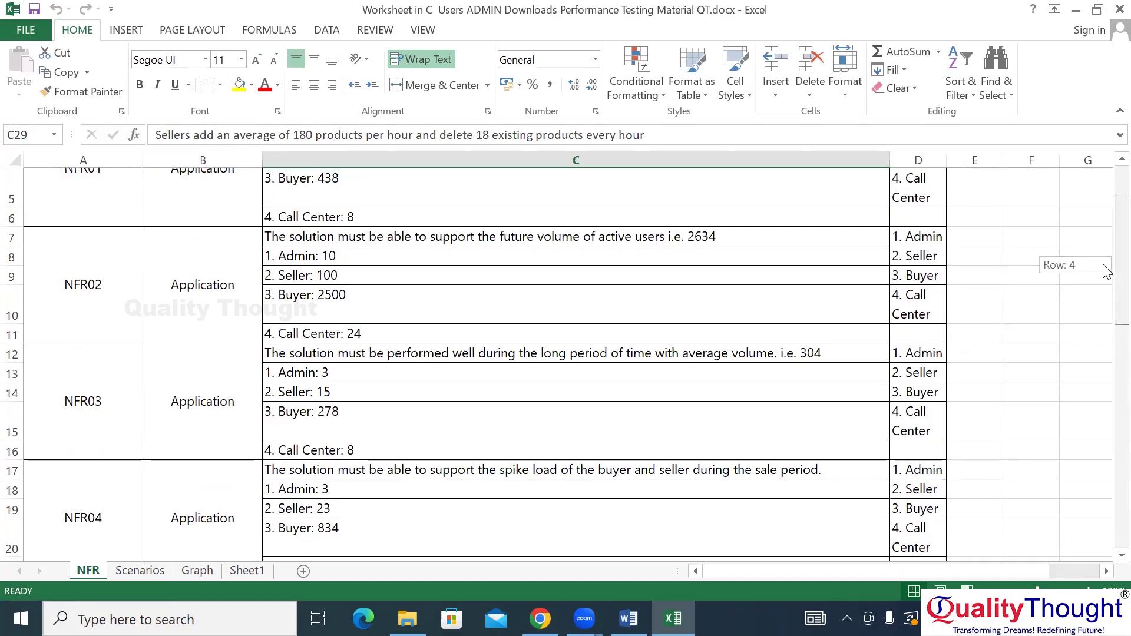
left_click_drag(1107, 295, 1104, 368)
left_click(309, 436)
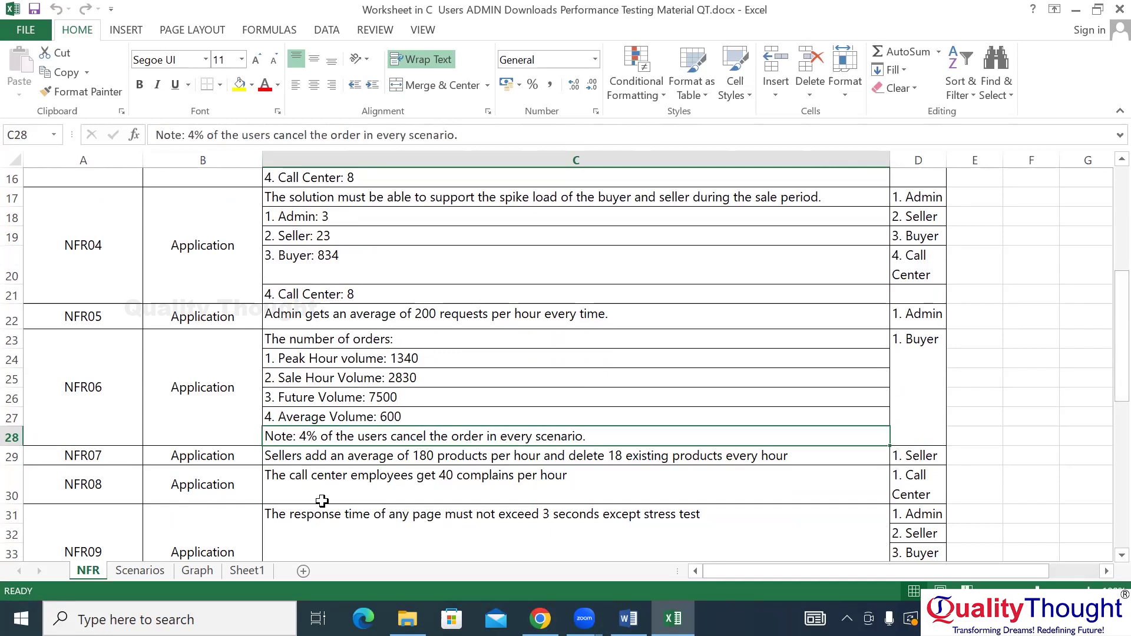
Compare the Buyer user count with the User Distribution of byr_buy_product and byr_cancel_order on the Scenarios sheet
left_click(127, 571)
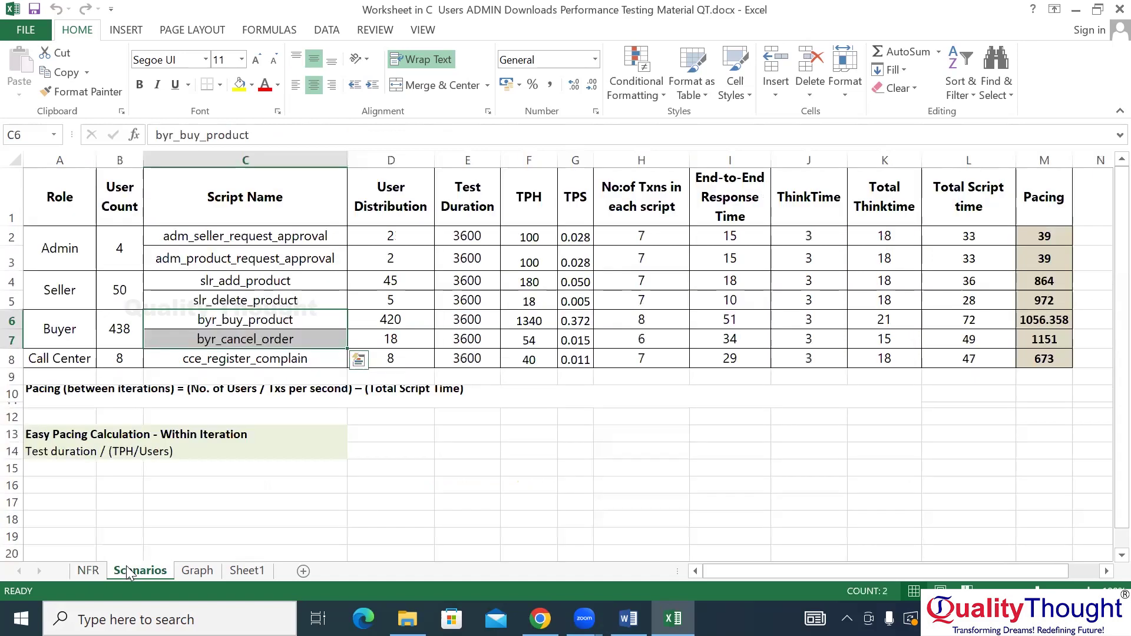
left_click(126, 330)
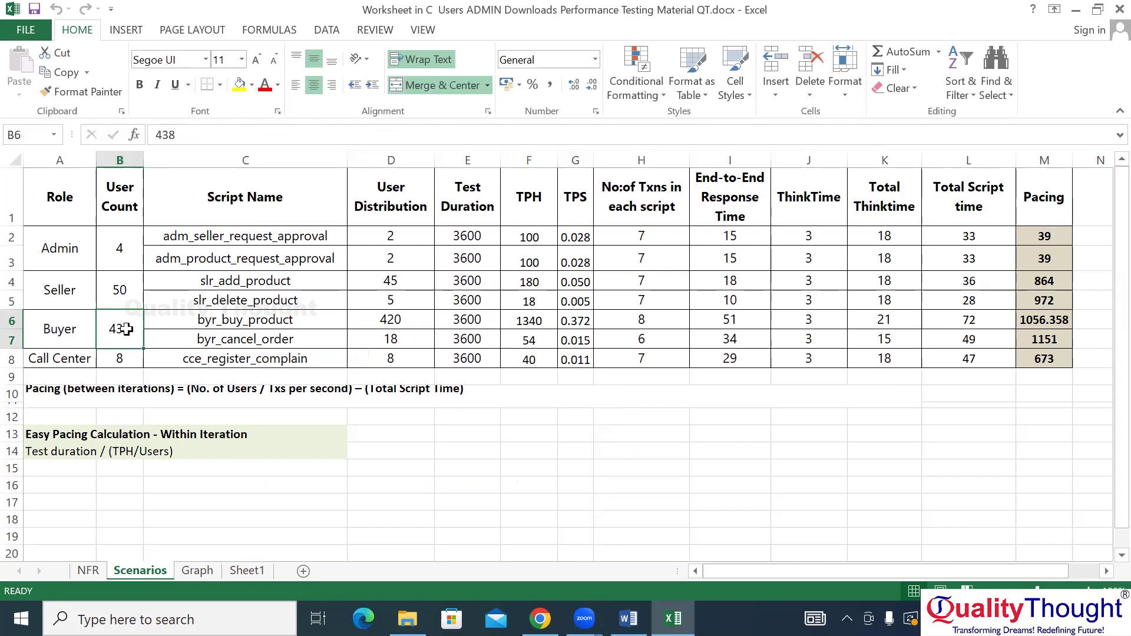
left_click(411, 337)
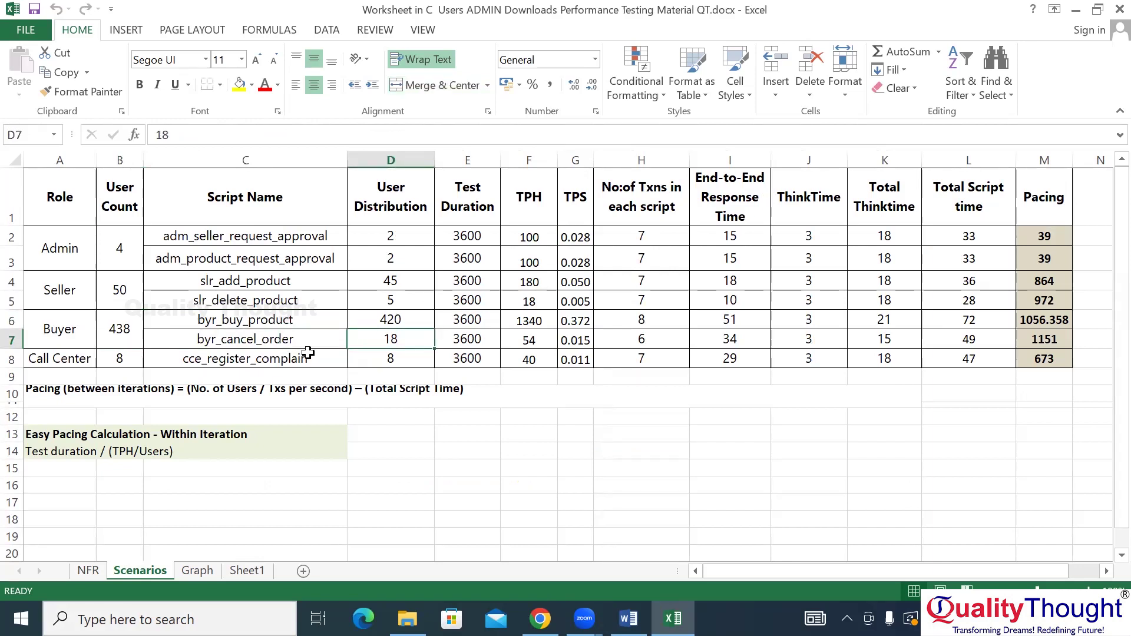
left_click_drag(290, 344, 394, 342)
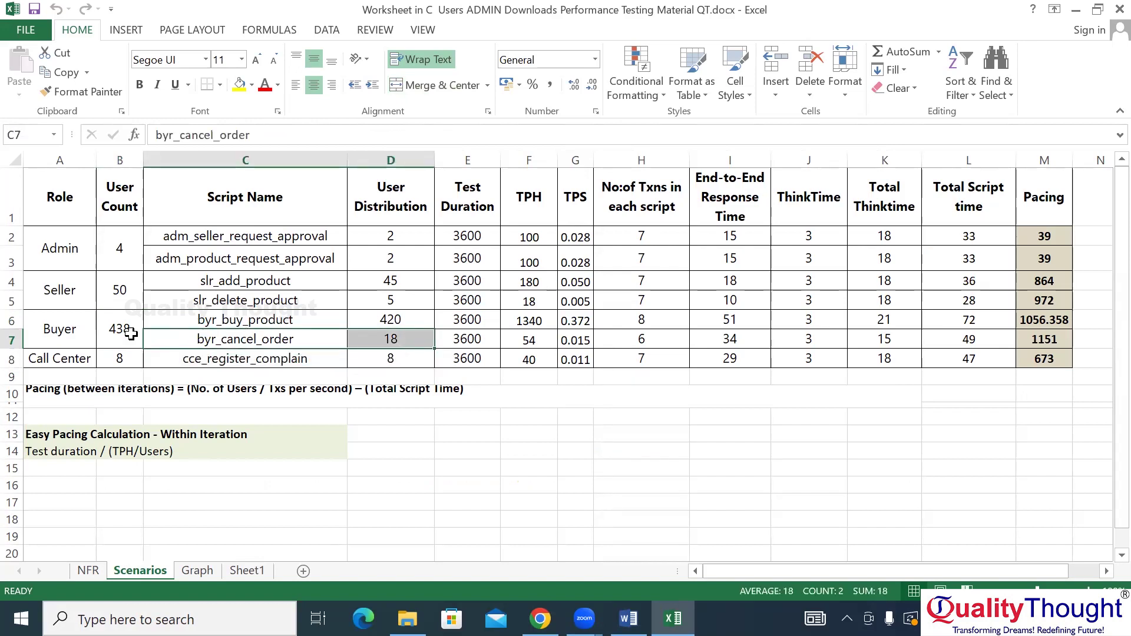
left_click_drag(423, 319, 303, 314)
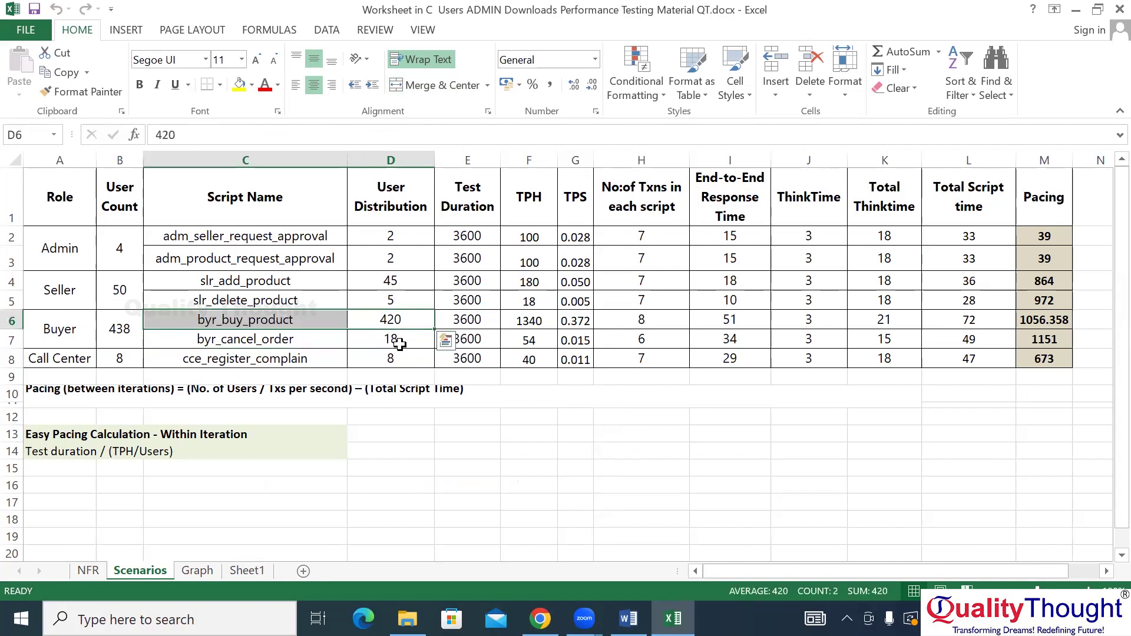
left_click_drag(400, 342, 303, 344)
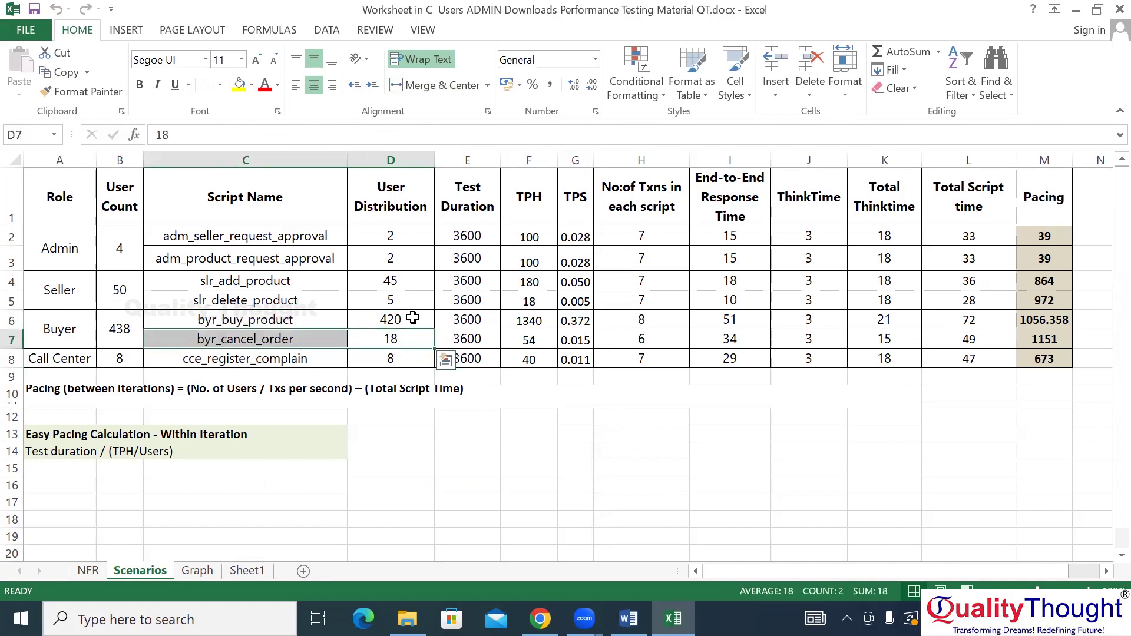
left_click_drag(413, 318, 413, 336)
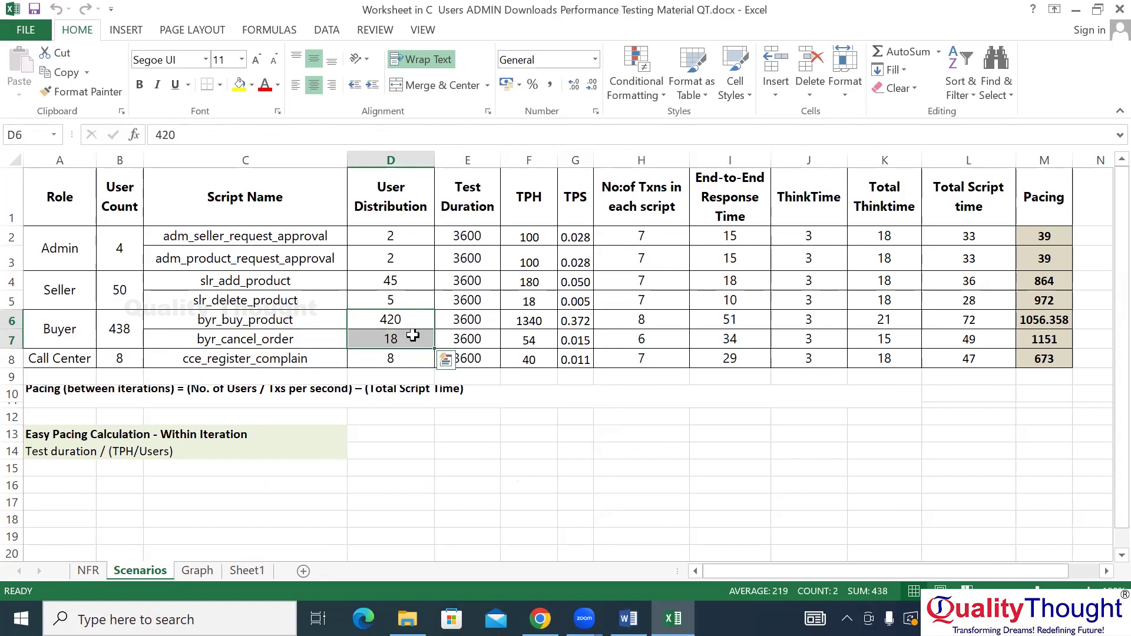
left_click(405, 318)
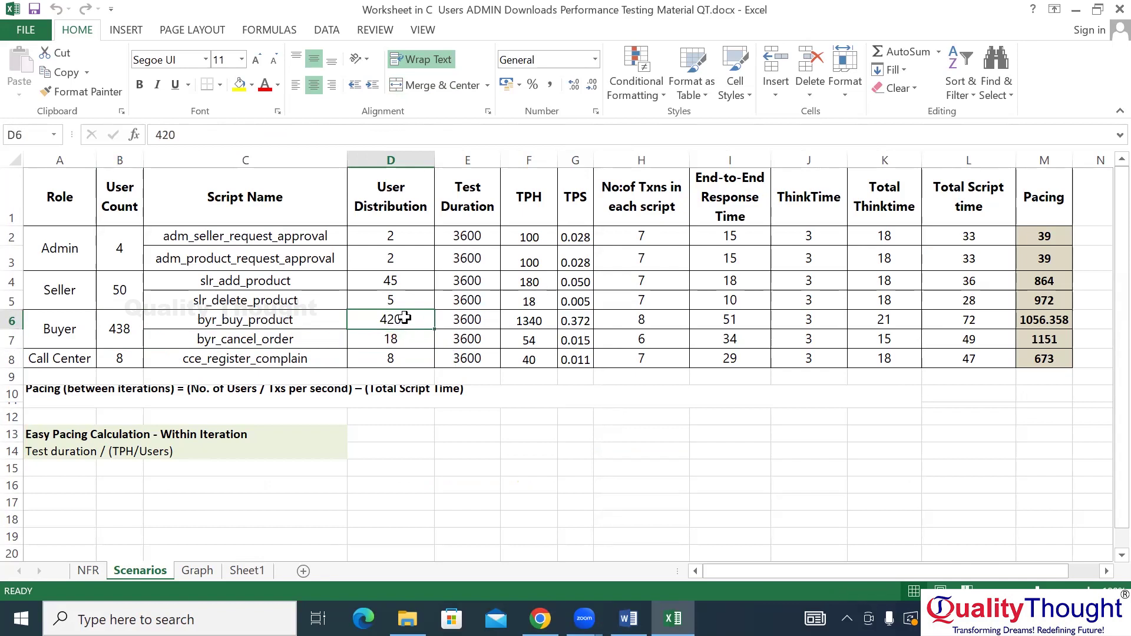
Compare NFR06's peak hour order volume on the NFR sheet with the TPH of byr_buy_product on the Scenarios sheet
left_click(88, 570)
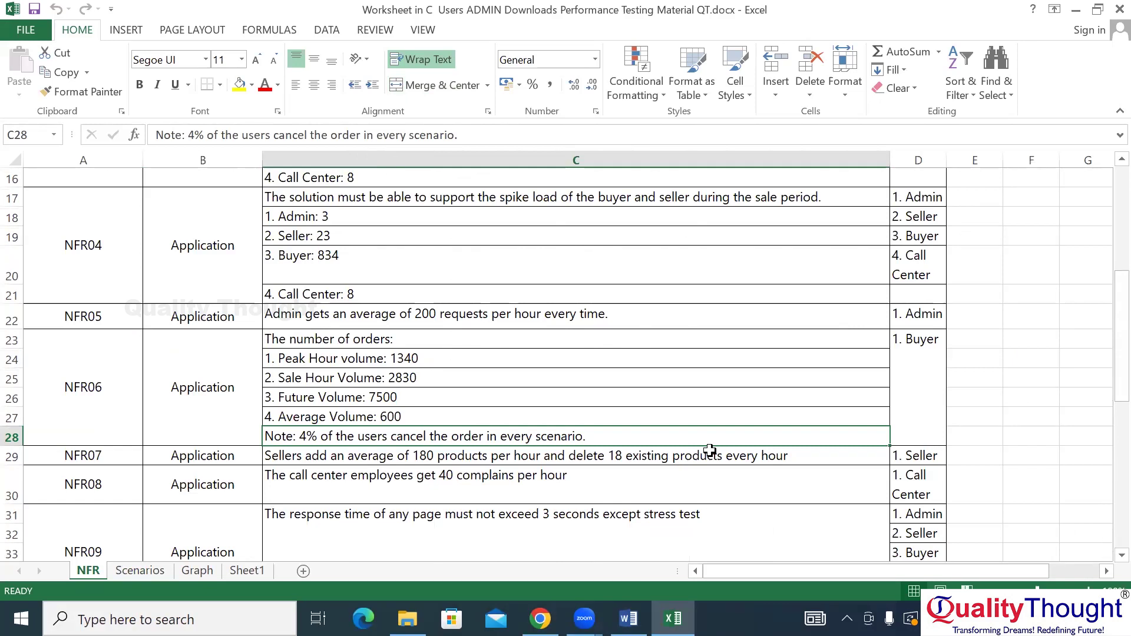
key("ctrl+Page_Down")
left_click(89, 570)
left_click(412, 377)
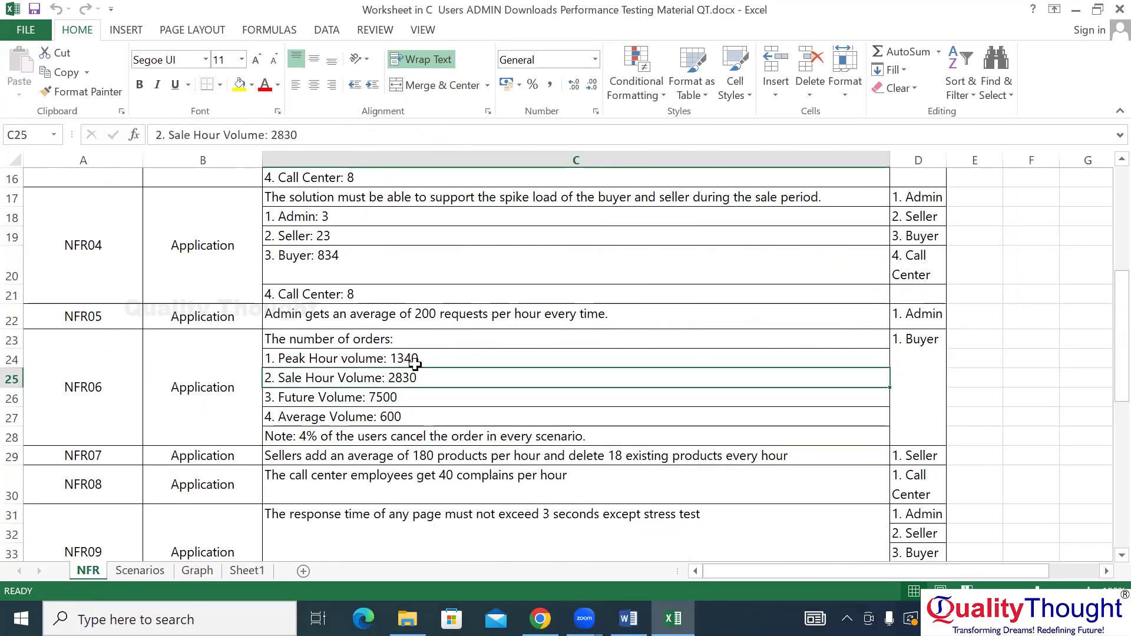
left_click(415, 361)
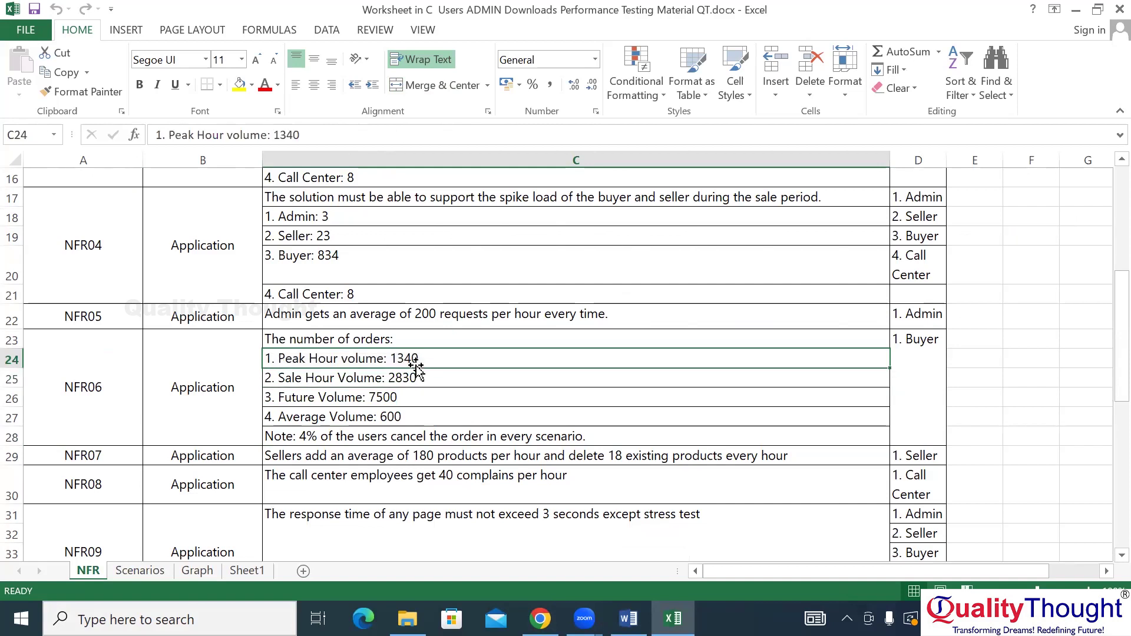
left_click(117, 573)
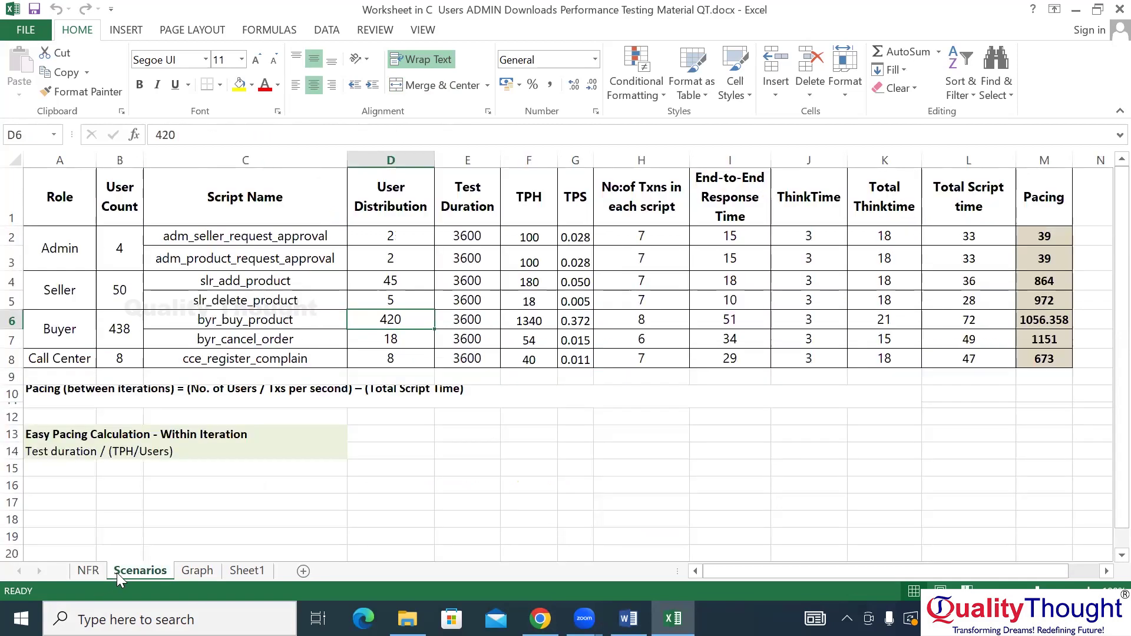
left_click(533, 317)
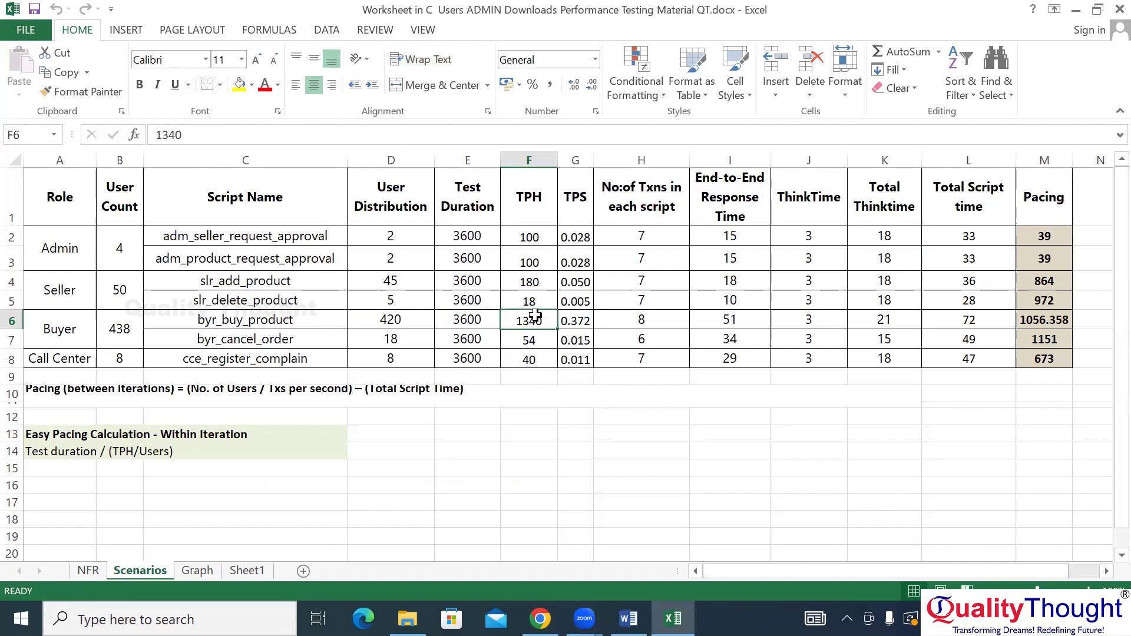
left_click(88, 571)
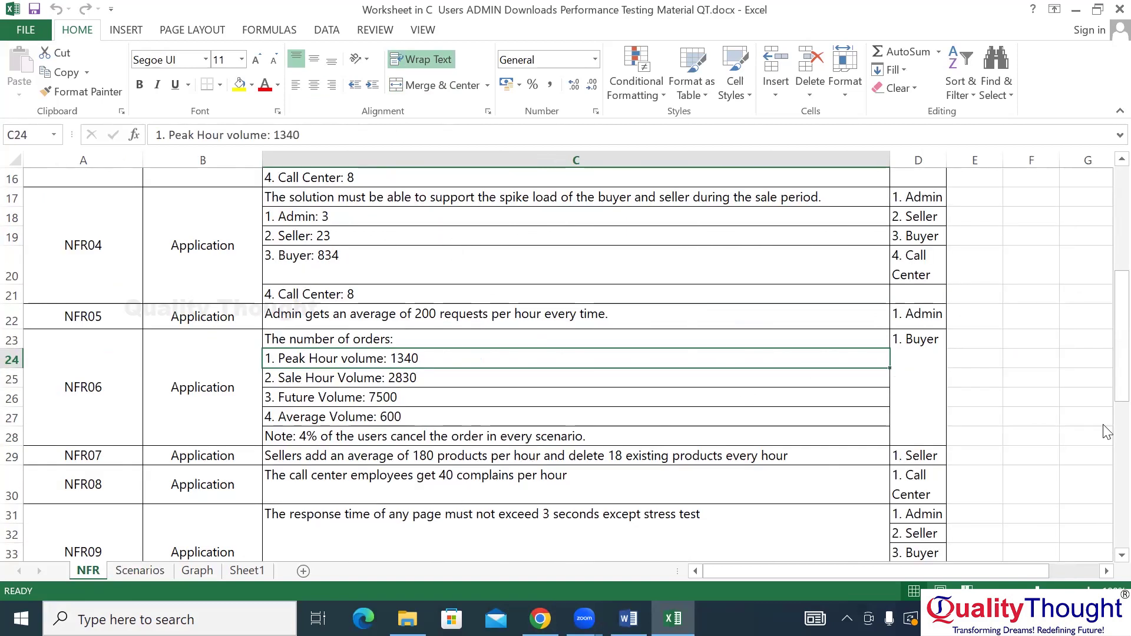
left_click(133, 572)
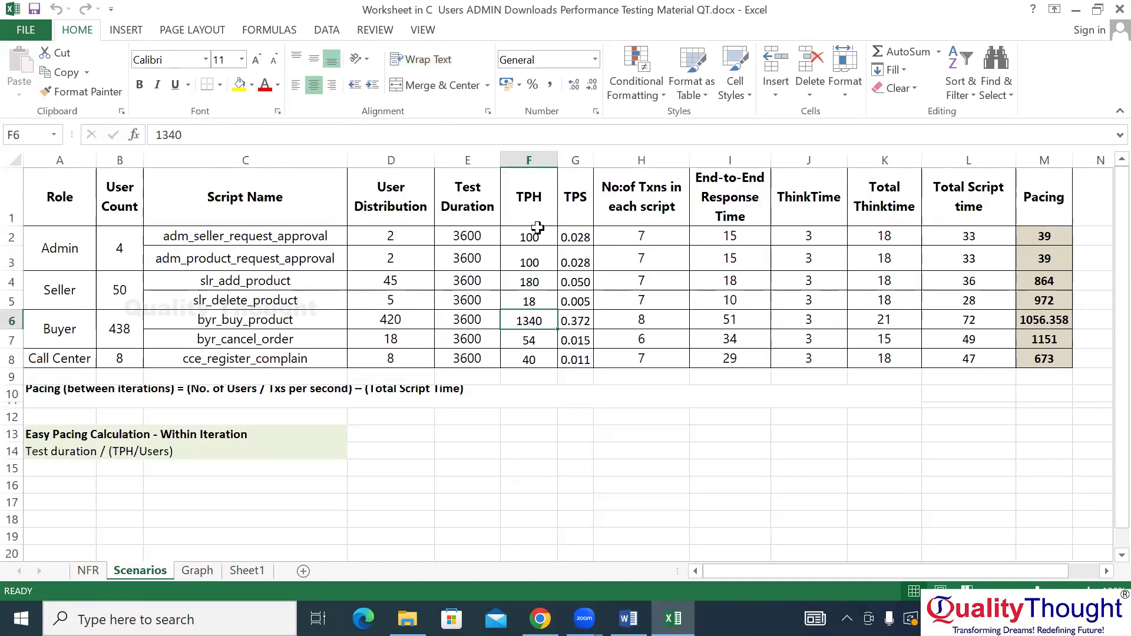
Review the TPH column and Admin role on the Scenarios sheet against the admin request volume in NFR05 on the NFR sheet
left_click_drag(533, 197, 530, 323)
left_click(77, 247)
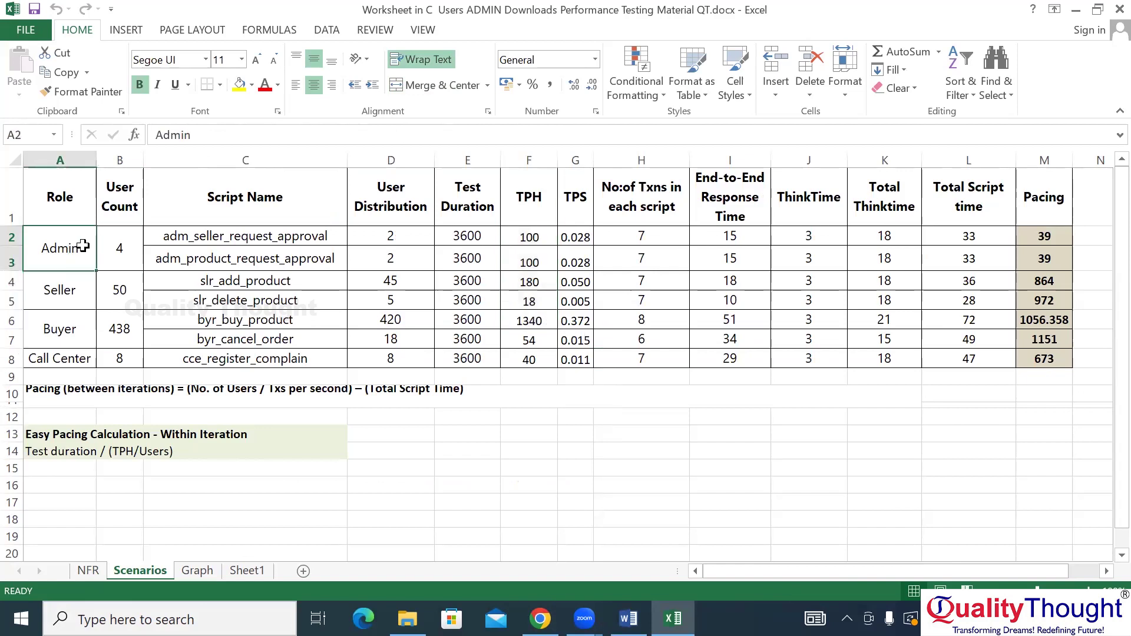
left_click(77, 573)
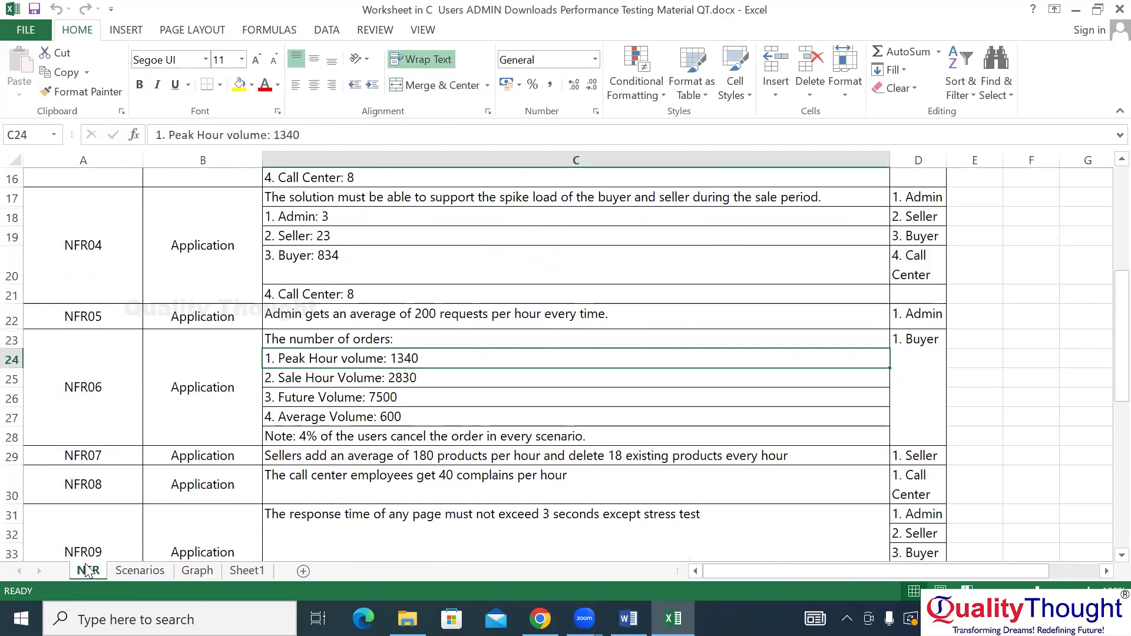
scroll(1104, 253, "up", 5)
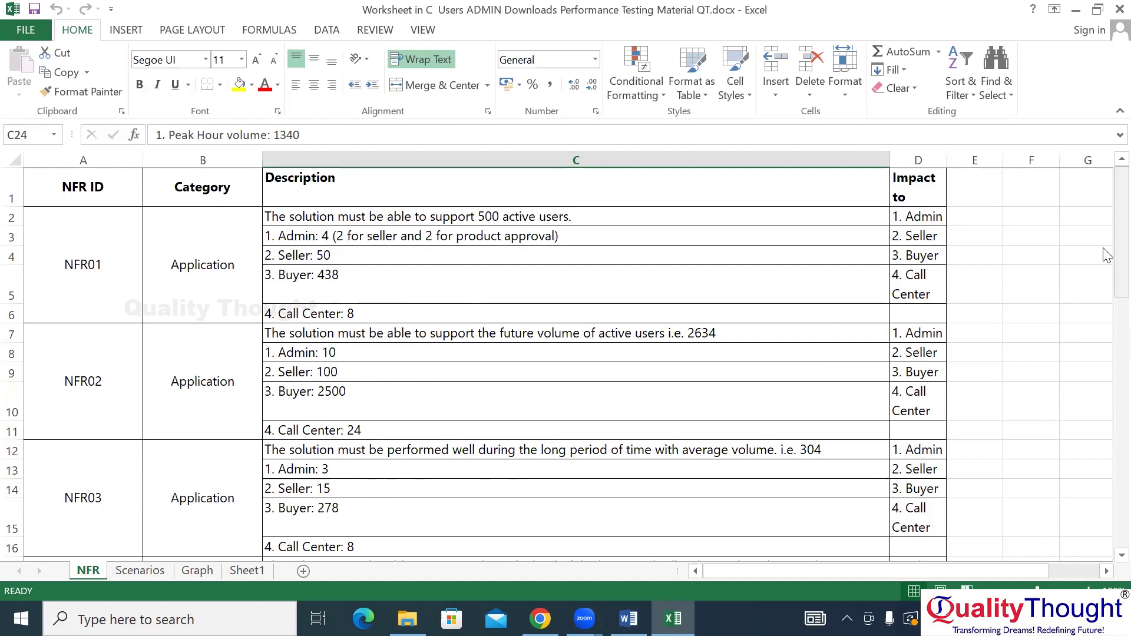
left_click_drag(1118, 256, 1106, 315)
scroll(1107, 316, "down", 1)
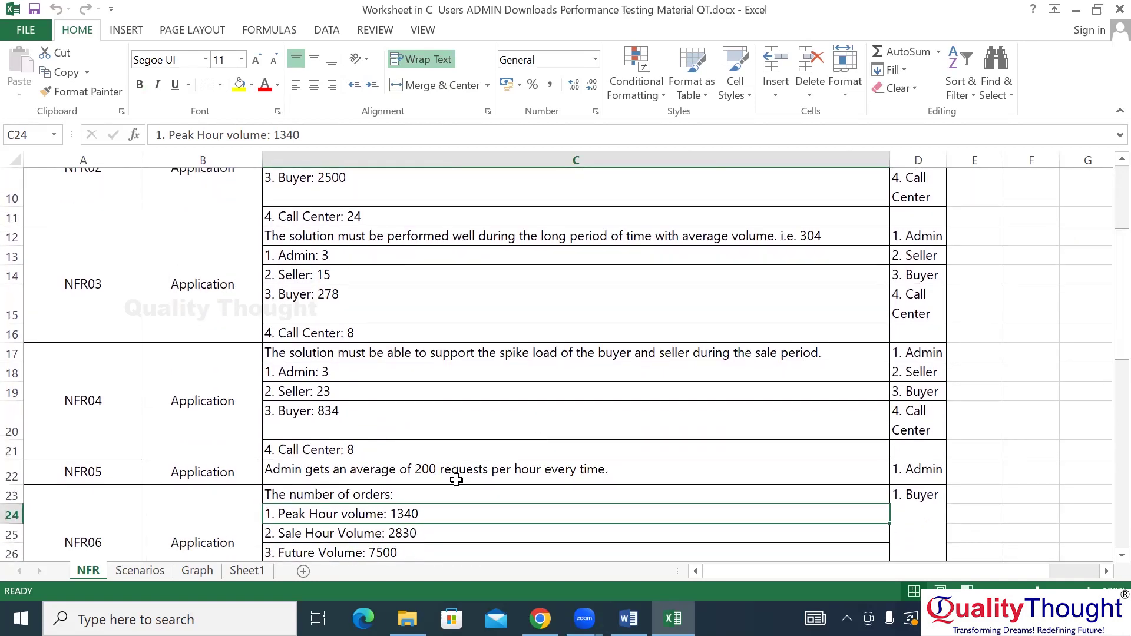
left_click(455, 478)
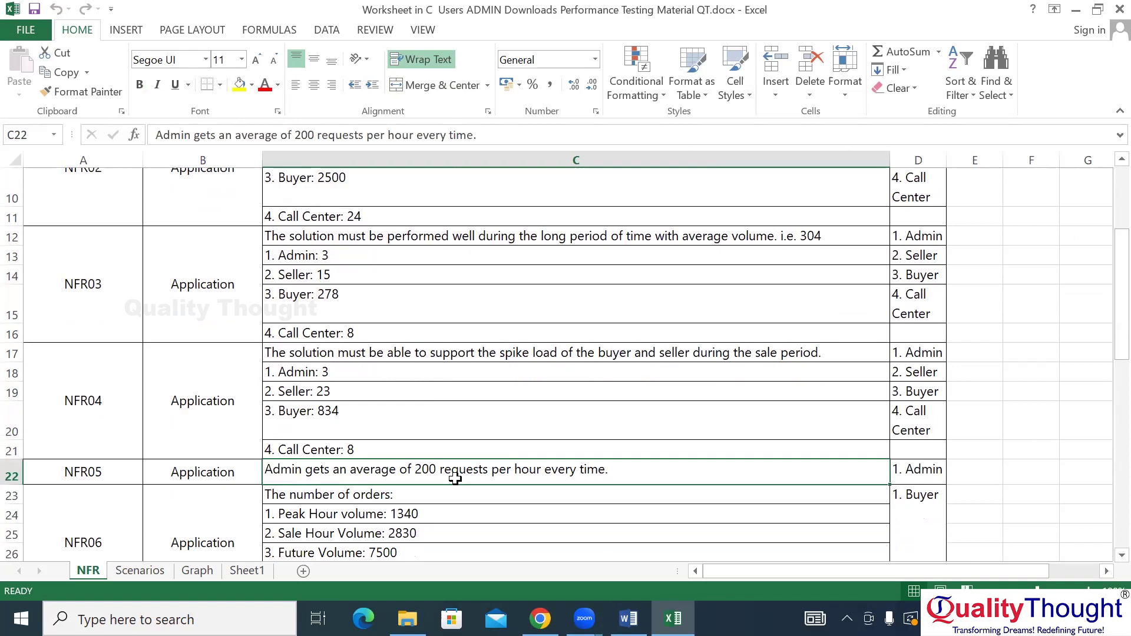
left_click(132, 574)
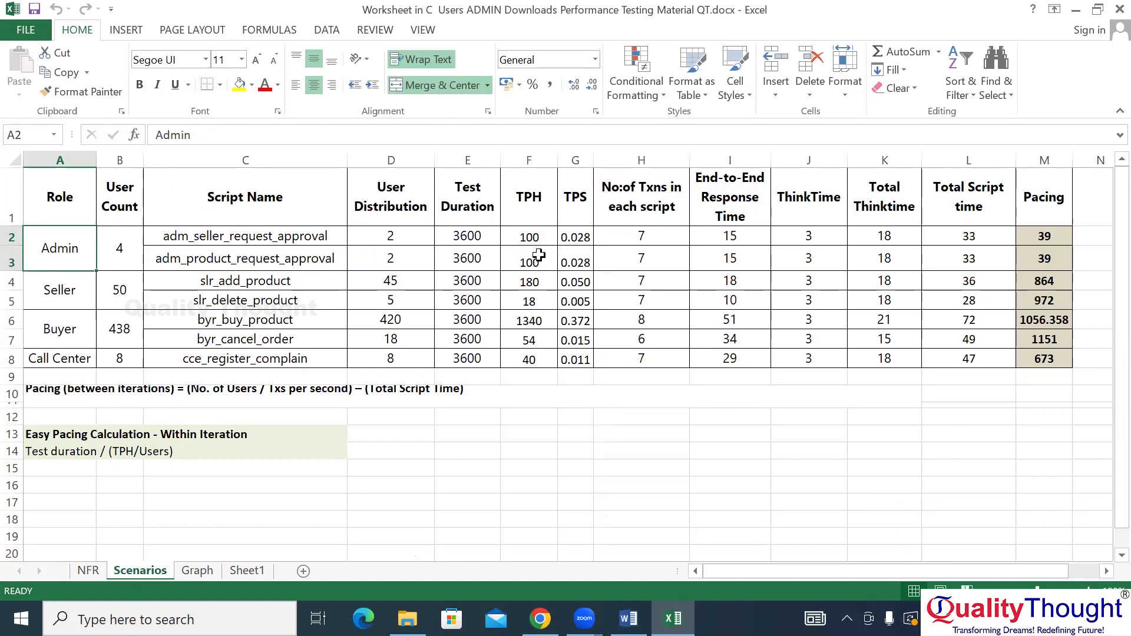
Review the TPH and Test Duration columns, and compare the User Count column with NFR01's per-role user counts on the NFR sheet
left_click_drag(529, 234, 531, 354)
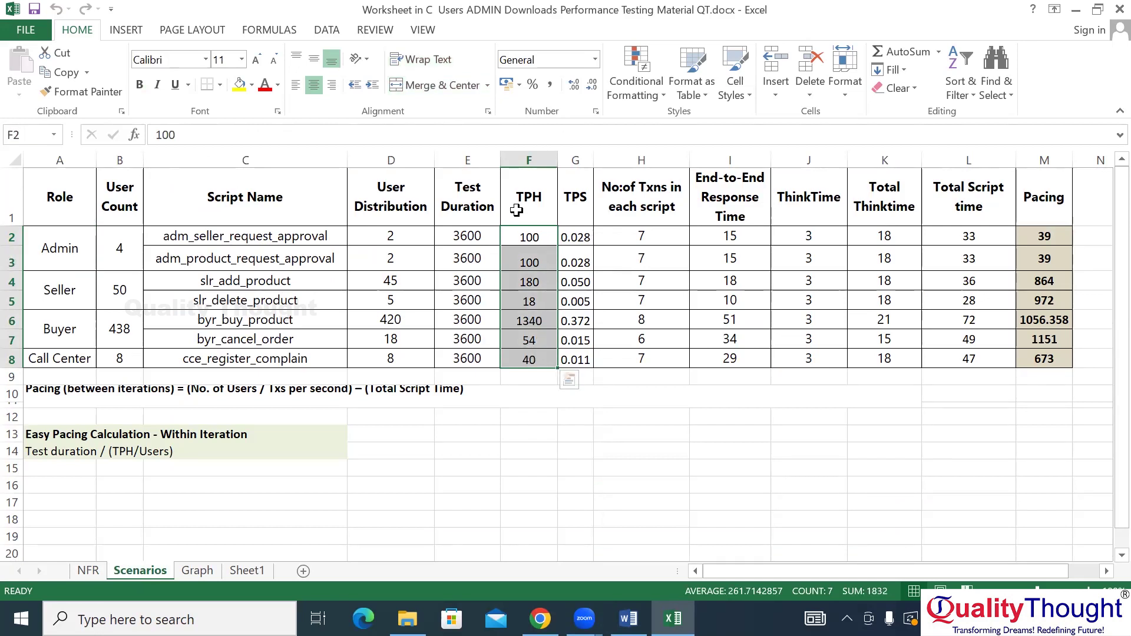
left_click_drag(473, 187, 469, 259)
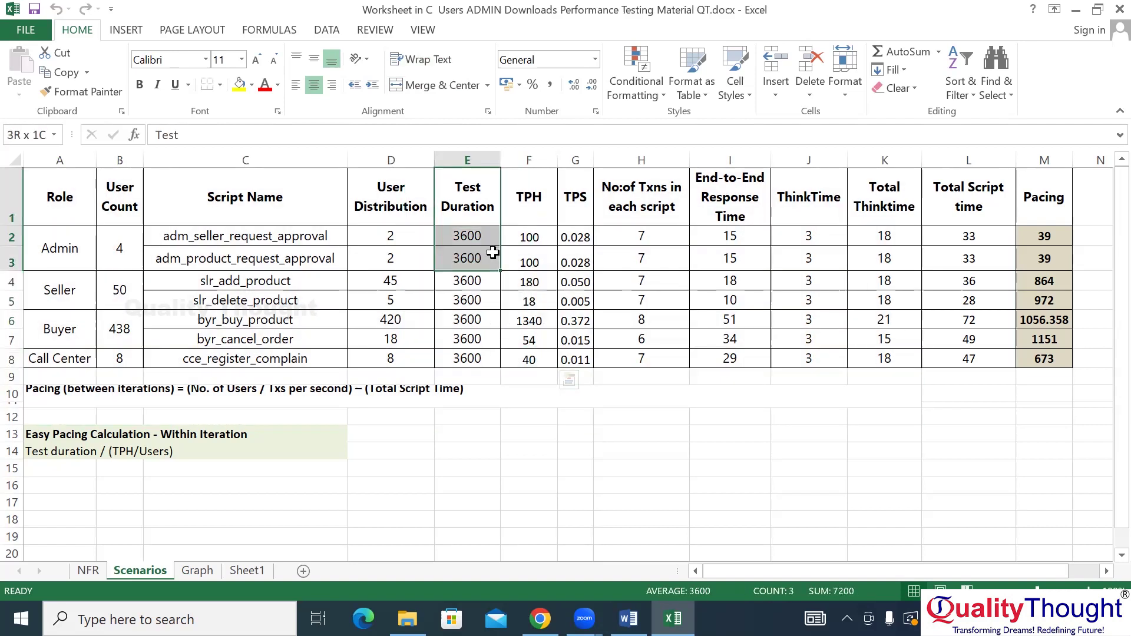
left_click(78, 572)
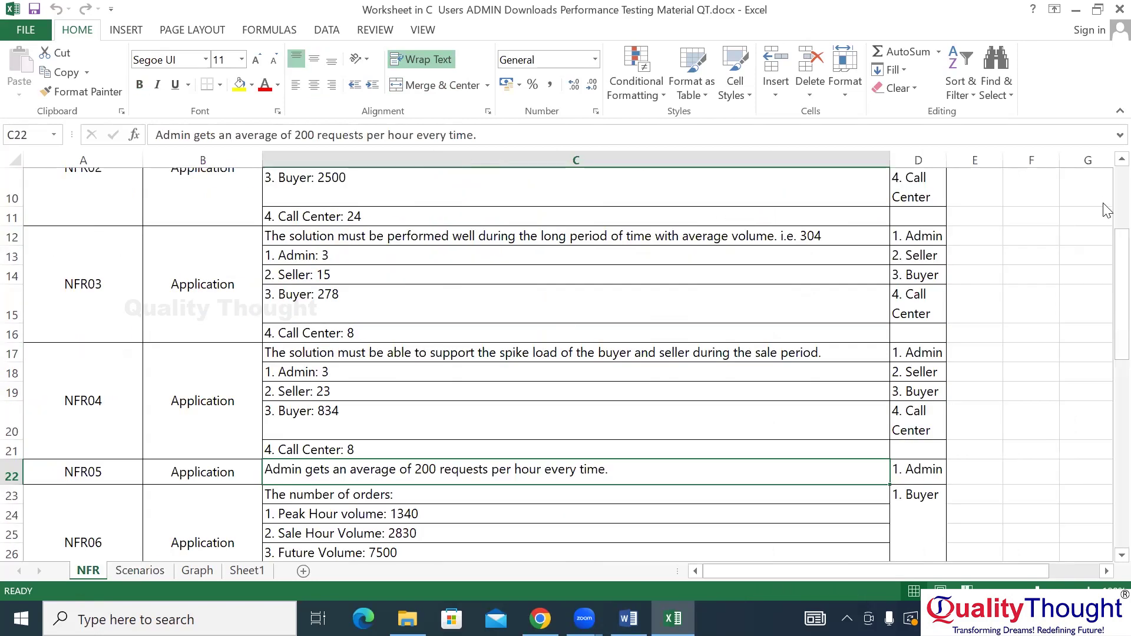
scroll(1107, 210, "up", 3)
left_click_drag(101, 190, 738, 236)
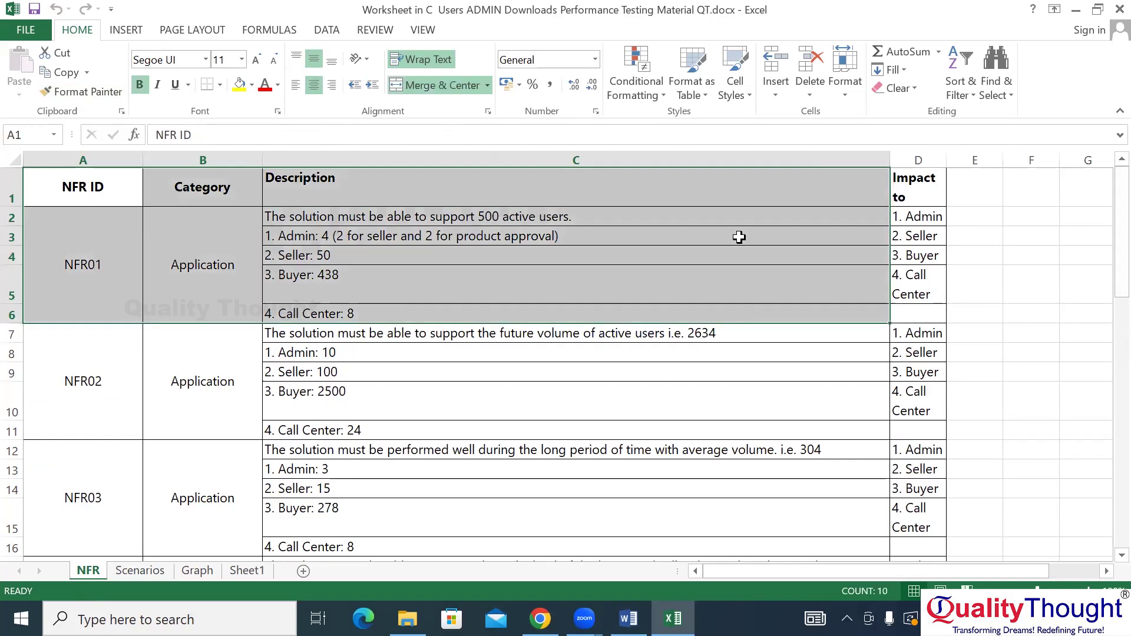
left_click(376, 237)
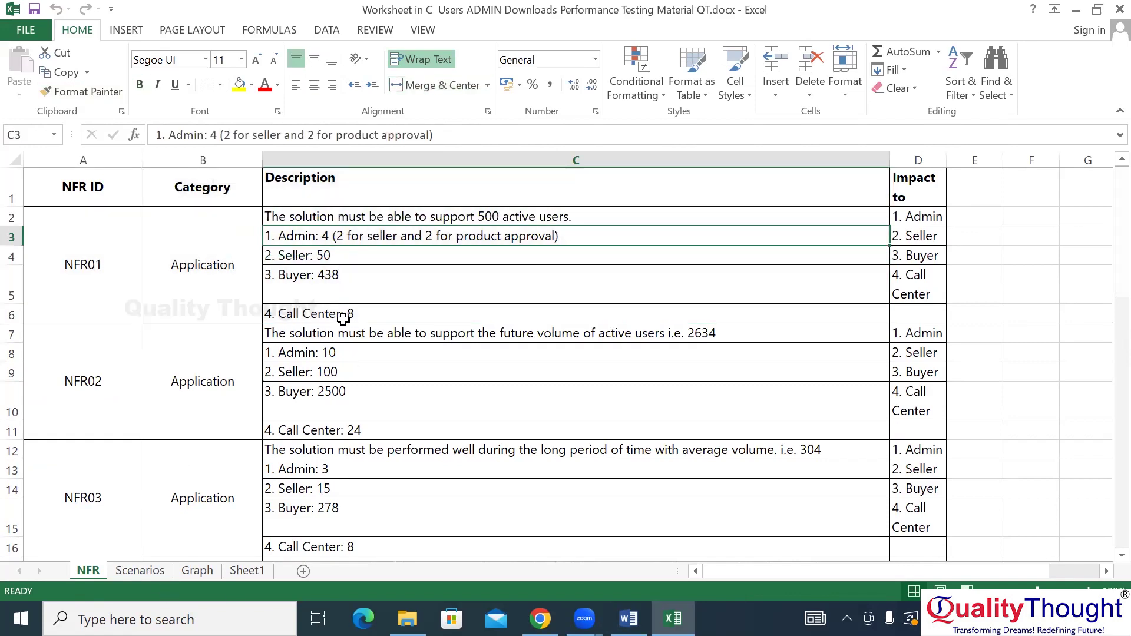
left_click(131, 570)
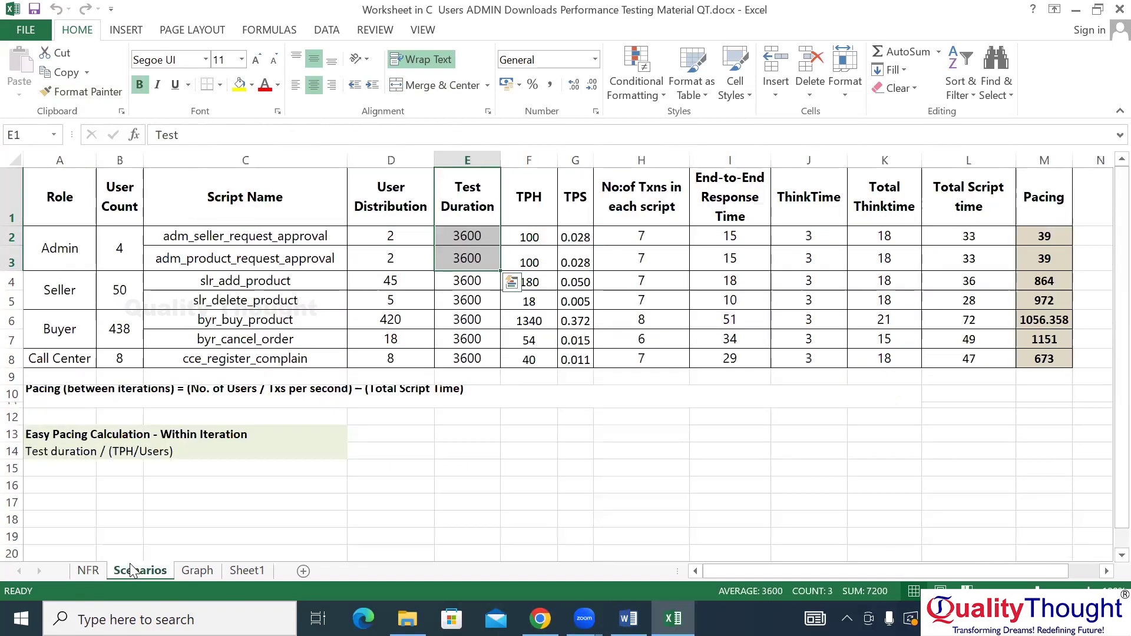
left_click(125, 248)
left_click_drag(125, 293, 120, 357)
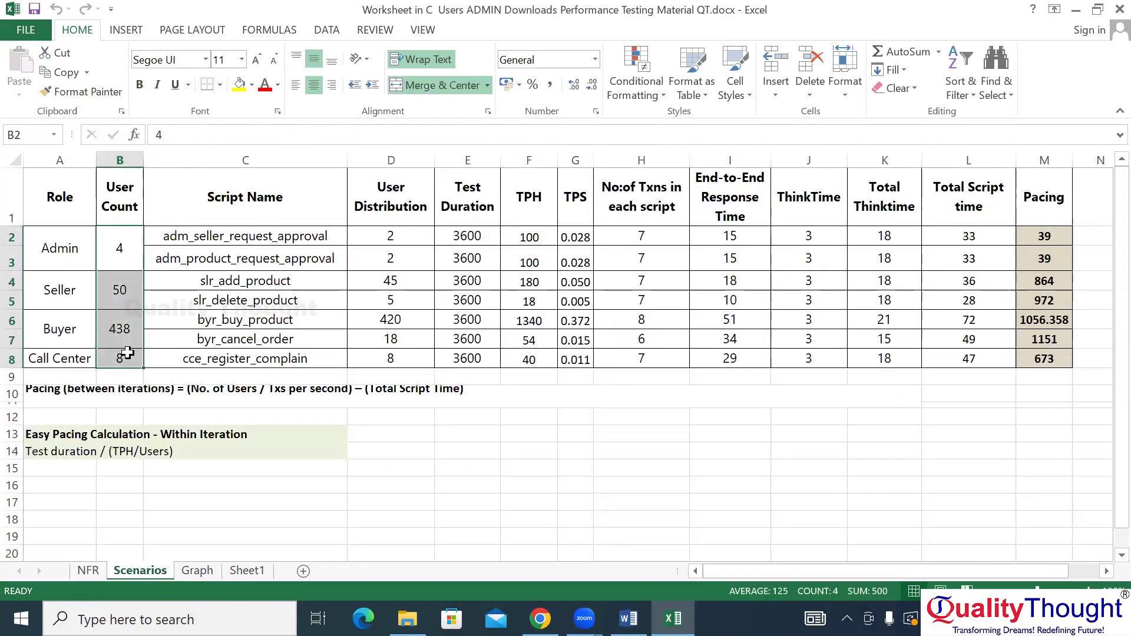
Go through NFR02's future user counts for each role on the NFR sheet and return to the Scenarios sheet
left_click(88, 571)
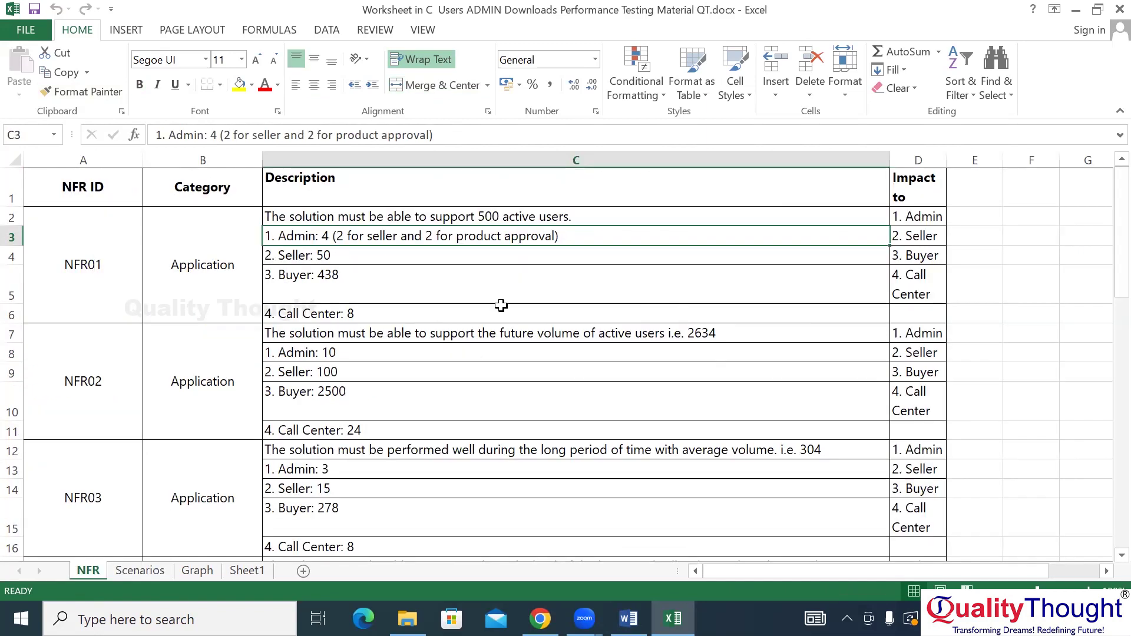
left_click(343, 353)
left_click(343, 372)
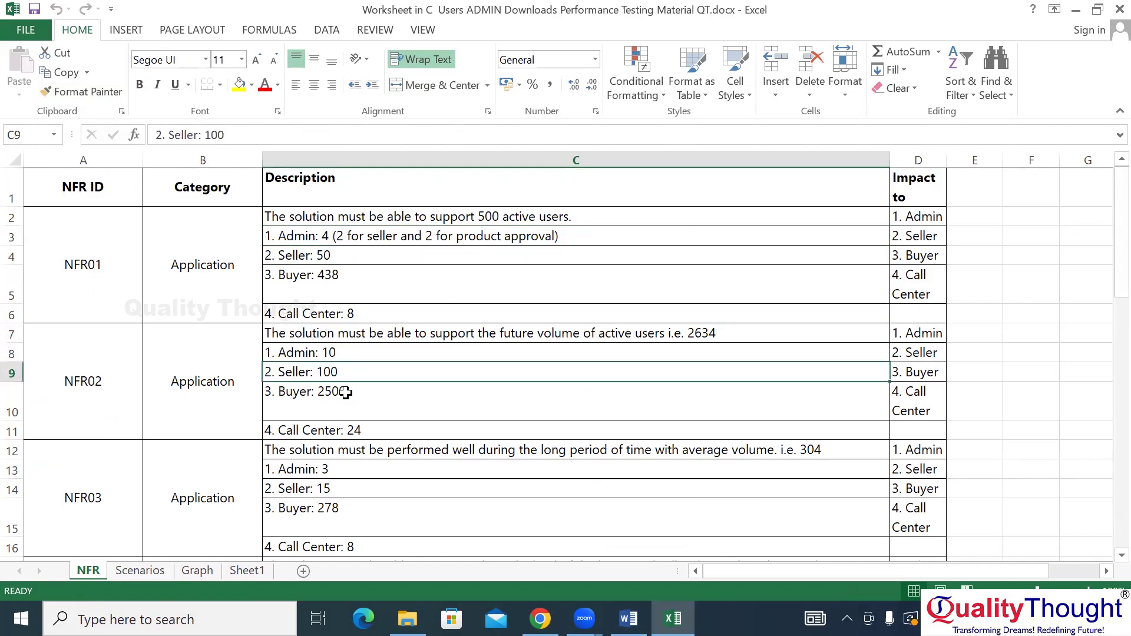
left_click(346, 393)
left_click(368, 429)
key("ctrl+Page_Down")
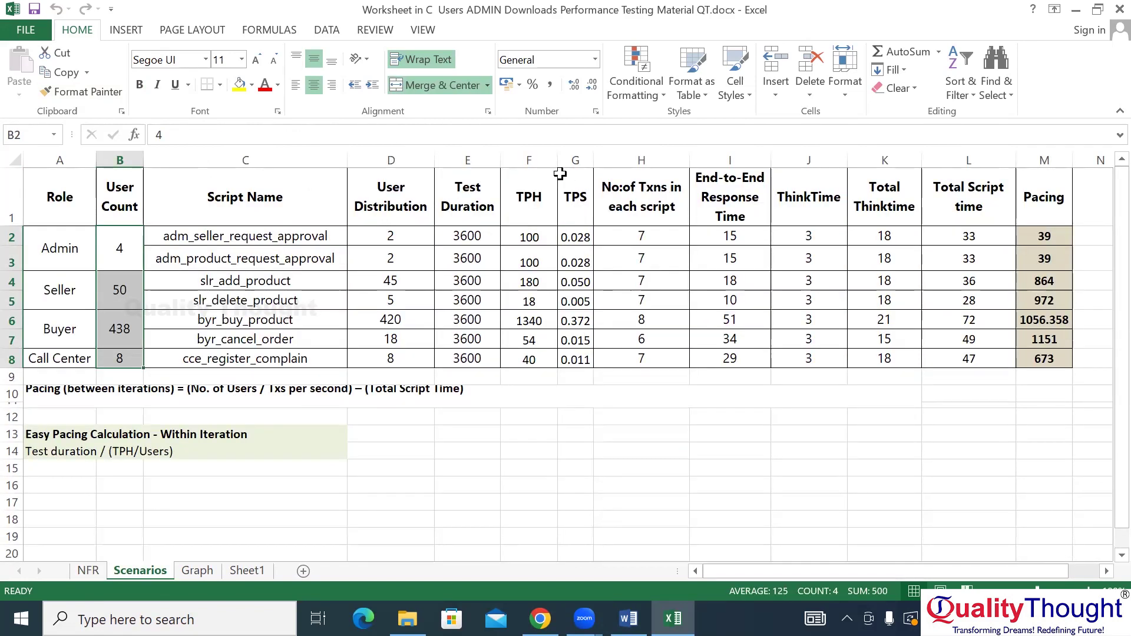
Examine how TPS is calculated from TPH and Test Duration for adm_seller_request_approval, and highlight the TPS values of all scripts
left_click(545, 159)
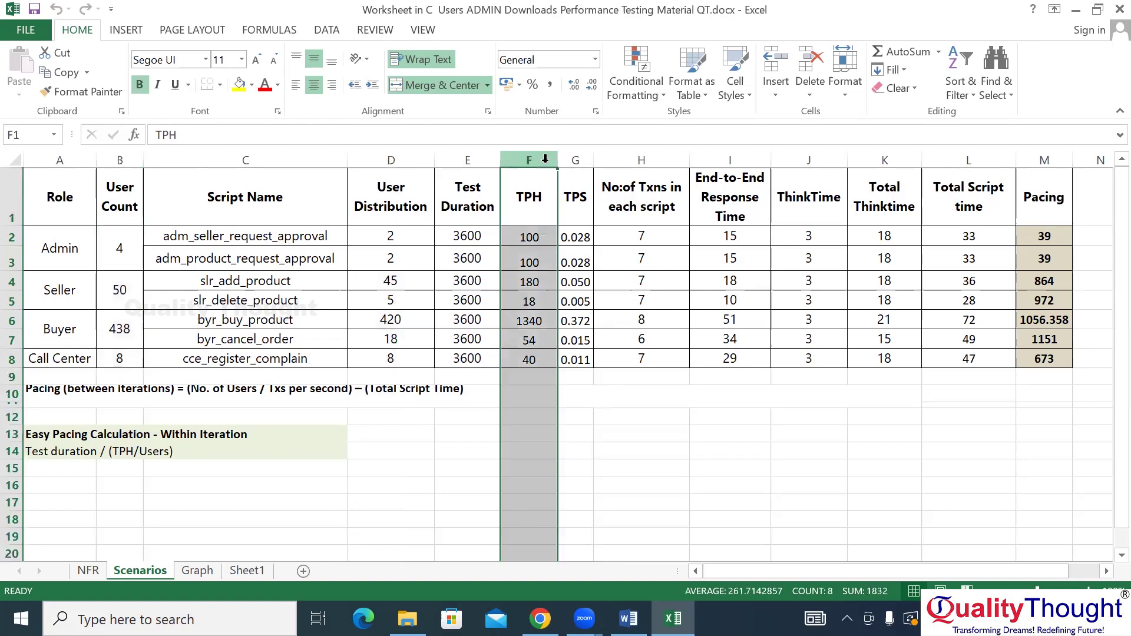
left_click(541, 178)
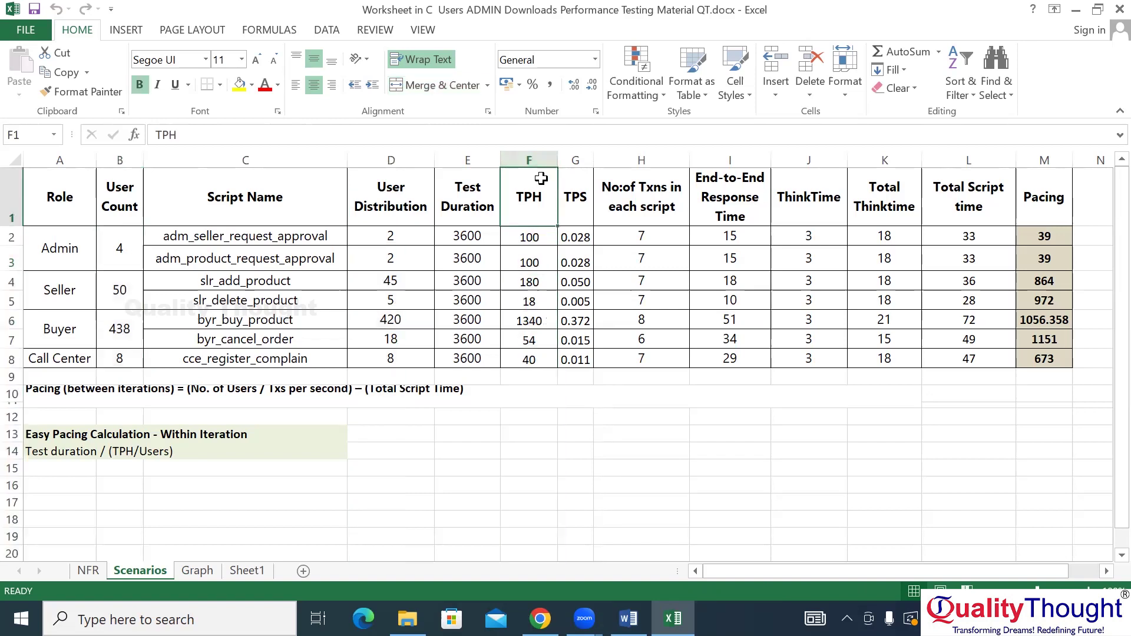
left_click(567, 197)
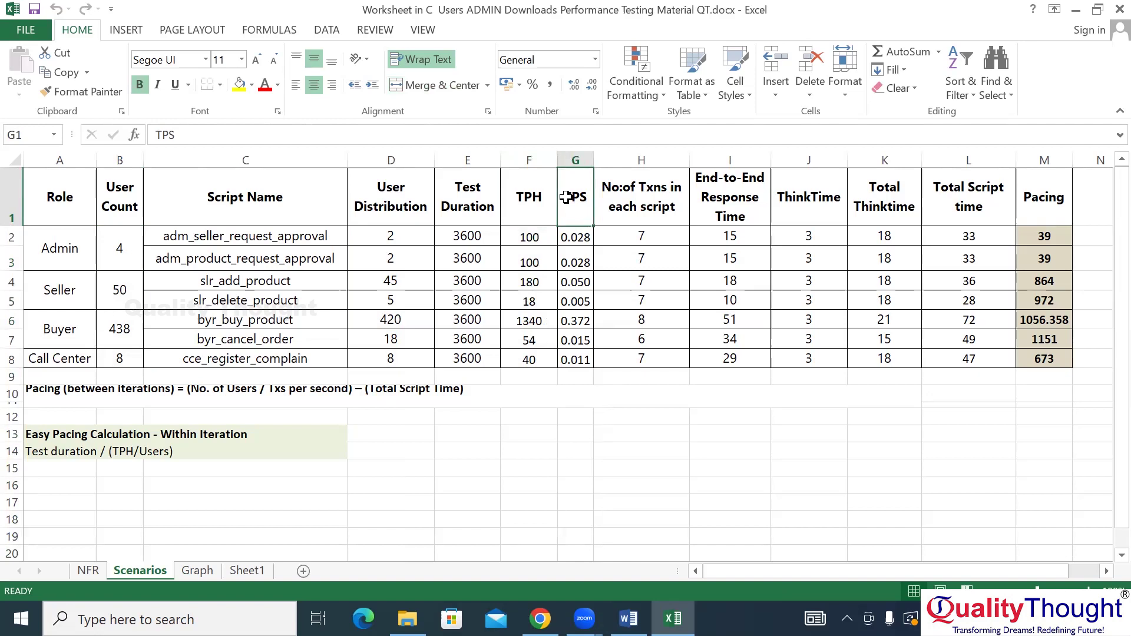
left_click(566, 237)
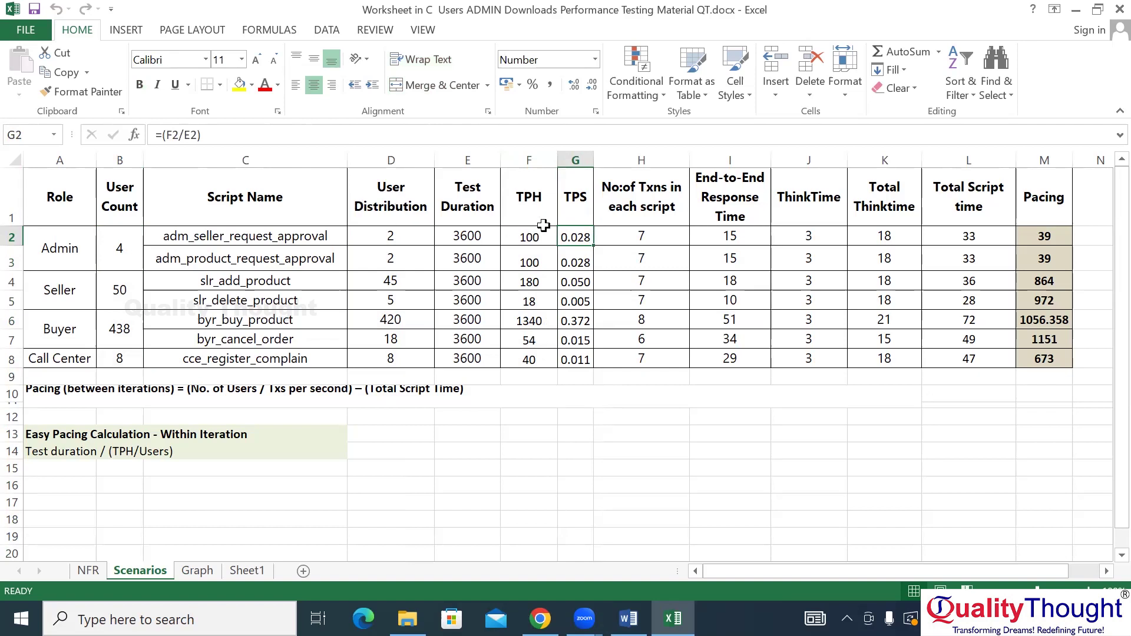
left_click(537, 237)
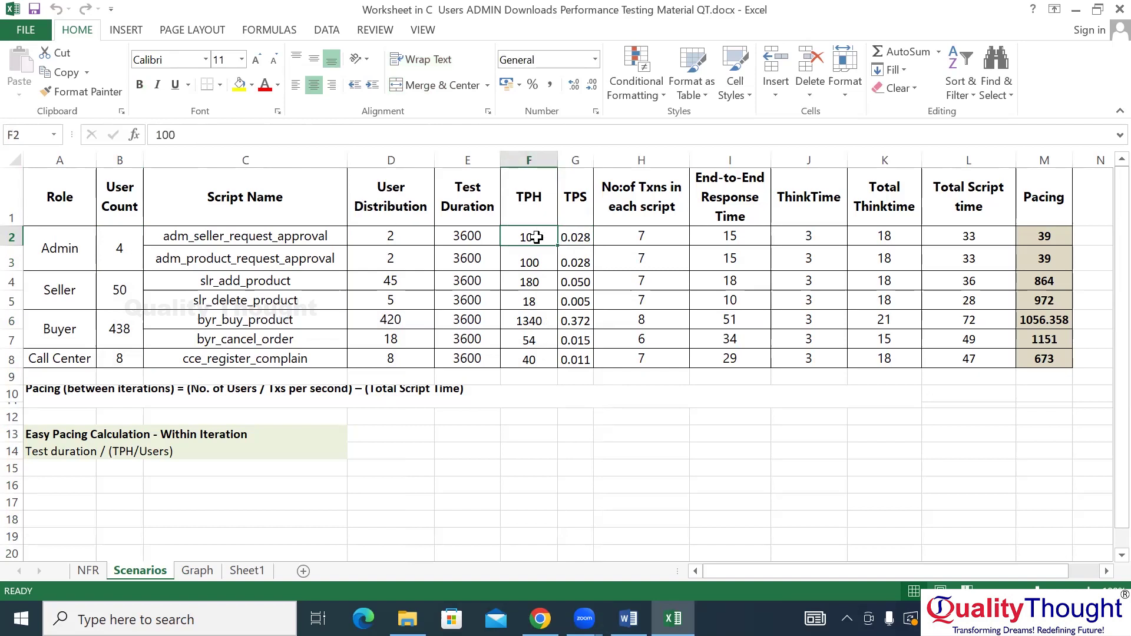
left_click(479, 236)
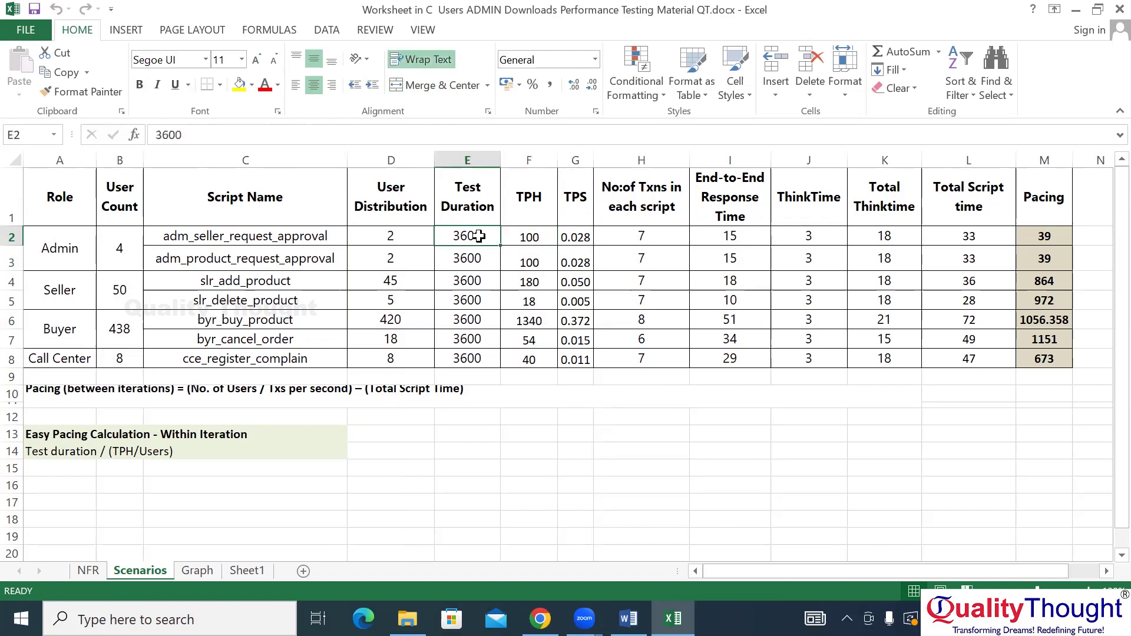
left_click(528, 237)
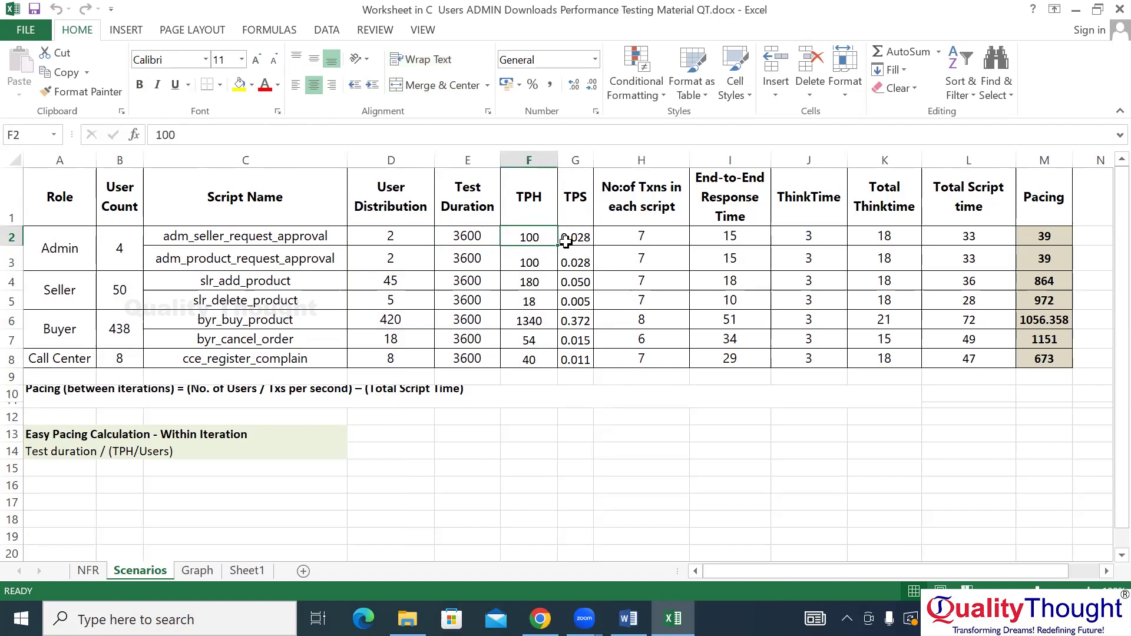
left_click(568, 243)
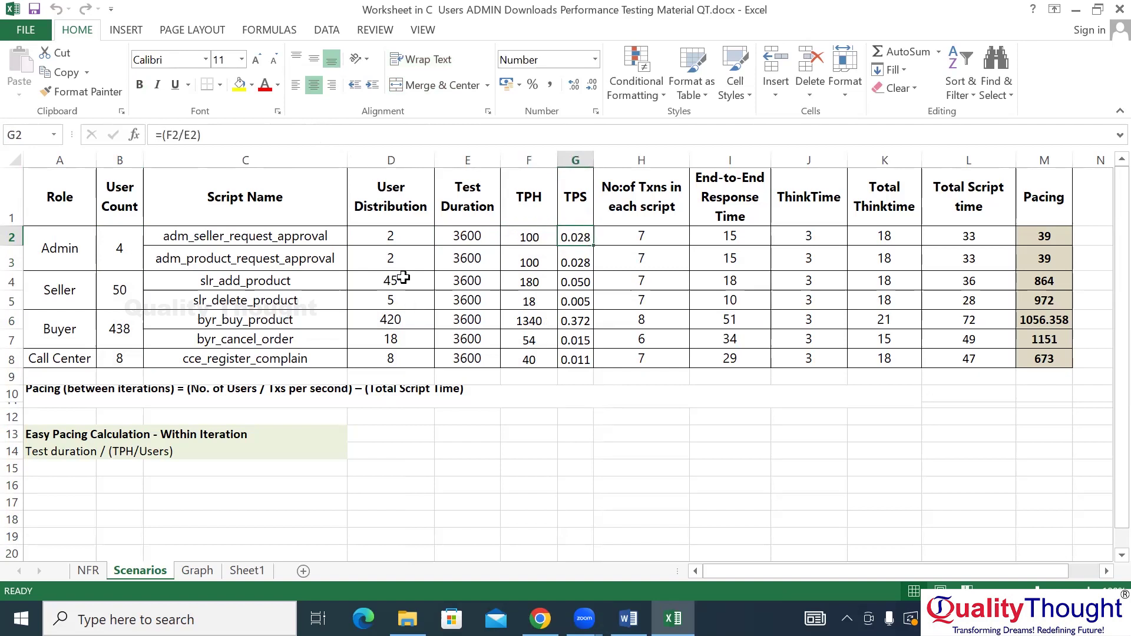
left_click_drag(592, 246, 575, 358)
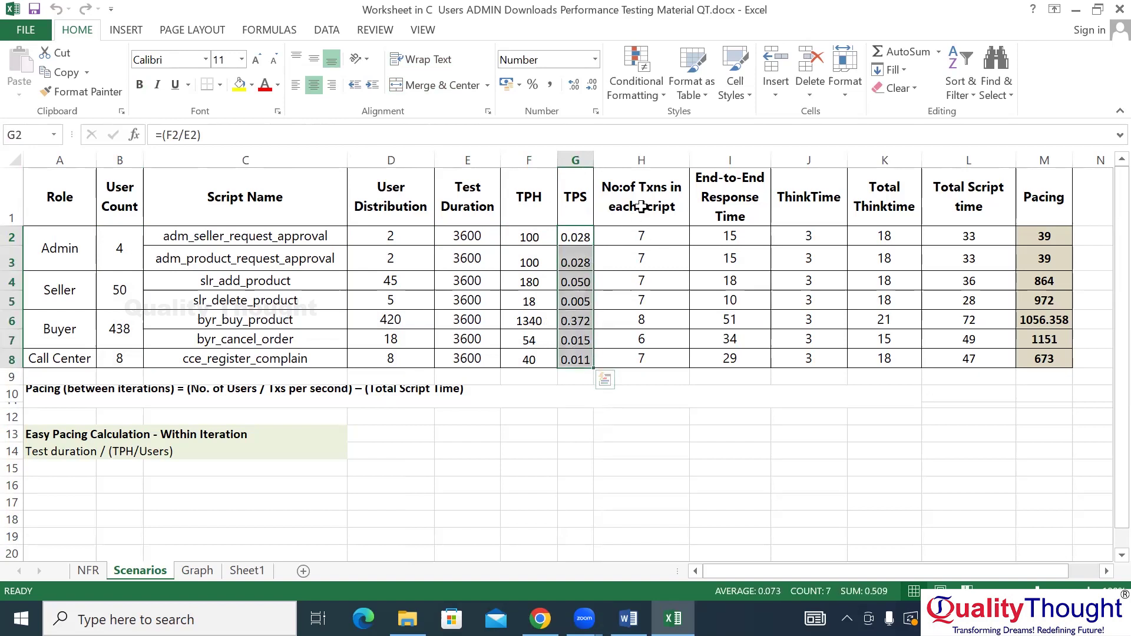
Highlight the No:of Txns in each script column and open a blank Notepad document
left_click(651, 159)
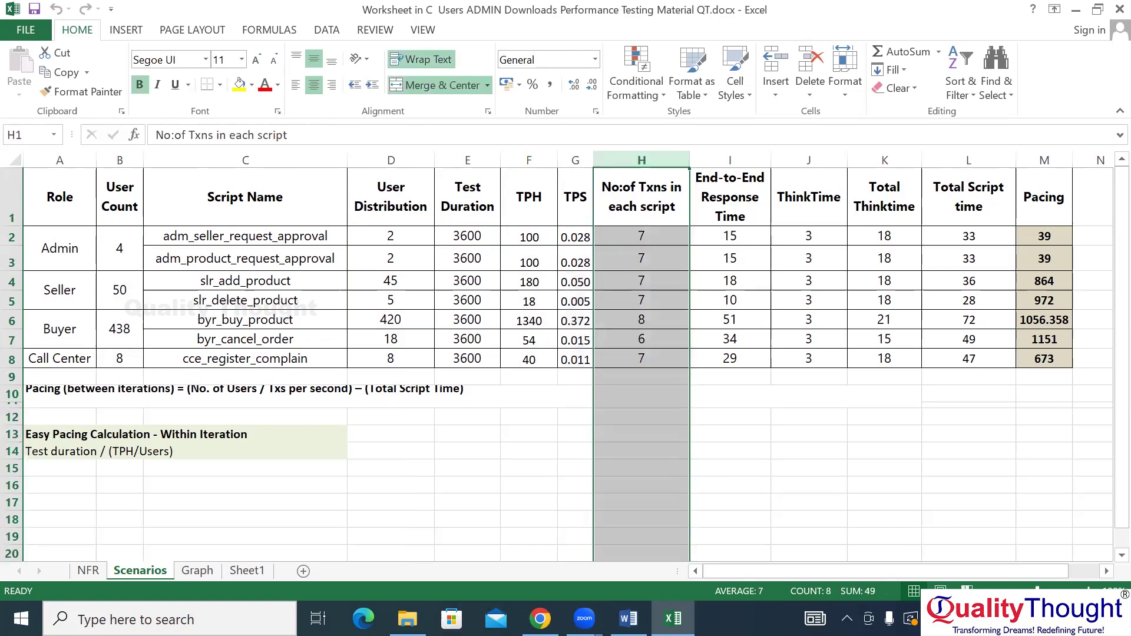
left_click(125, 613)
type("not")
key("Return")
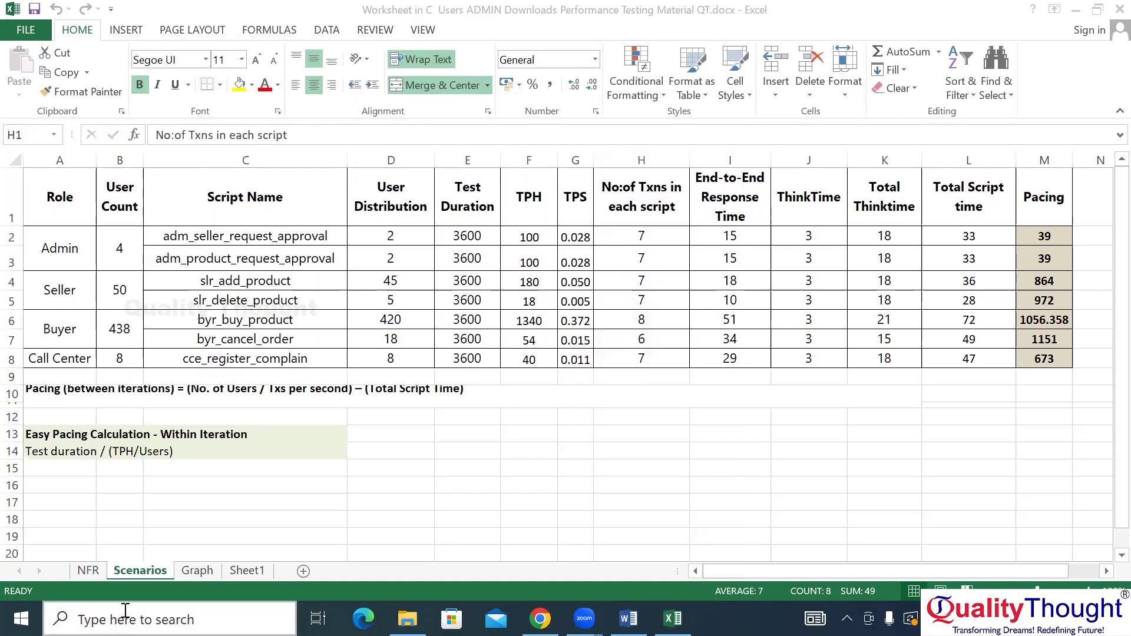
List the example transactions launch, login and click account on separate lines in Notepad
type("l")
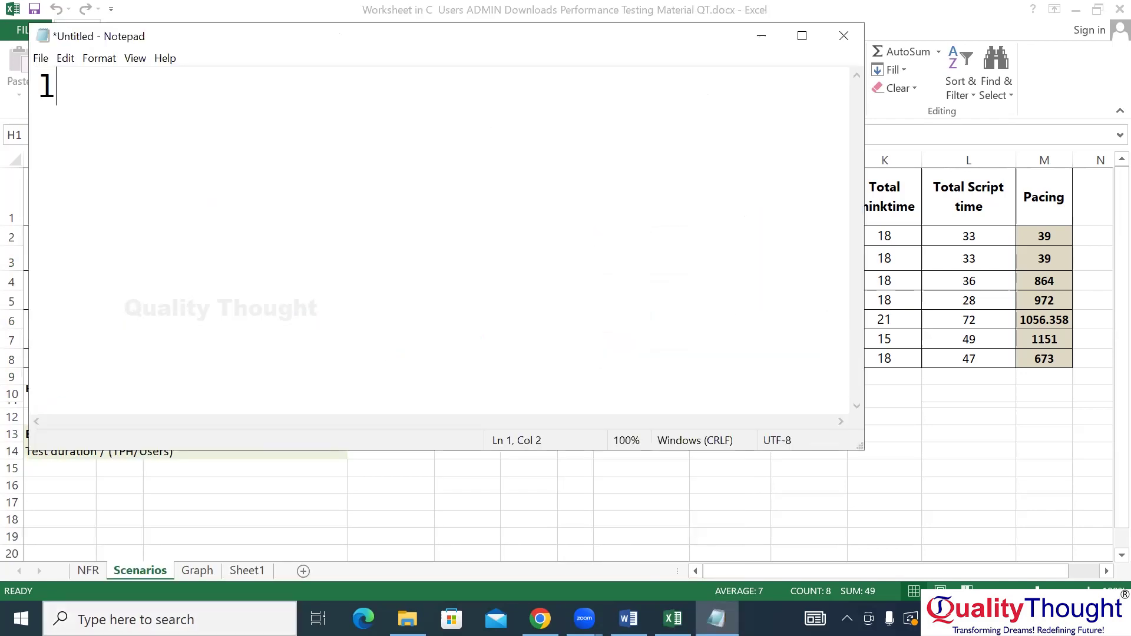
type("aunch")
key("Return")
type("login ")
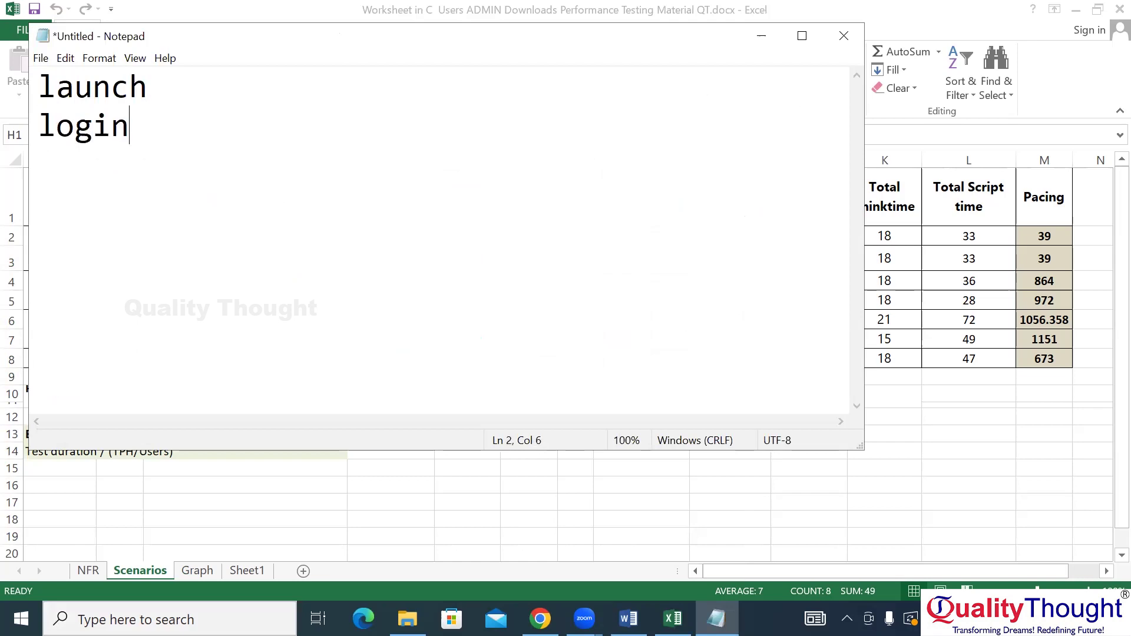
type("click account")
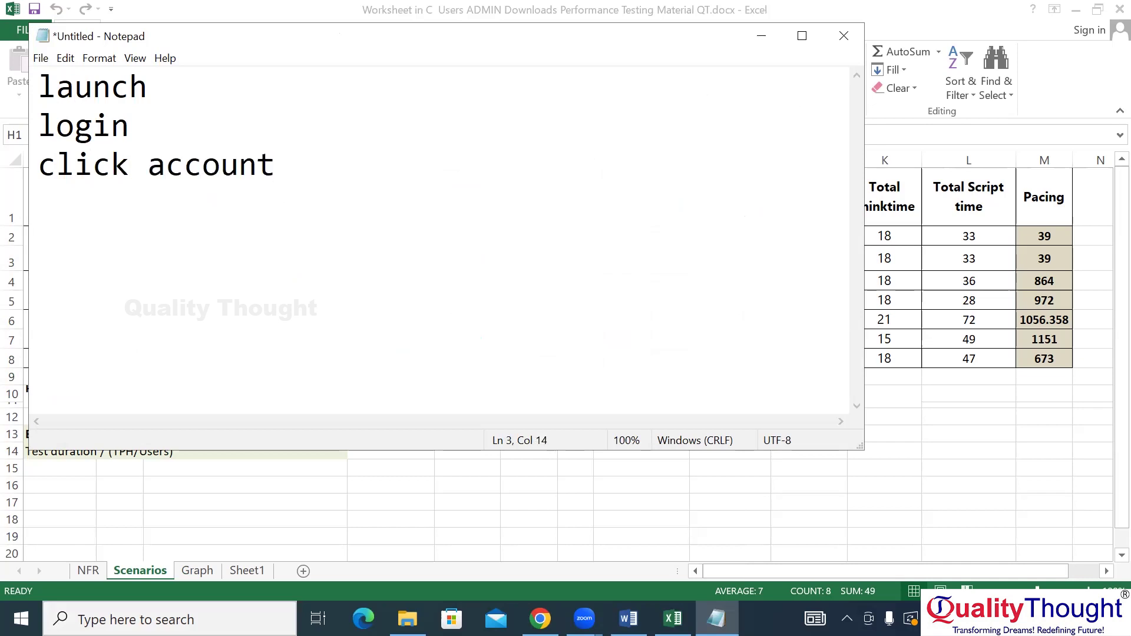
Complete the transaction list with the lines FT menu, from toact click next, Accept OTP and Logout
key("Return")
type("FT menu")
key("Return")
type("from to")
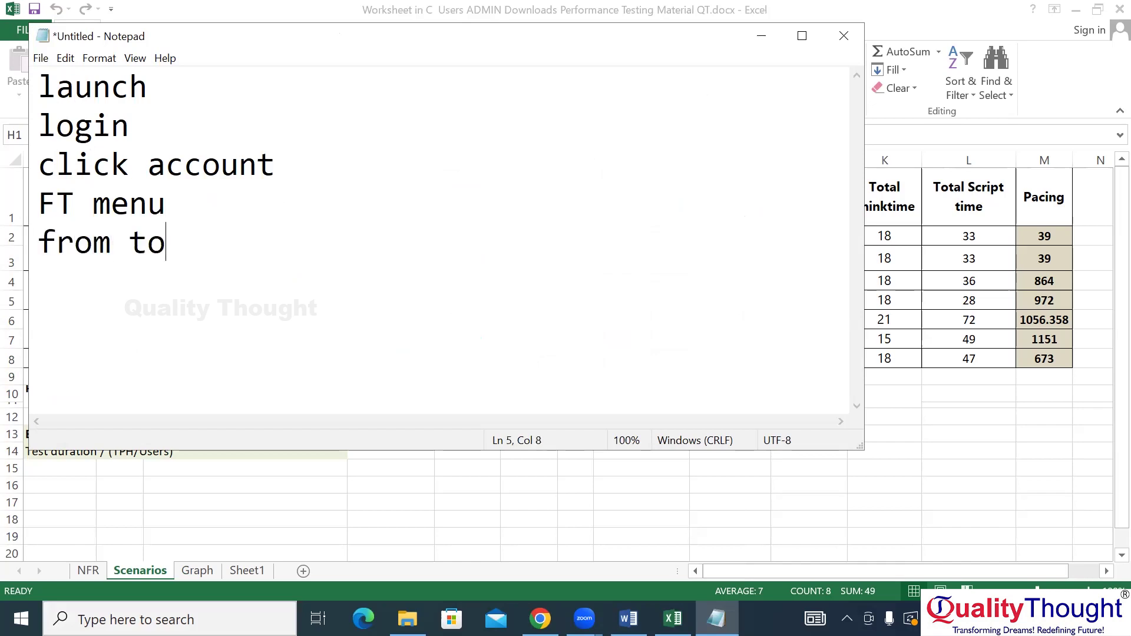
type("act cli")
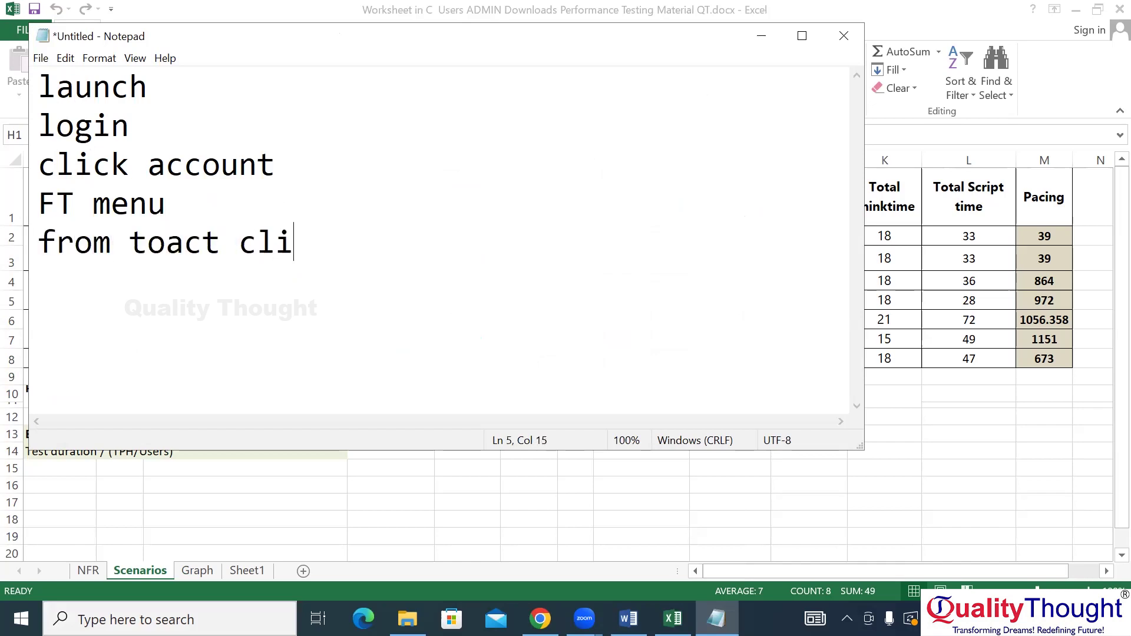
type("ck next")
key("Return")
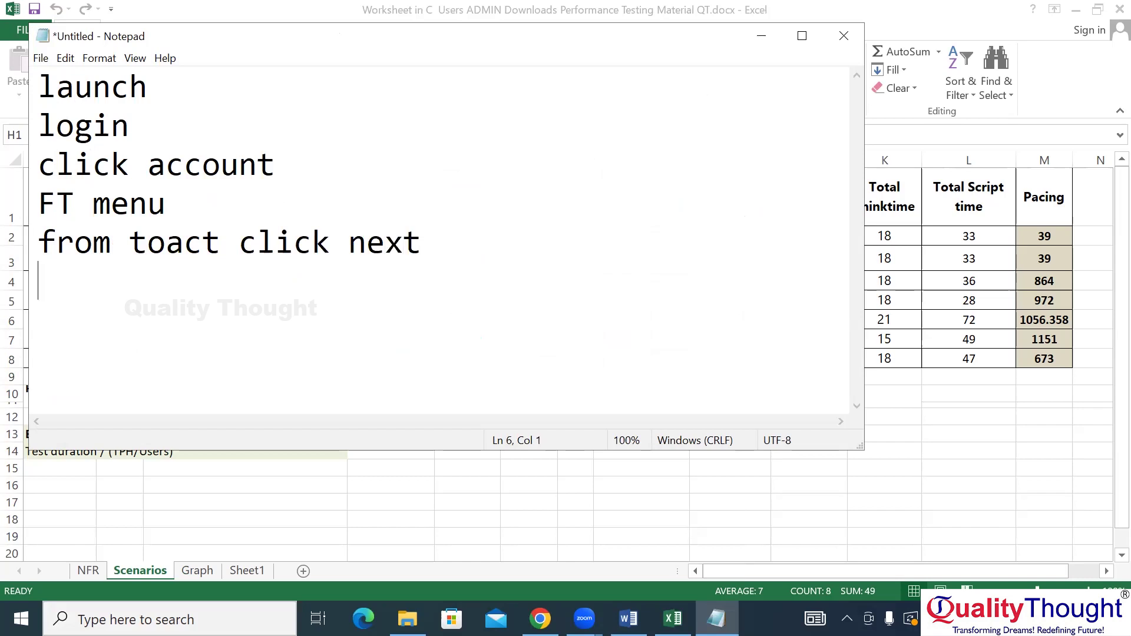
type("Accept OTP")
key("Return")
type("Logout")
Switch back to Excel and go through the admin and seller script names on the Scenarios sheet
key("alt+Tab")
left_click_drag(283, 236, 270, 389)
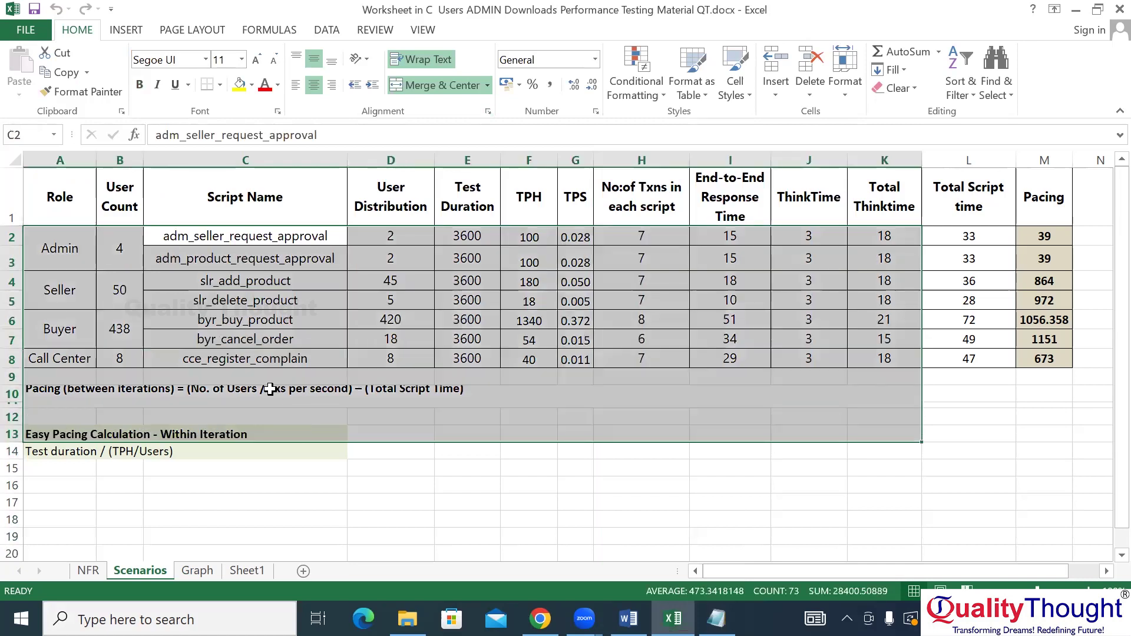
left_click(270, 389)
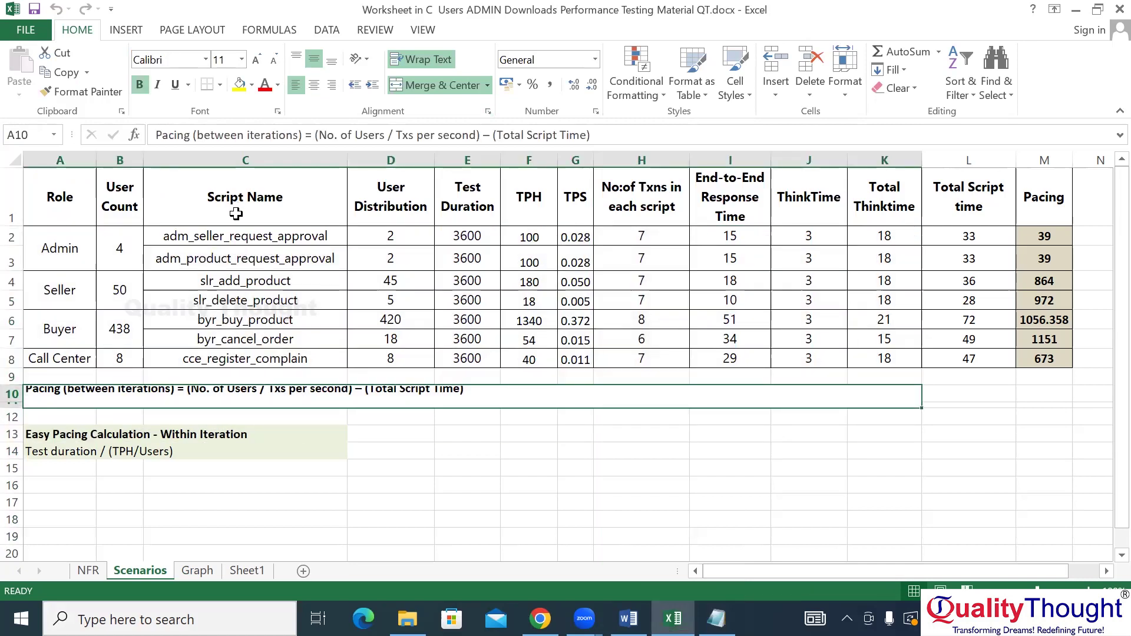
left_click(259, 230)
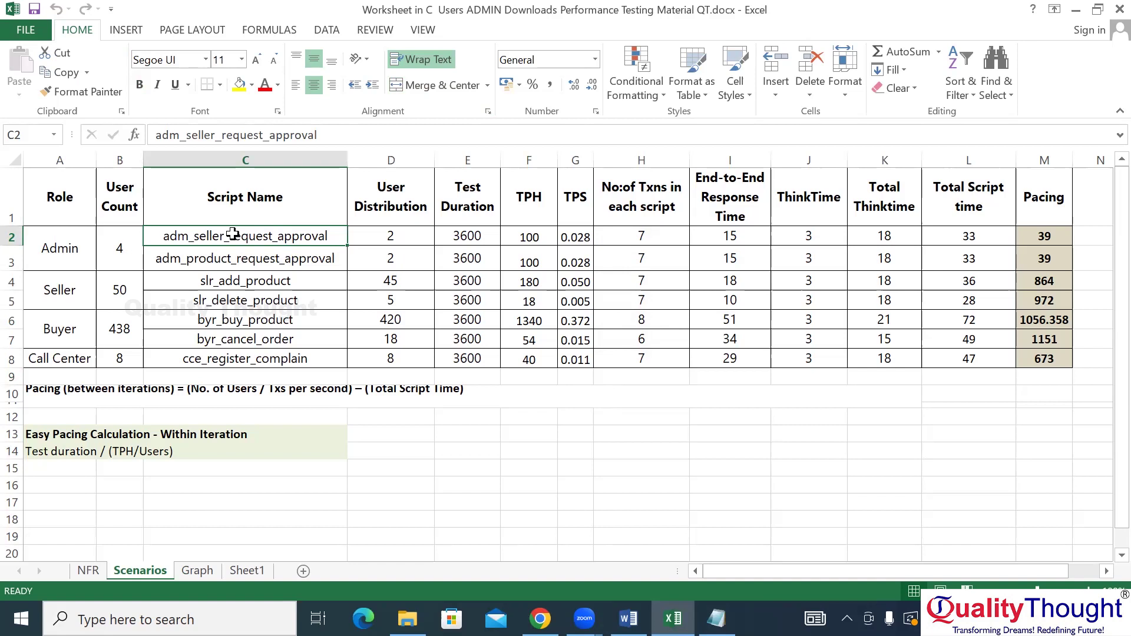
left_click(234, 260)
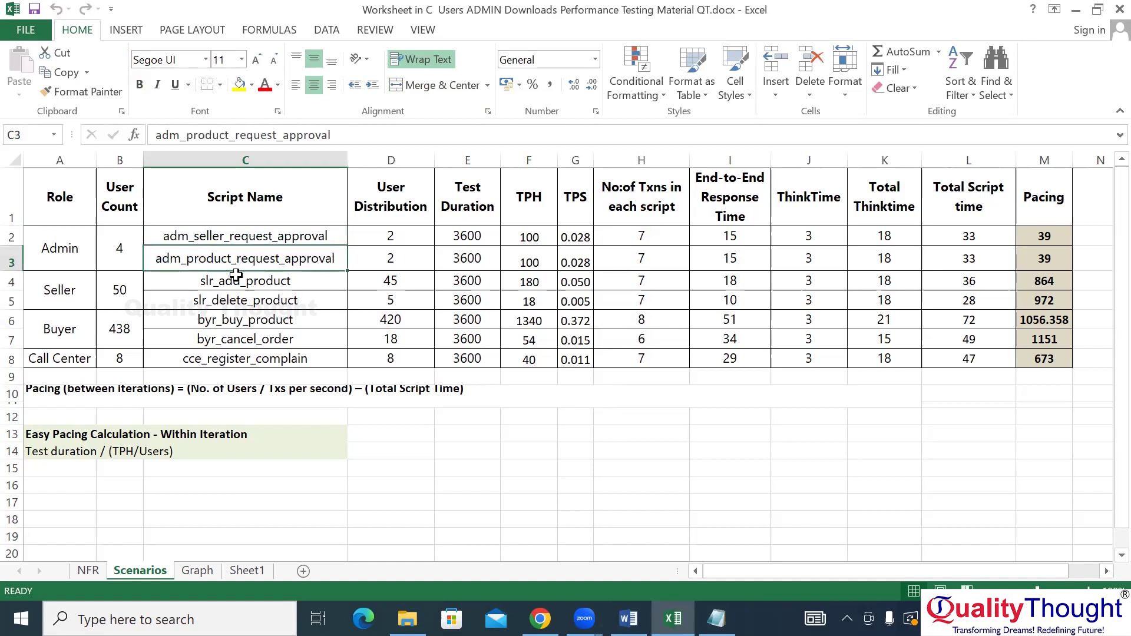
left_click(235, 278)
left_click(237, 296)
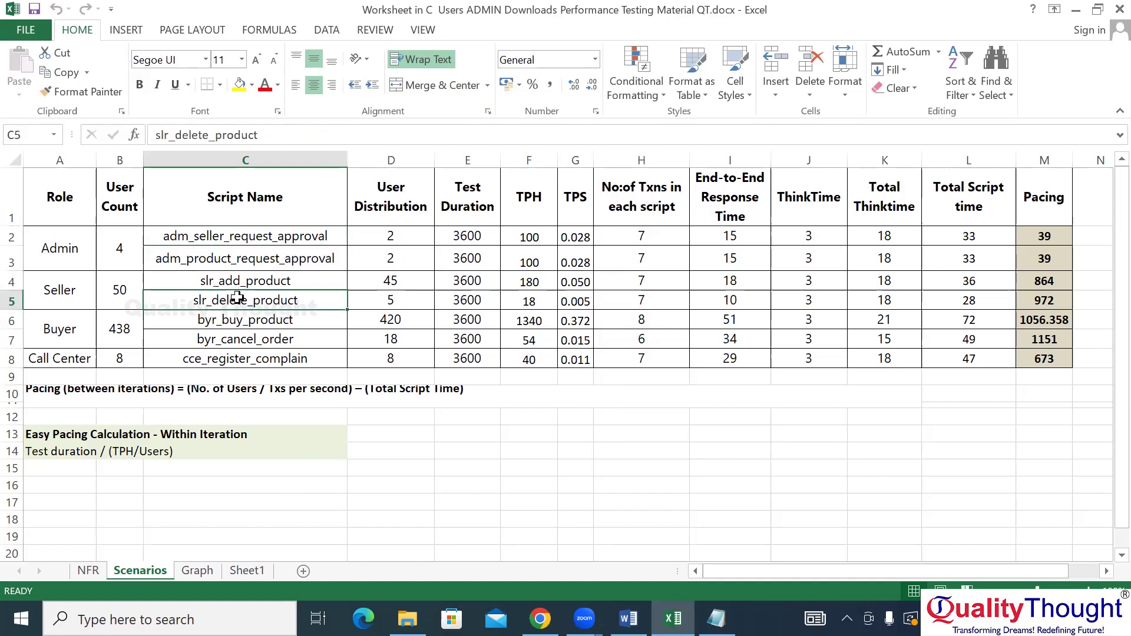
Compare the No:of Txns in each script values on the Scenarios sheet with the transaction list in Notepad
left_click(299, 245)
left_click_drag(662, 237, 662, 371)
key("alt+Tab")
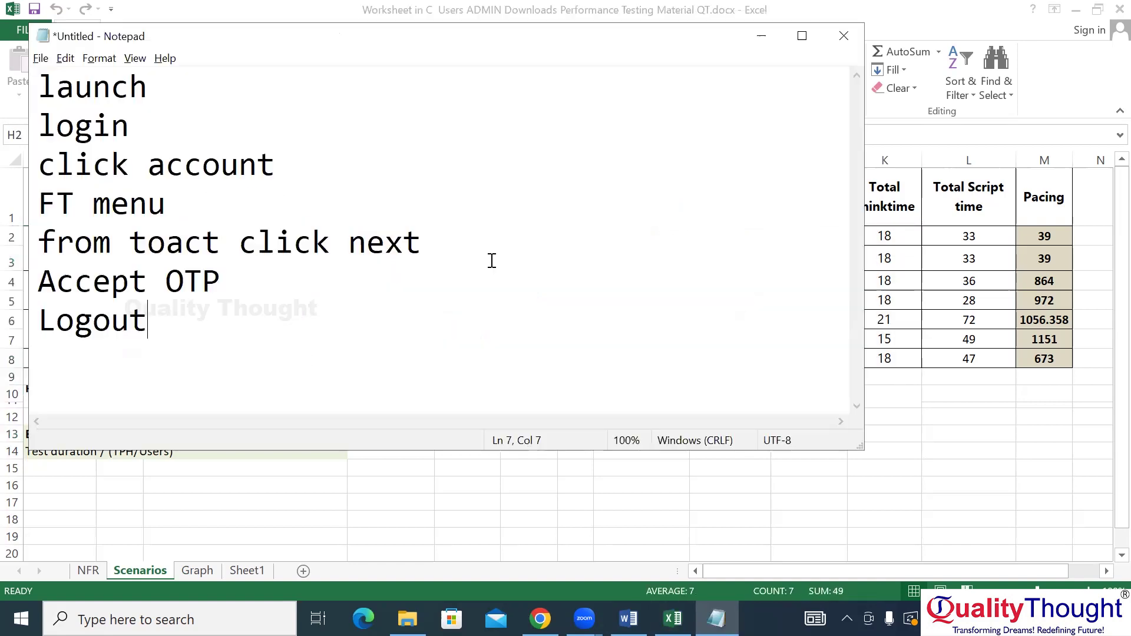
key("alt+Tab")
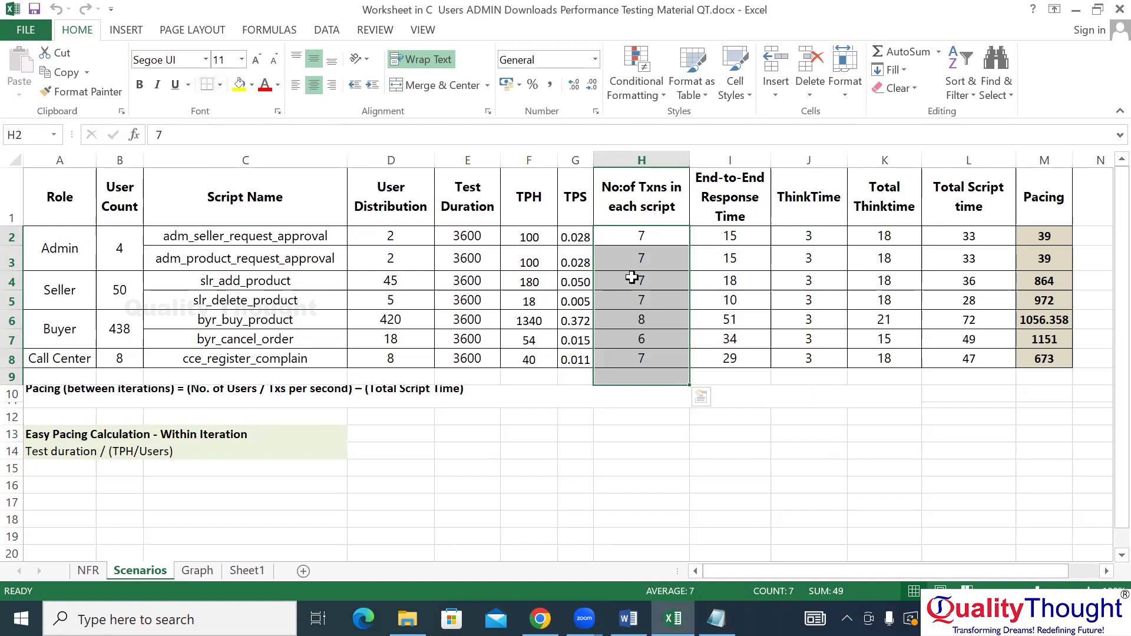
left_click(314, 232)
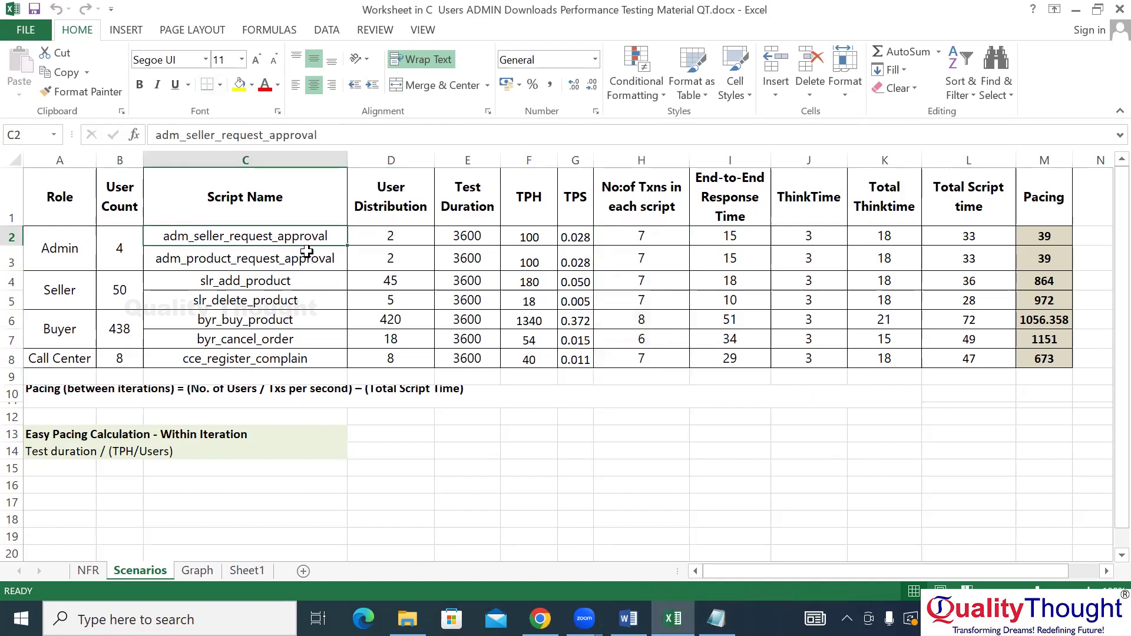
Review the No:of Txns in each script values against the script names, starting with the two admin scripts
left_click(306, 255)
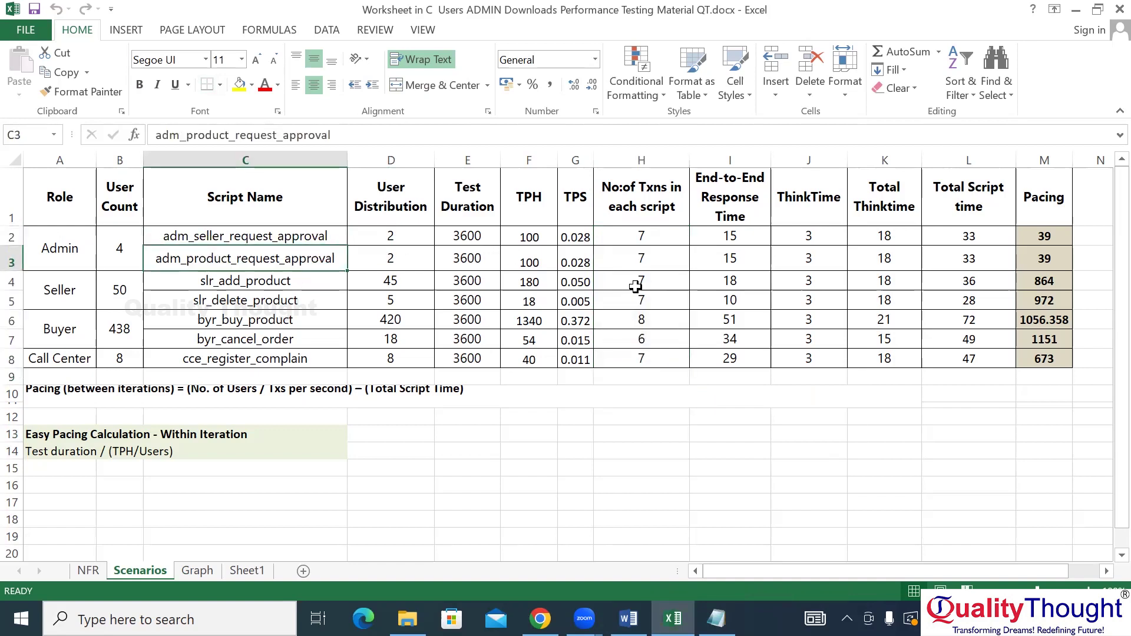
left_click(316, 234)
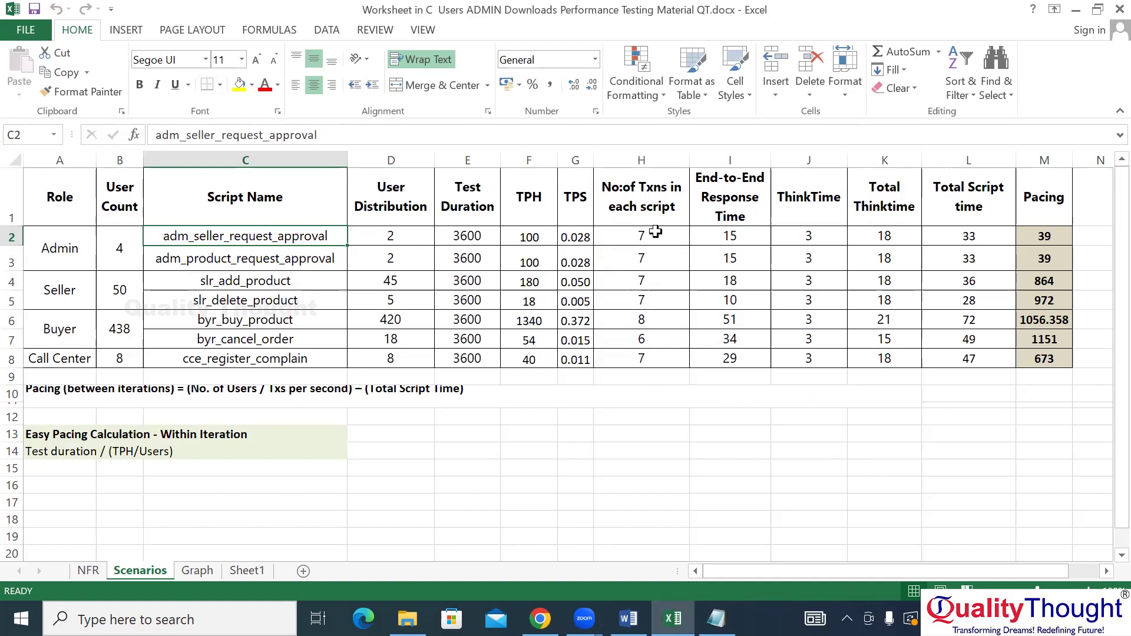
left_click_drag(656, 238, 665, 351)
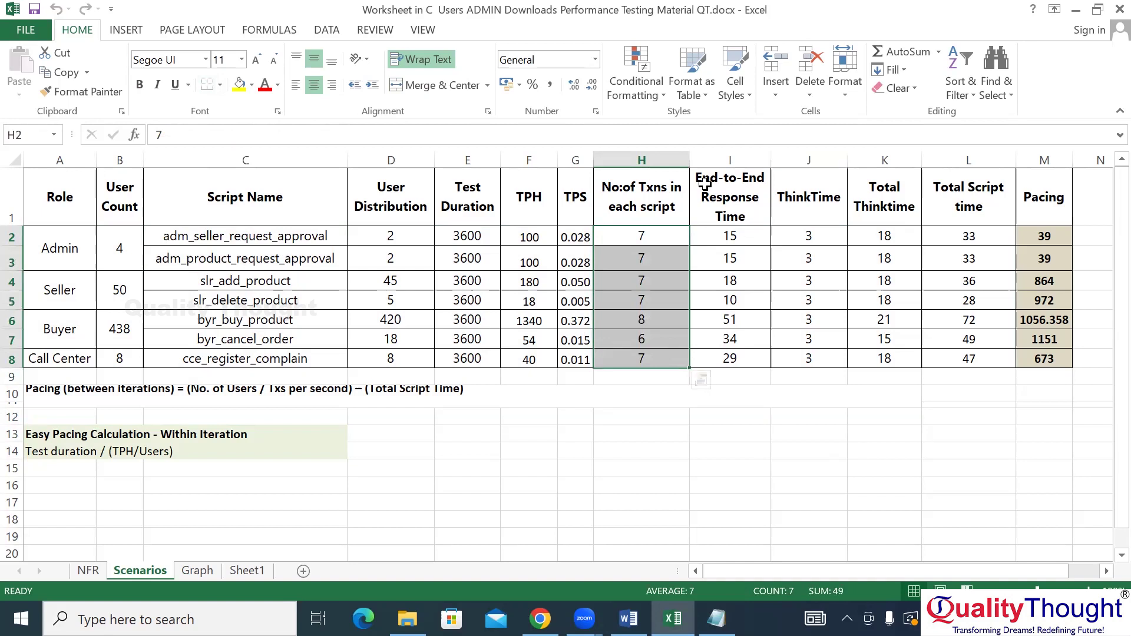
Examine the End-to-End Response Time column, relating it to the Notepad script flow from launch through Logout
left_click(735, 160)
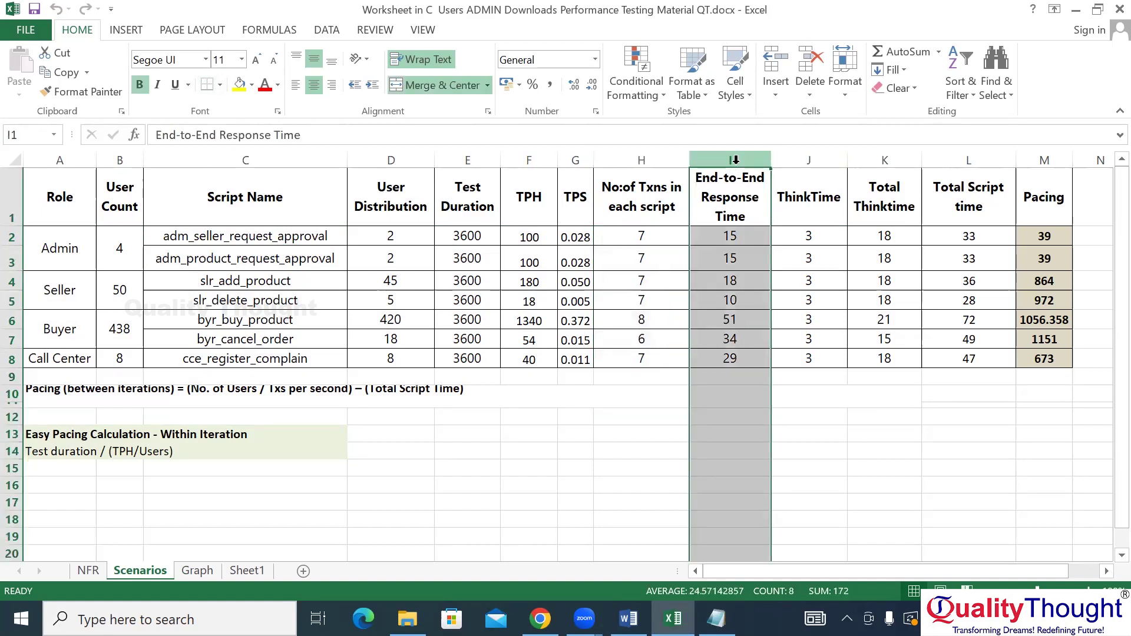
left_click(724, 232)
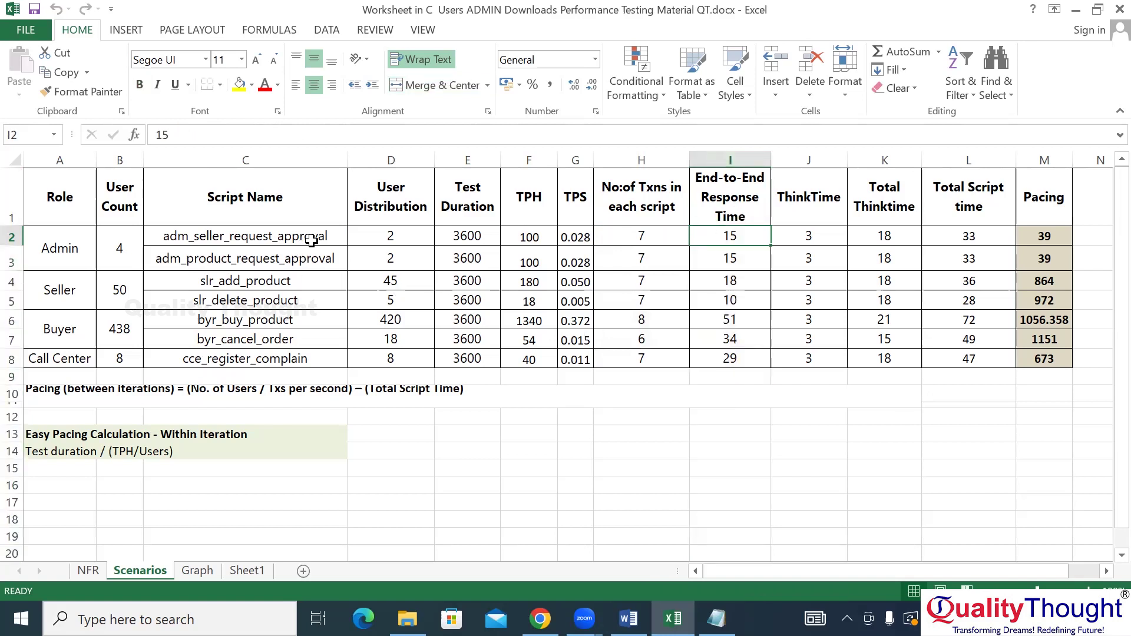
key("alt+Tab")
left_click(83, 77)
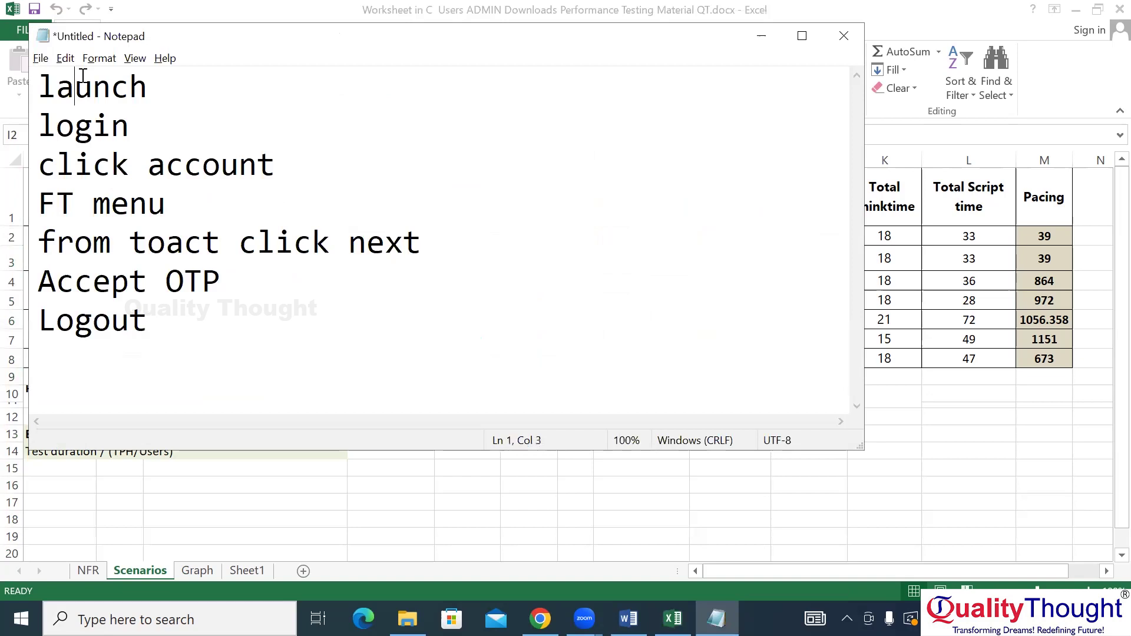
double_click(118, 319)
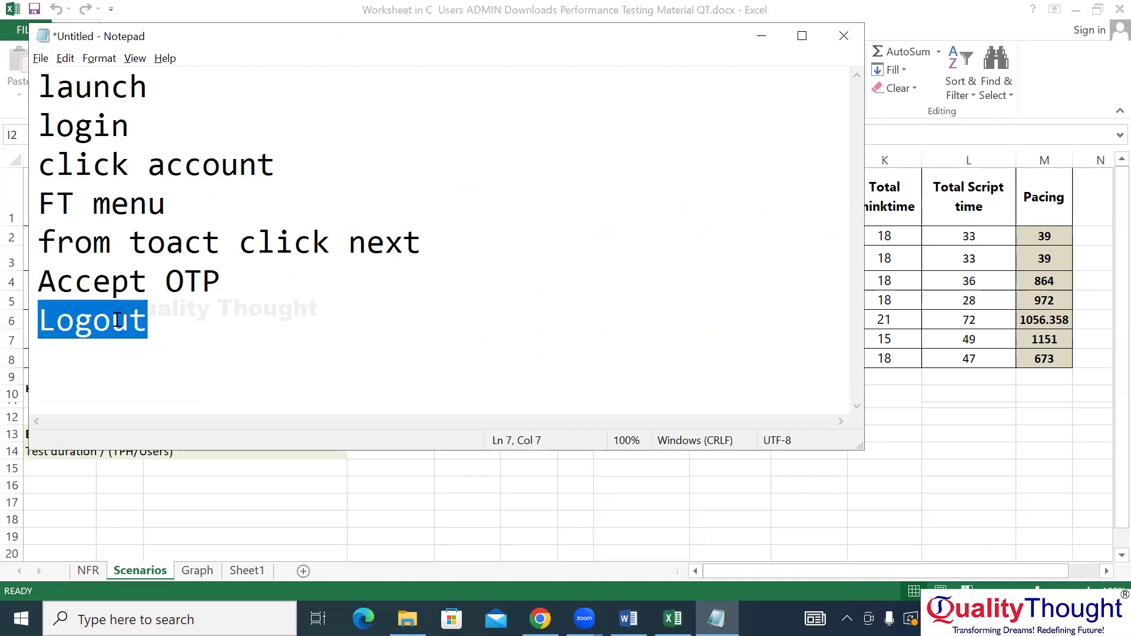
key("alt+Tab")
left_click_drag(735, 236, 737, 369)
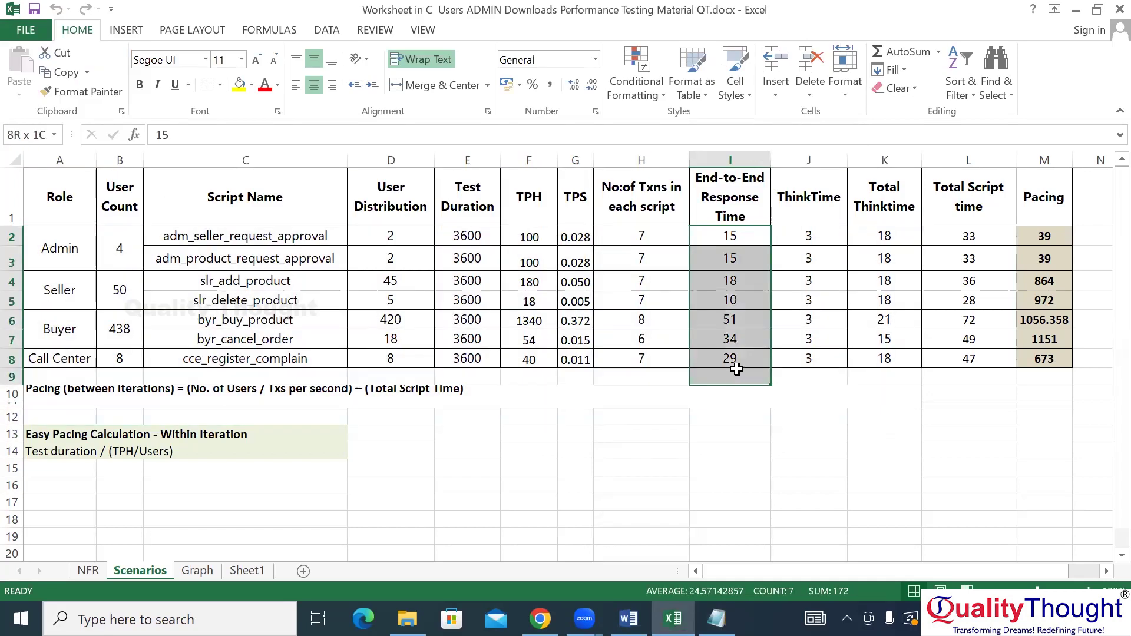
Switch from the ThinkTime values to Notepad and add a (Thinktime) line between launch and login
left_click(819, 242)
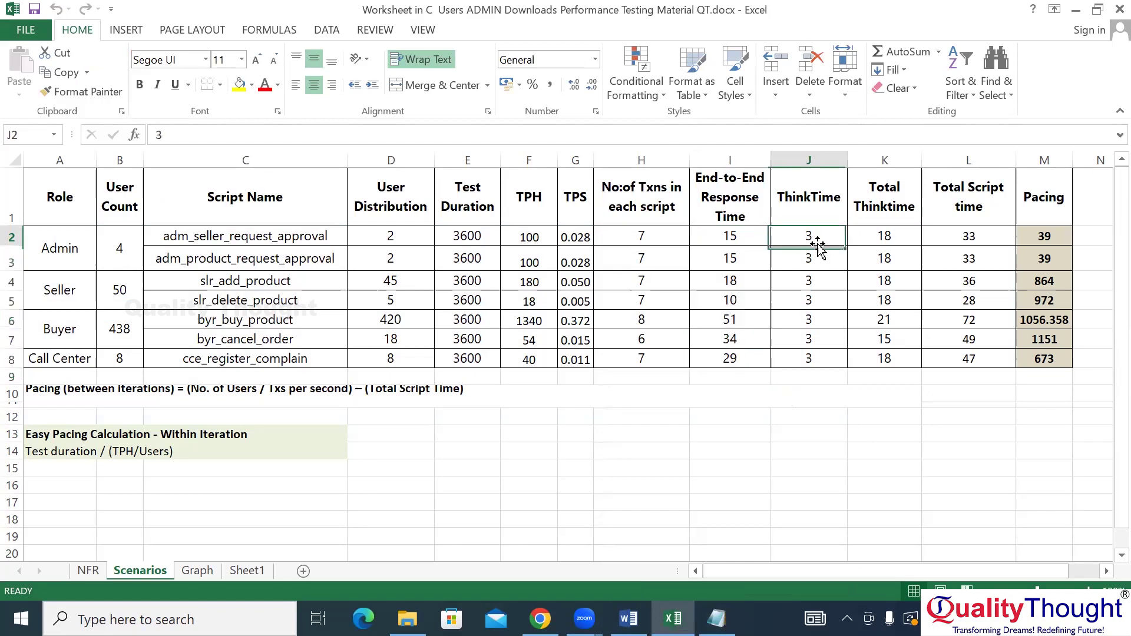
key("alt+Tab")
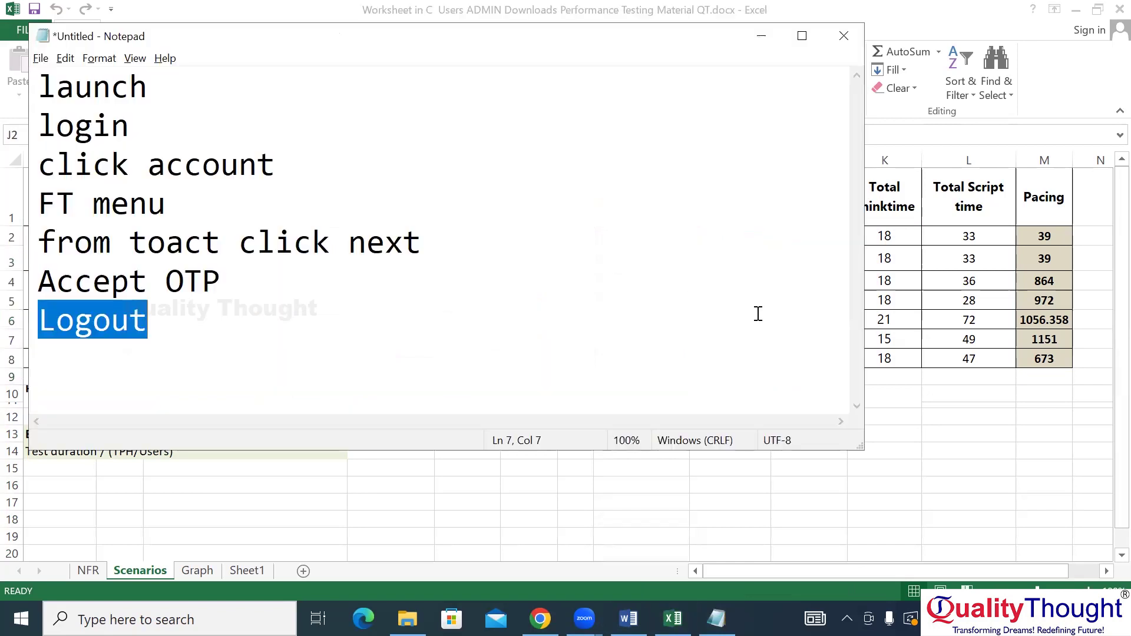
left_click(160, 90)
key("Return")
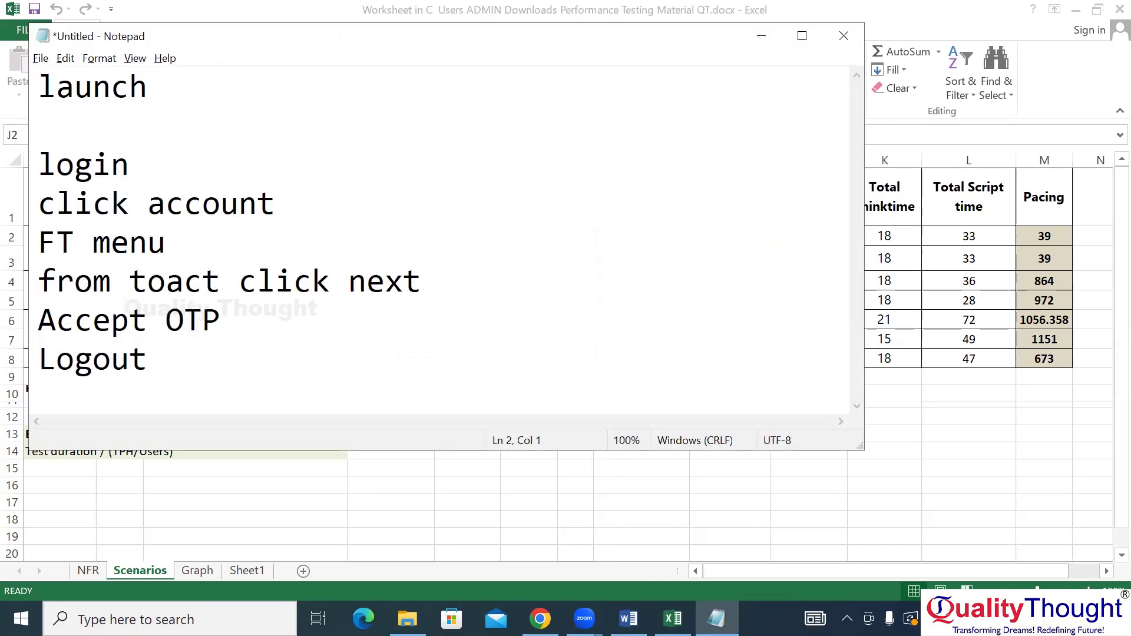
type("(Thin")
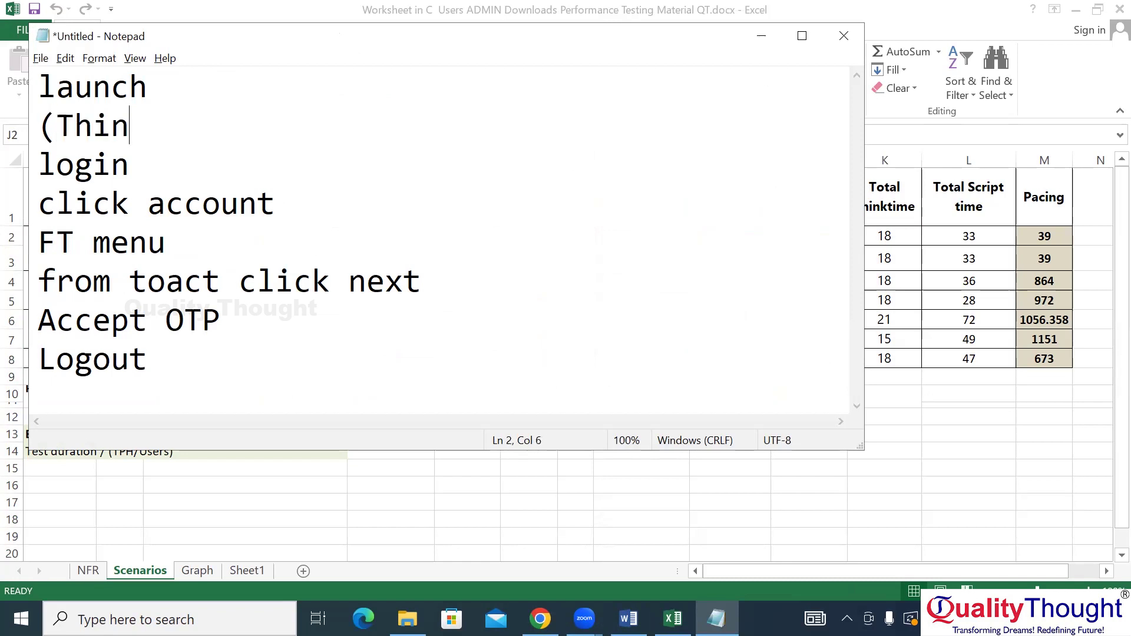
type("ktime)")
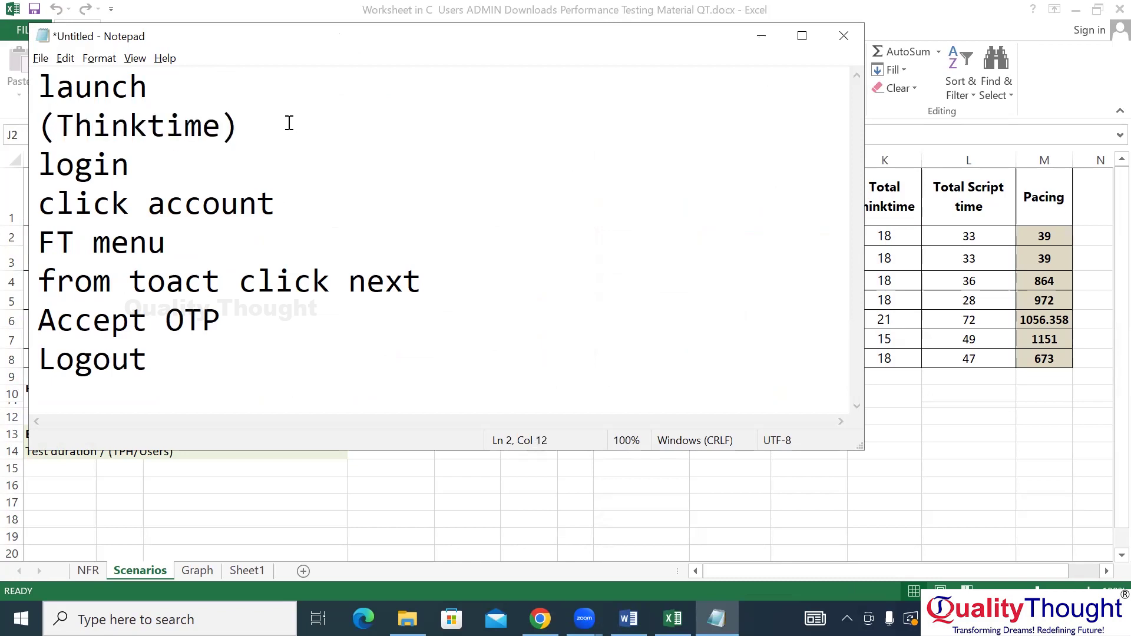
Copy the (Thinktime) line and insert it below login and below click account in the Notepad list
key("shift+Home")
key("ctrl+c")
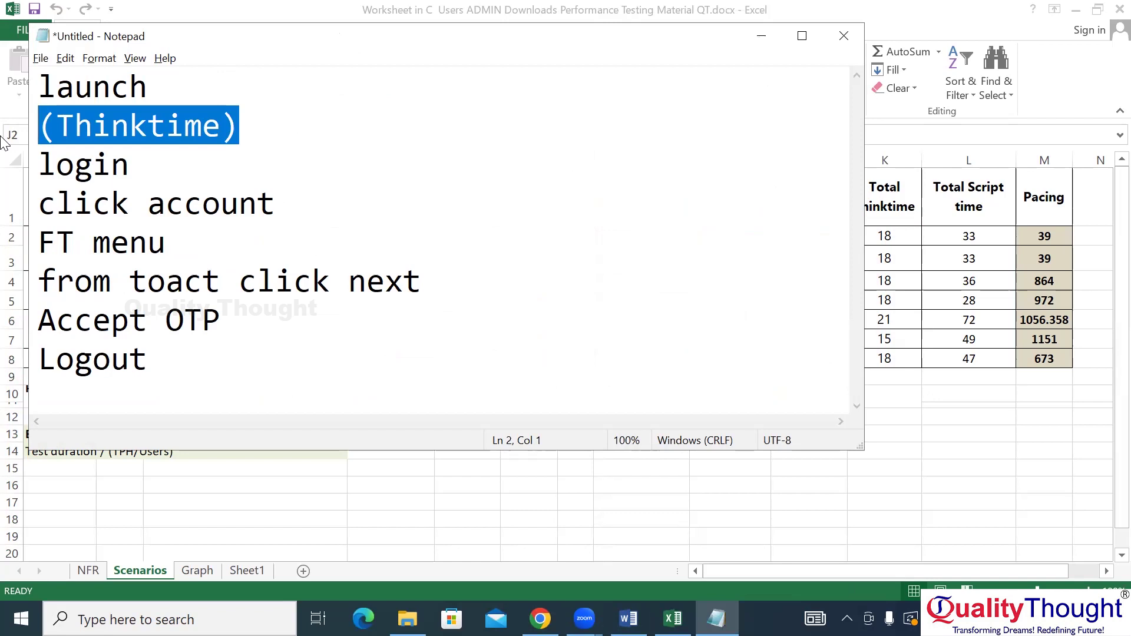
left_click(199, 156)
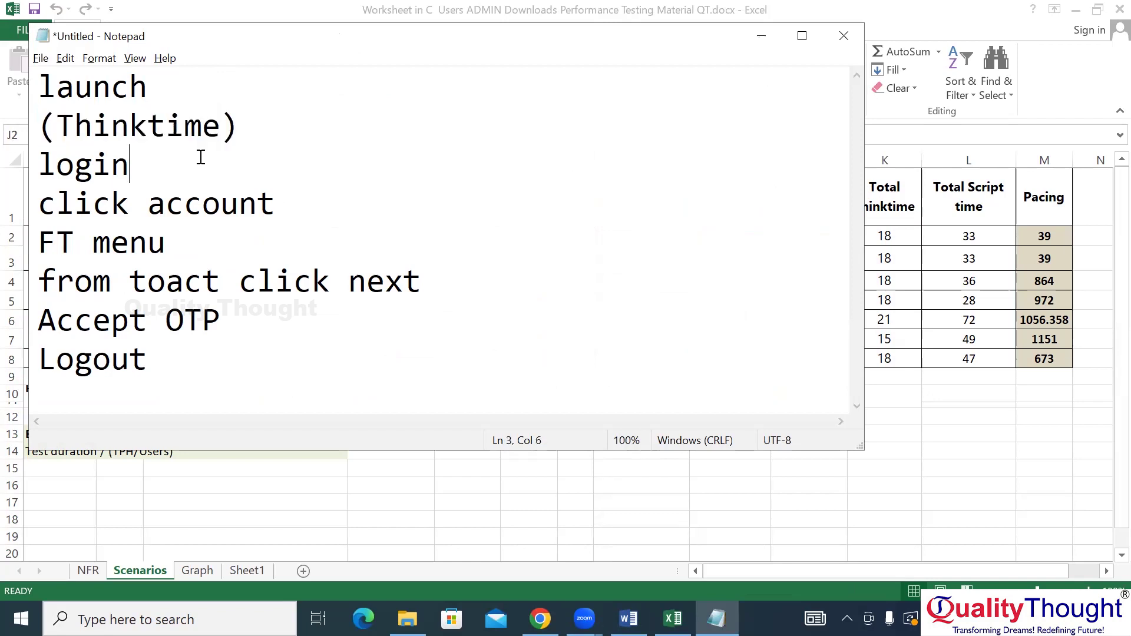
key("Return")
key("ctrl+v")
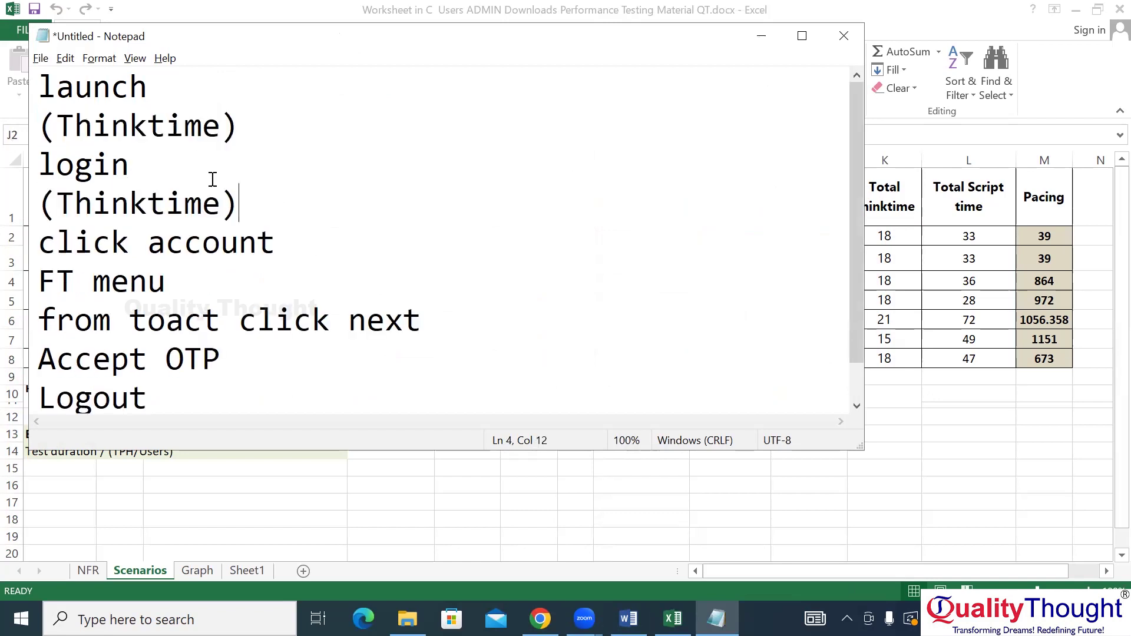
left_click(307, 251)
key("Return")
key("ctrl+v")
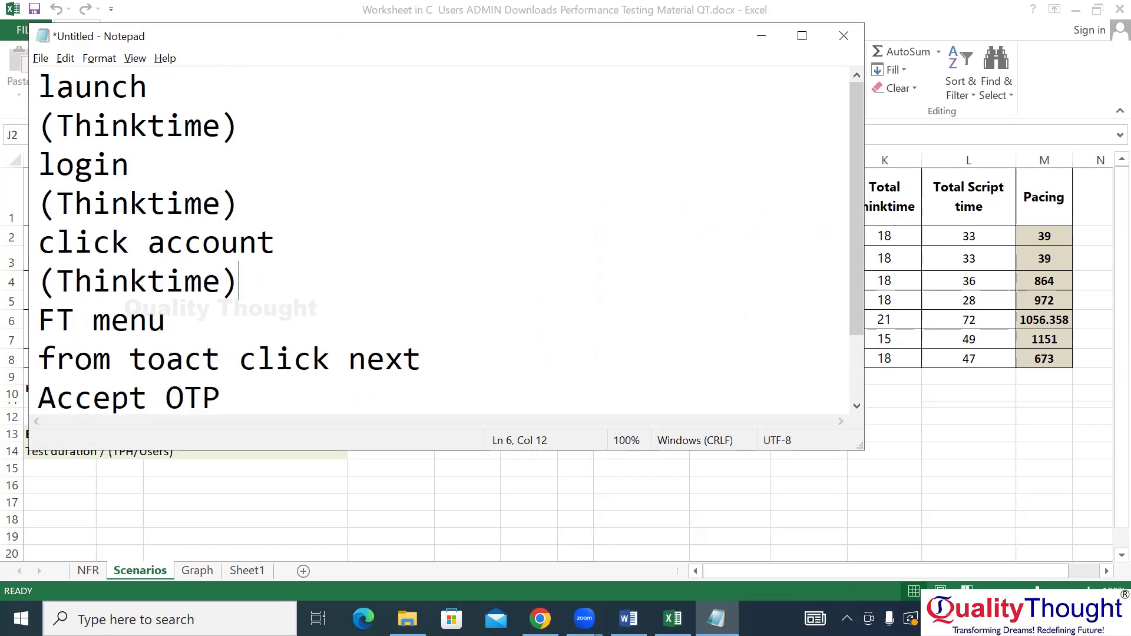
Return to Excel and review the ThinkTime values for all scripts on the Scenarios sheet
key("alt+Tab")
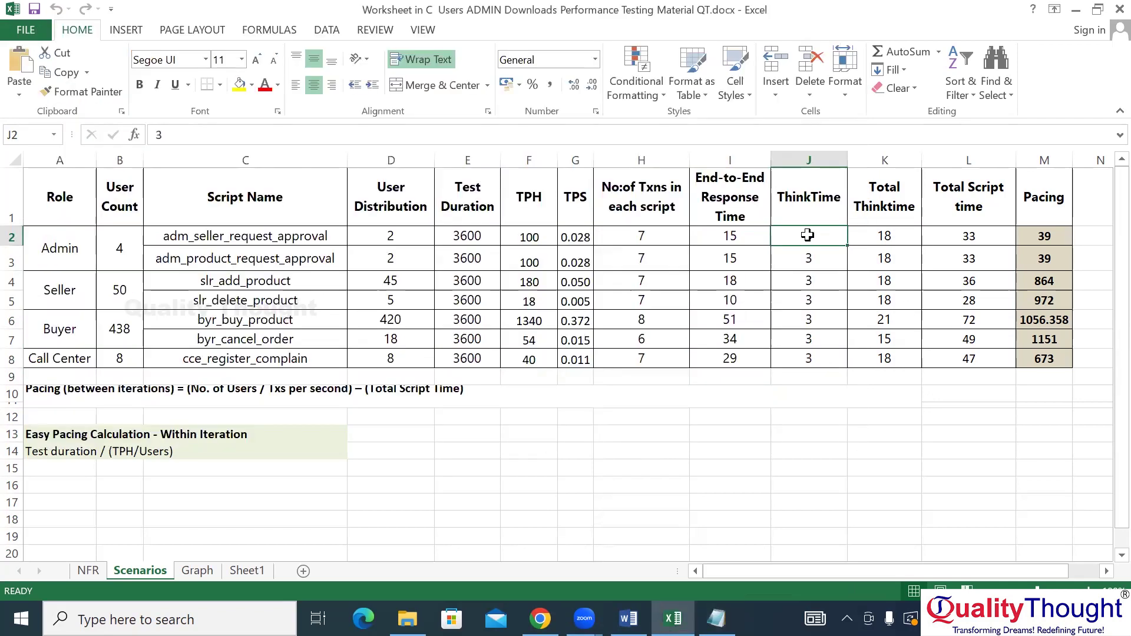
left_click_drag(846, 246, 813, 356)
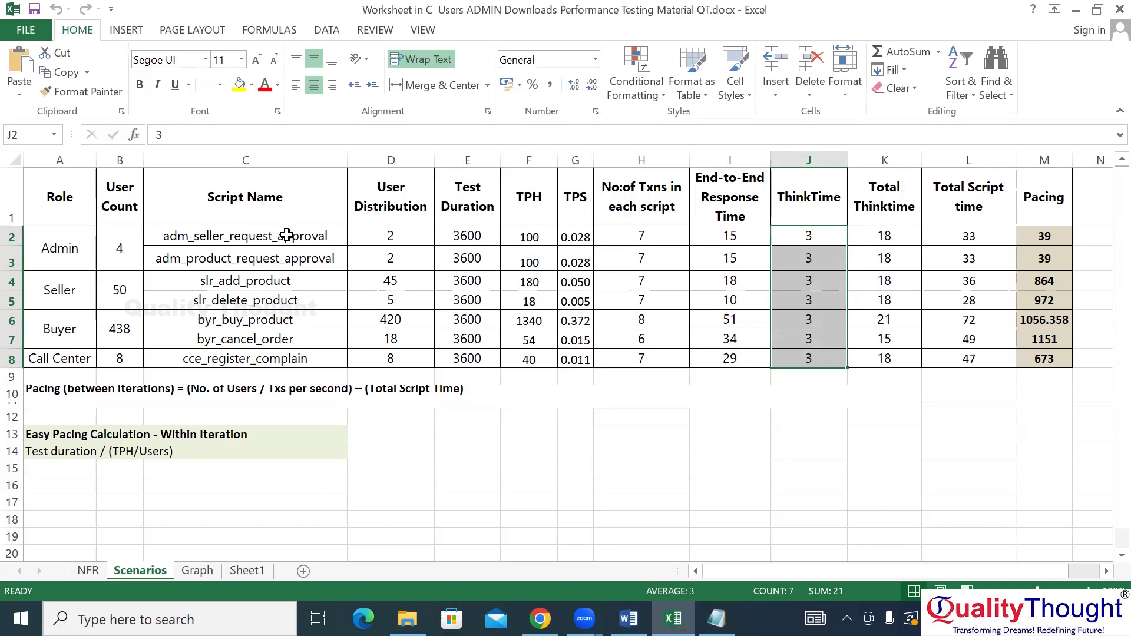
left_click(838, 237)
left_click(838, 237)
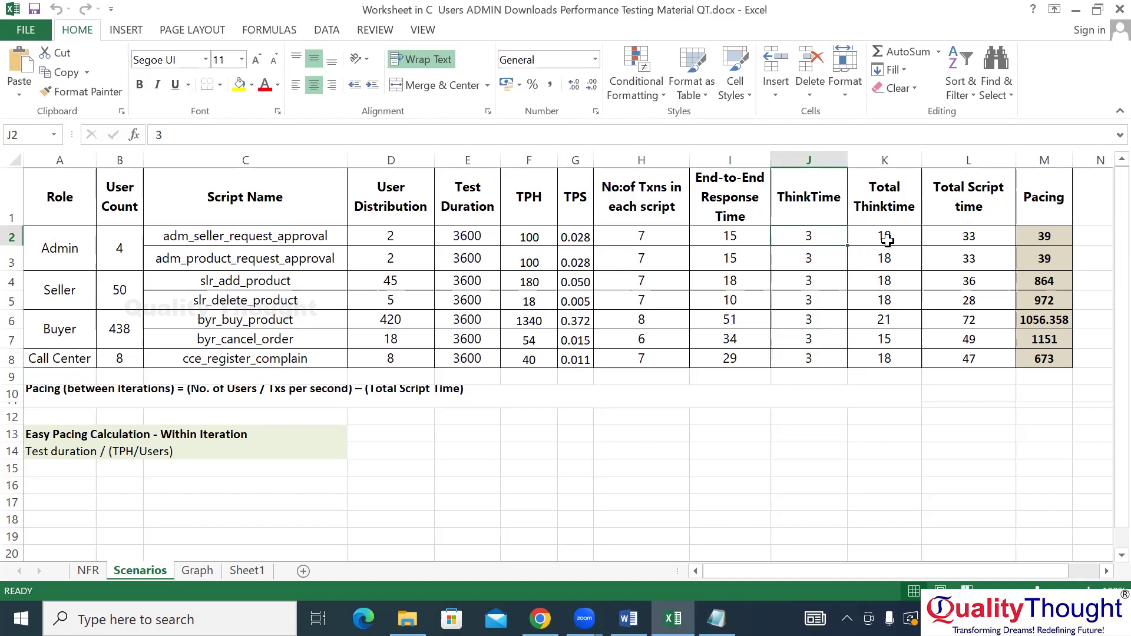
left_click(821, 200)
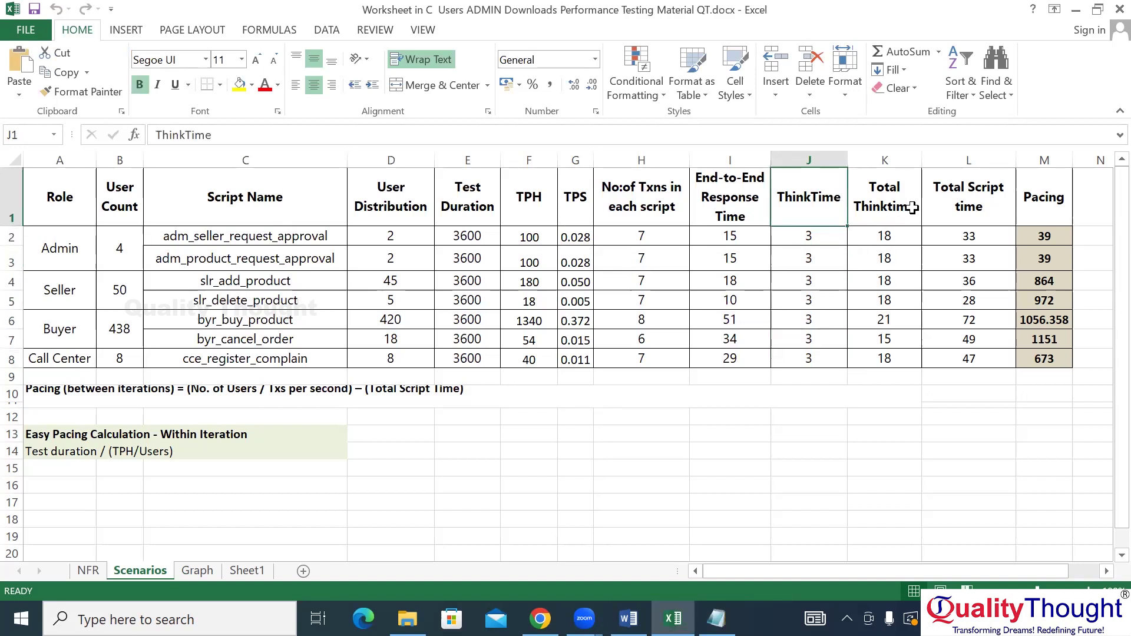
Examine how Total Thinktime relates to the number of transactions, checking the gaps between transactions in the Notepad flow
left_click(913, 208)
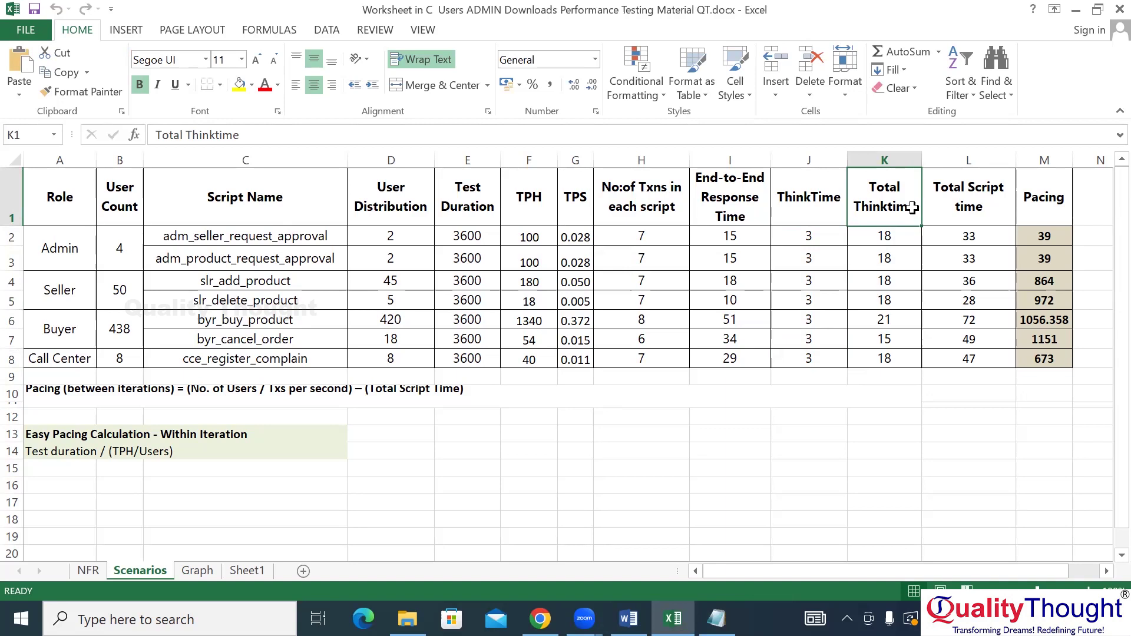
key("alt+Tab")
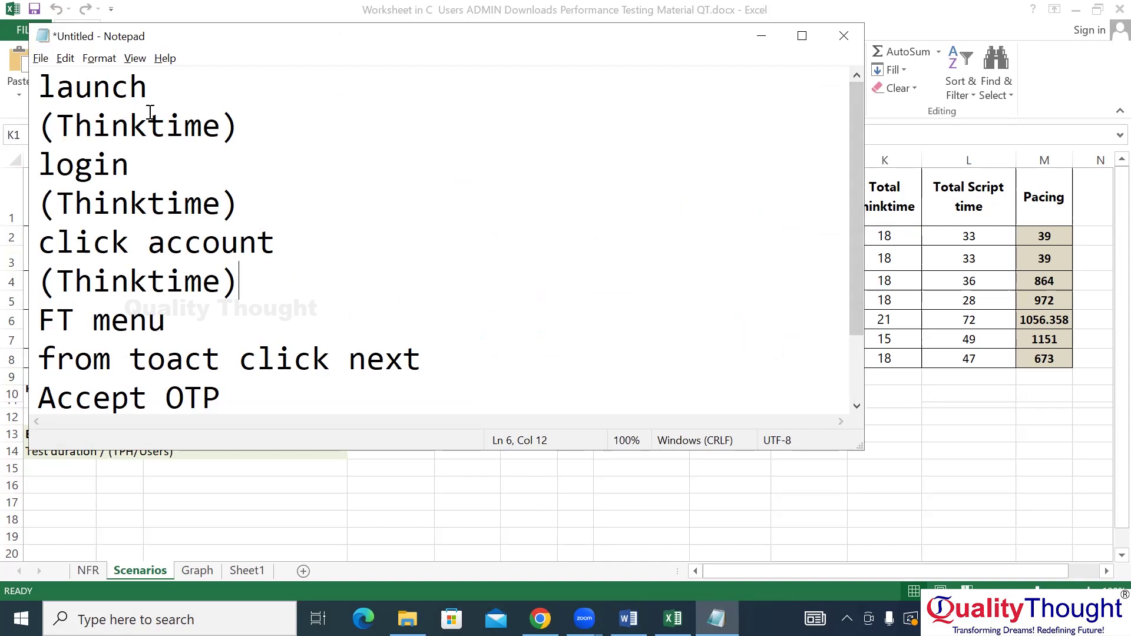
key("alt+Tab")
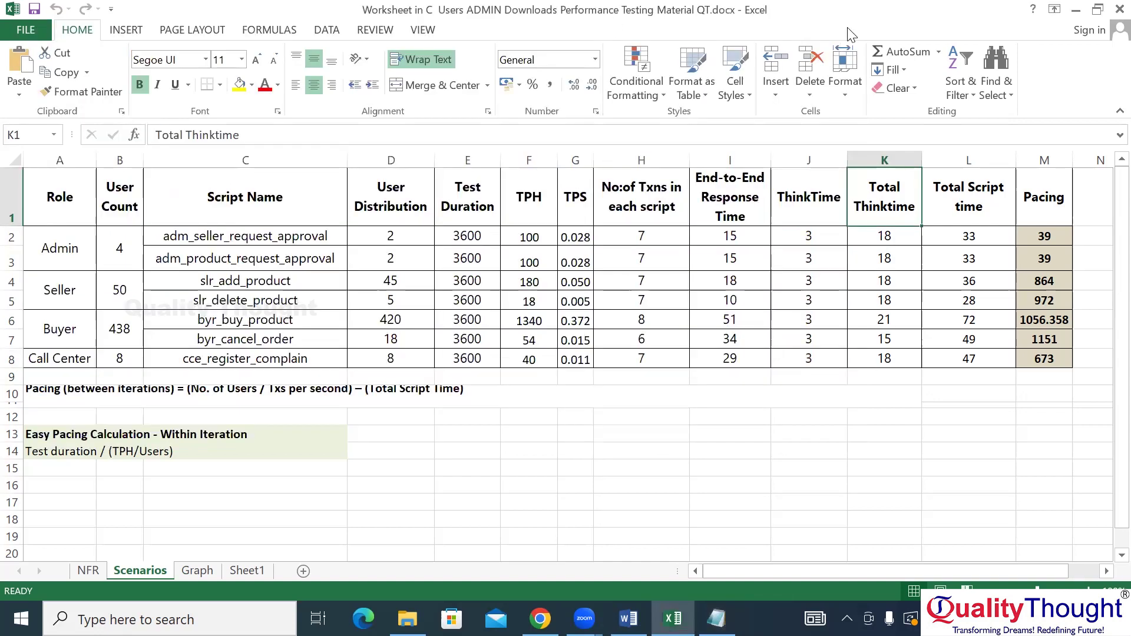
left_click(648, 237)
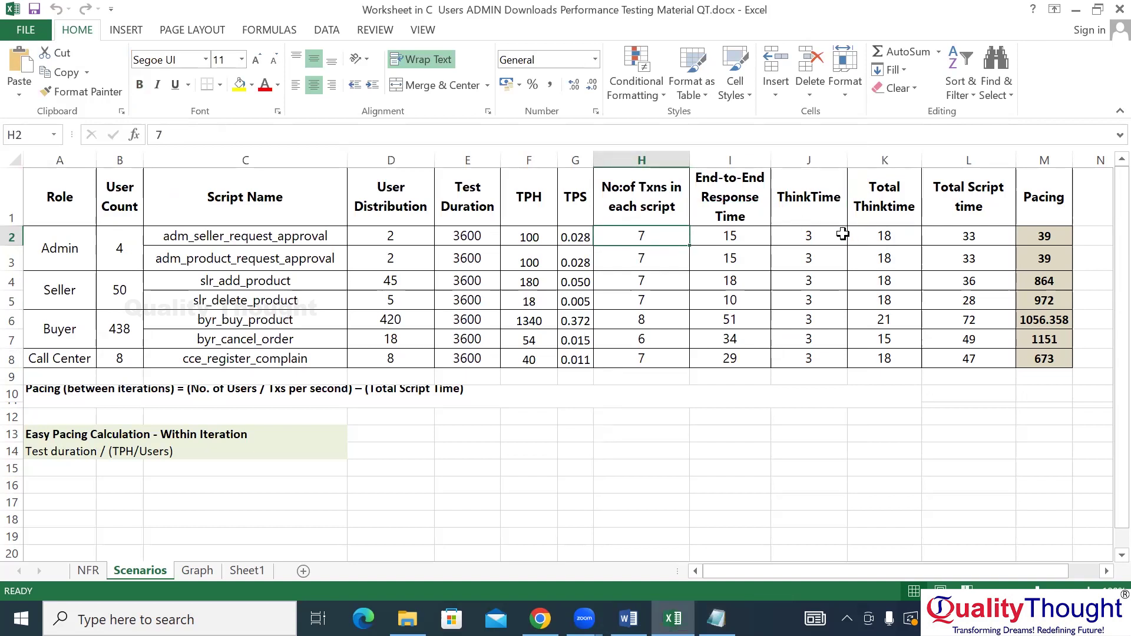
left_click(877, 237)
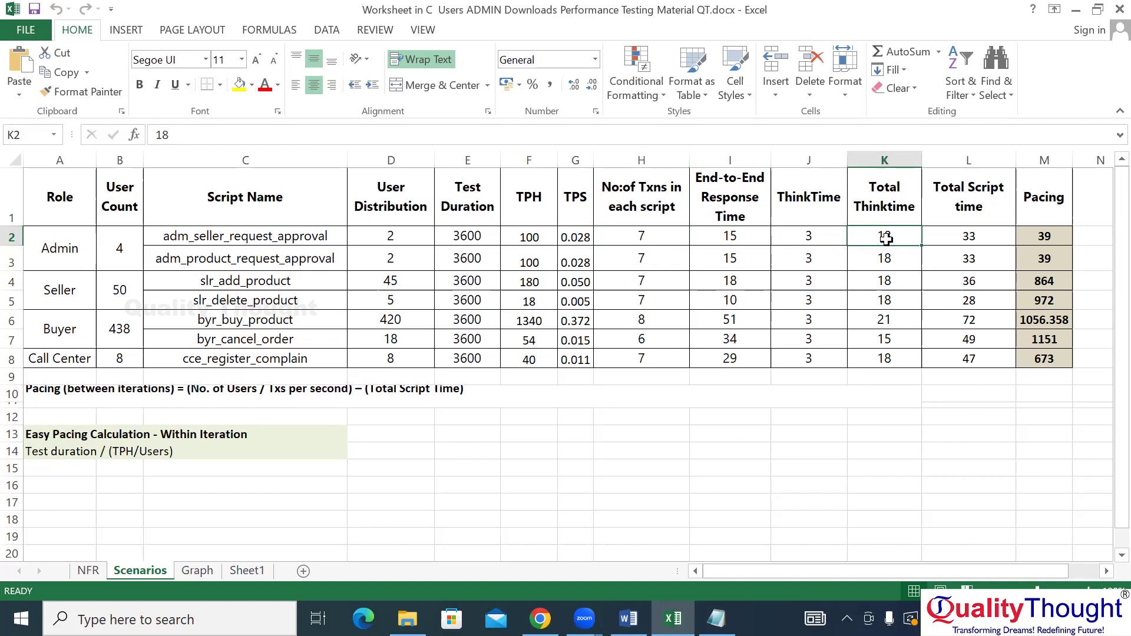
left_click_drag(886, 237, 879, 364)
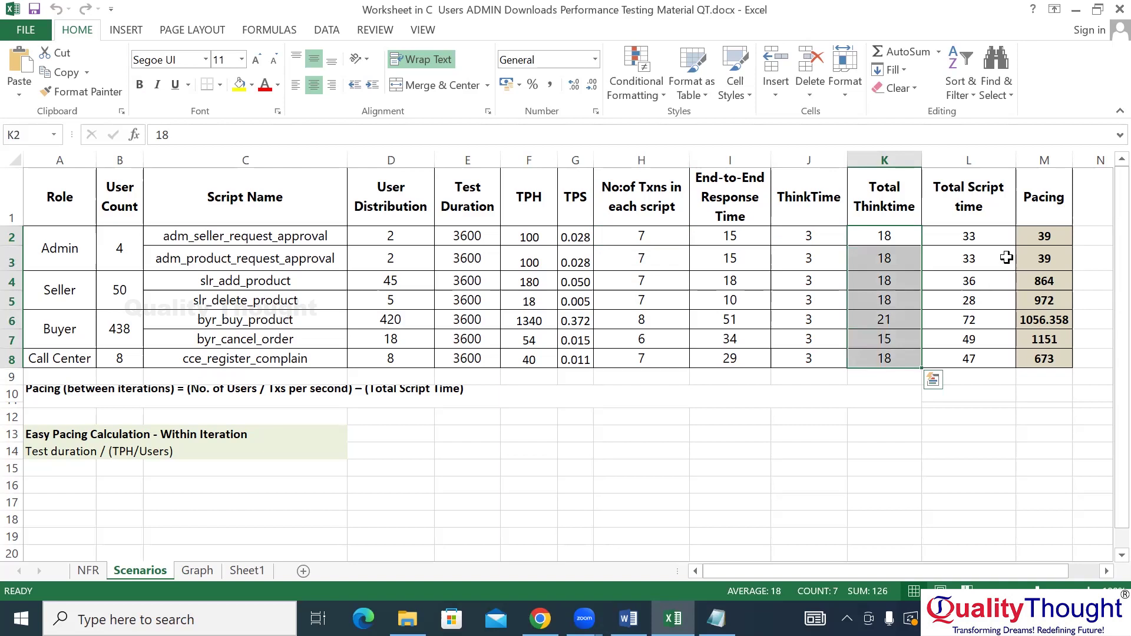
left_click(887, 161)
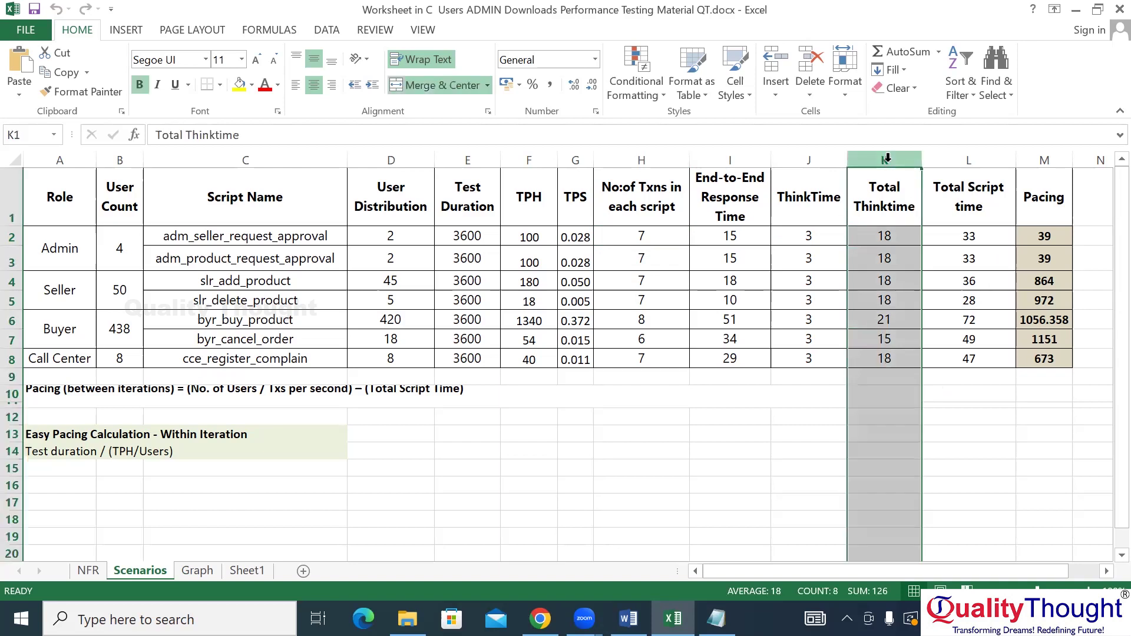
Examine the Total Script time column against the End-to-End Response Time and Total Thinktime values
left_click(965, 159)
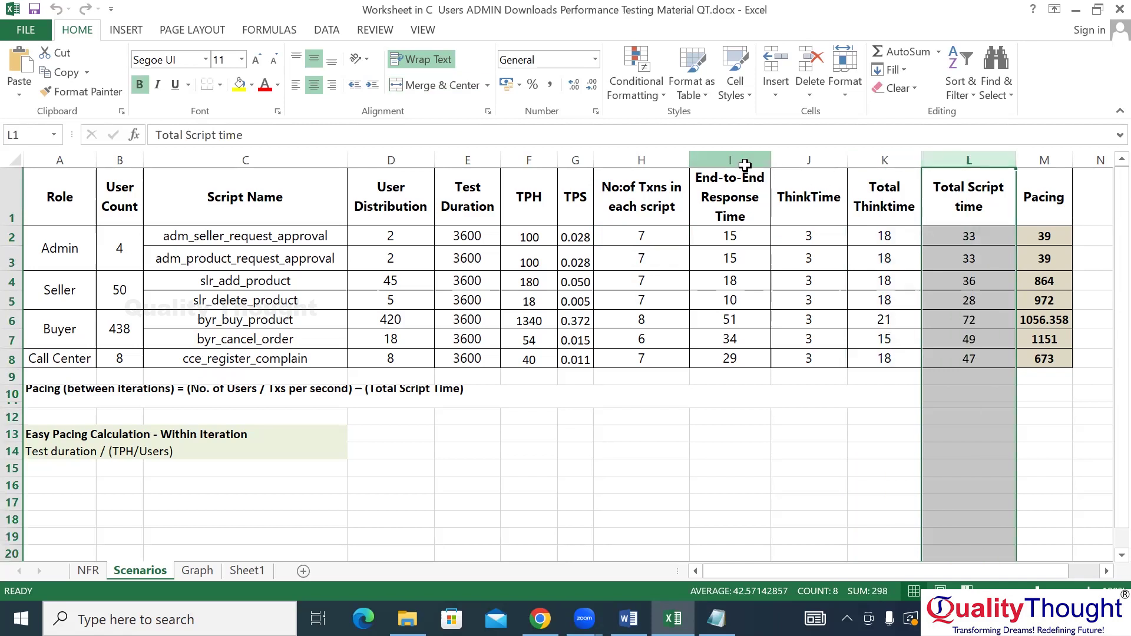
left_click(745, 160, "ctrl")
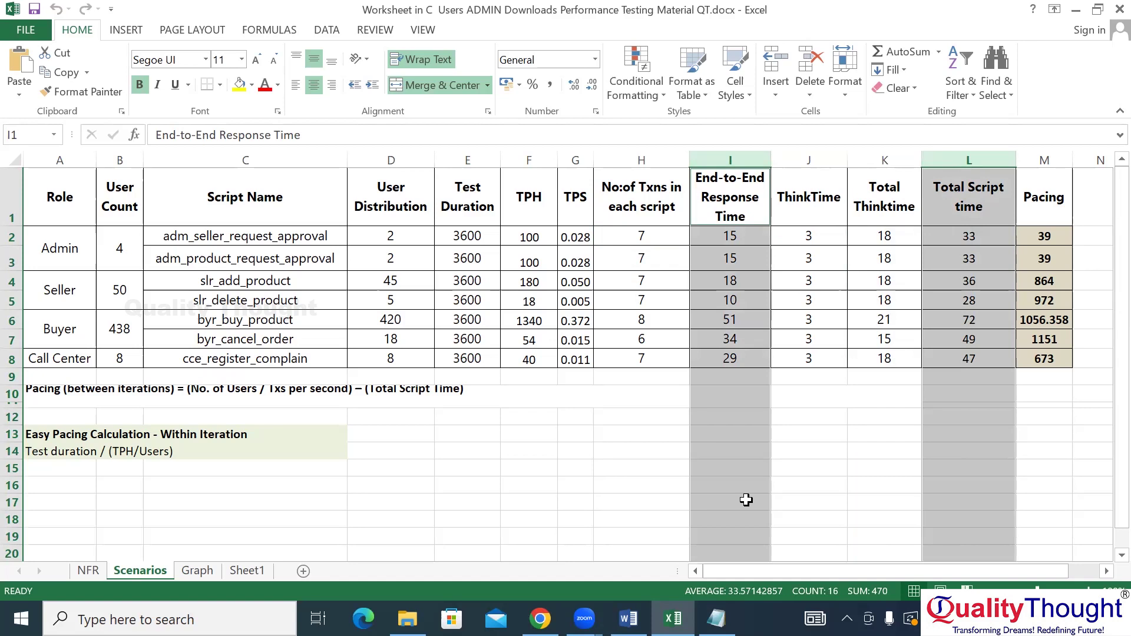
key("alt+Tab")
key("alt+Tab")
left_click(956, 240)
left_click(754, 235)
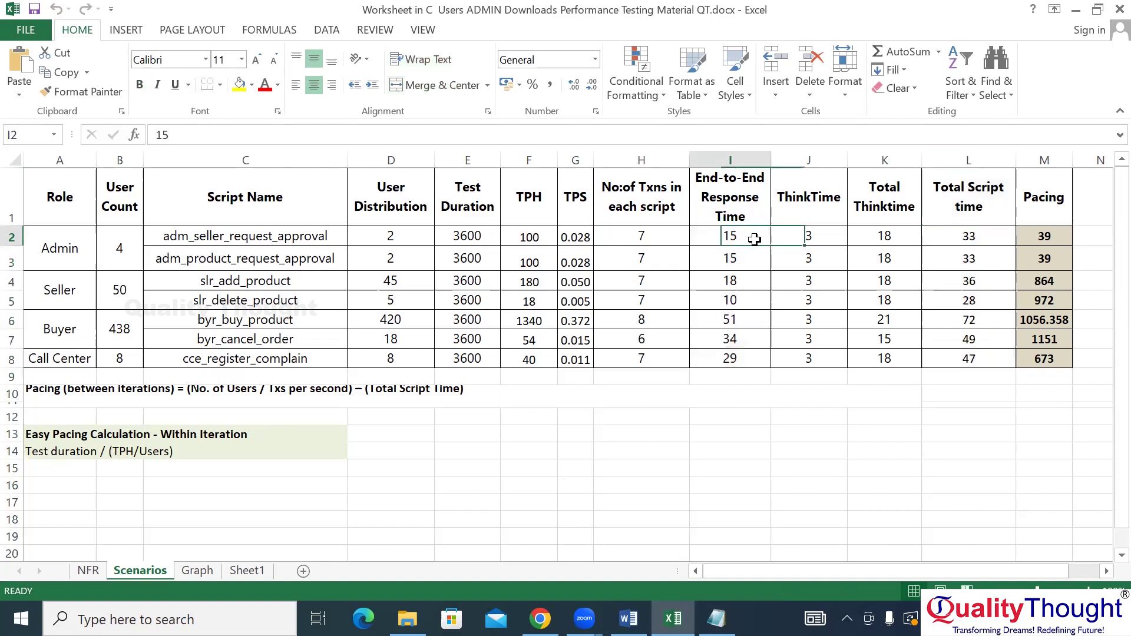
left_click(879, 242)
left_click_drag(970, 234, 977, 342)
left_click(995, 170)
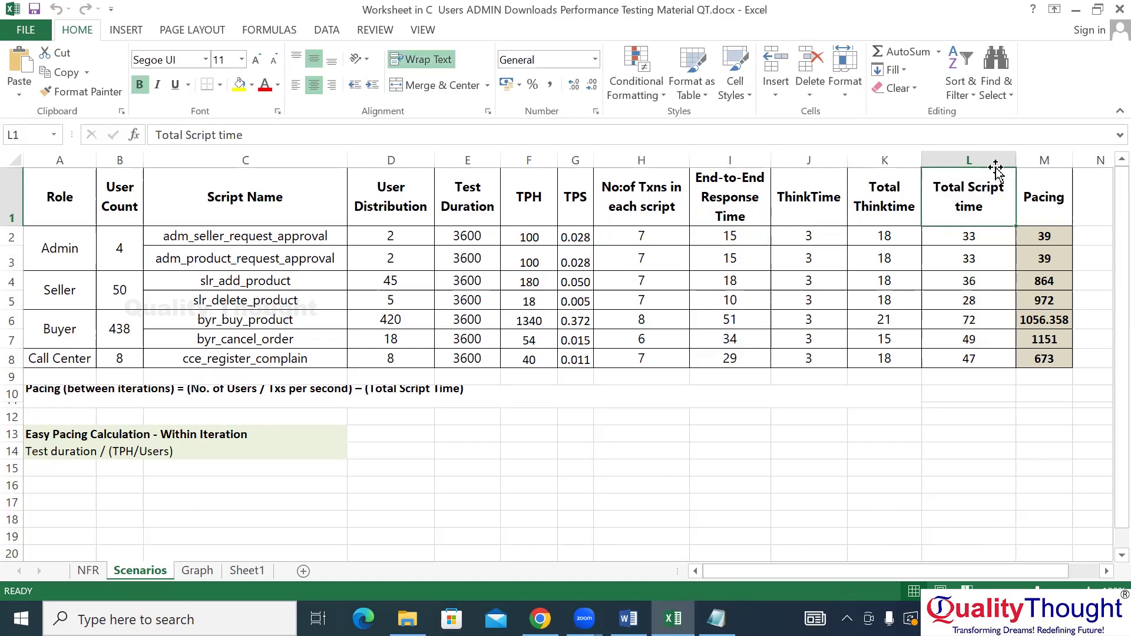
left_click(992, 154)
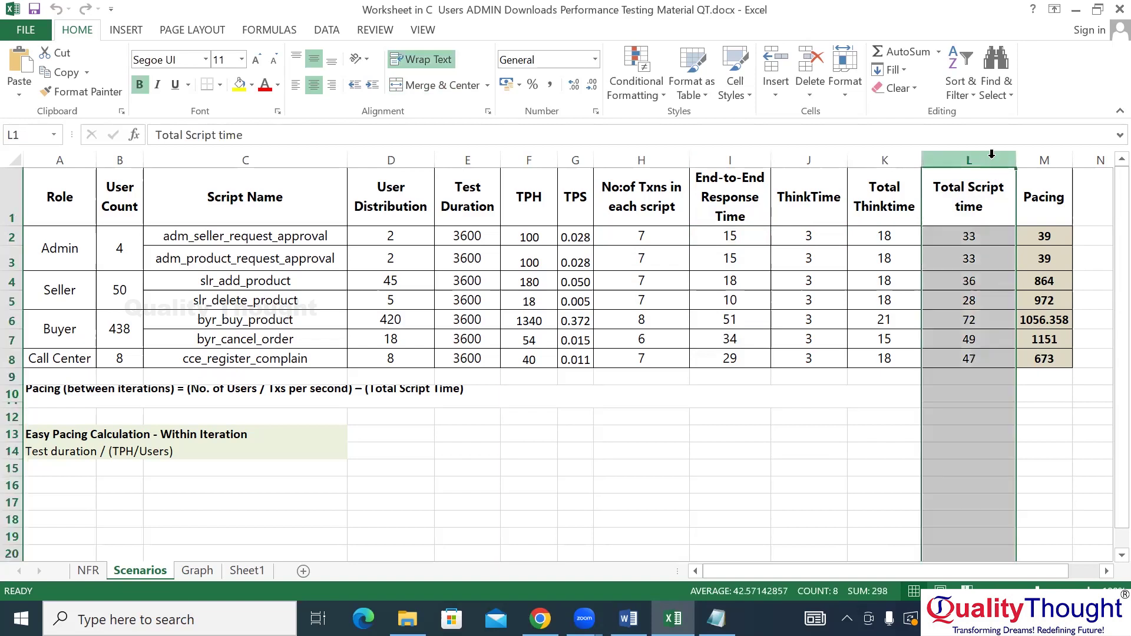
Look over the Pacing column and its value for the admin seller request approval script
left_click(1043, 159)
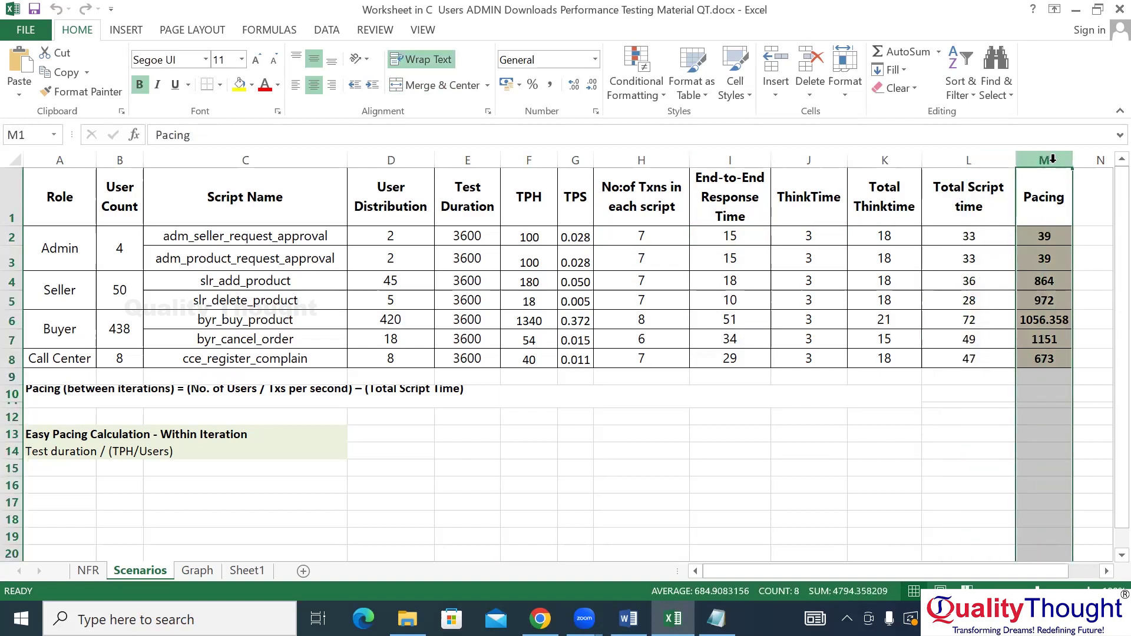
left_click(1047, 247)
left_click(746, 416)
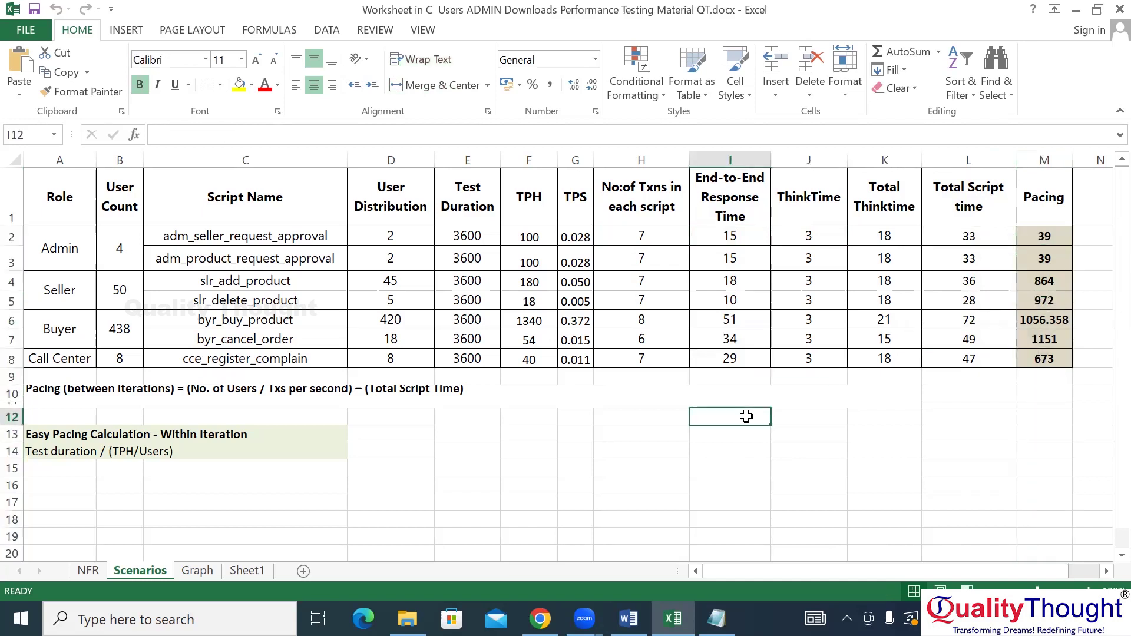
Using the adm_seller_request_approval row as reference, enter 2, 33 and 2 in cells I12, J12 and K12 of the Scenarios sheet
left_click(13, 236)
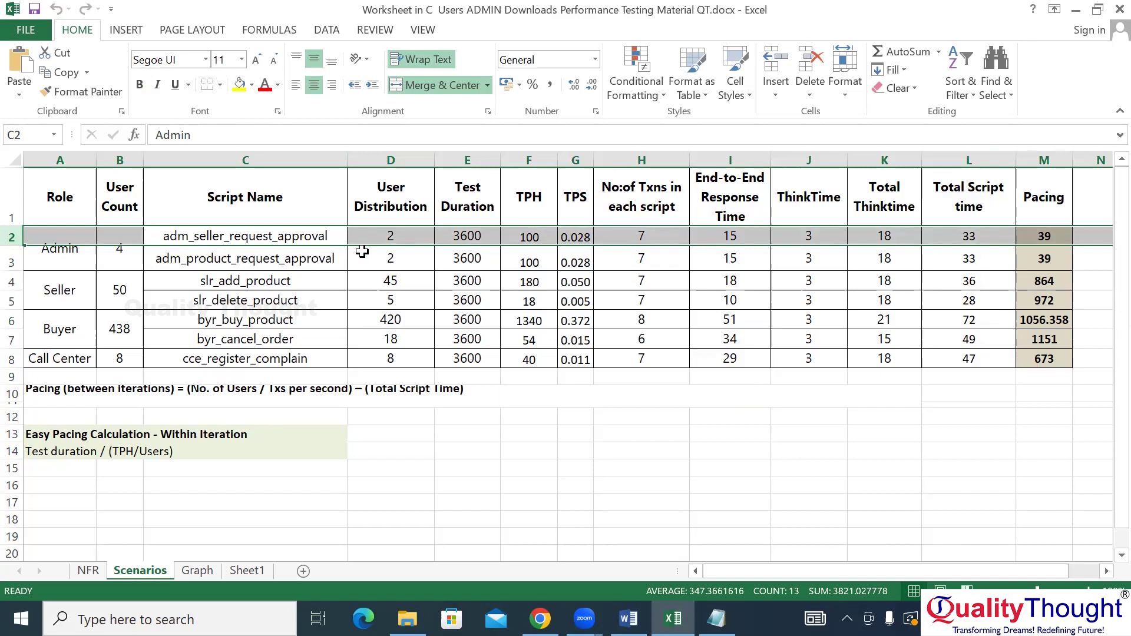
left_click(730, 413)
type("2")
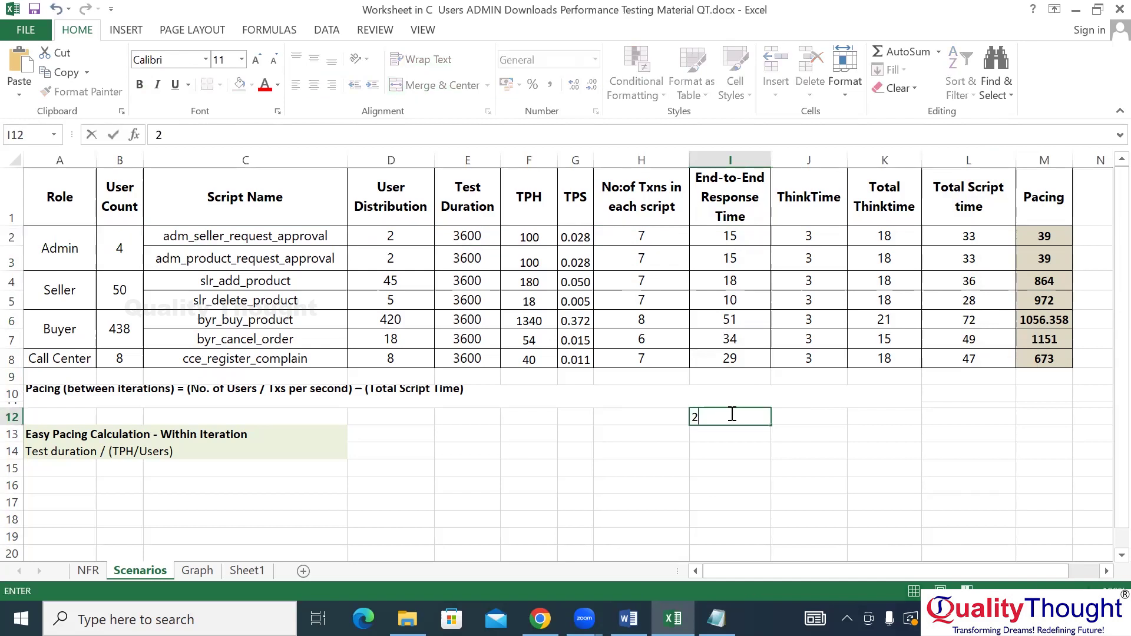
left_click(858, 414)
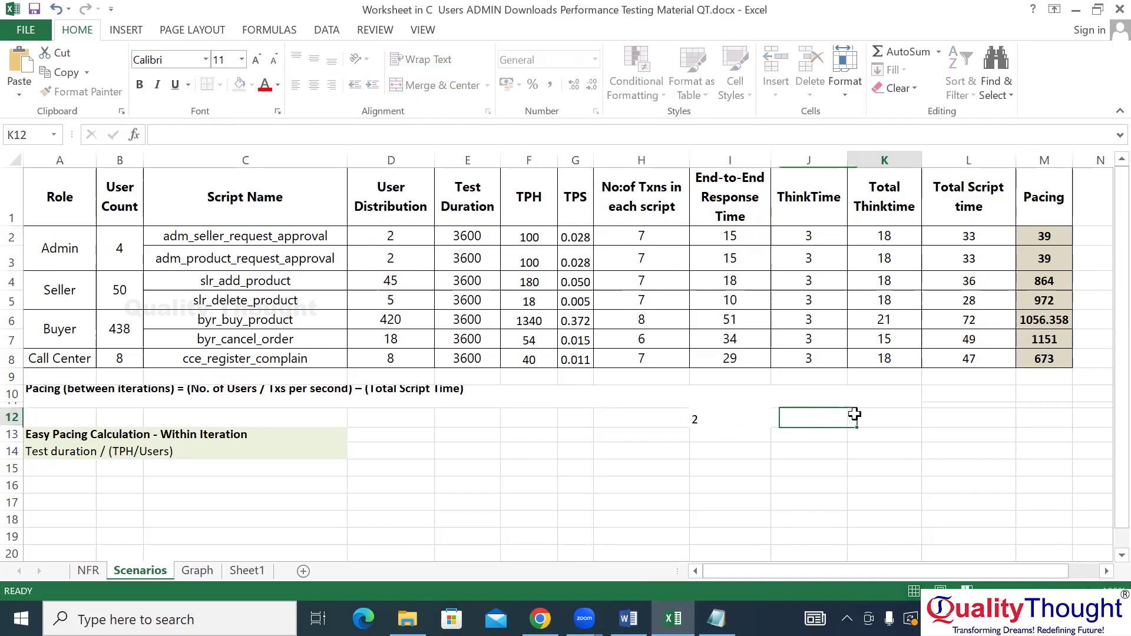
left_click(809, 416)
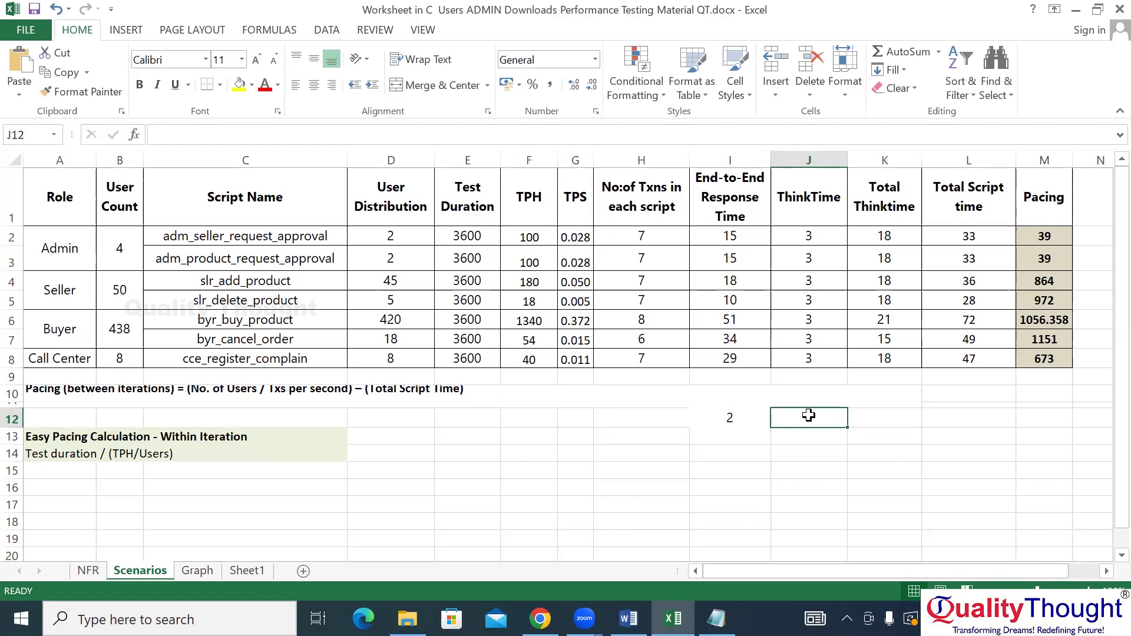
type("33")
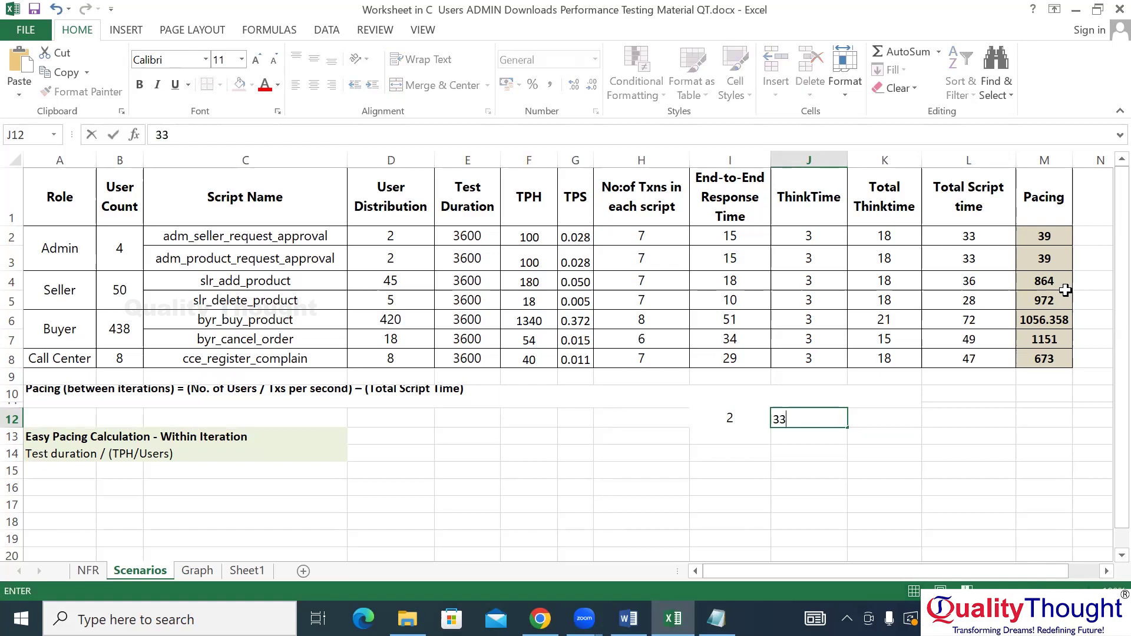
left_click(868, 419)
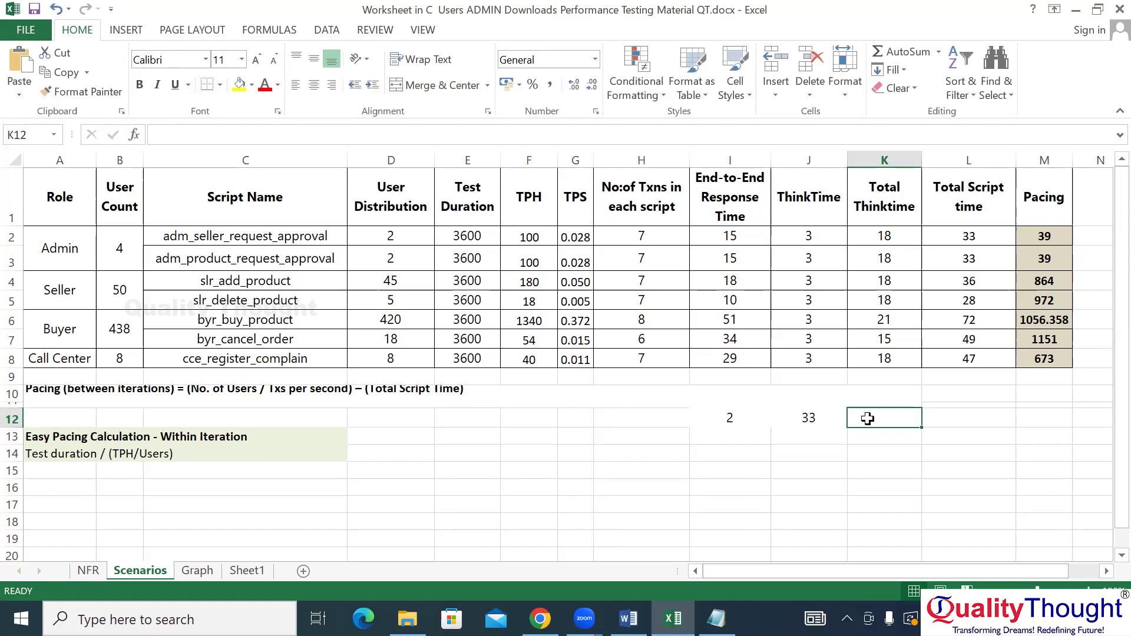
type("2")
key("Return")
Repeat the example in the row below, entering 2 in I13, 33 in J13 and 2 in K13
key("Left")
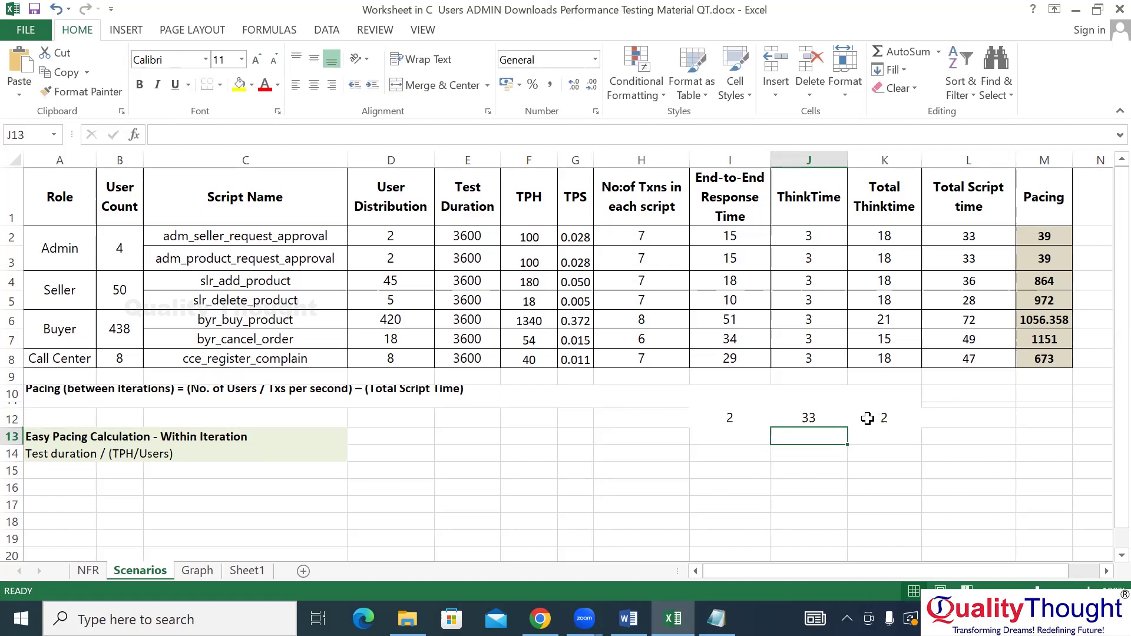
key("Left")
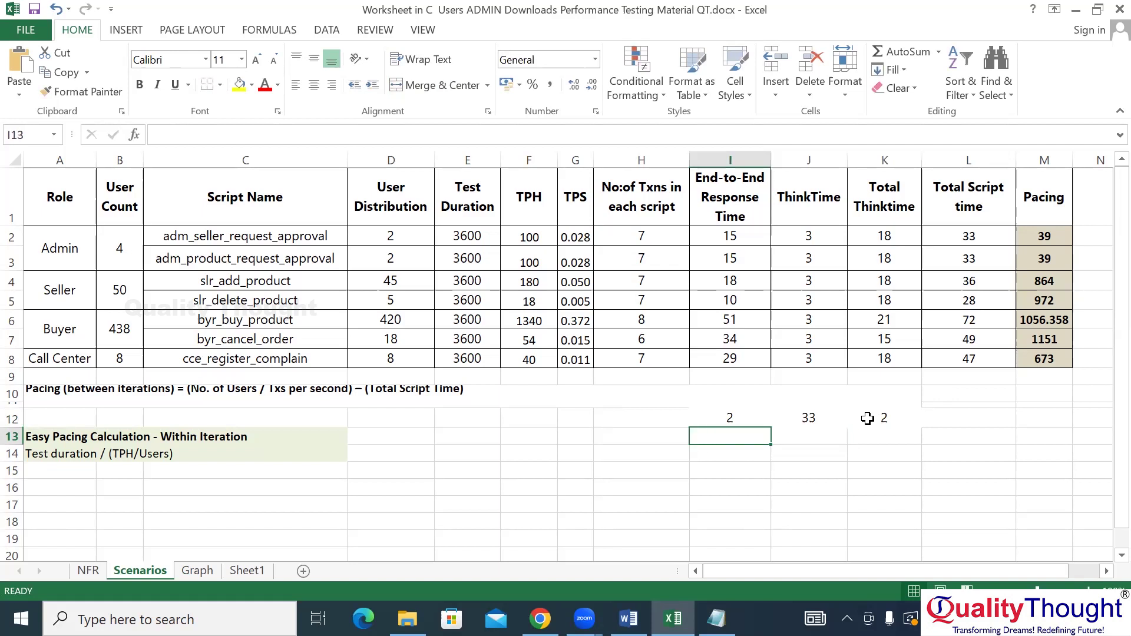
type("2")
key("Tab")
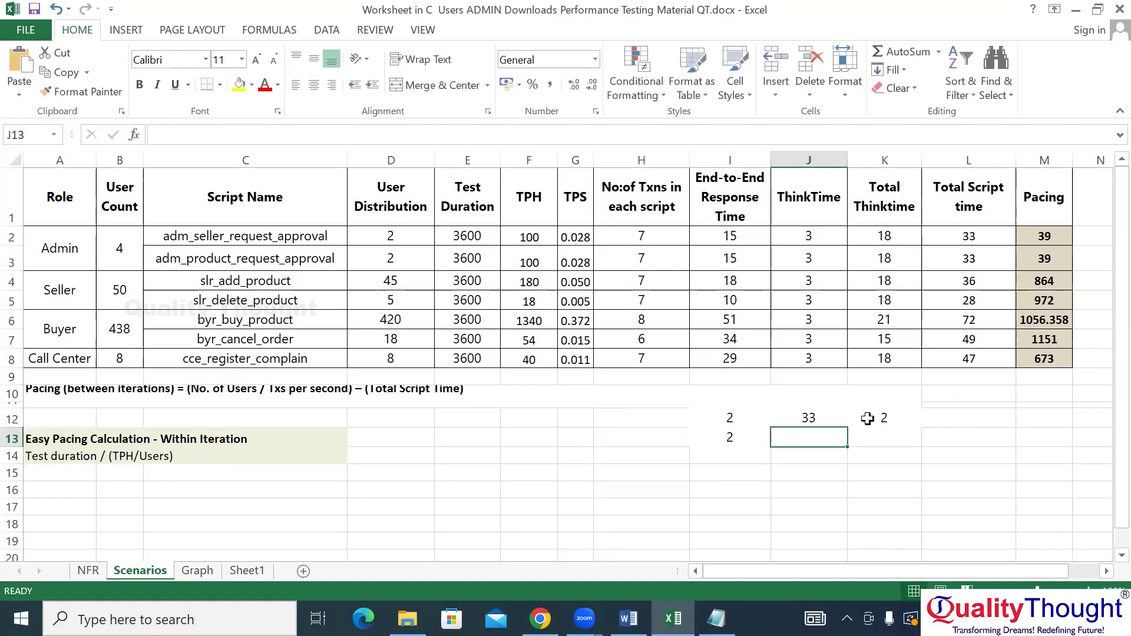
key("Left")
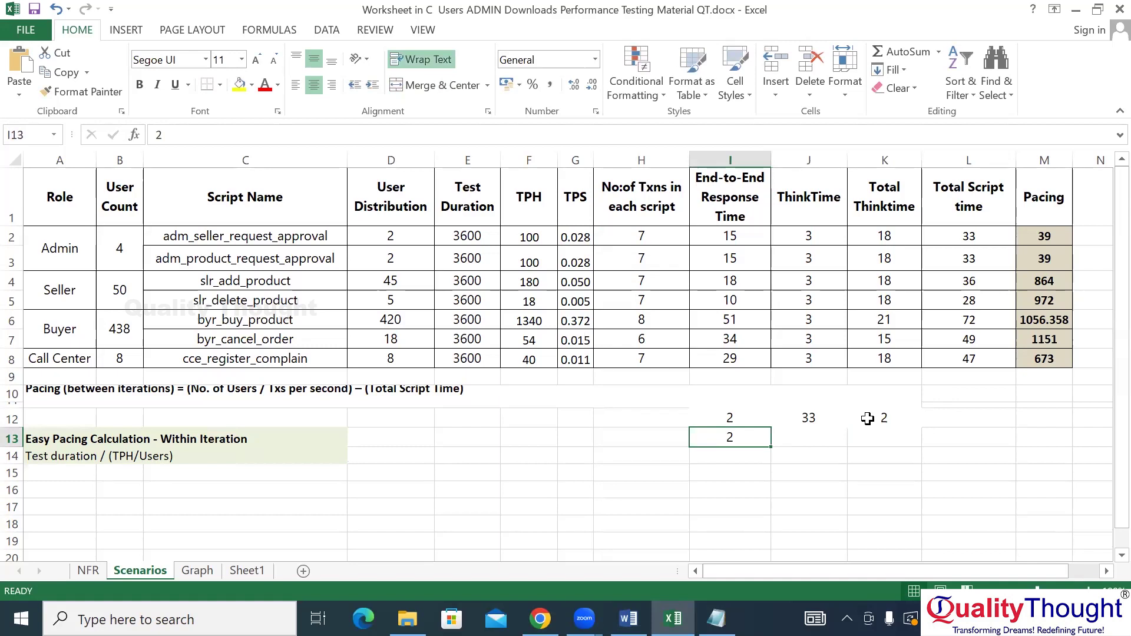
key("Right")
type("33")
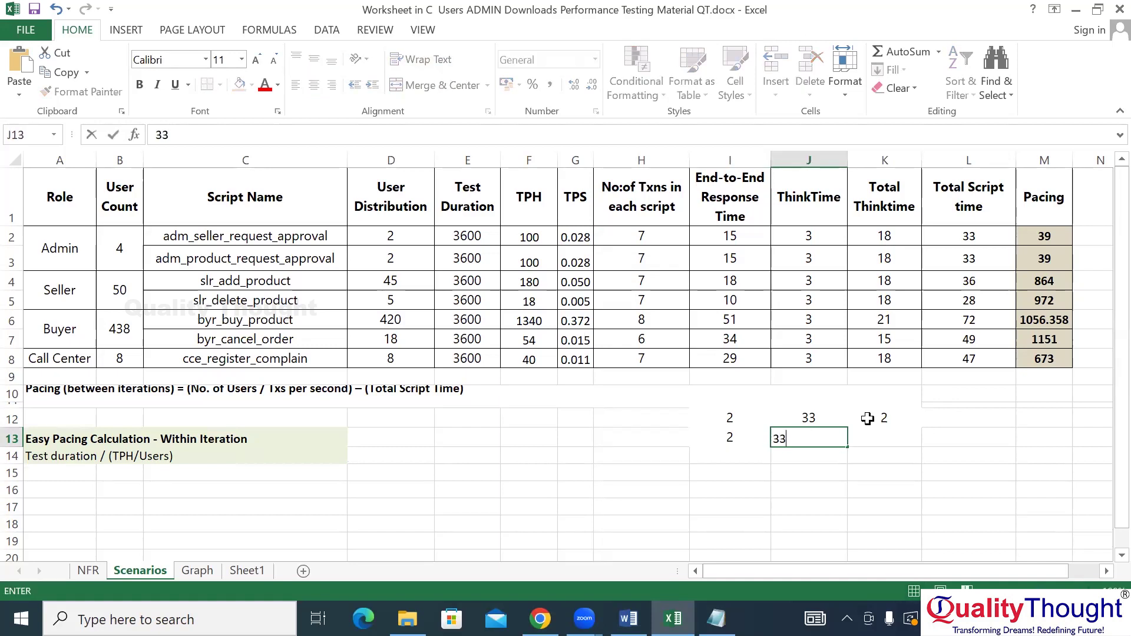
key("Tab")
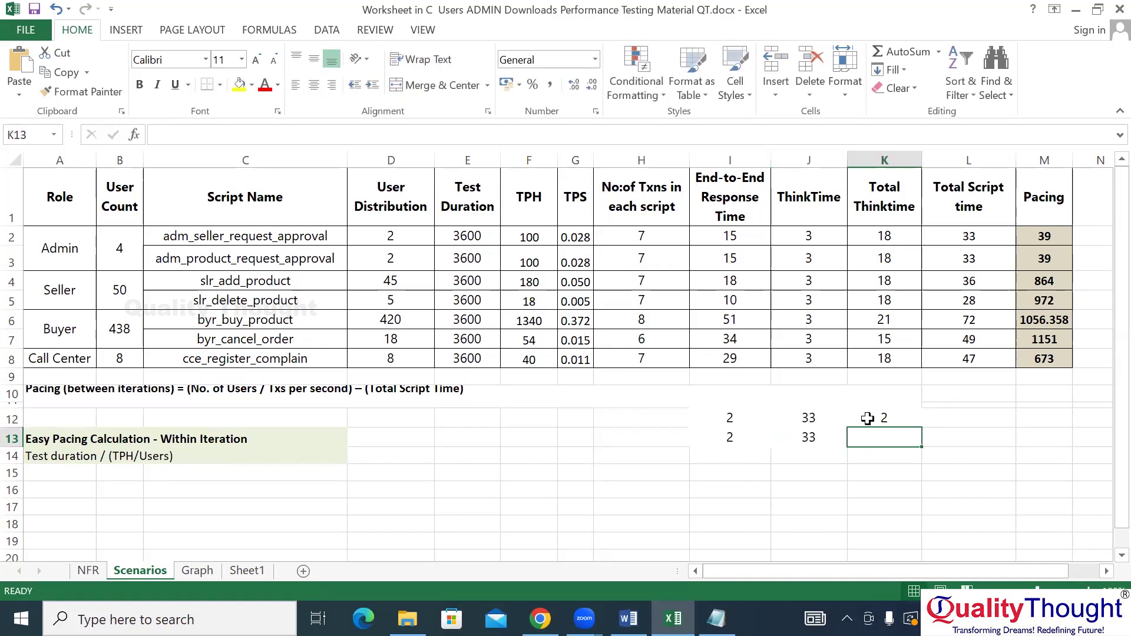
type("2")
key("Return")
Add a third example row with 2 in I14, 33 in J14 and 2 in K14
key("Left")
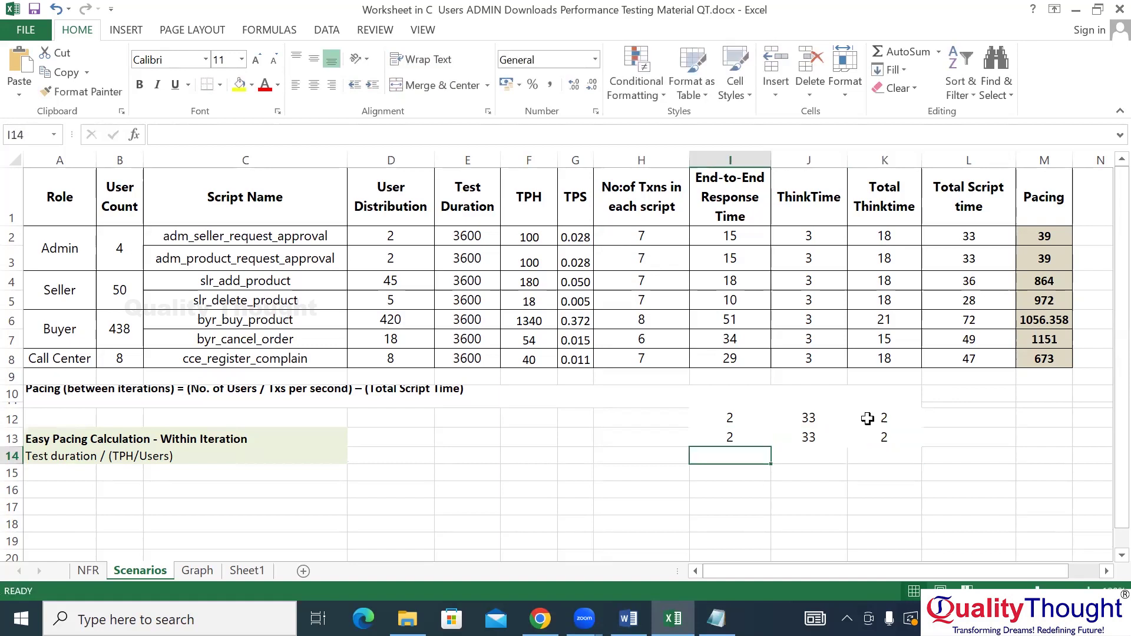
type("2")
key("Tab")
key("Right")
key("Left")
type("33")
key("Tab")
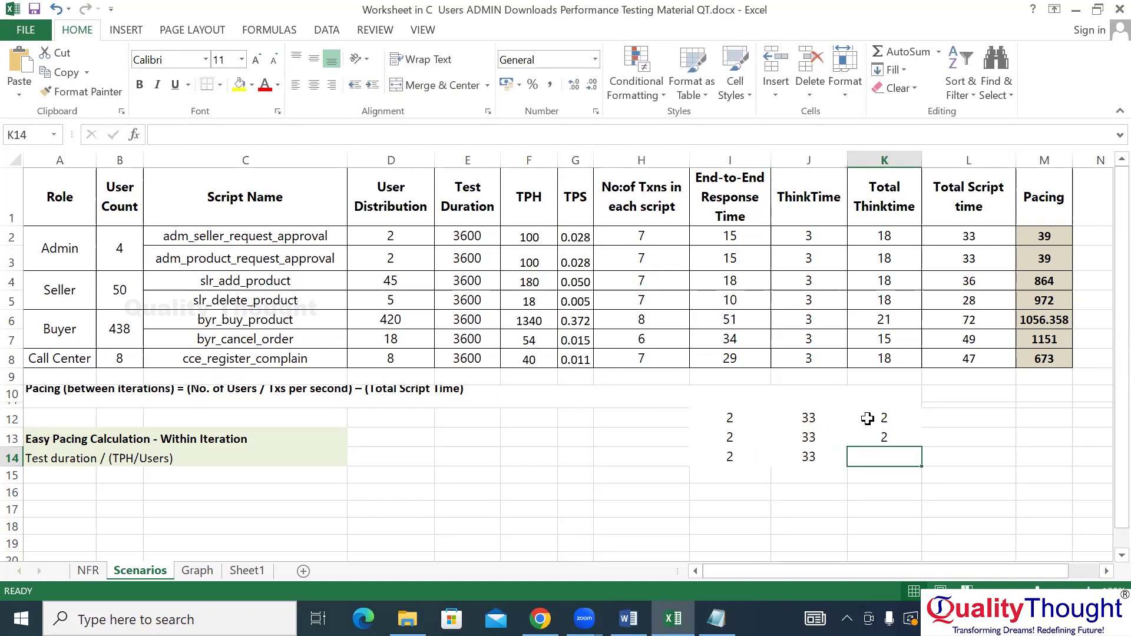
type("2")
Fill the value 2 from K12:K14 down column K through row 61, making 50 entries
left_click(867, 419)
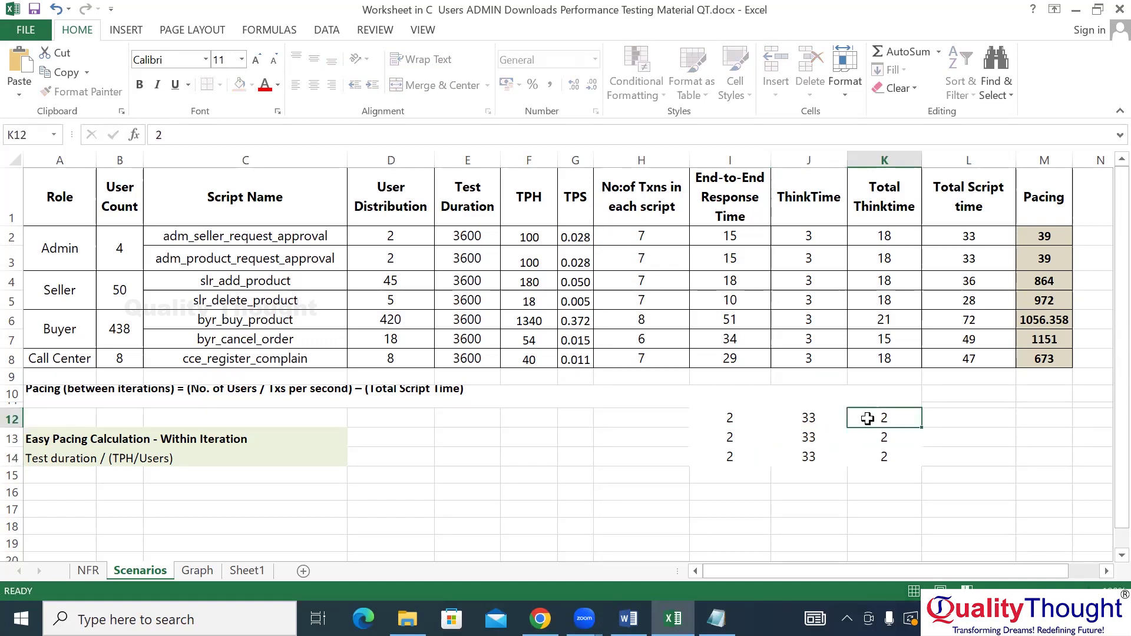
left_click_drag(867, 419, 868, 450)
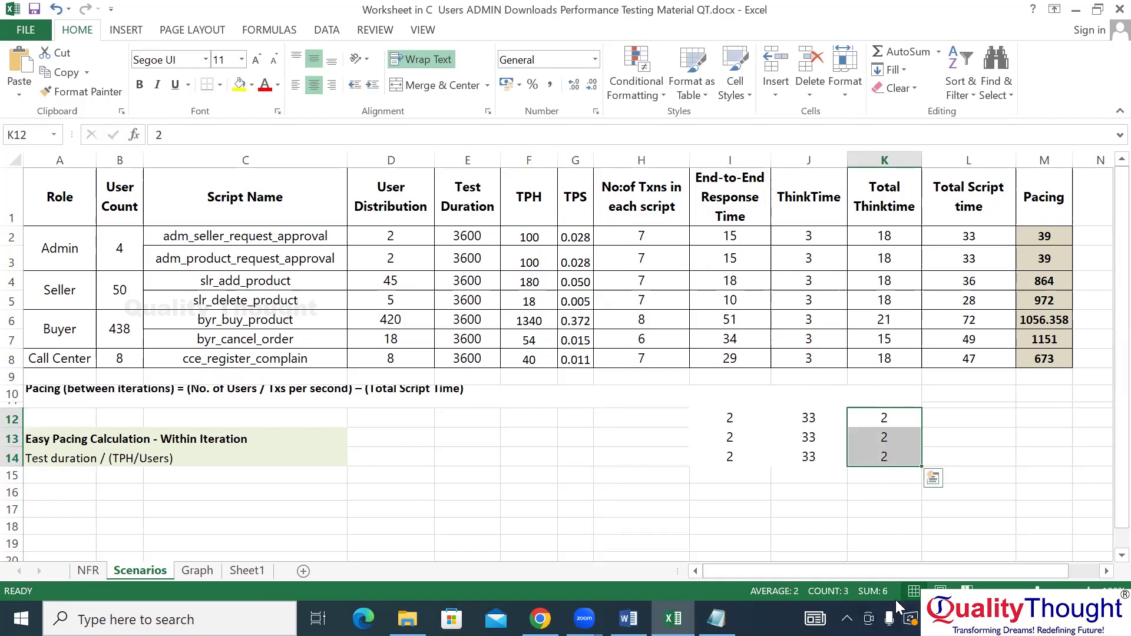
left_click_drag(923, 466, 915, 595)
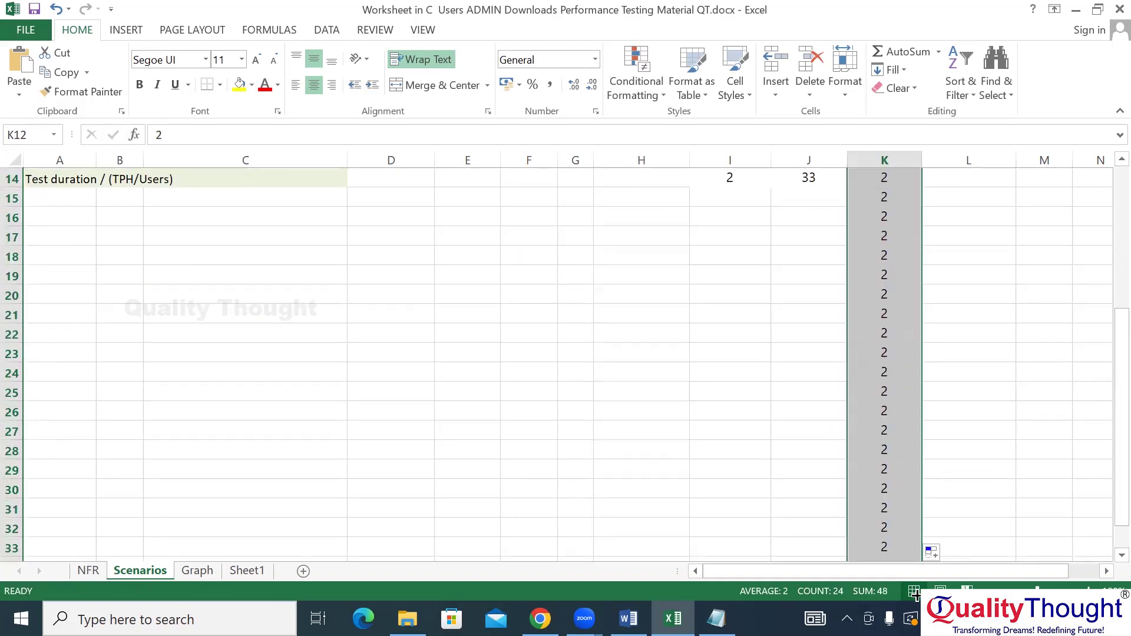
left_click_drag(1121, 477, 1104, 501)
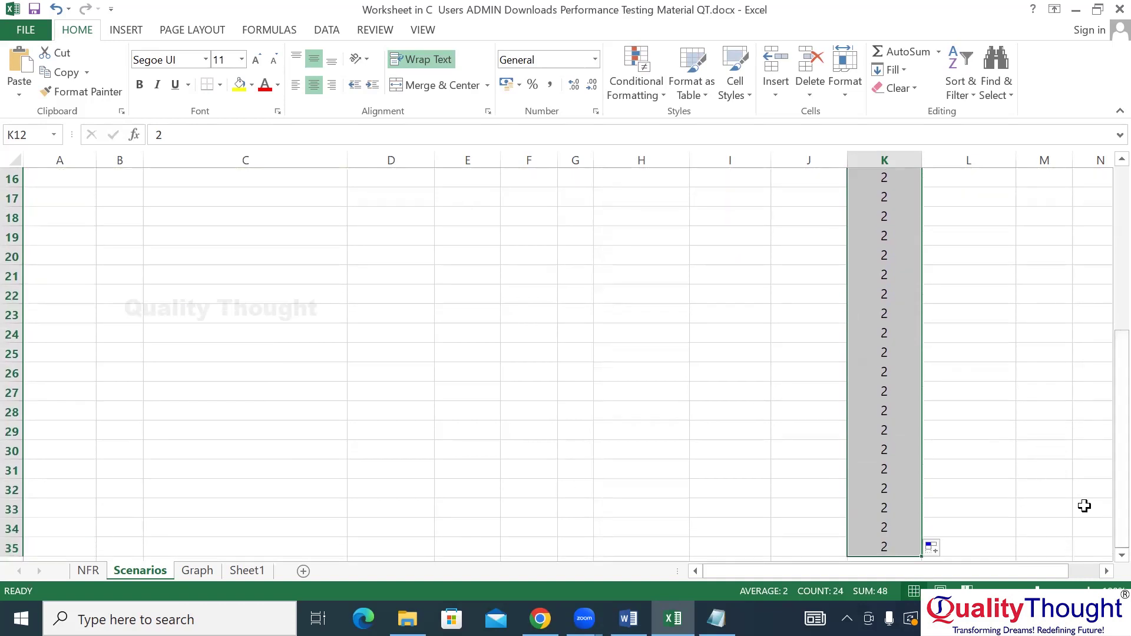
left_click_drag(922, 557, 920, 527)
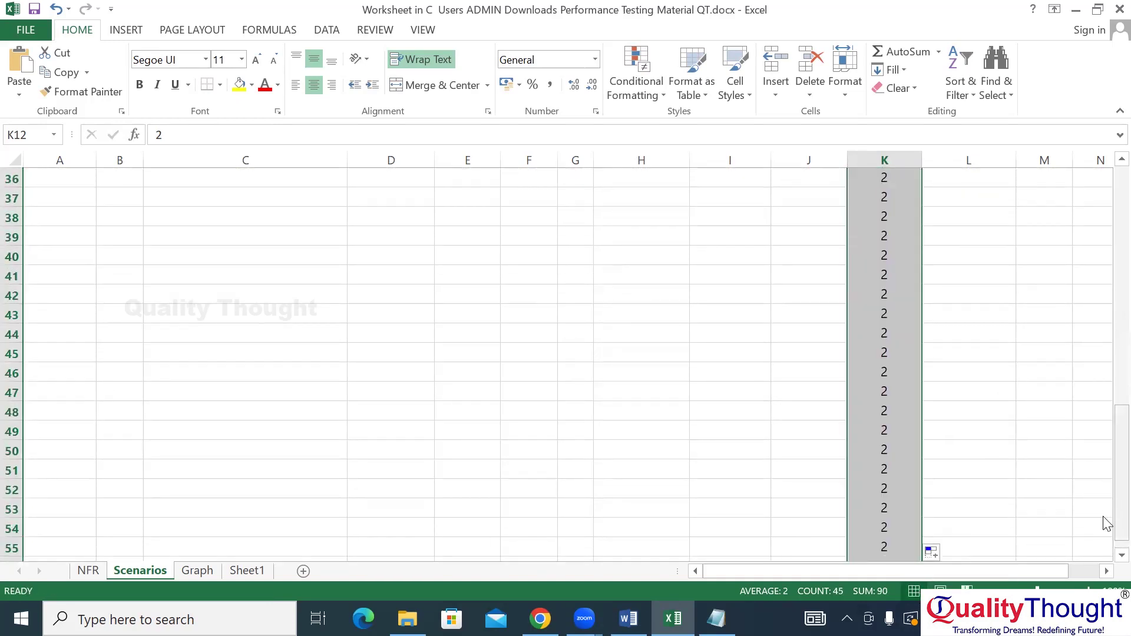
left_click(1121, 555)
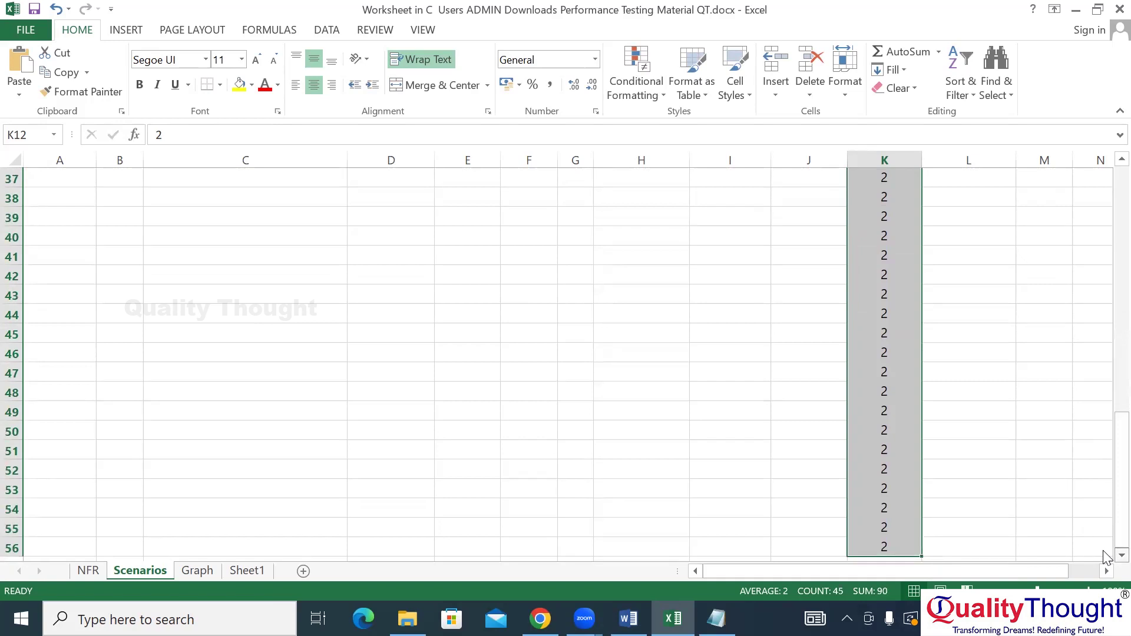
left_click(1121, 555)
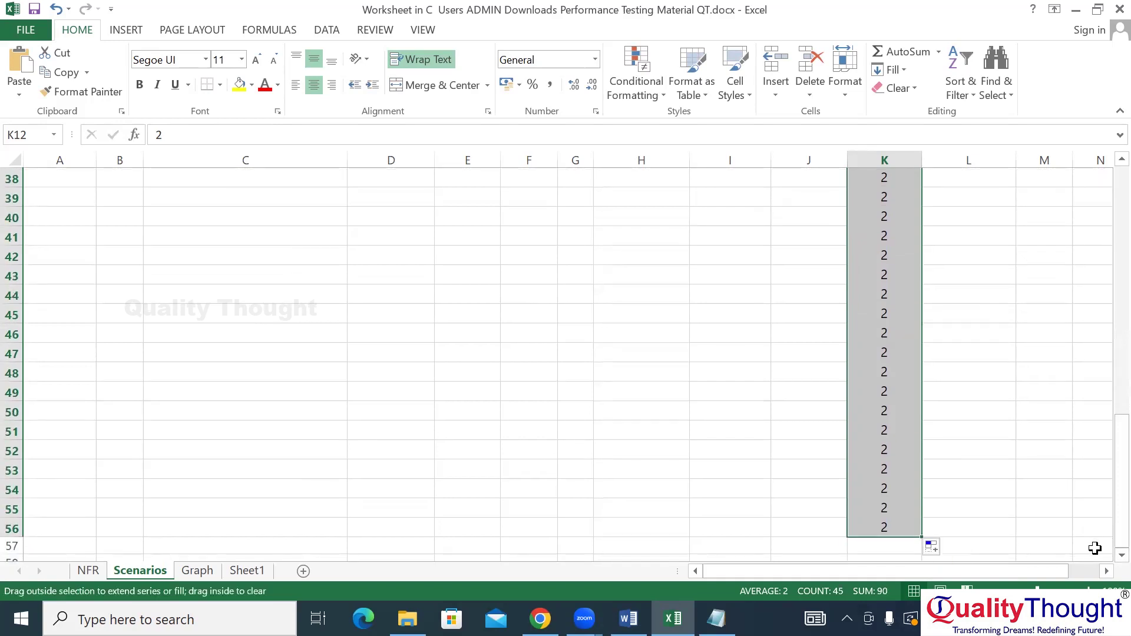
left_click_drag(1095, 548, 1095, 548)
left_click_drag(923, 556, 911, 482)
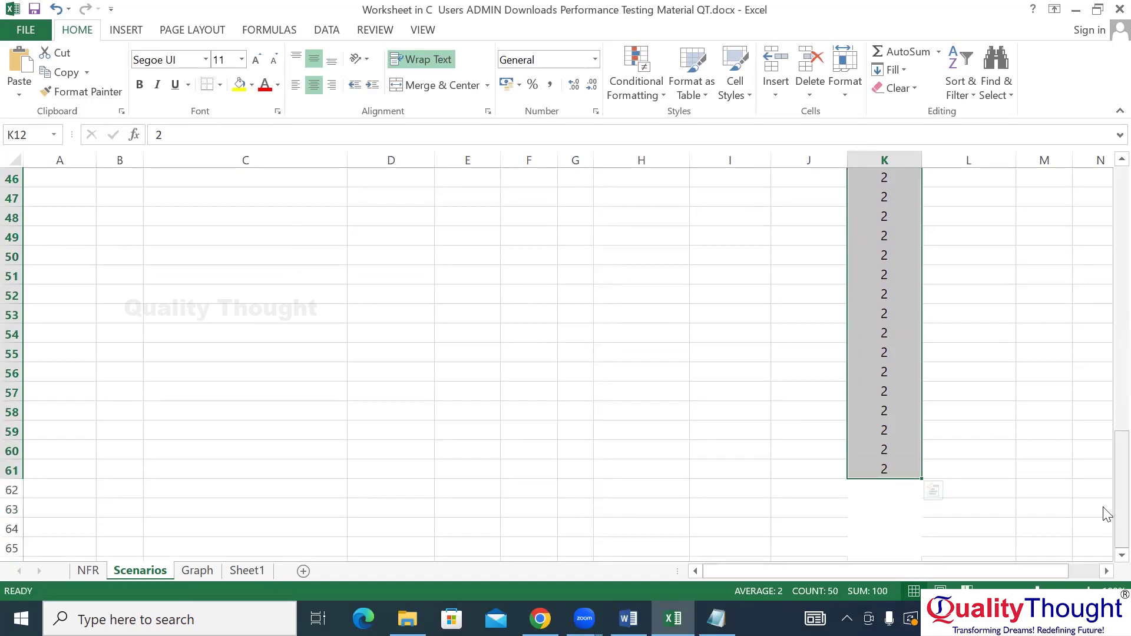
Fill the values 2 and 33 from I12:J14 down columns I and J through row 61
left_click_drag(1119, 516, 1106, 239)
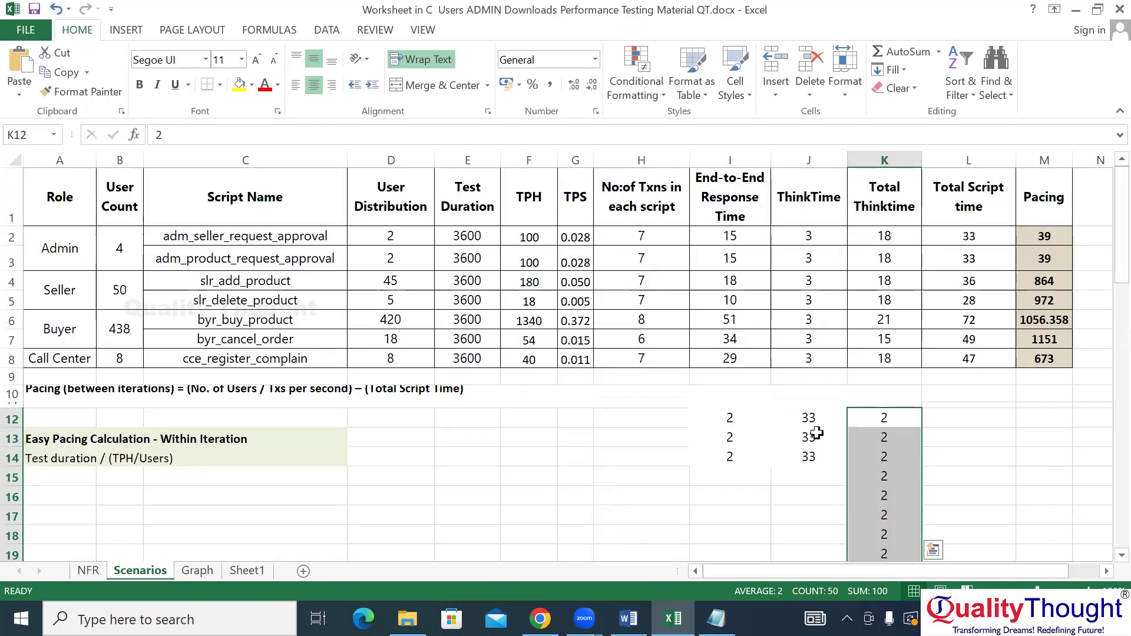
left_click(735, 418)
left_click_drag(732, 421, 844, 475)
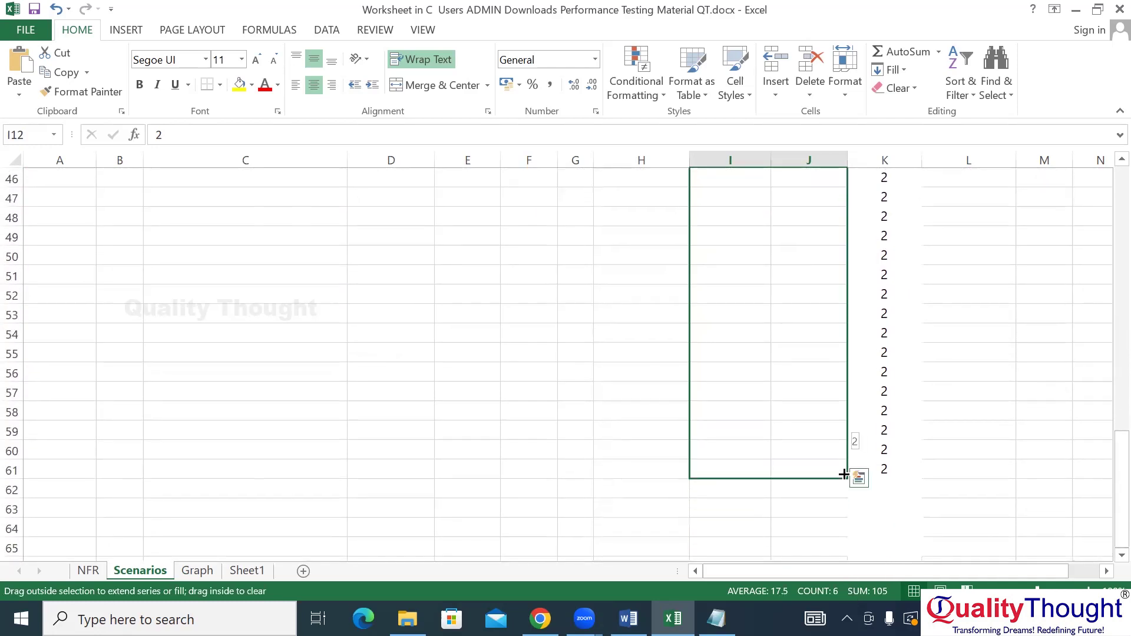
Check the sum of the script times in J12:J61, and the sum of the values in K12:K61
left_click_drag(1104, 457, 1108, 171)
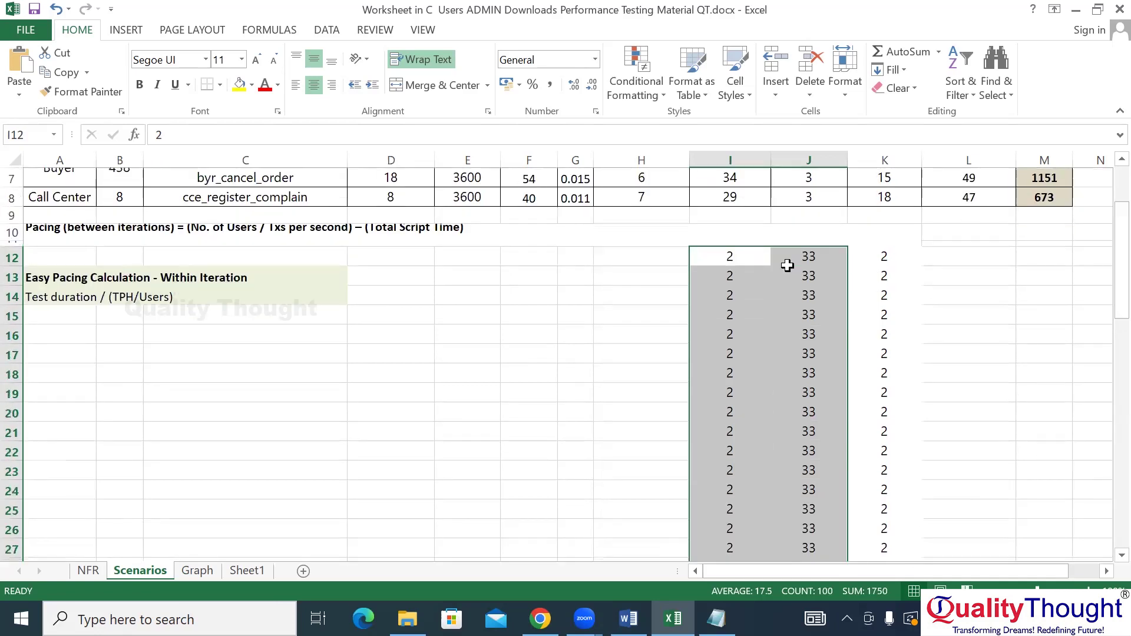
left_click(800, 257)
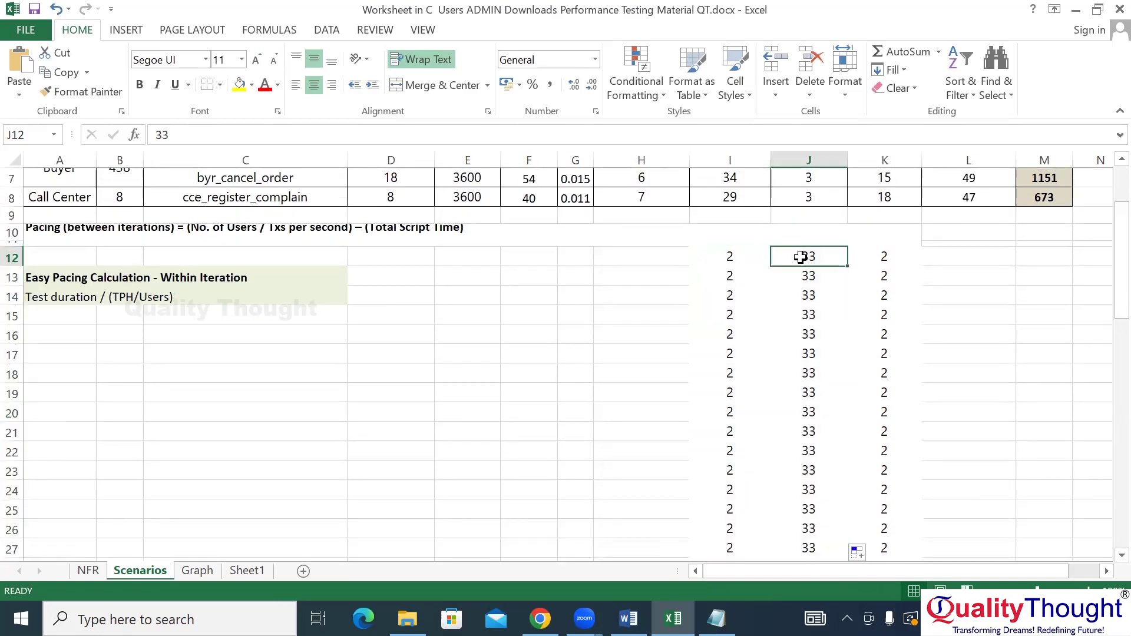
left_click_drag(800, 257, 809, 557)
scroll(800, 257, "down", 2)
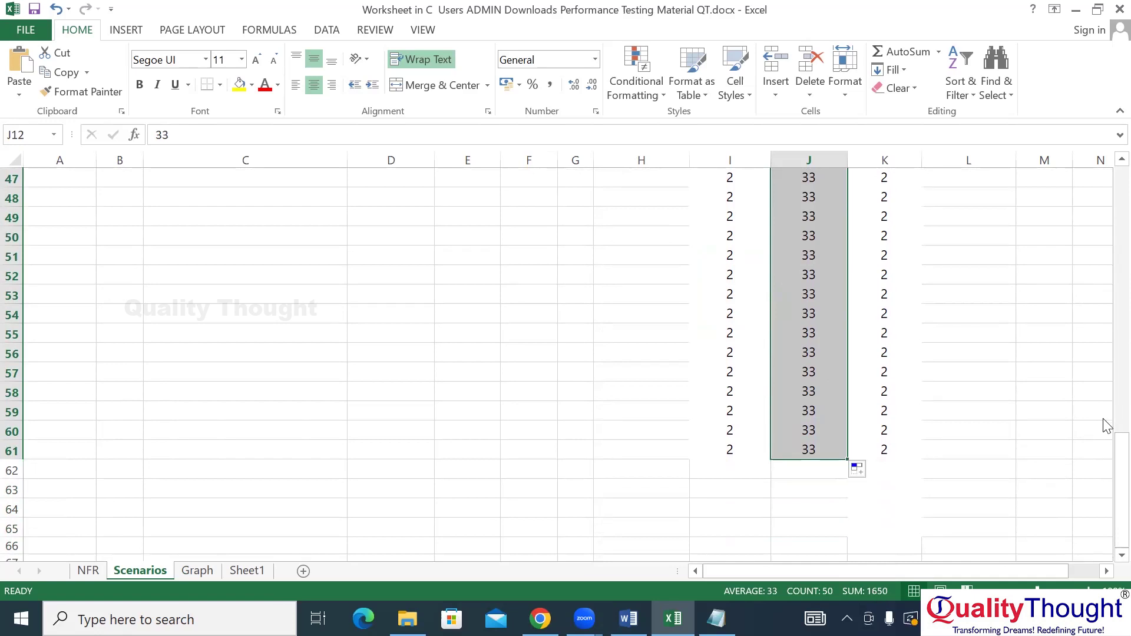
left_click_drag(1105, 439, 1103, 159)
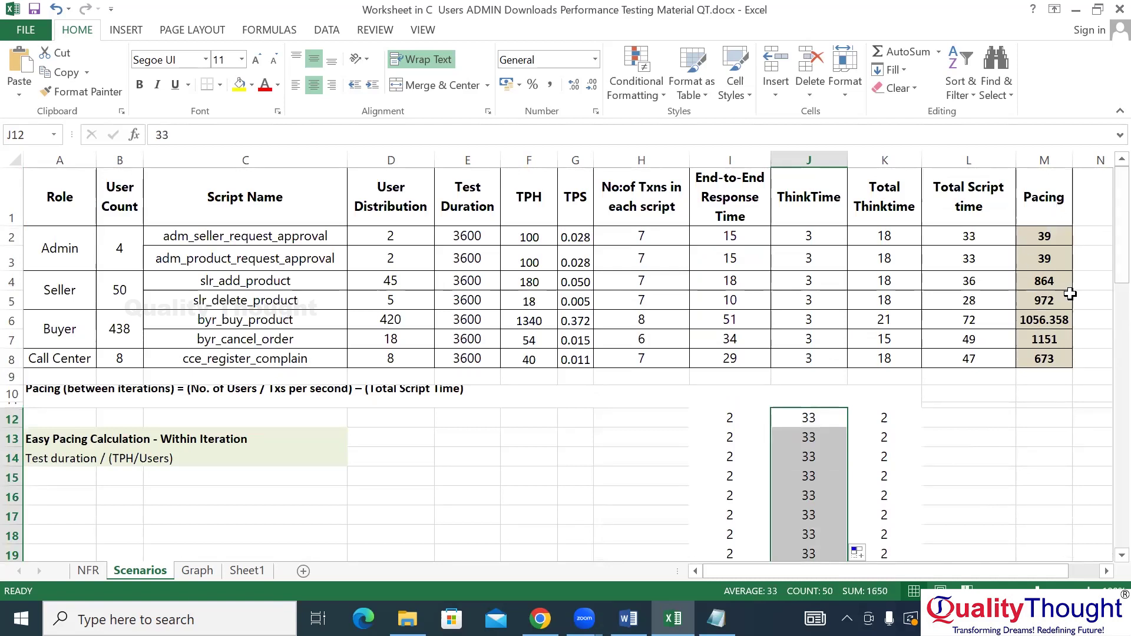
left_click_drag(891, 413, 889, 584)
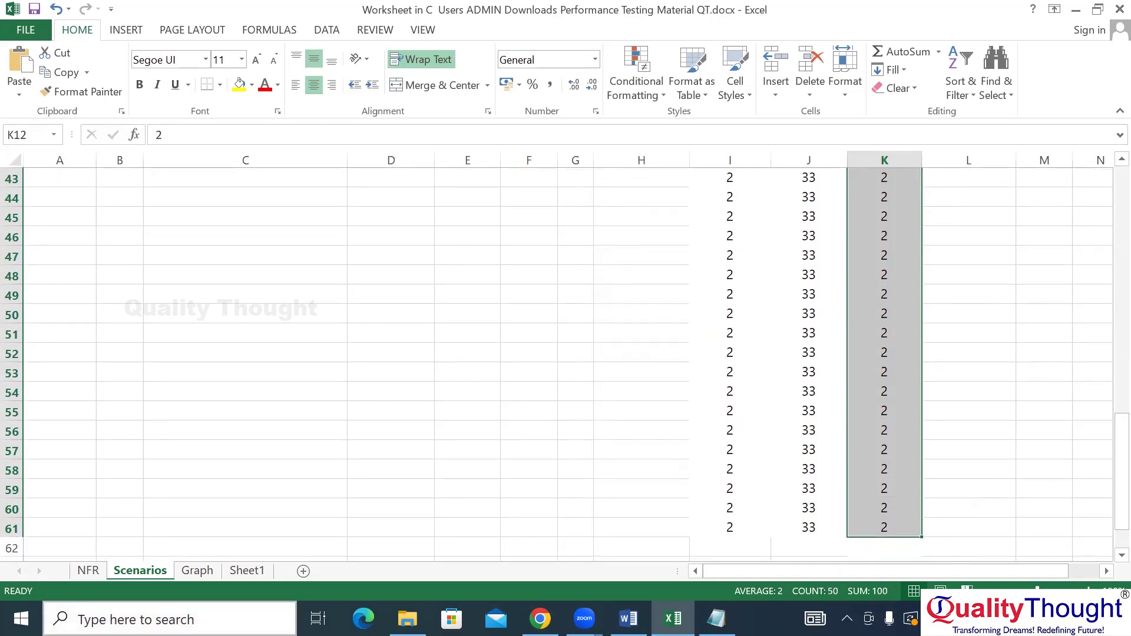
Open Calculator and subtract 1650 from 3600, comparing the result with the filled columns in Excel
left_click(170, 619)
type("calc")
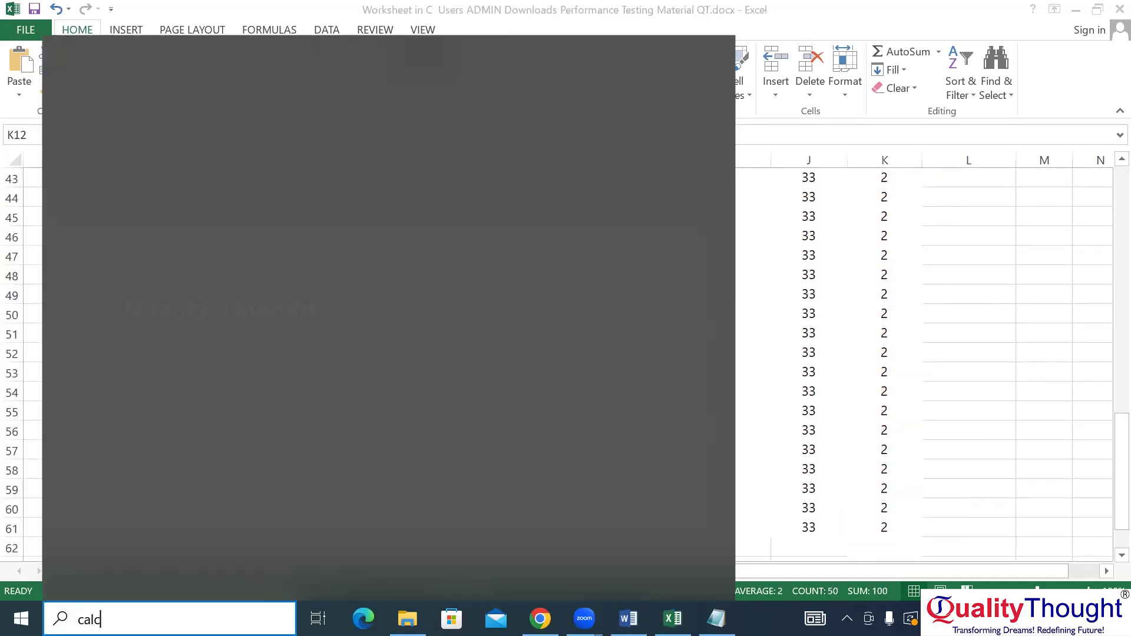
key("Return")
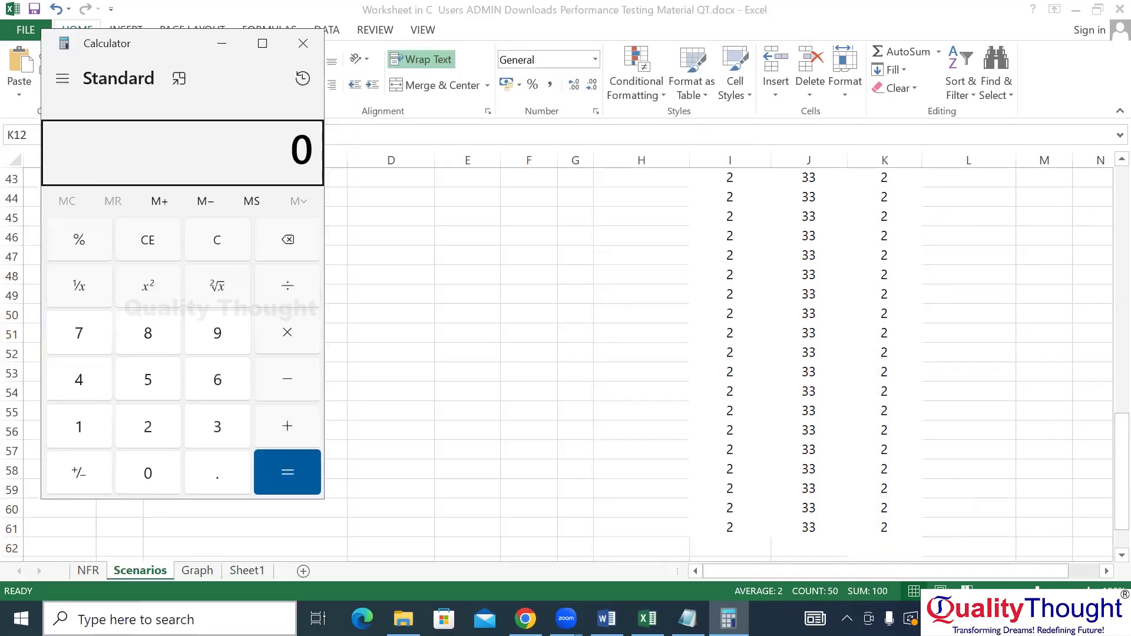
type("3600-1650")
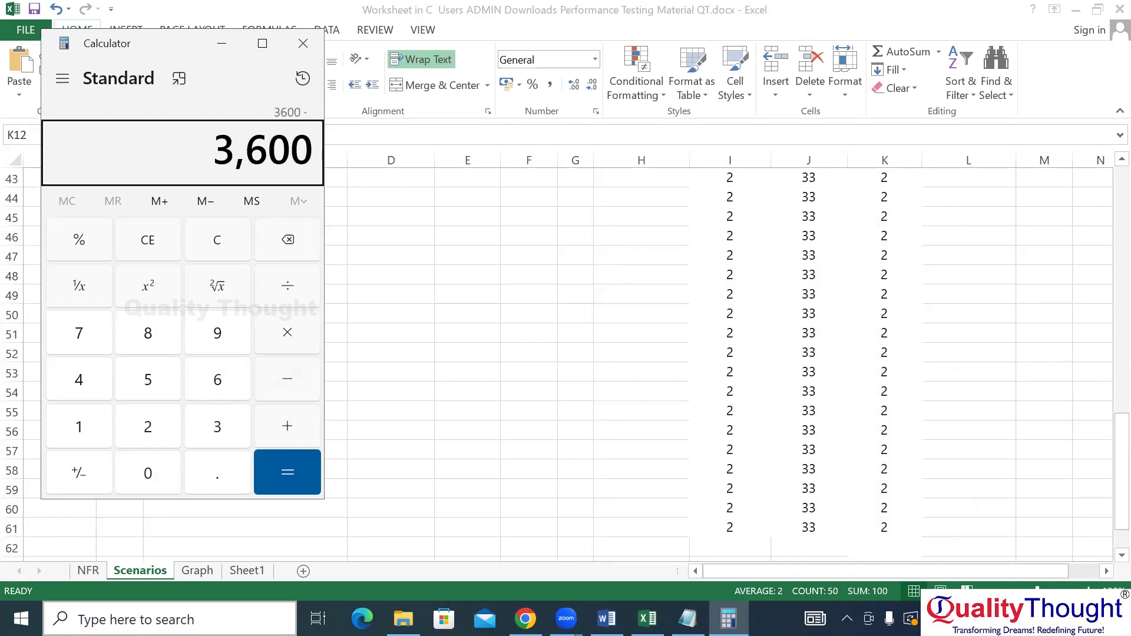
key("Return")
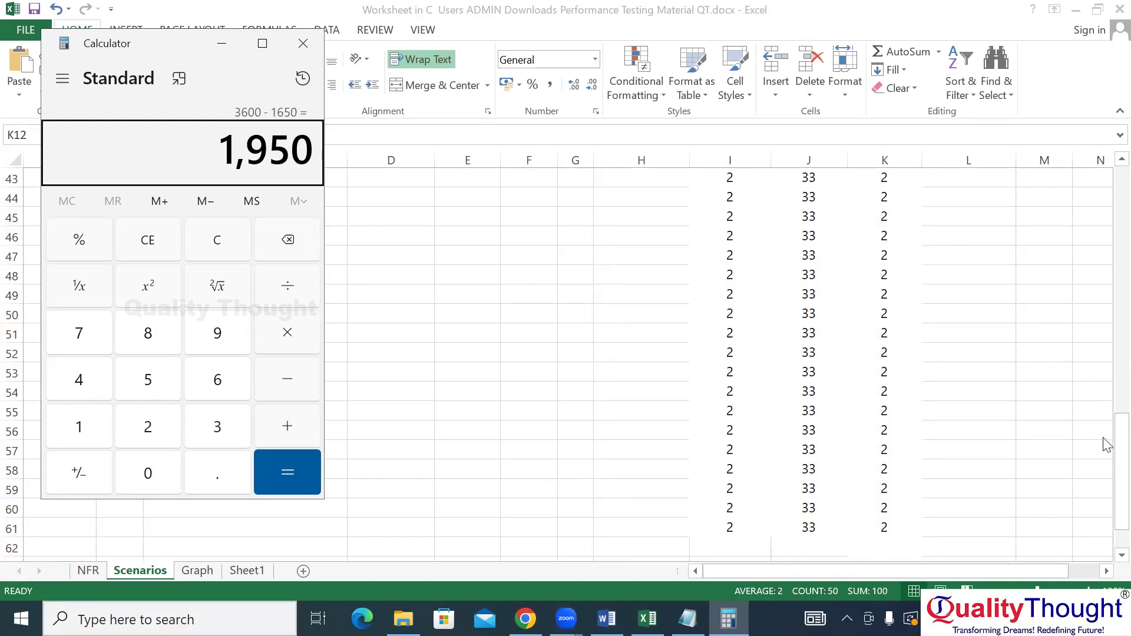
key("alt+Tab")
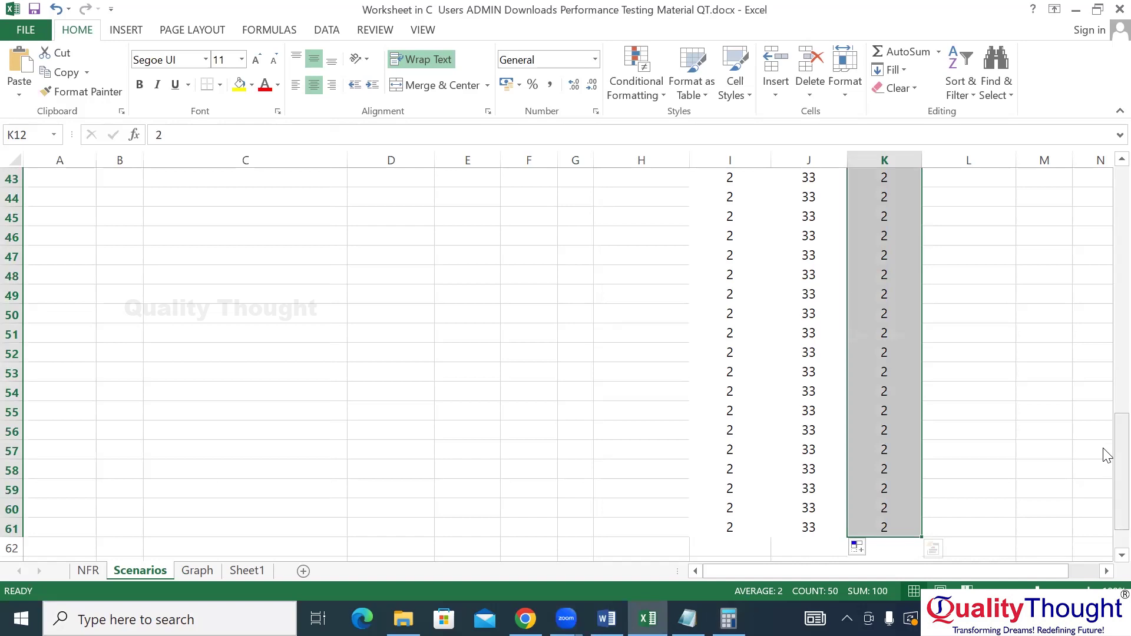
key("alt+Tab")
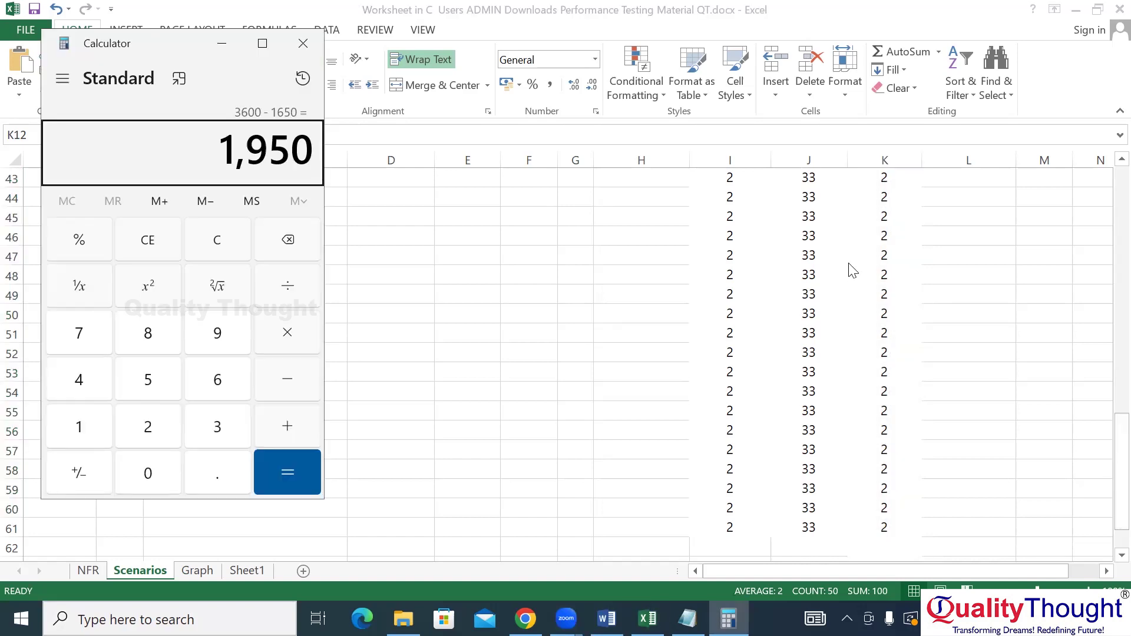
Divide the Calculator result by 49 and compare it with the Pacing value in M2 of the Excel Scenarios sheet
key("slash")
type("49")
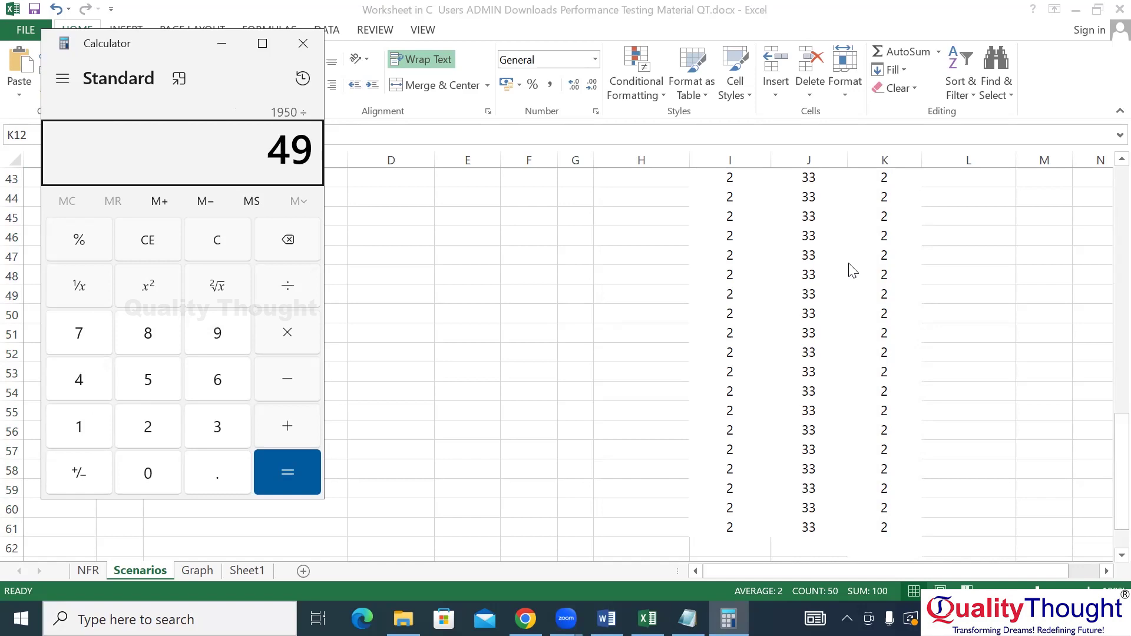
key("Return")
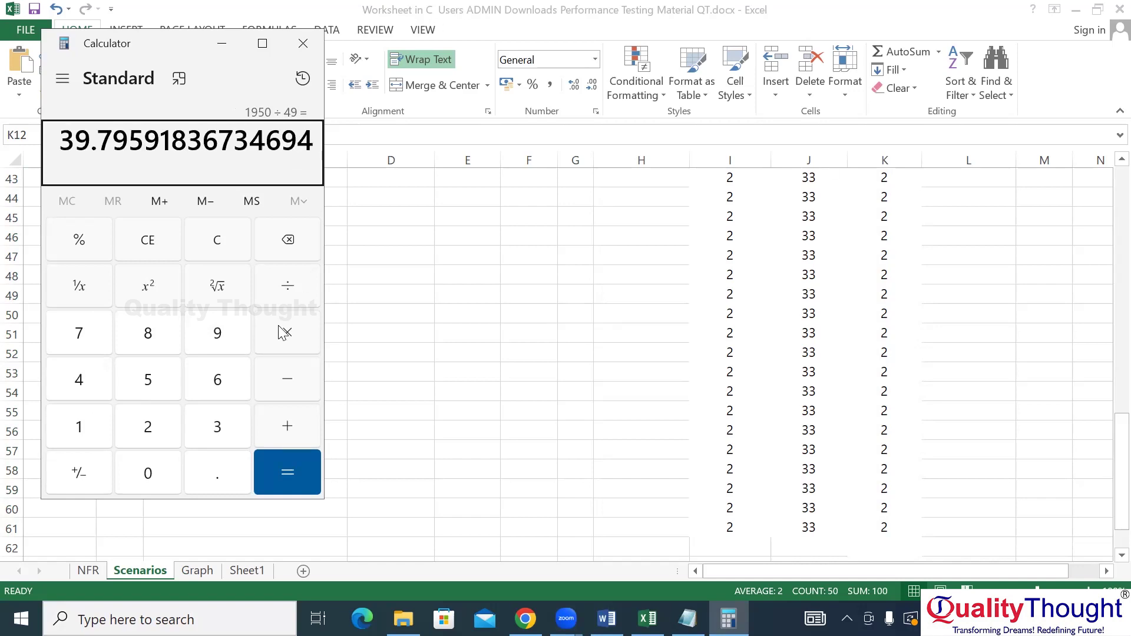
left_click_drag(1107, 335, 1107, 141)
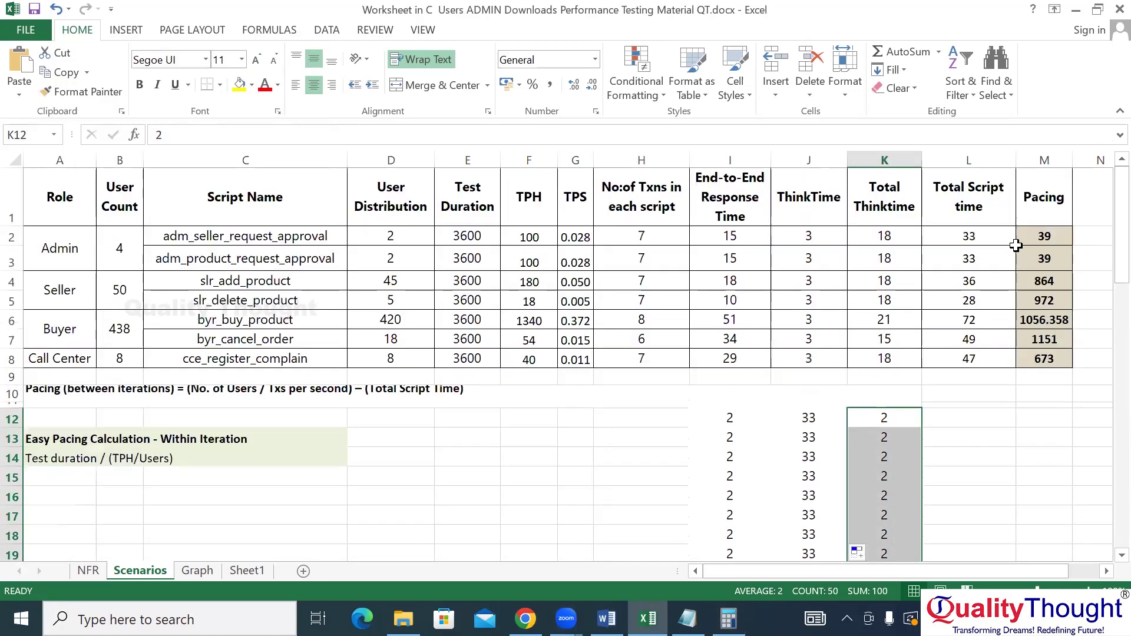
left_click_drag(1040, 239, 1041, 247)
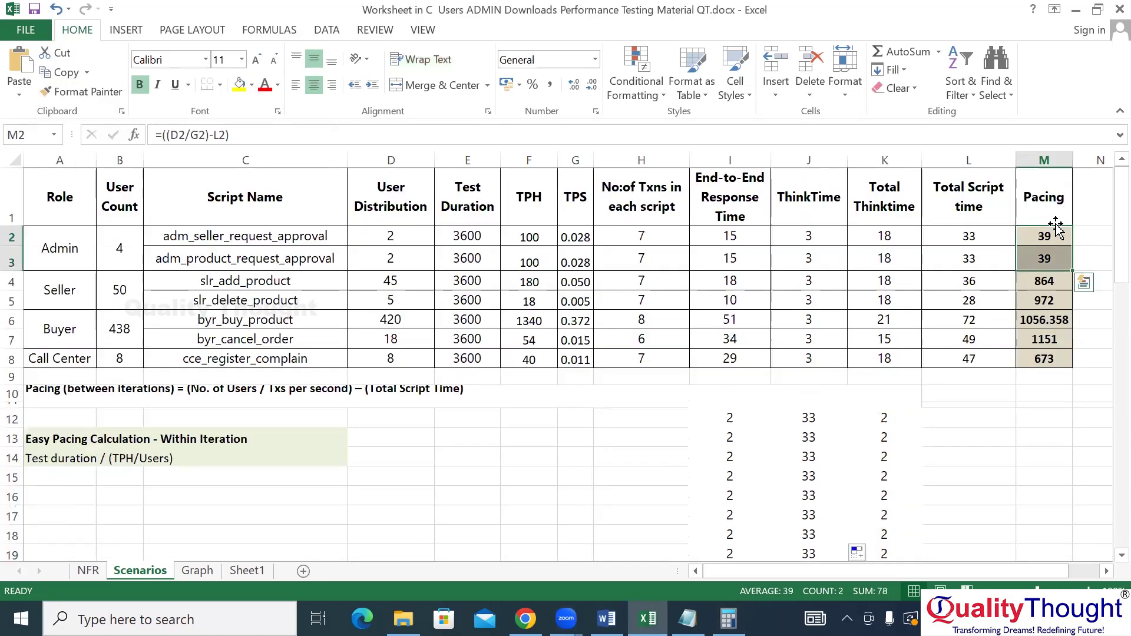
left_click(1040, 231)
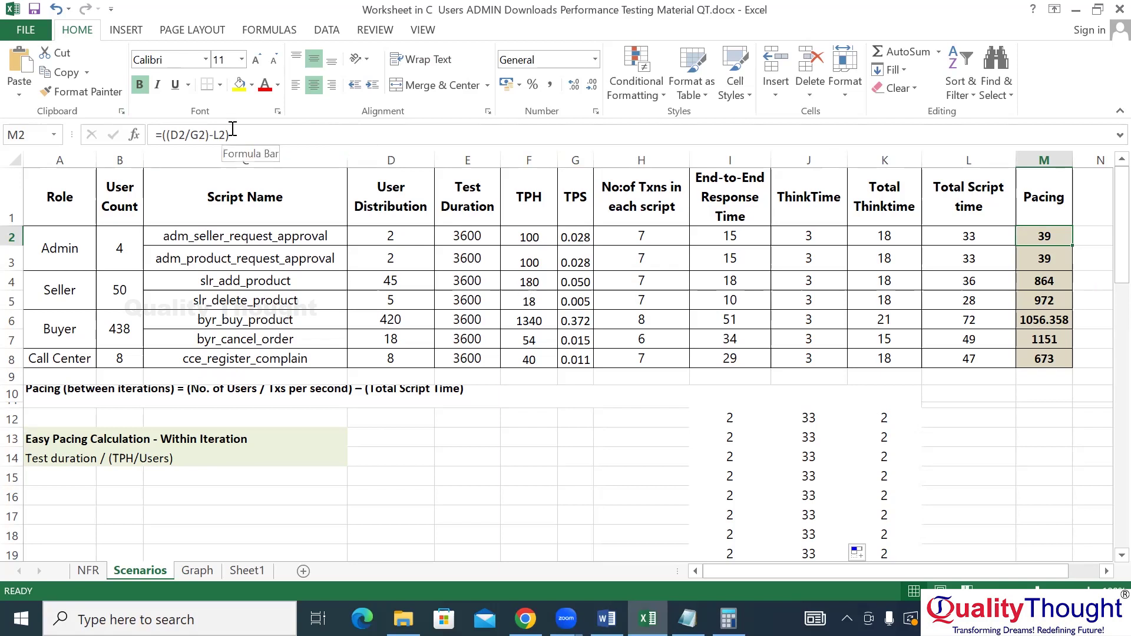
Compare the first example iteration rows in I12:K18 with the pacing formula in M2, and review the scenario table above them
left_click(730, 420)
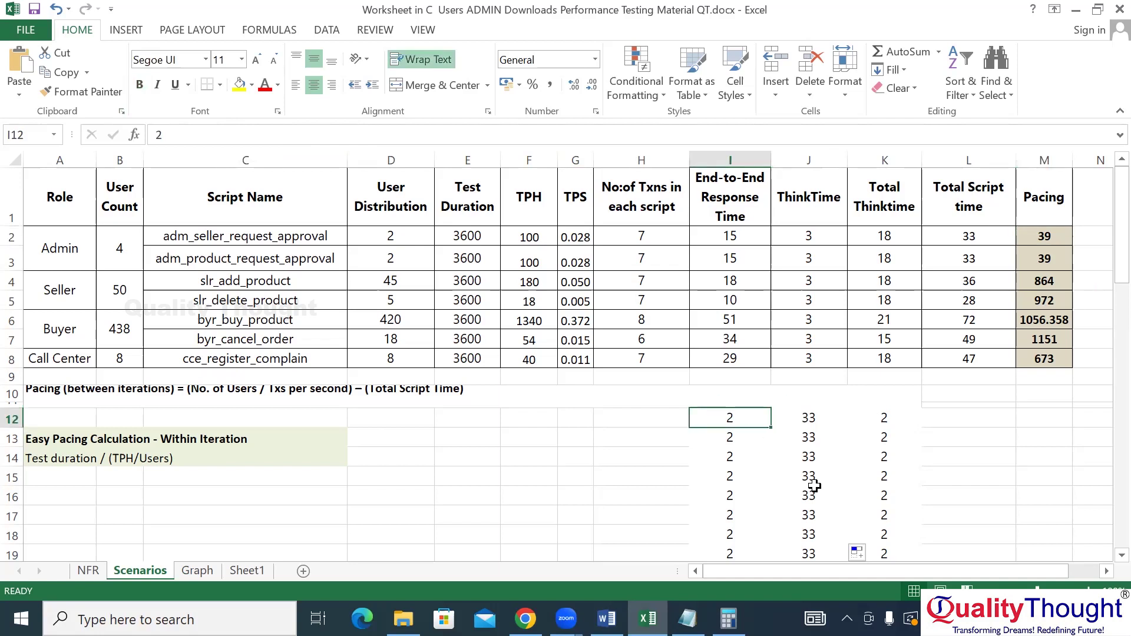
left_click(1055, 236)
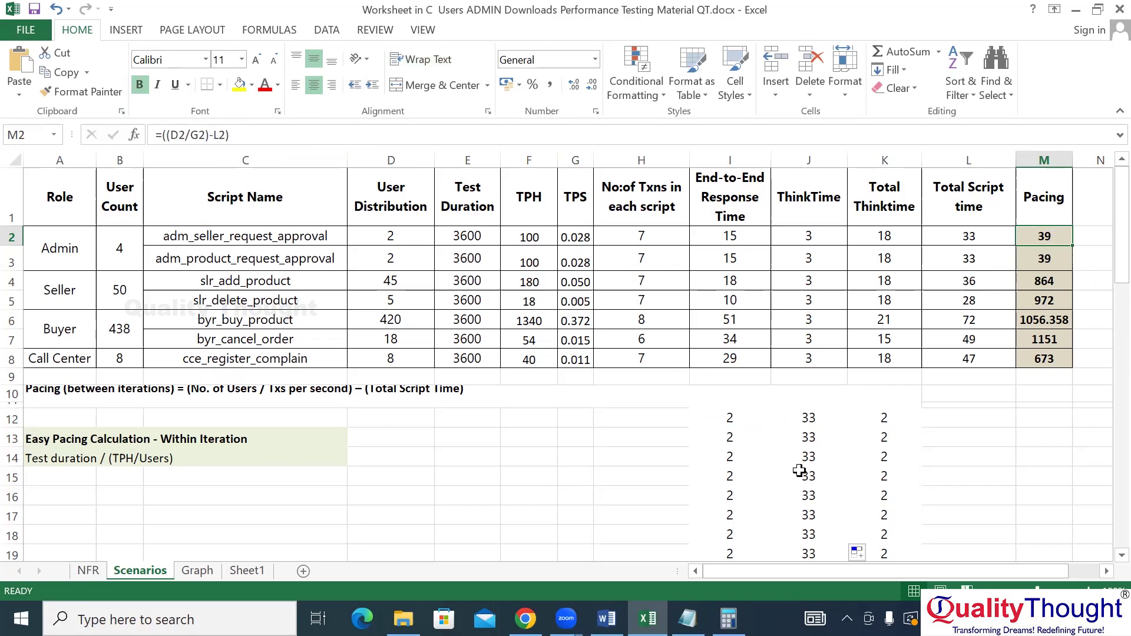
left_click(733, 419)
left_click_drag(790, 451, 863, 493)
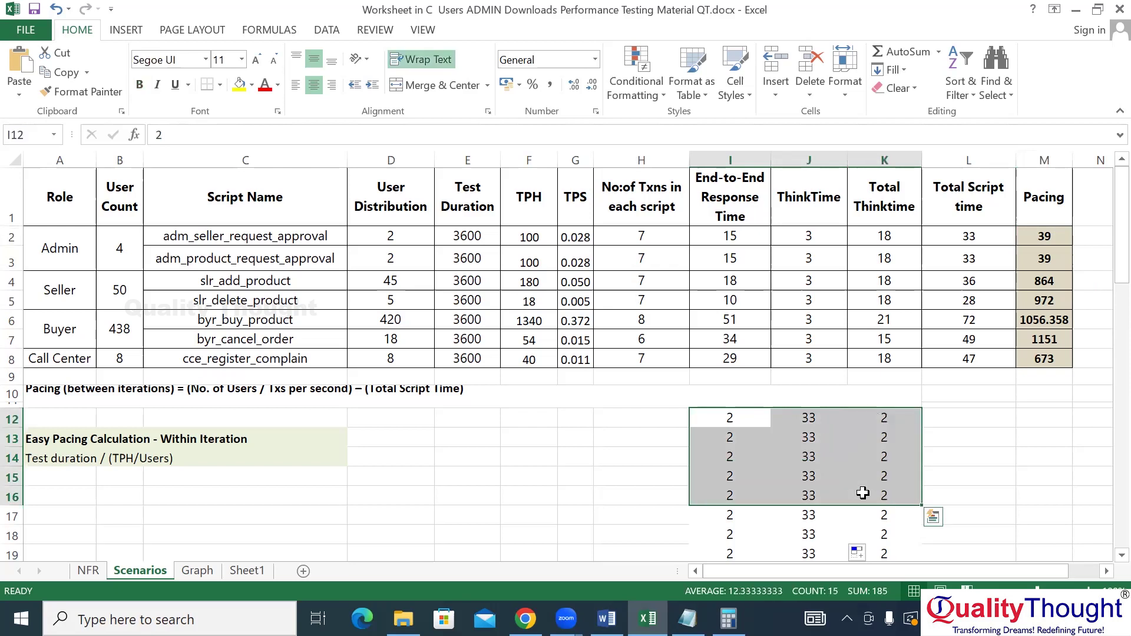
left_click(1080, 390)
left_click_drag(731, 418, 806, 482)
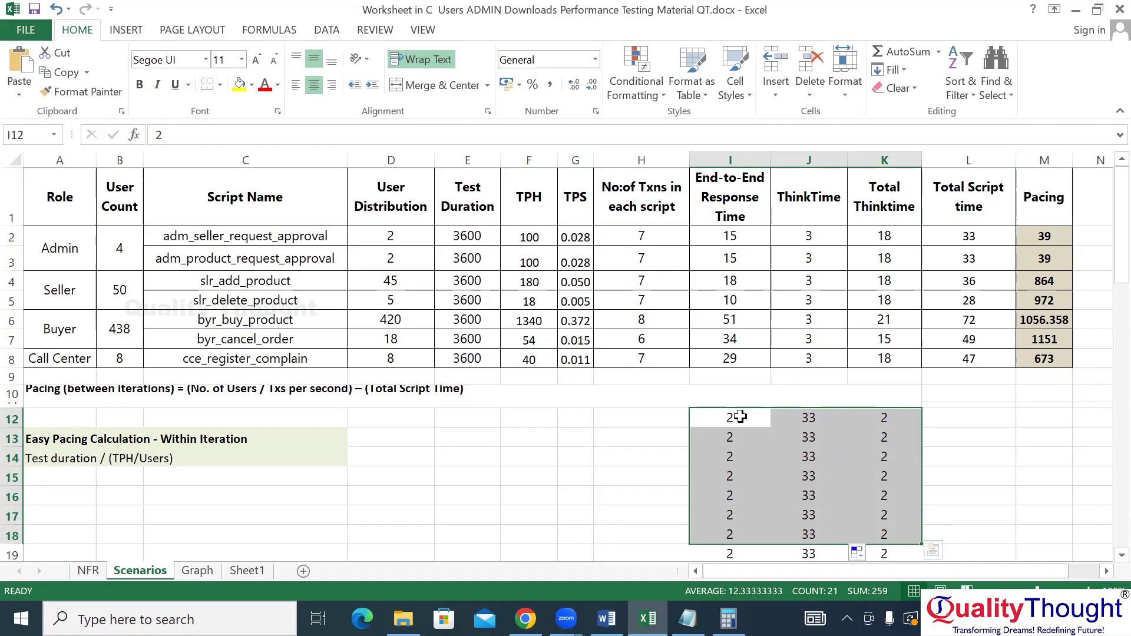
left_click(1050, 233)
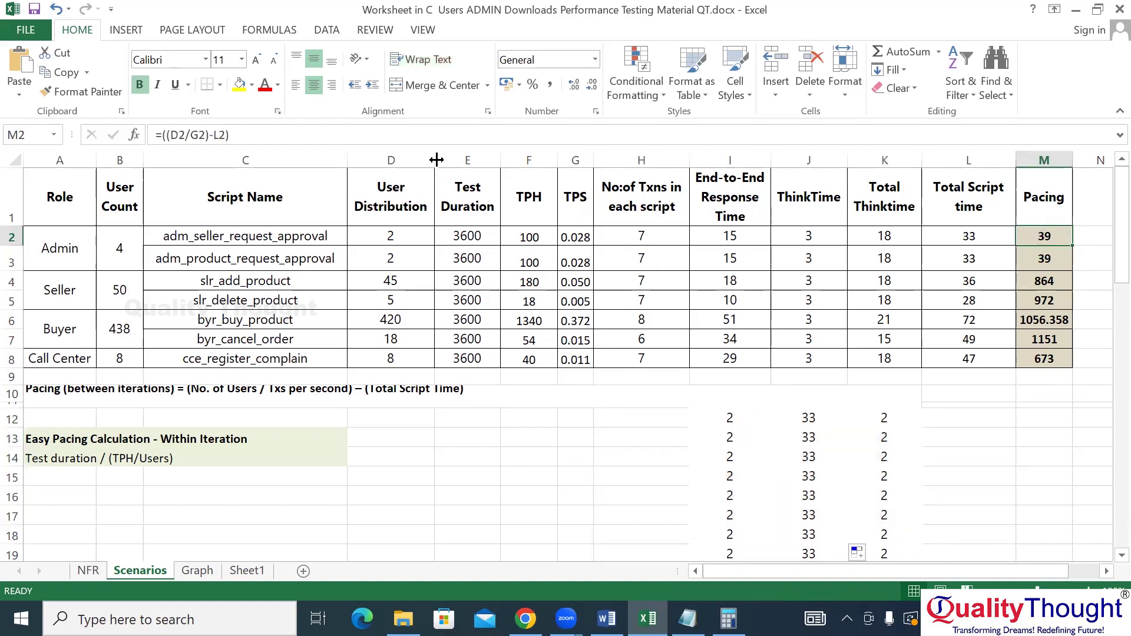
left_click_drag(76, 195, 1101, 354)
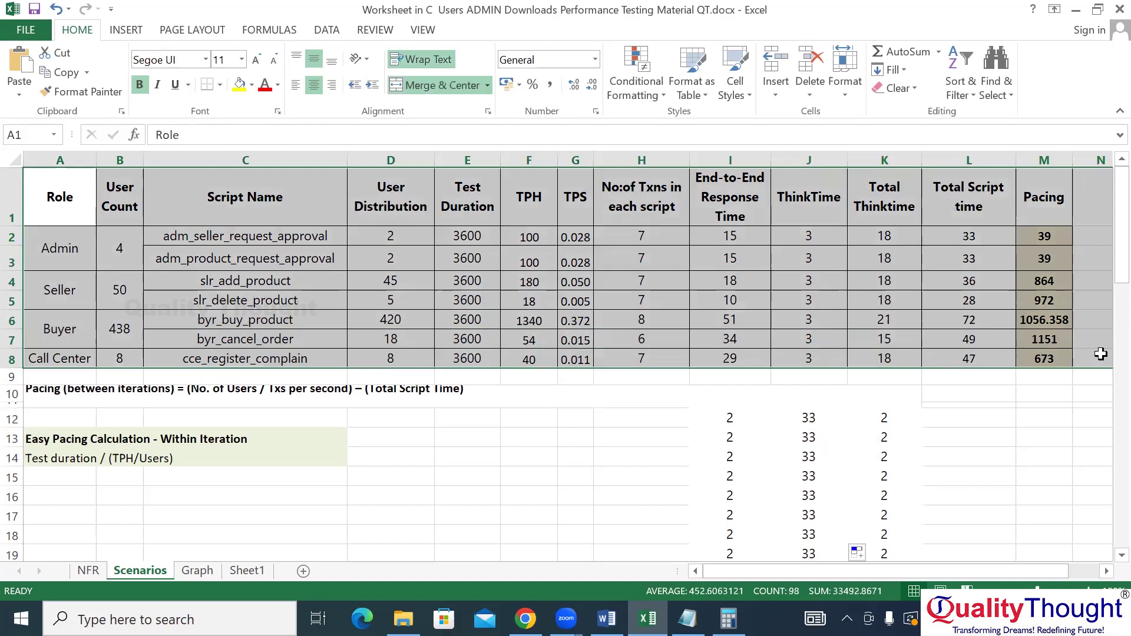
left_click(988, 425)
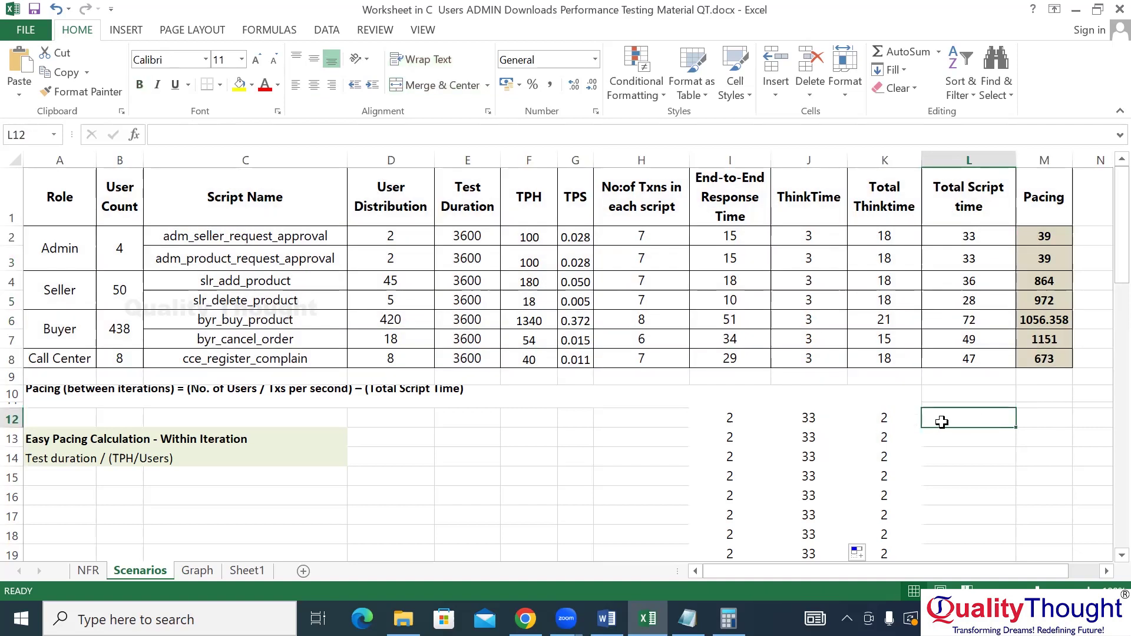
Highlight the example iterations one row at a time across columns I to K, from row 12 to row 15
left_click_drag(890, 418, 891, 438)
left_click_drag(731, 420, 863, 418)
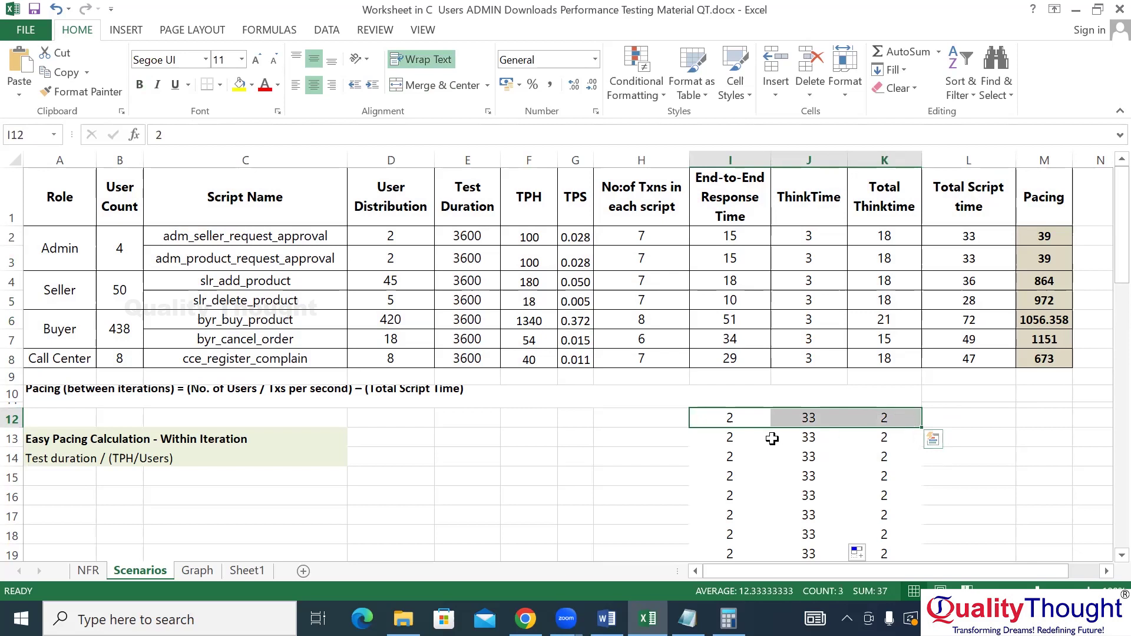
left_click_drag(740, 437, 869, 429)
left_click_drag(728, 459, 880, 458)
left_click(734, 476)
left_click_drag(734, 476, 913, 471)
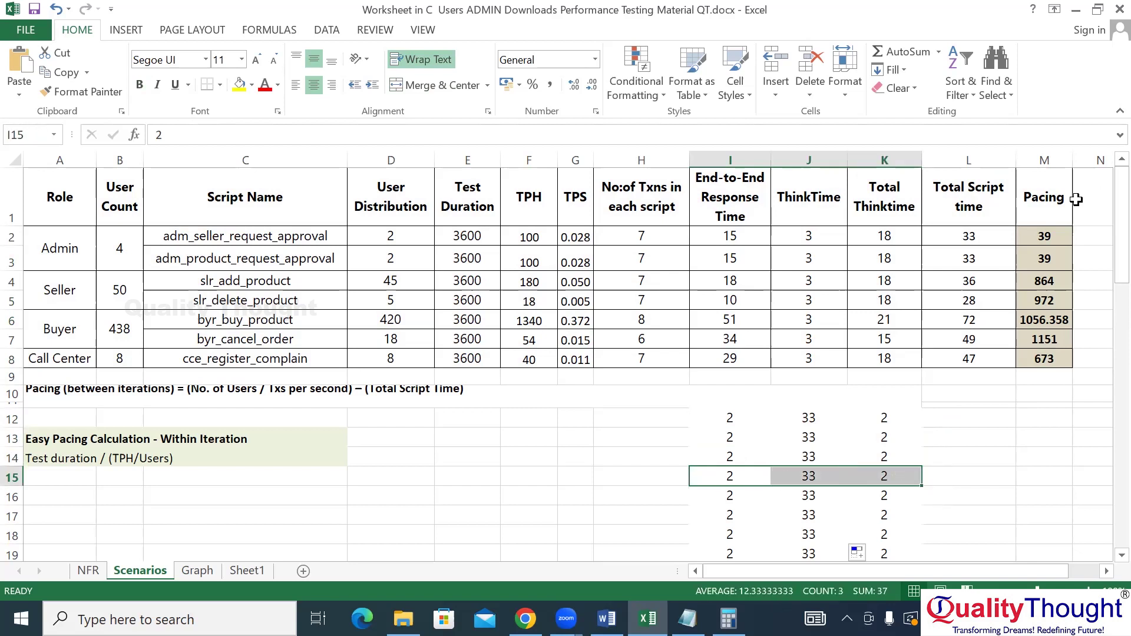
Inspect the Pacing formulas in M2:M8 and the between-iterations pacing formula in A10, relating them to the example iteration in I12:K12
left_click_drag(1025, 236, 1032, 353)
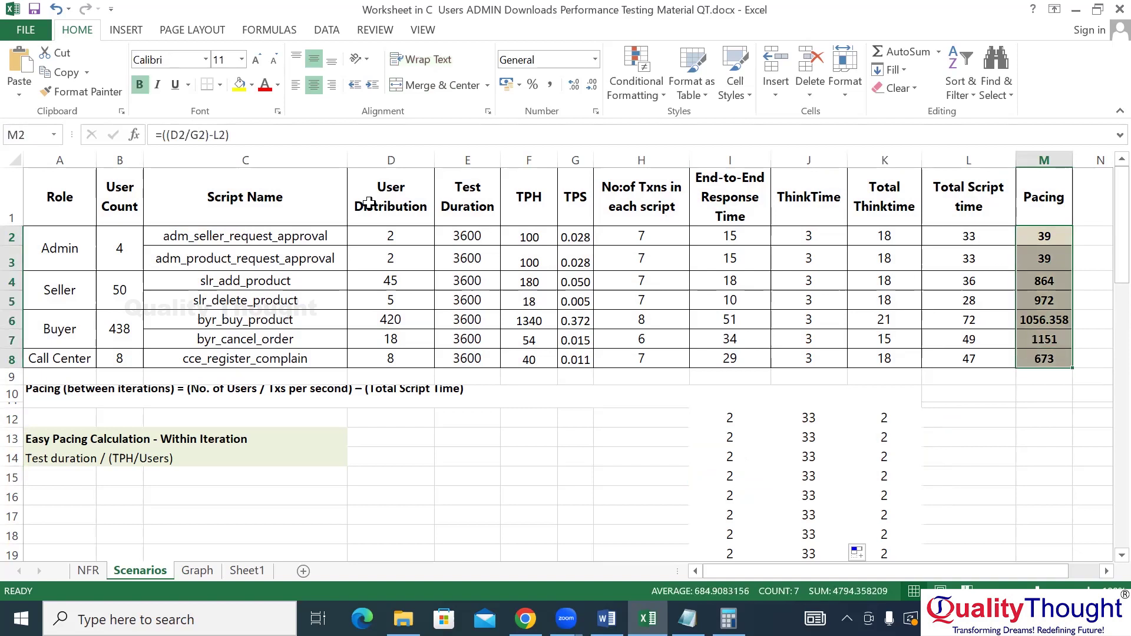
left_click(1055, 229)
left_click(283, 262)
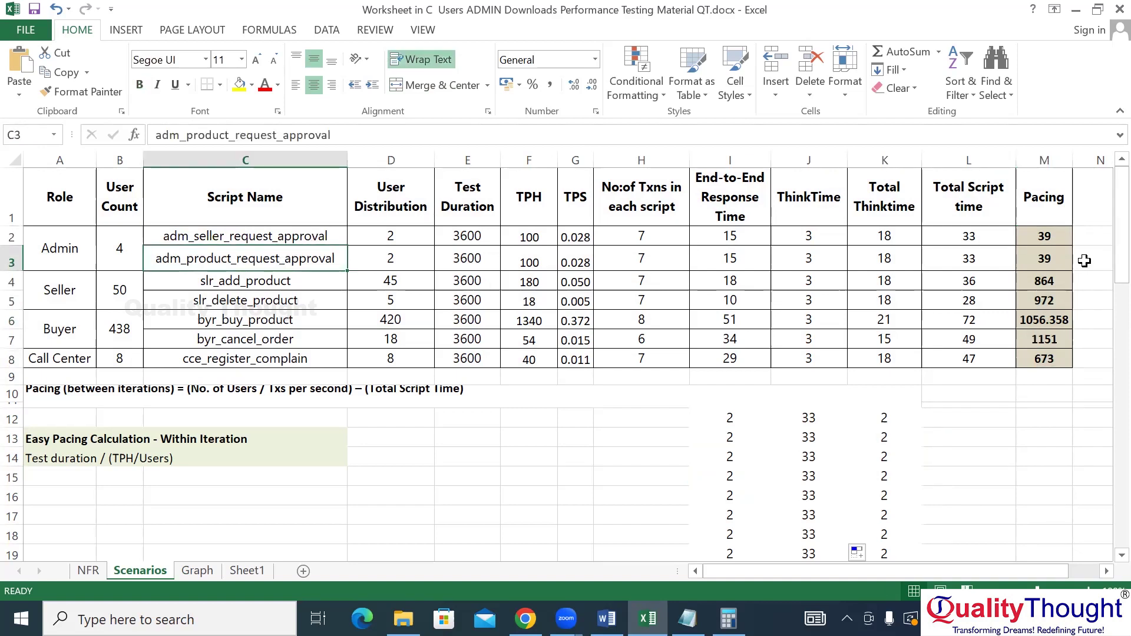
left_click(1054, 257)
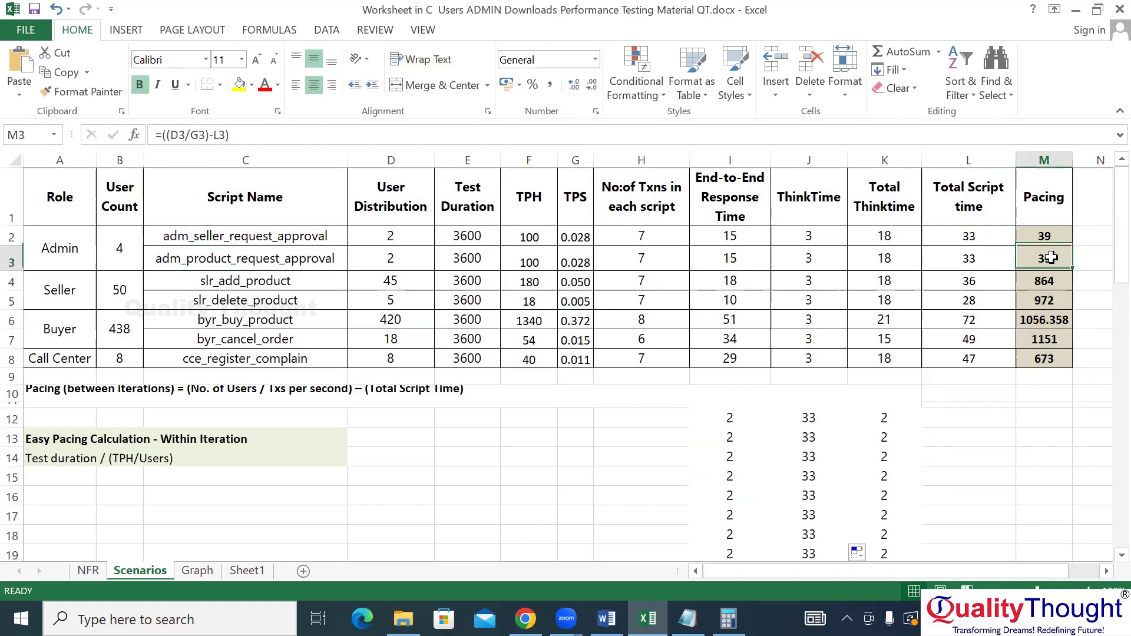
left_click(1046, 282)
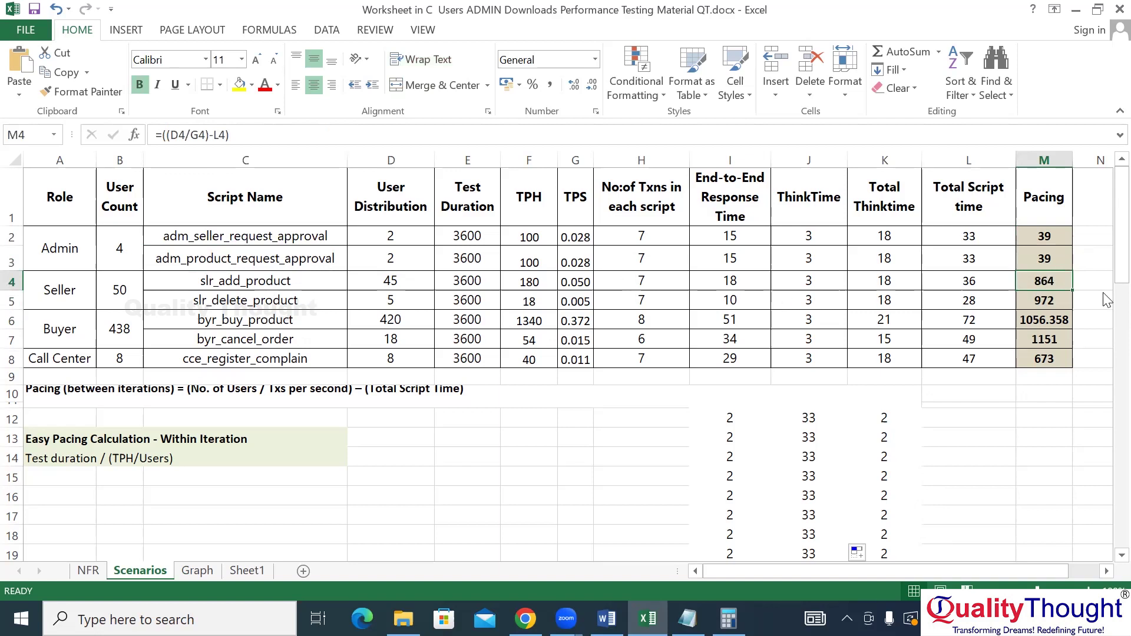
left_click(1050, 297)
left_click_drag(1059, 237, 1050, 359)
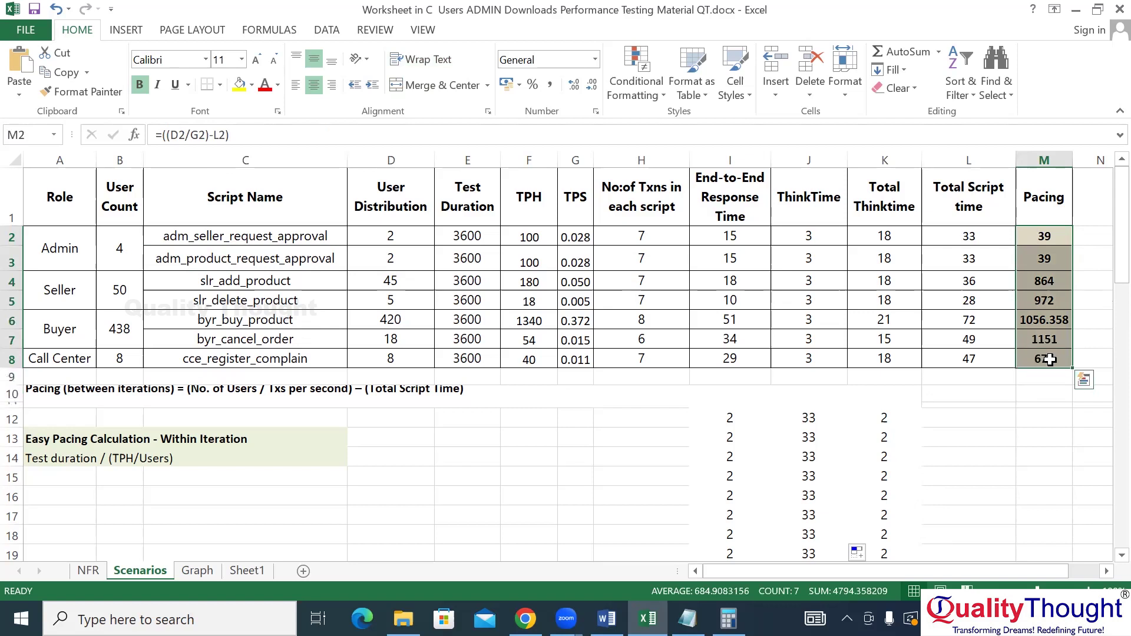
left_click(137, 398)
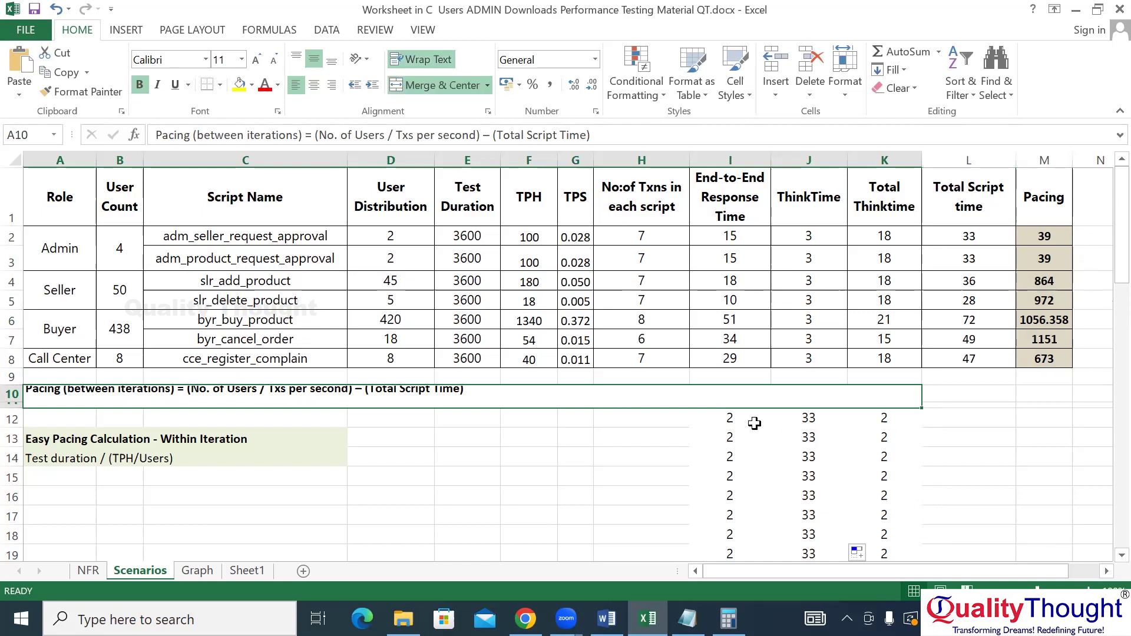
left_click_drag(755, 423, 868, 419)
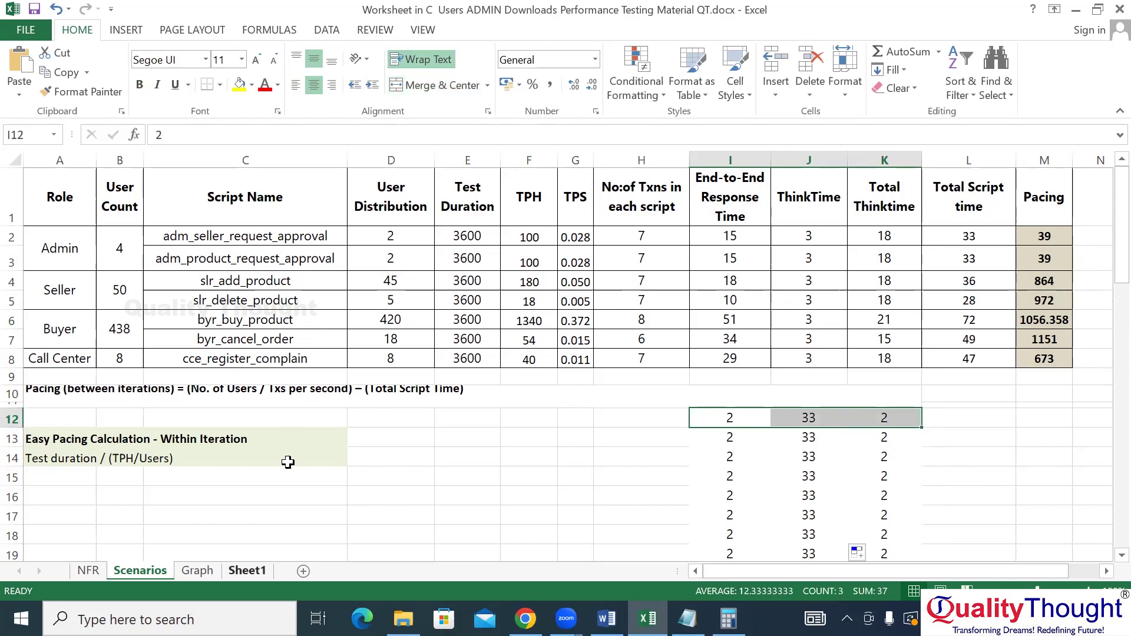
Move Sheet1 ahead of Graph so that it directly follows the Scenarios sheet
key("ctrl+Page_Down")
key("ctrl+Page_Down")
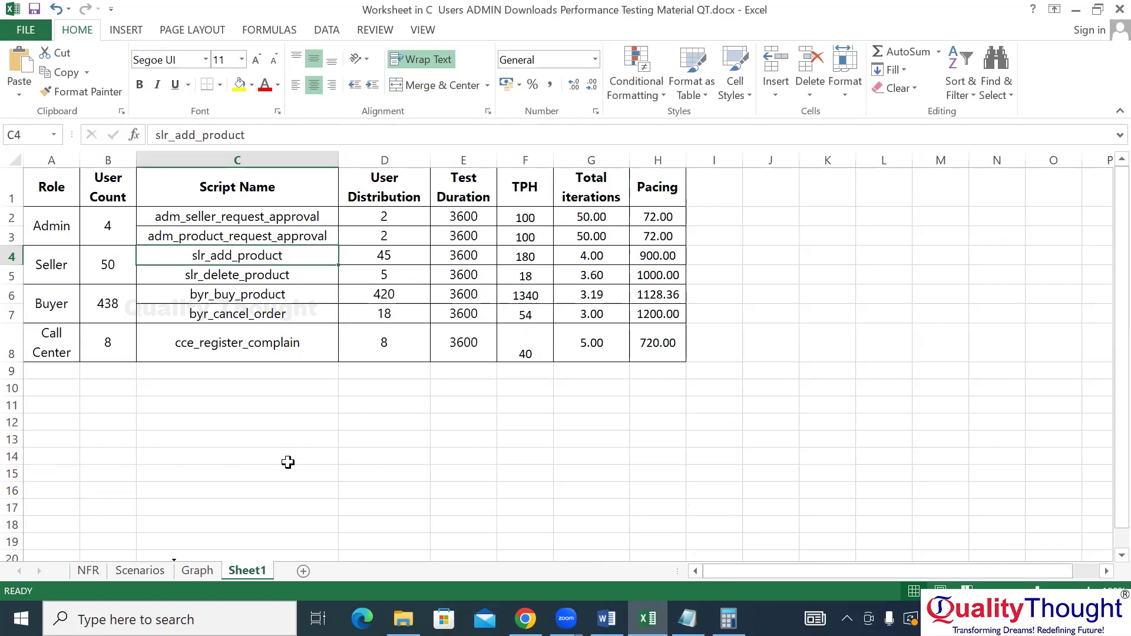
key("ctrl+Page_Up")
key("ctrl+shift+Page_Down")
key("ctrl+Page_Down")
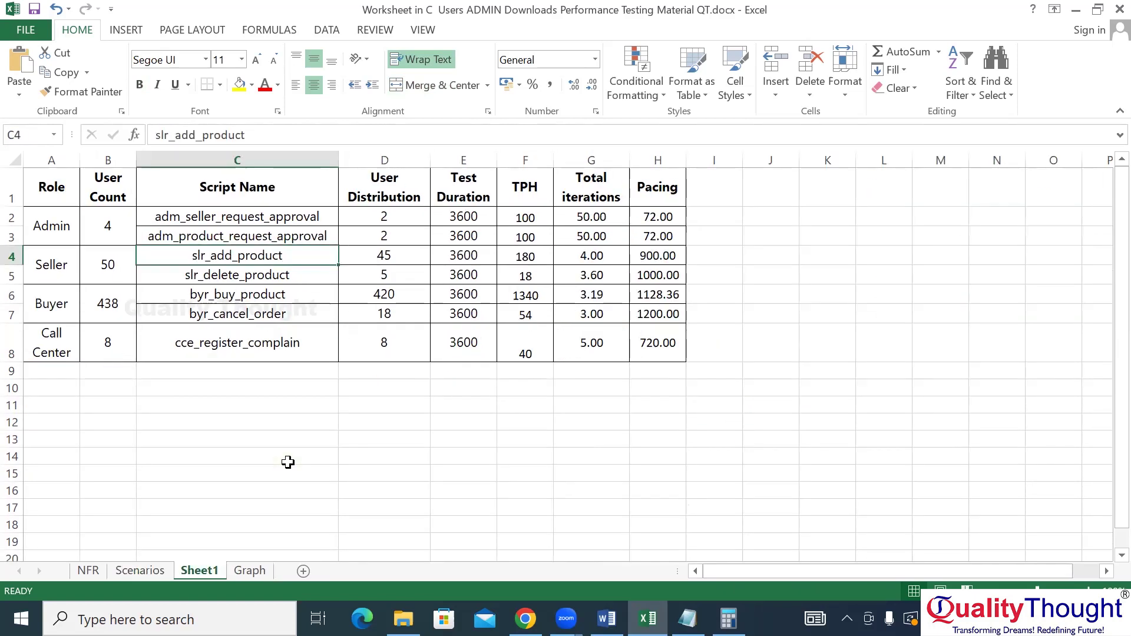
key("ctrl+shift+Page_Up")
key("ctrl+Page_Up")
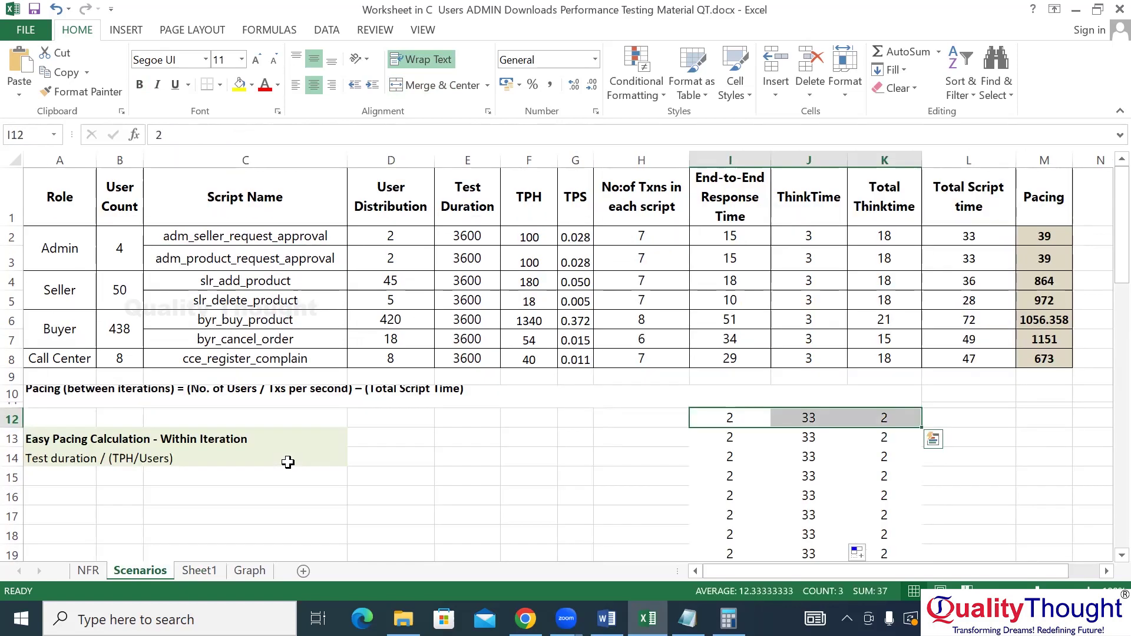
Open Sheet1 and examine its Test Duration and TPH columns, and how Total iterations in G2 derives from D2 and F2
key("ctrl+Page_Down")
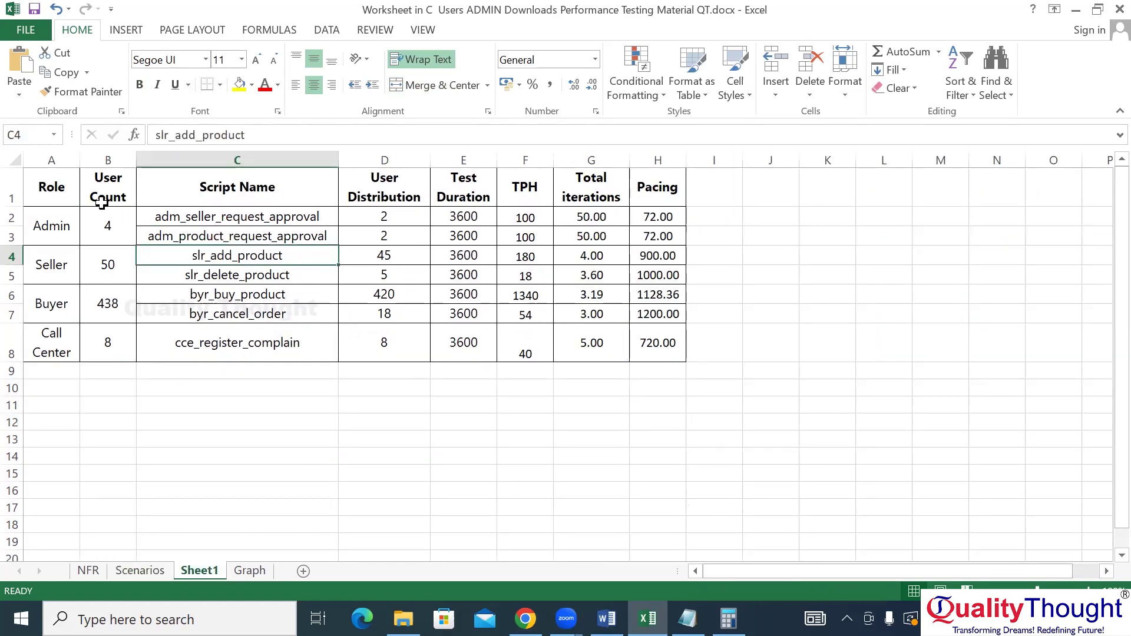
mouse_move(59, 189)
left_mouse_down()
mouse_move(613, 260)
mouse_move(662, 344)
mouse_move(717, 346)
mouse_move(93, 240)
mouse_move(72, 197)
left_mouse_up()
left_click(718, 346)
left_click(72, 197)
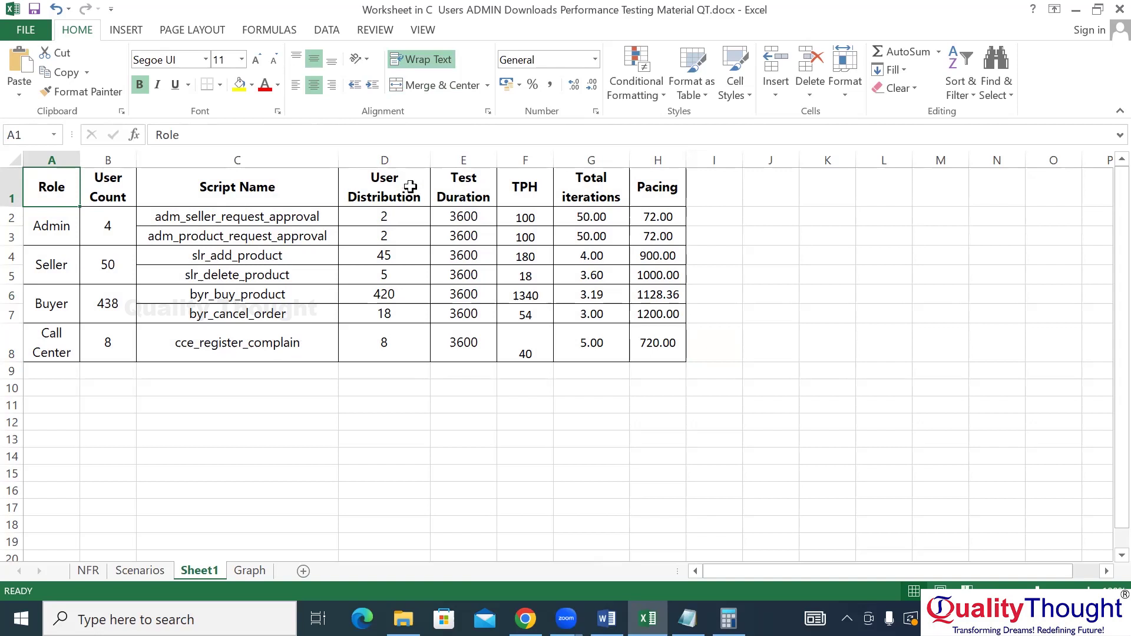
left_click(489, 159)
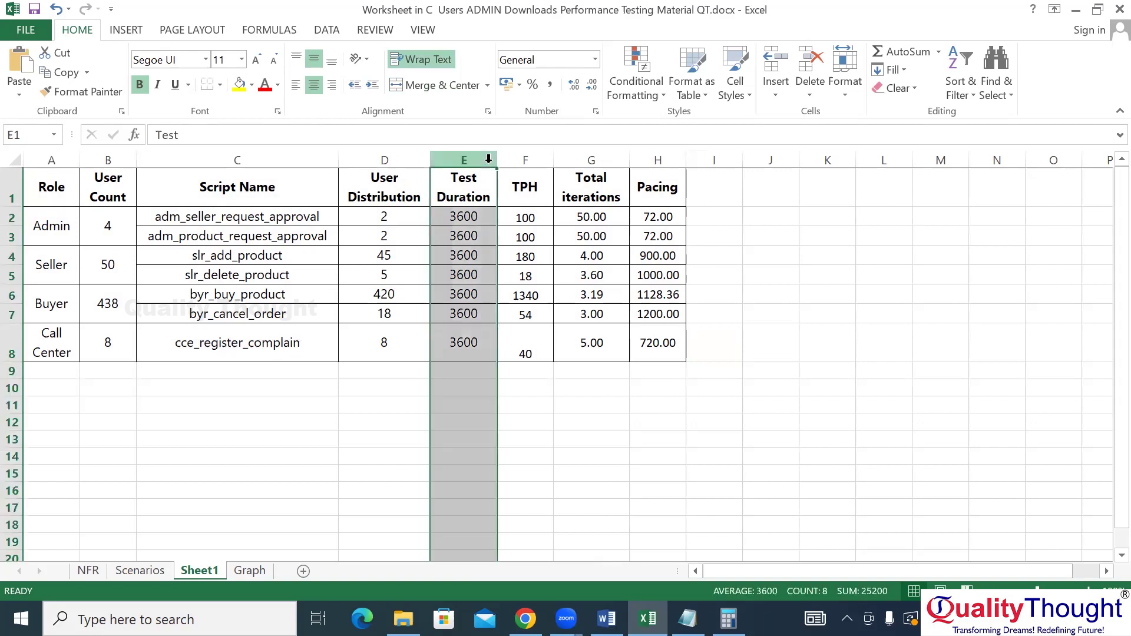
left_click(524, 157)
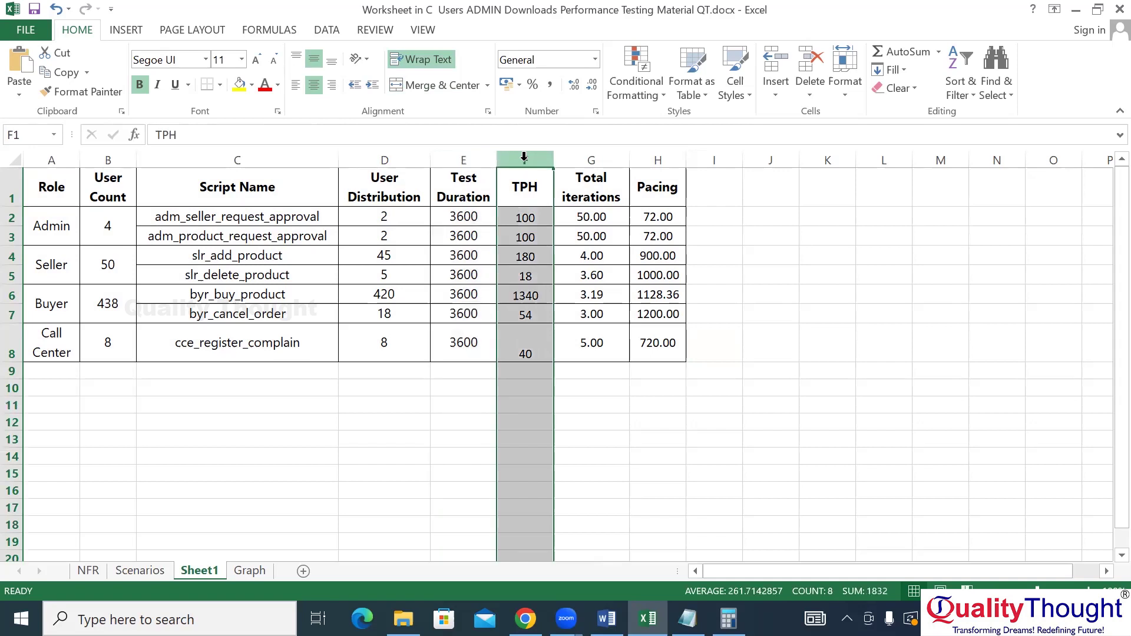
left_click(587, 211)
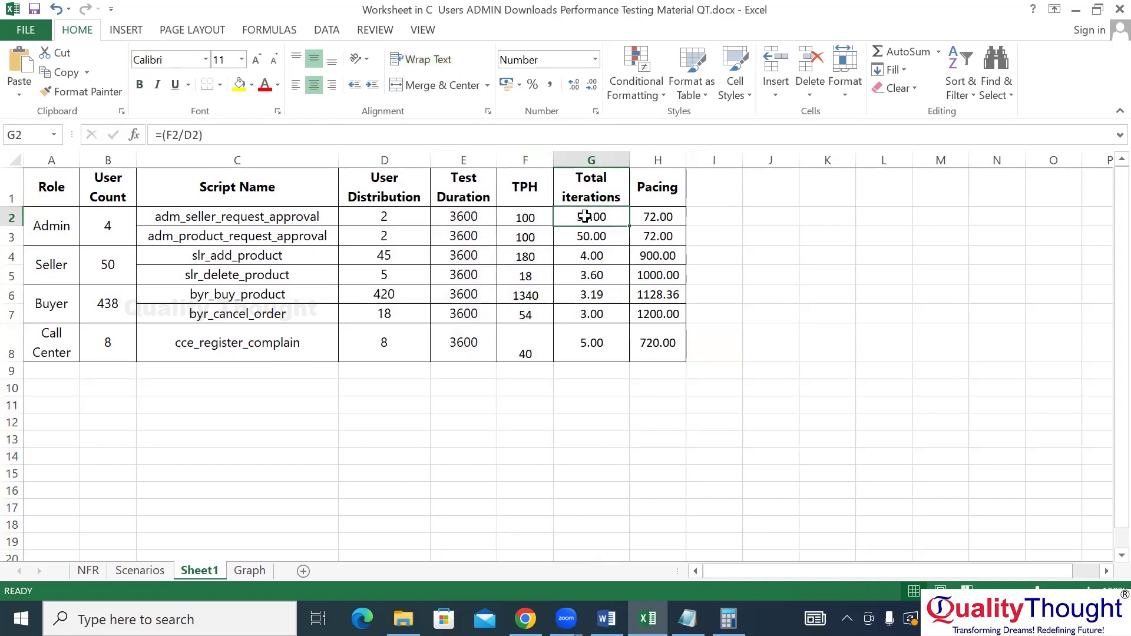
left_click(387, 217)
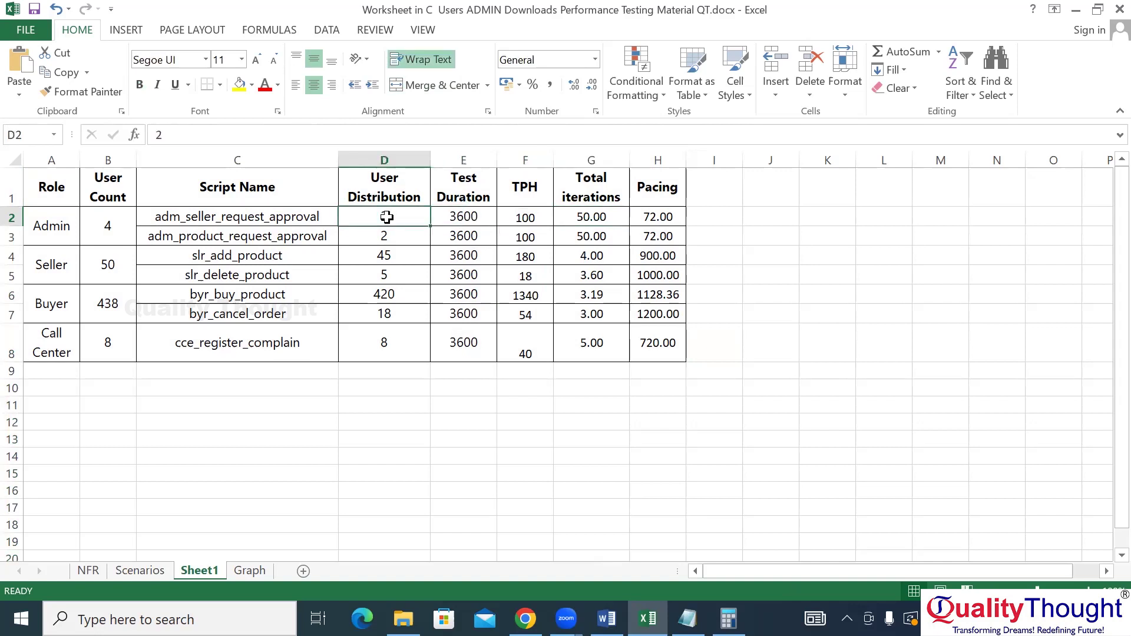
left_click(529, 219)
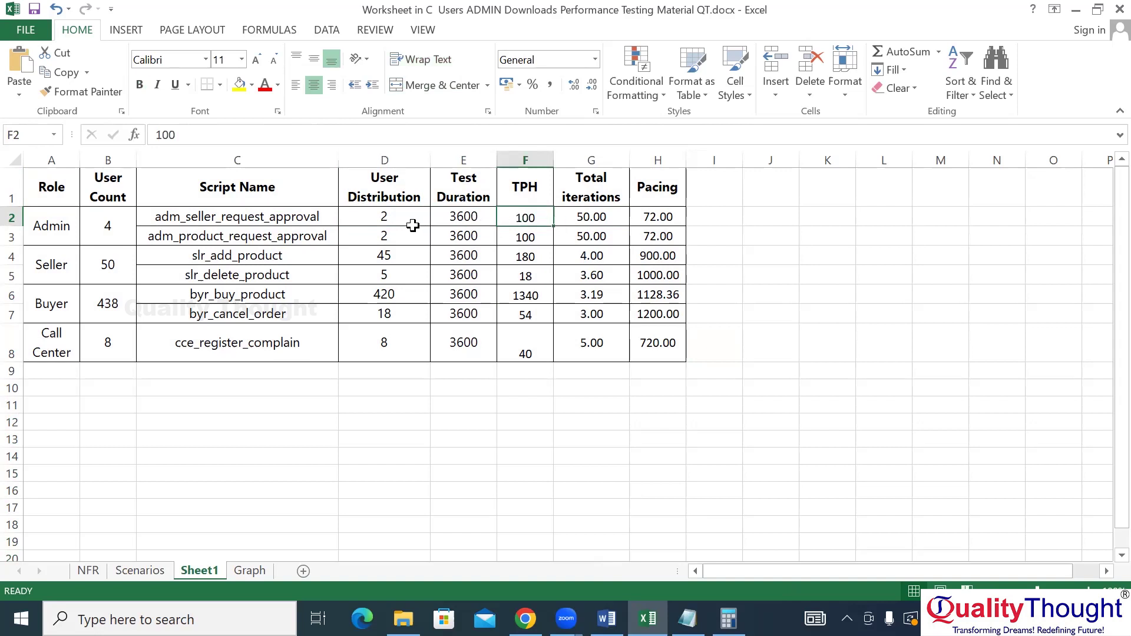
Start a small example beside the table by entering 2 in K2 and 1 in L2
left_click(821, 221)
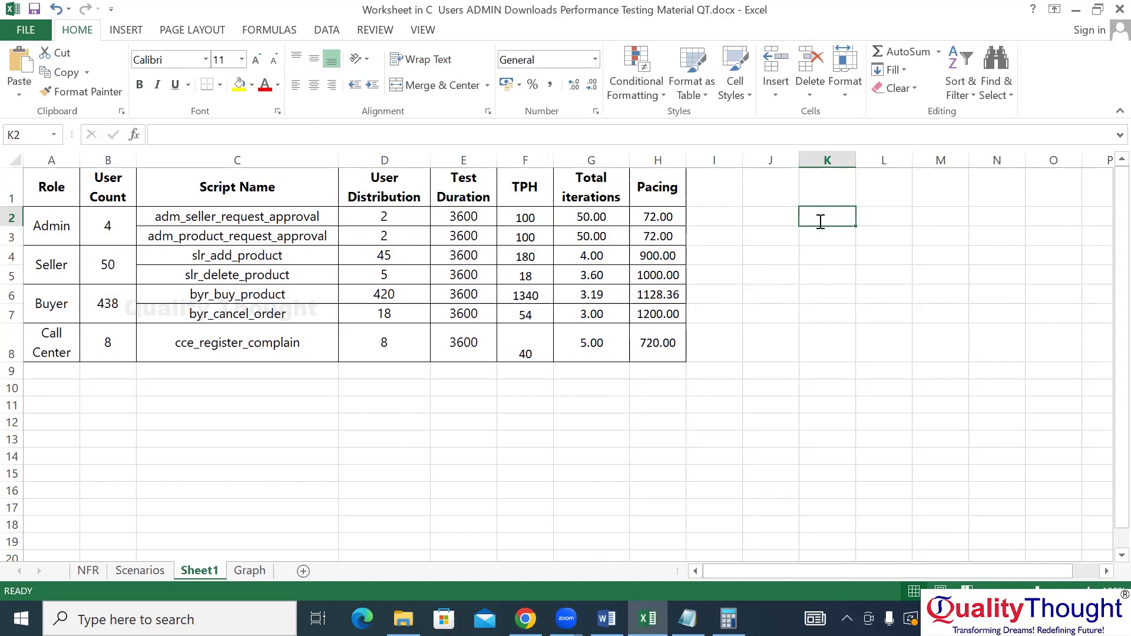
type("2")
left_click(877, 220)
type("1")
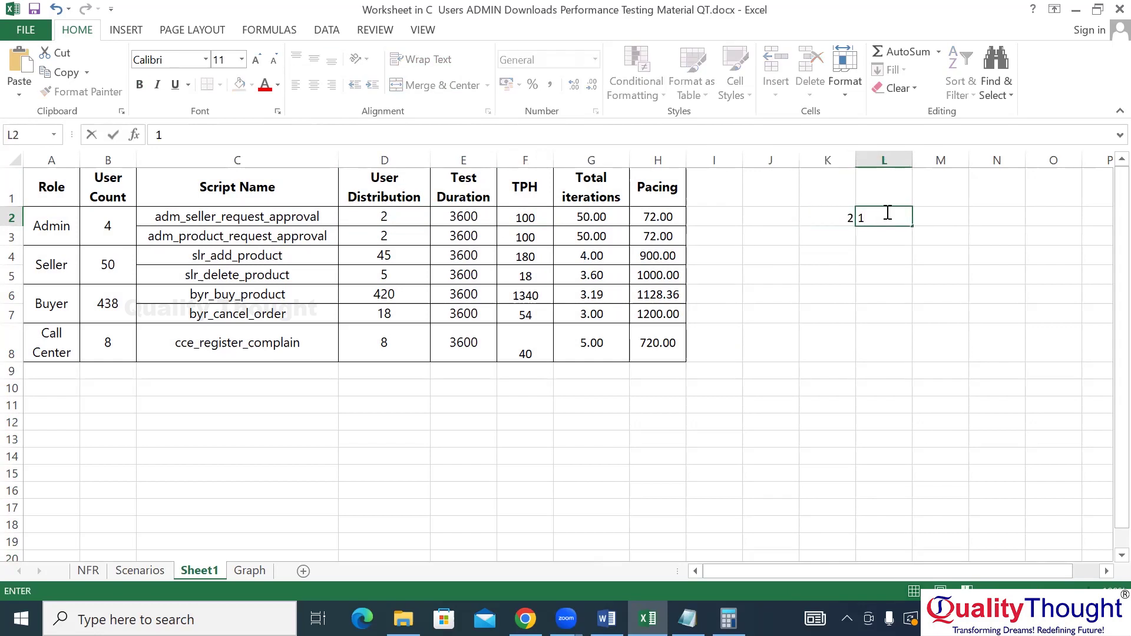
Label the example columns in K1:M1 as users, iteration and transactions
left_click(848, 195)
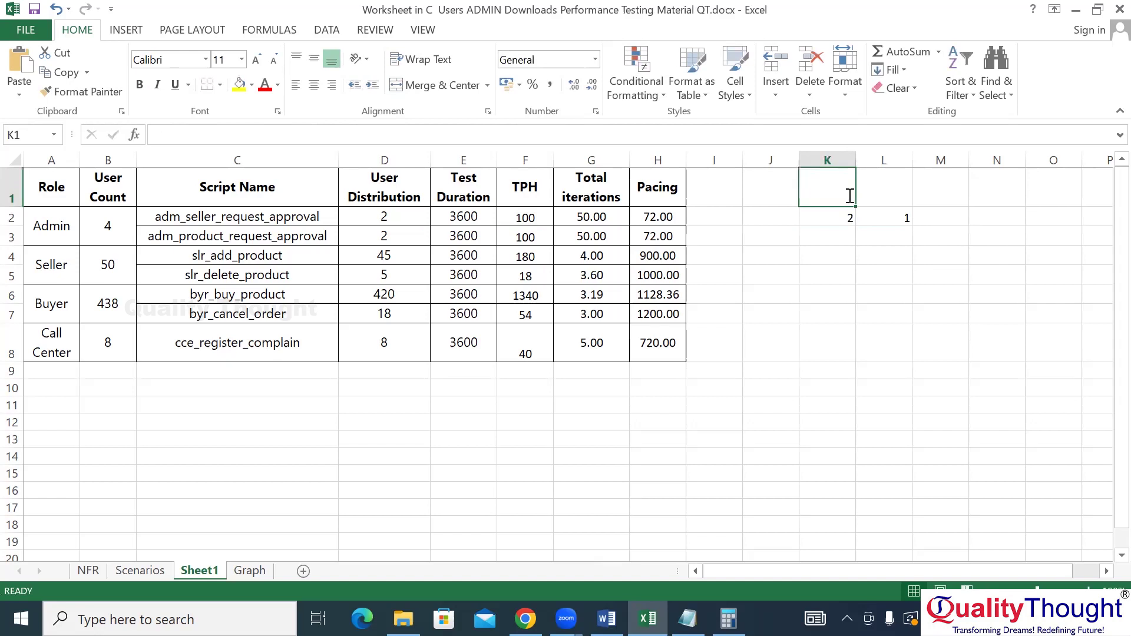
type("users")
key("Tab")
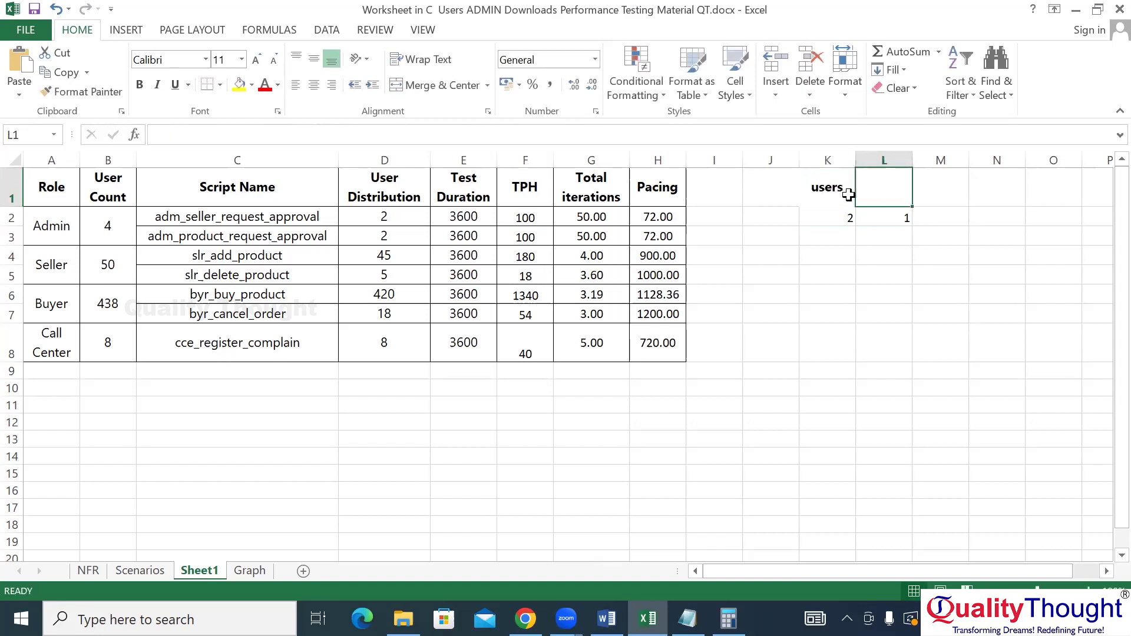
type("iteration")
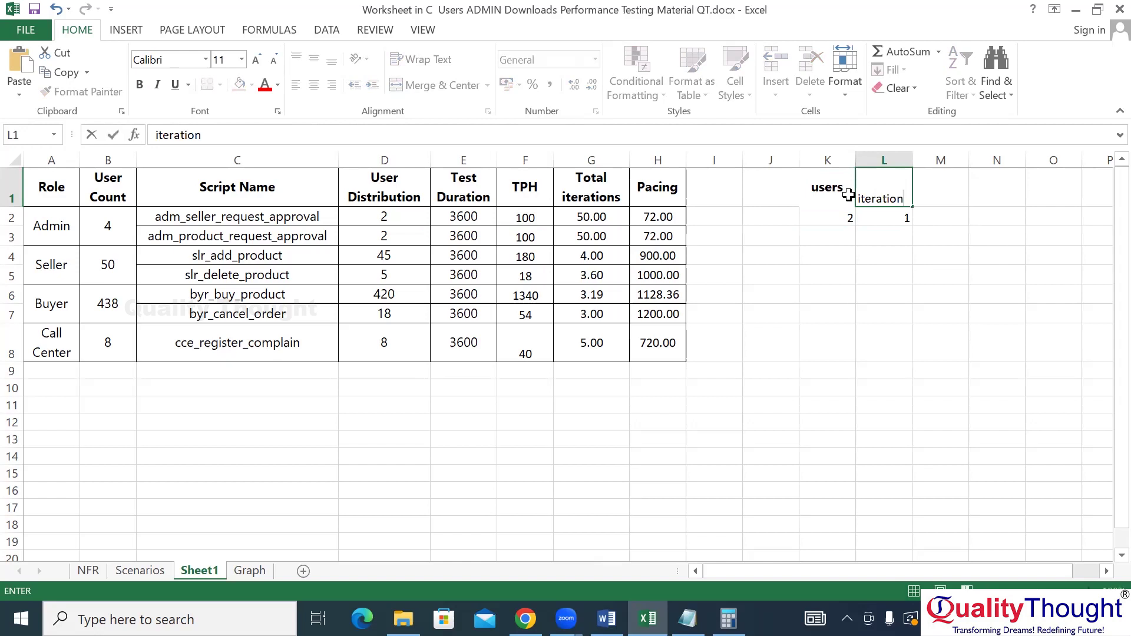
key("Tab")
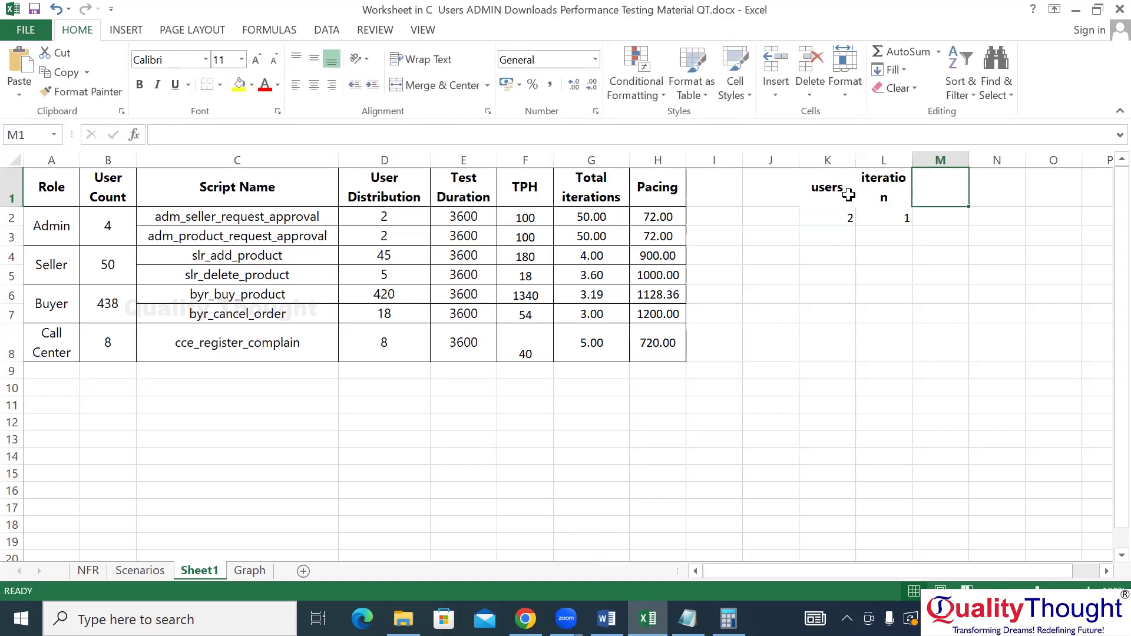
type("transactions")
key("Return")
Widen the iteration and transactions columns and centre the contents of columns K to M vertically and horizontally
left_click_drag(912, 159, 1012, 161)
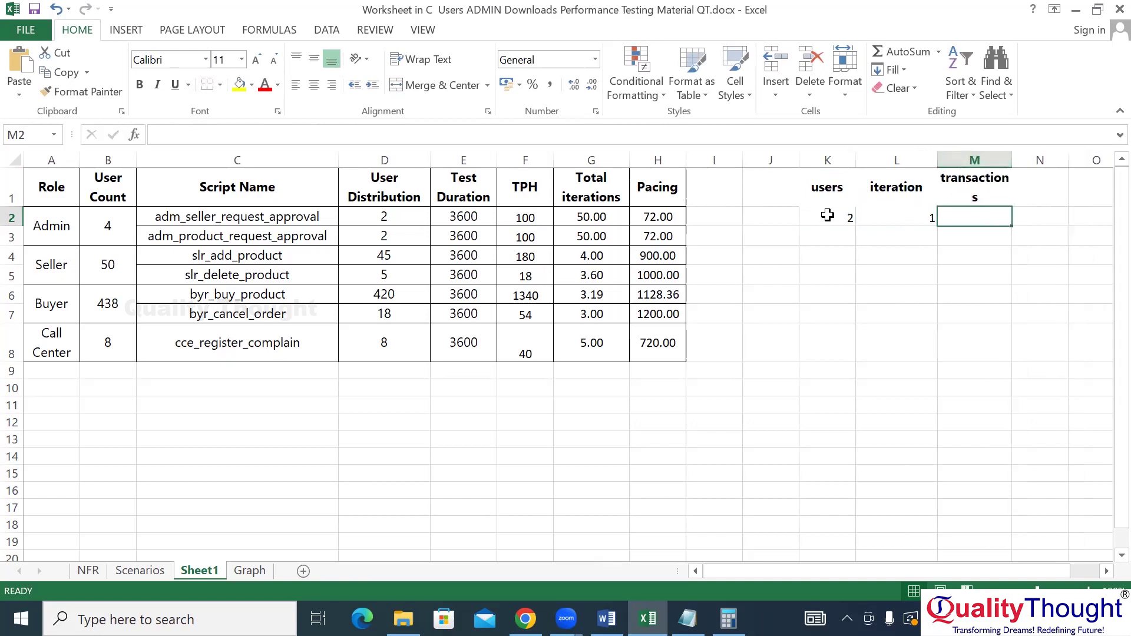
left_click_drag(842, 155, 996, 157)
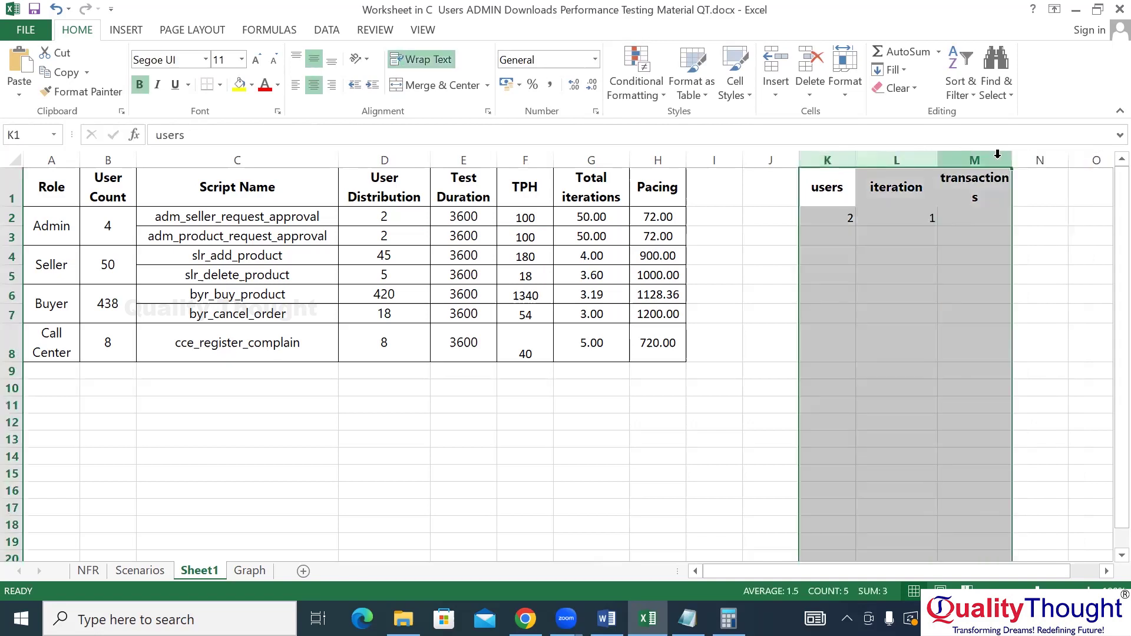
left_click(319, 62)
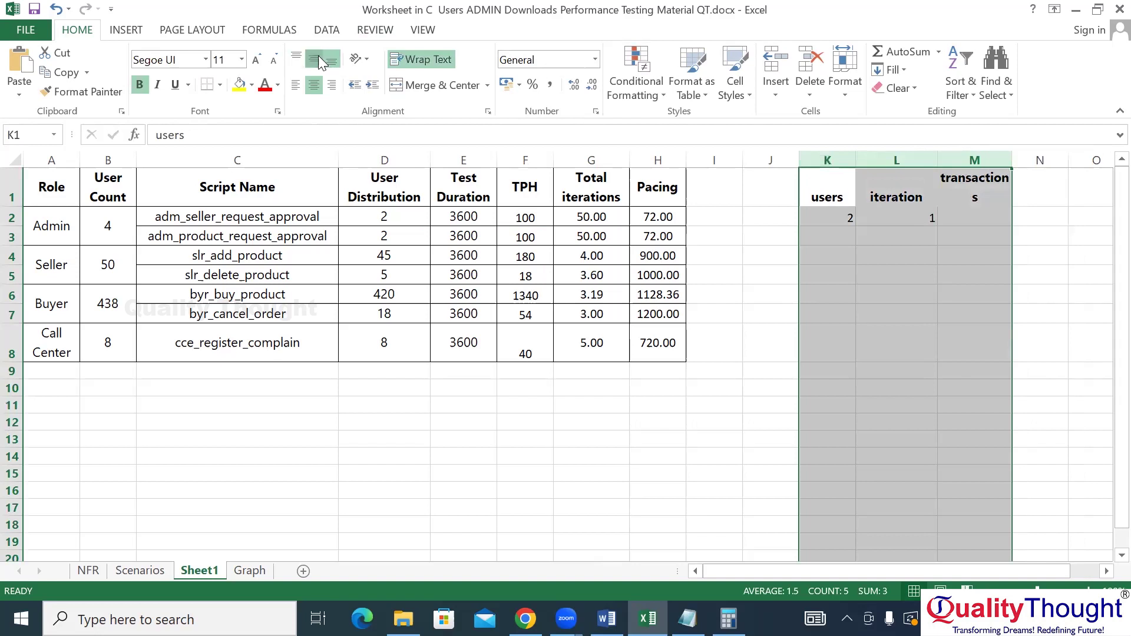
left_click(317, 86)
left_click(317, 86)
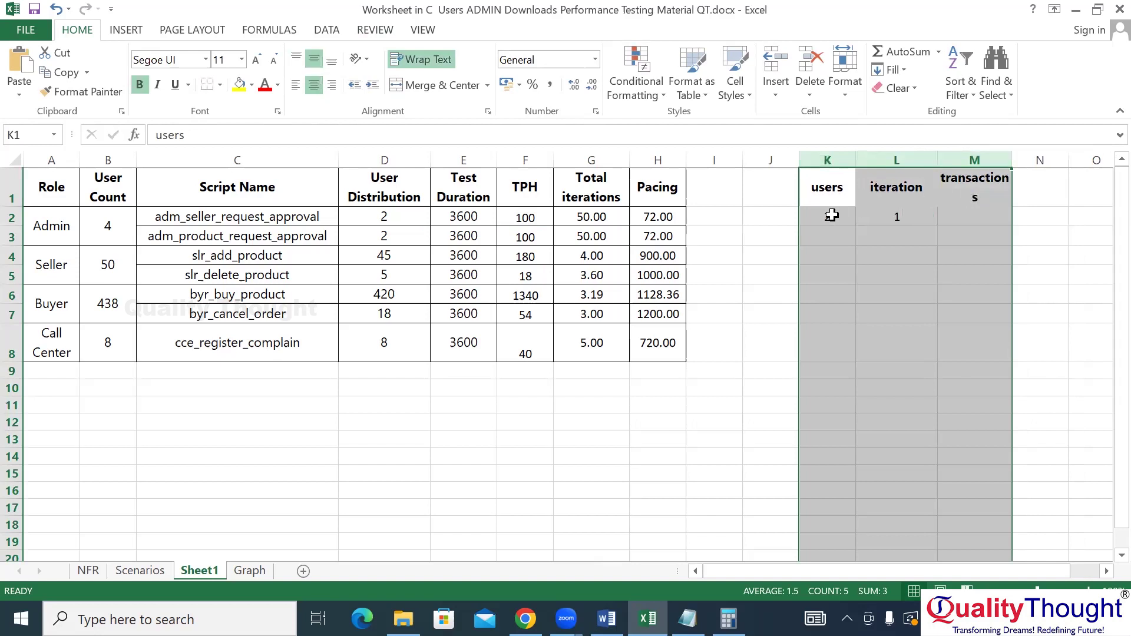
Record 2 transactions in M2 for the first example iteration with 2 users
left_click(830, 215)
left_click(918, 217)
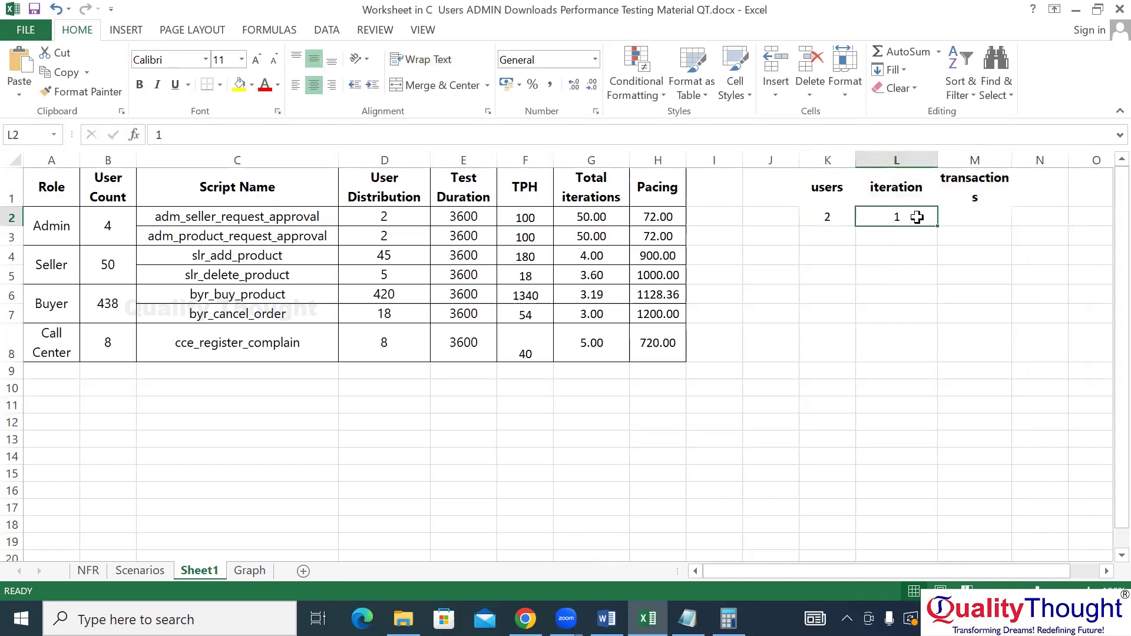
left_click(970, 217)
type("2")
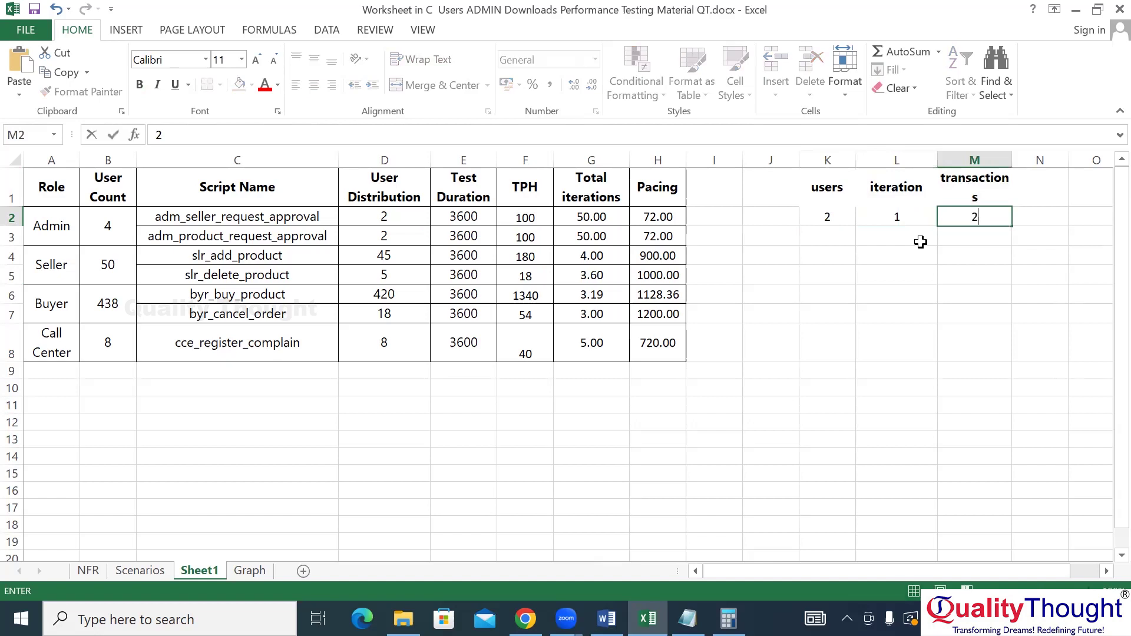
Add the second example row in K3:M3 with 2 users, iteration 2 and 2 transactions
left_click(838, 236)
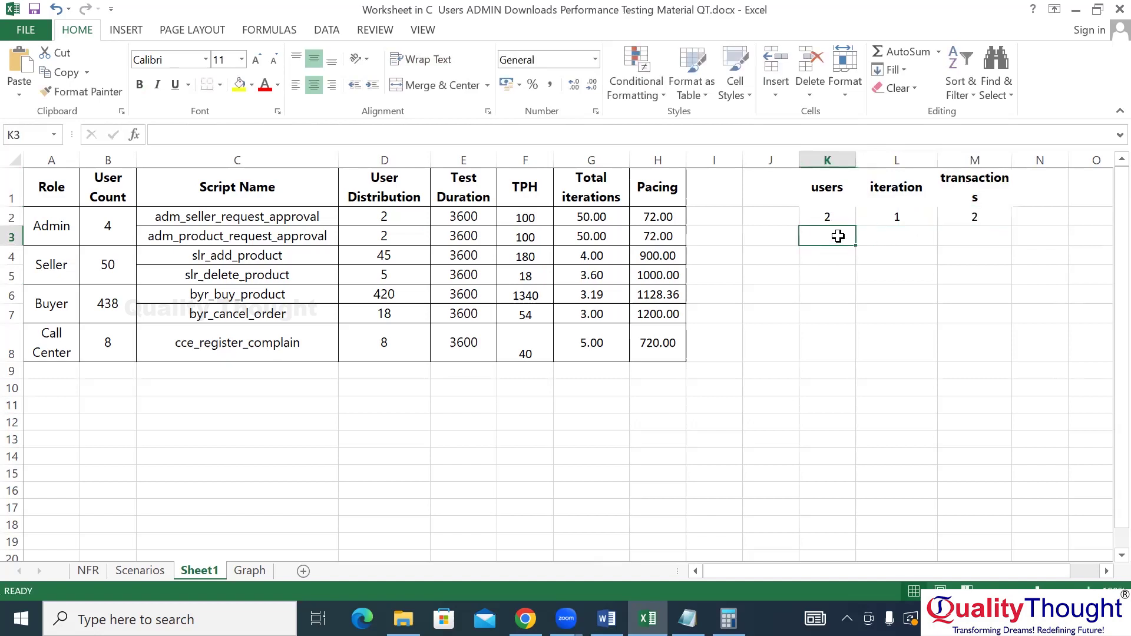
type("2")
left_click(900, 228)
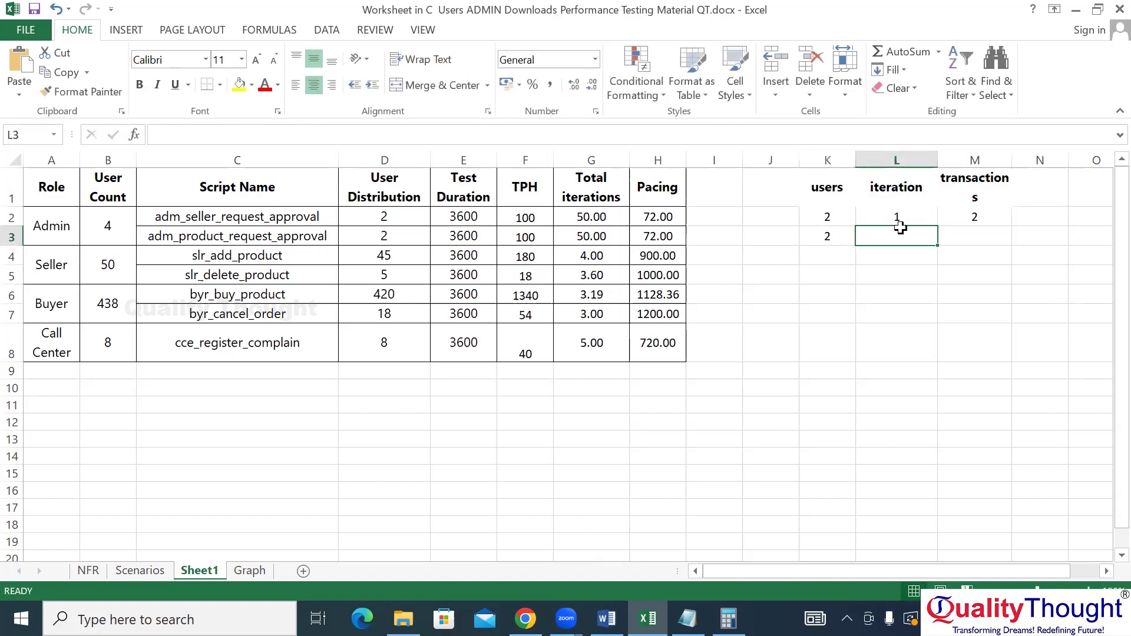
type("3")
type("2")
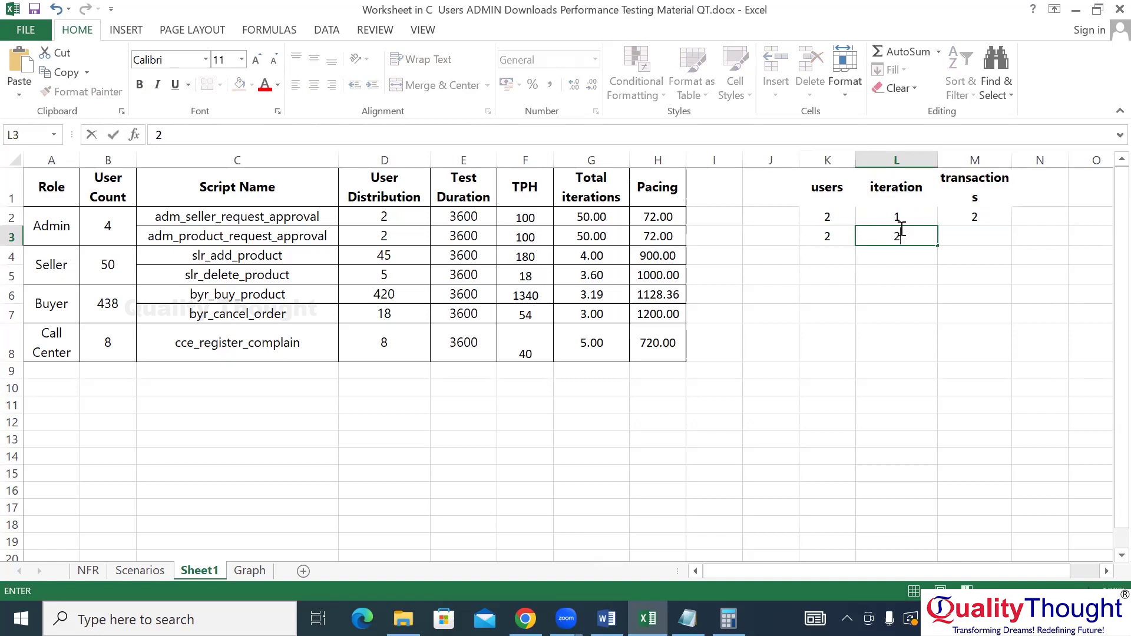
left_click(984, 235)
type("2")
Add the third example row in K4:M4 with 2 users, iteration 3 and 2 transactions
left_click(848, 254)
type("2")
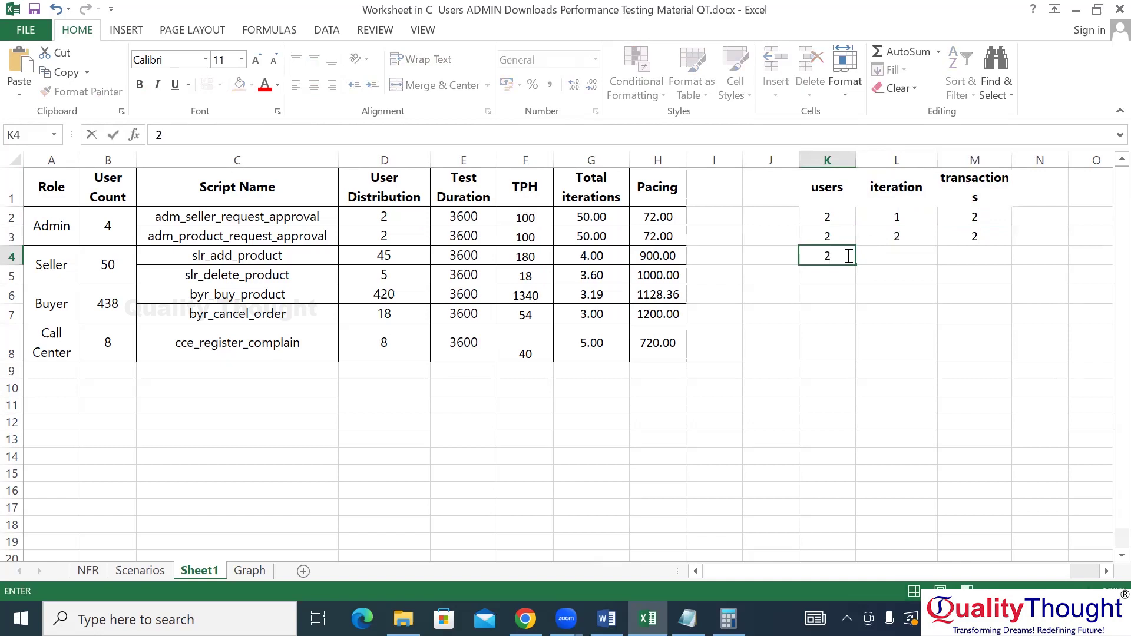
left_click(882, 256)
type("3")
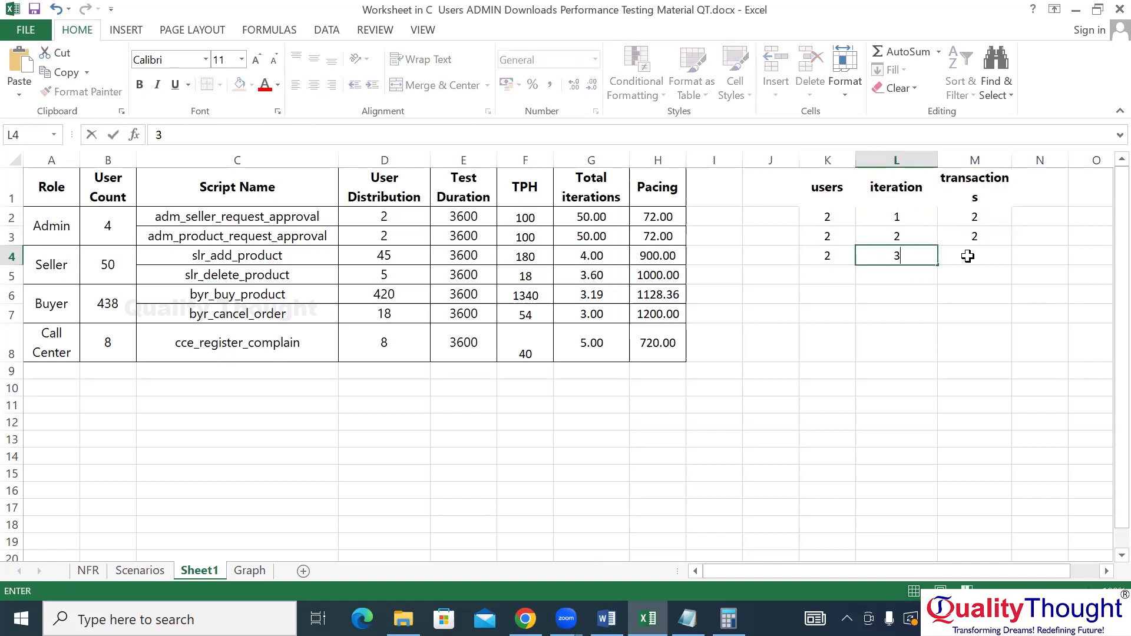
left_click(968, 255)
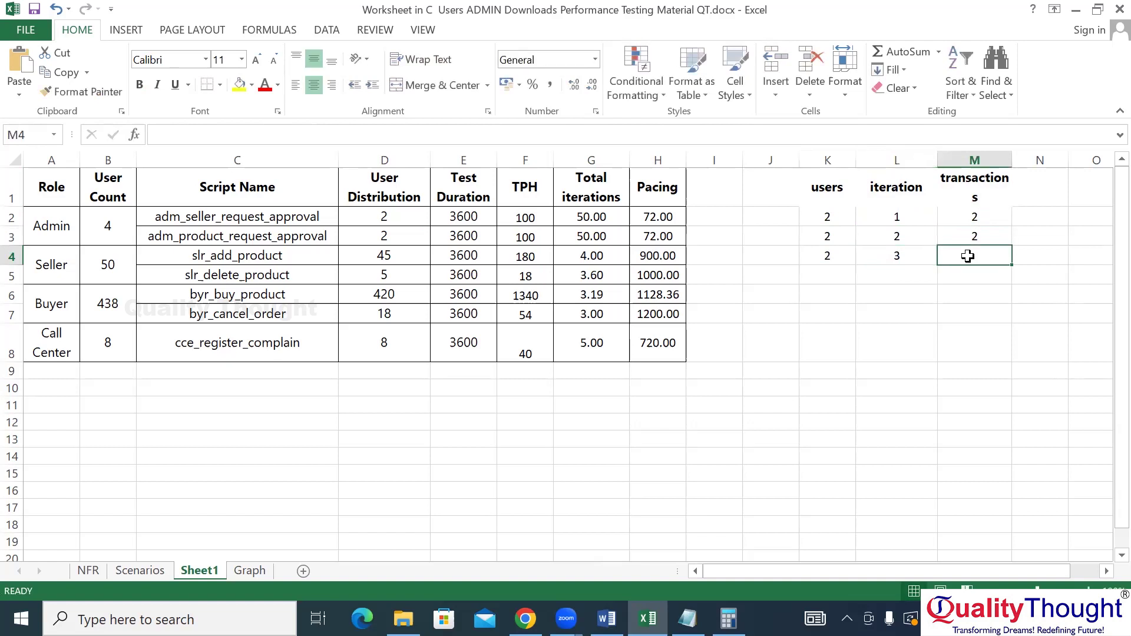
type("2")
Copy the value 2 from M2 down the transactions column to M18 and highlight the filled range
left_click_drag(1000, 215, 1011, 553)
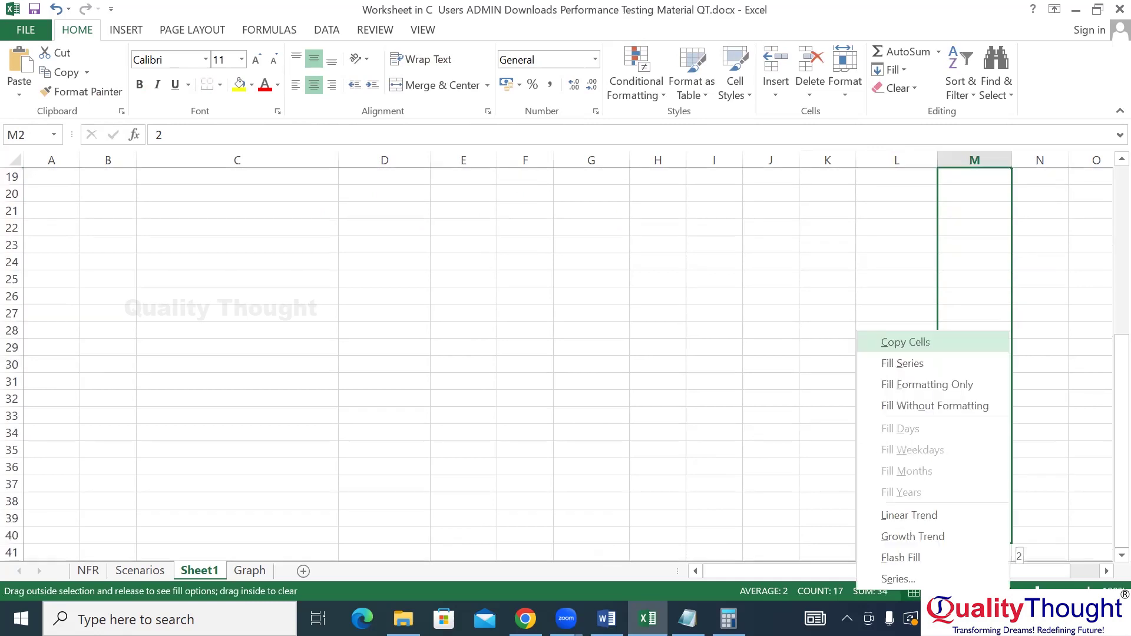
left_click(1077, 436)
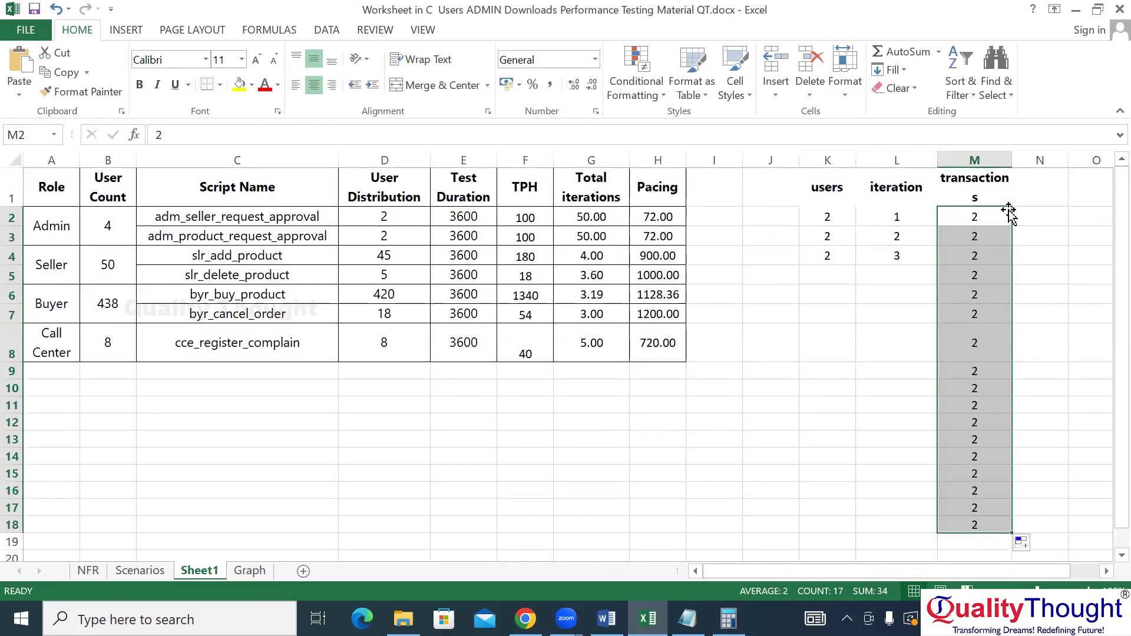
left_click_drag(983, 214, 975, 542)
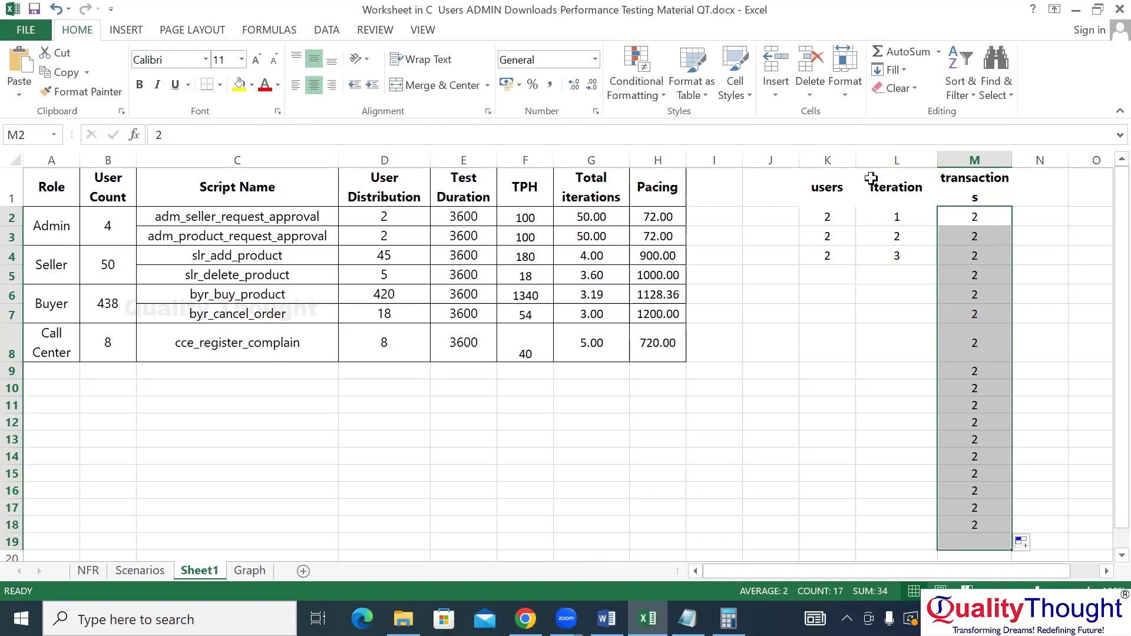
Examine how Total iterations in G2:G8 derives from TPH and User Distribution, and inspect the Pacing formula in H2
left_click(587, 215)
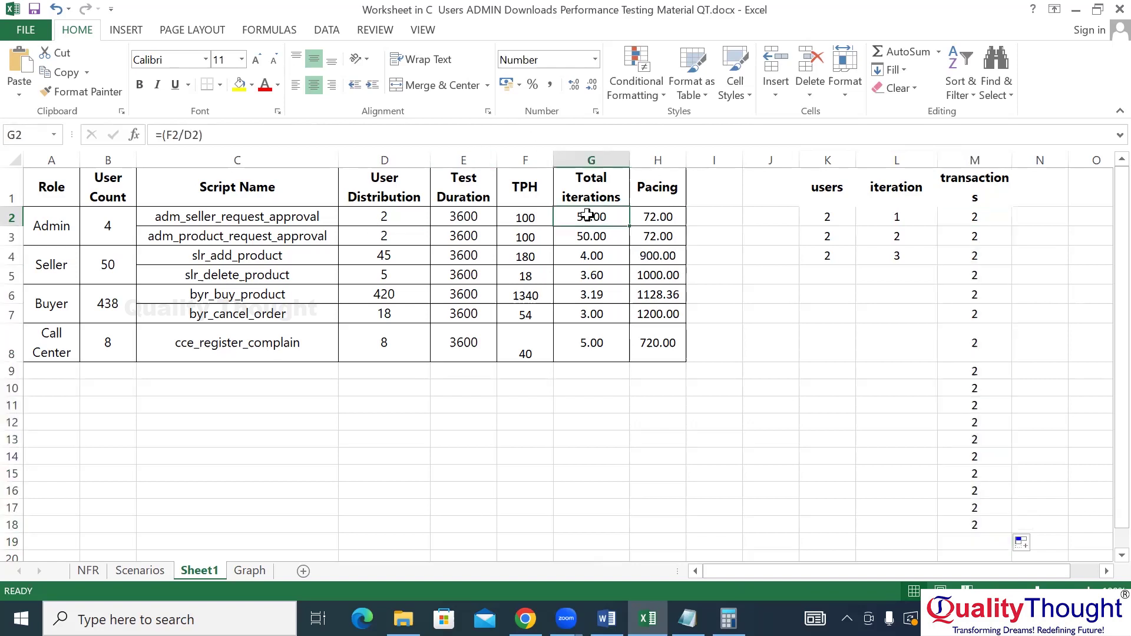
left_click(525, 217)
left_click(412, 220)
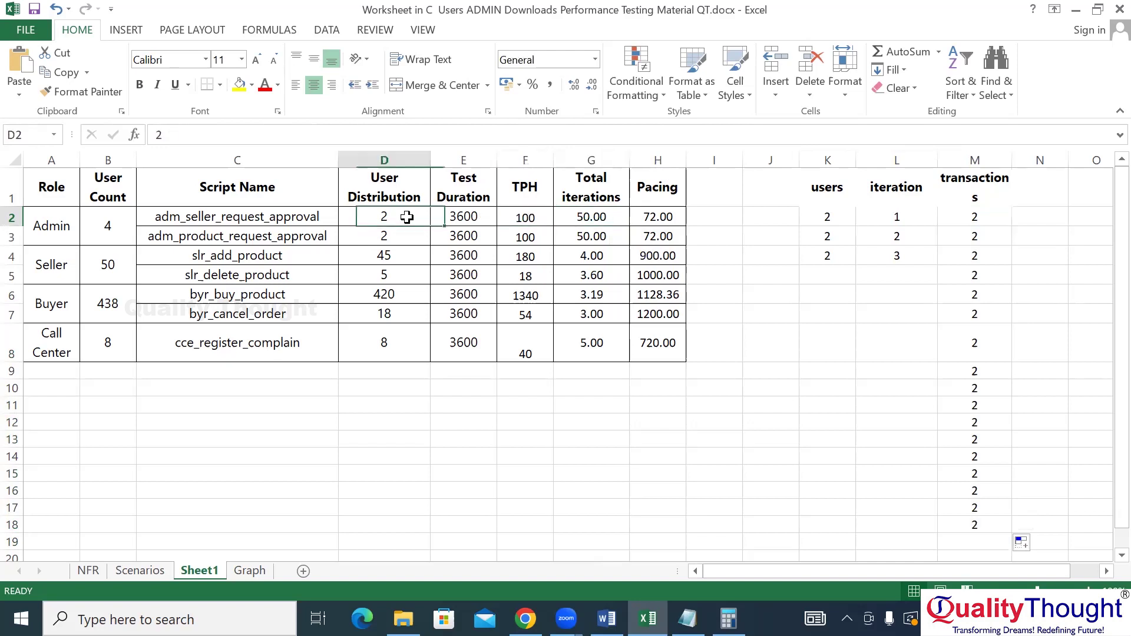
left_click(604, 217)
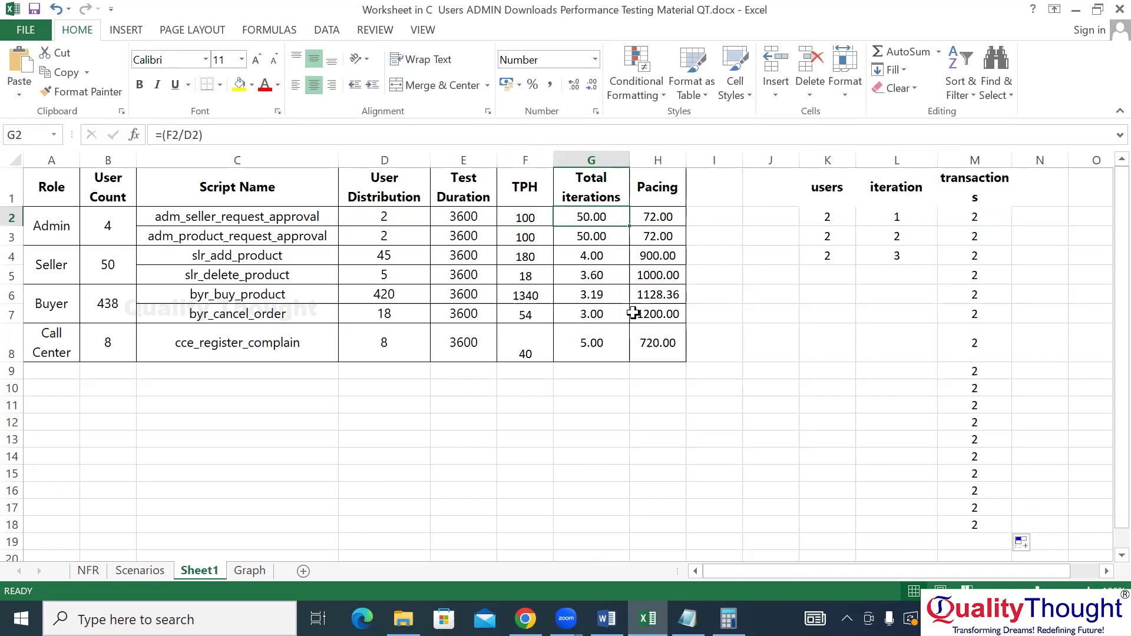
left_click_drag(603, 218, 601, 328)
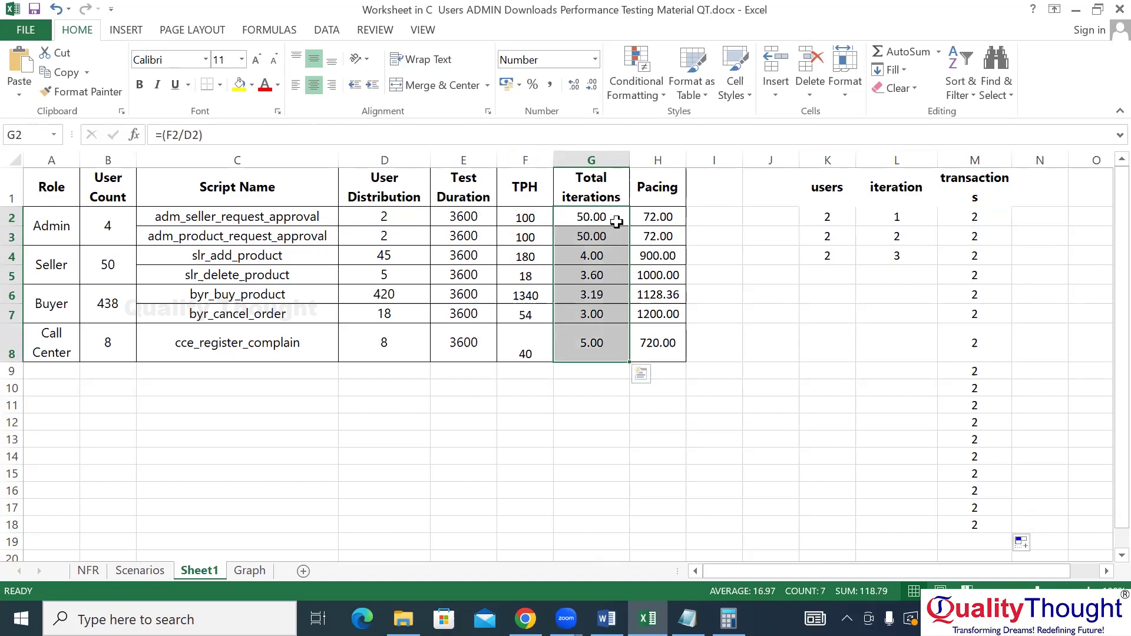
left_click(648, 218)
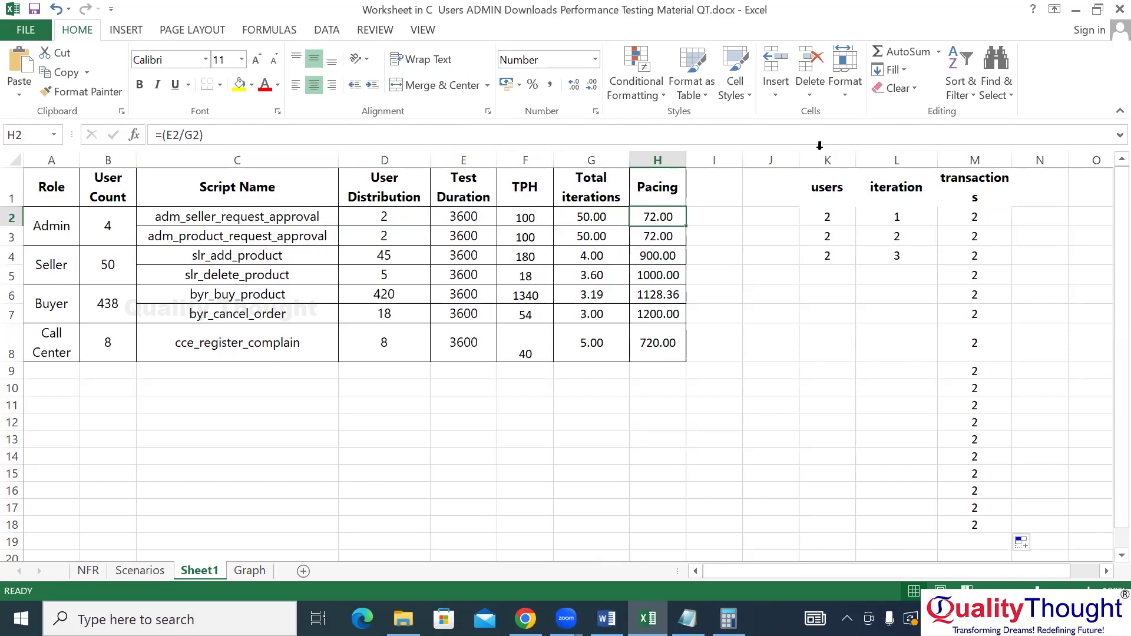
Clear the users, iteration and transactions example from columns K to M
left_click_drag(822, 154, 978, 148)
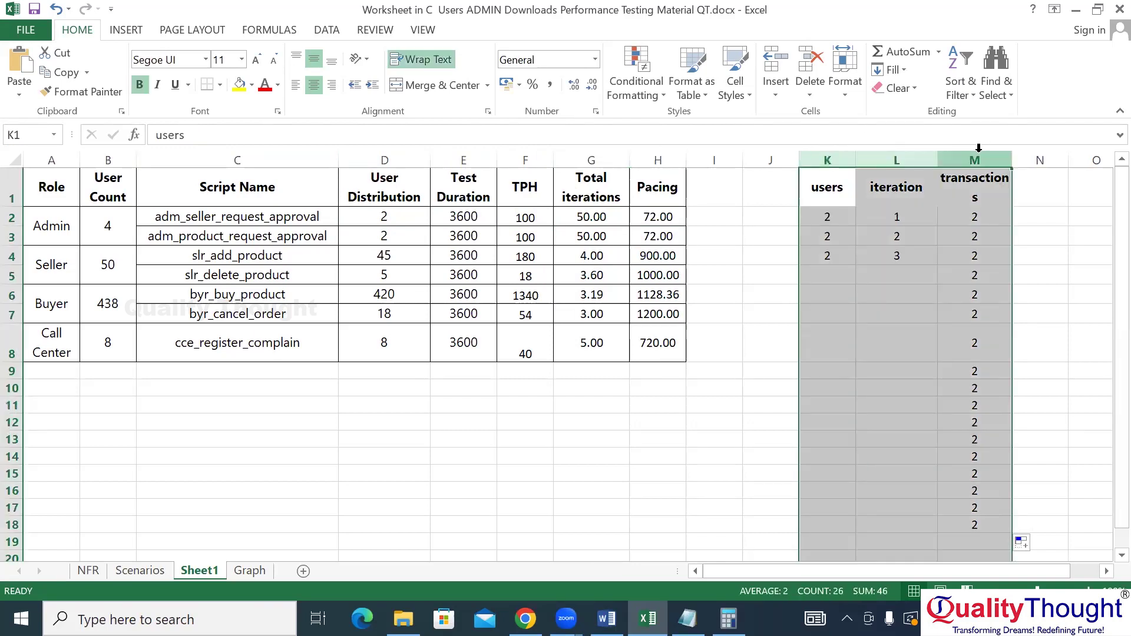
key("Delete")
left_click(884, 270)
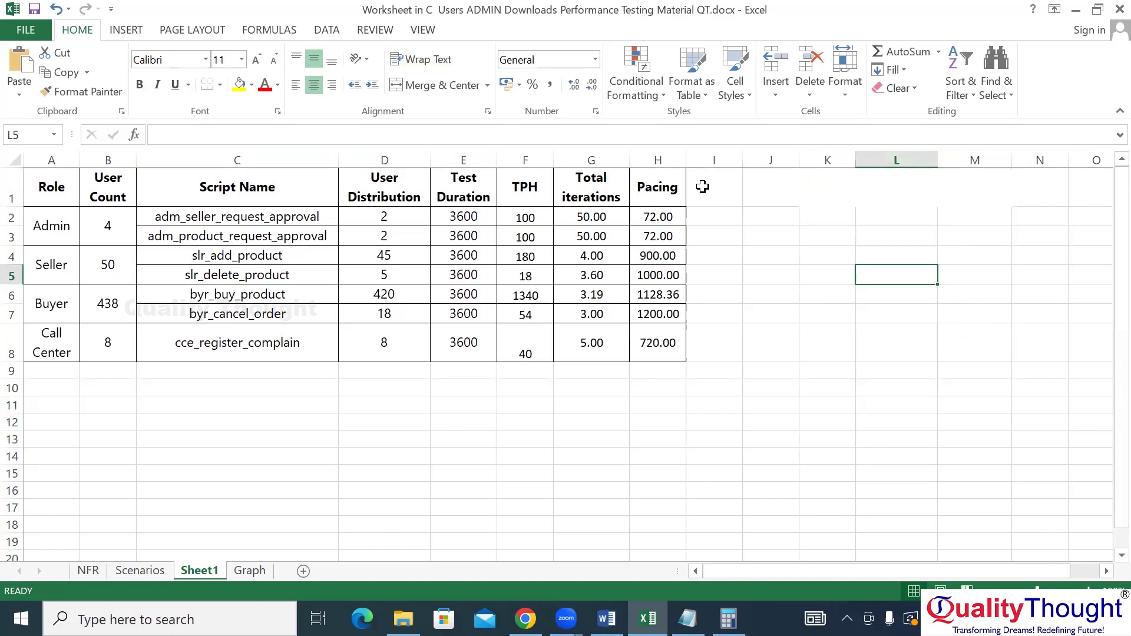
Compare the Pacing formula in H2 of Sheet1 with the Pacing formula in M2 of the Scenarios sheet
left_click(654, 218)
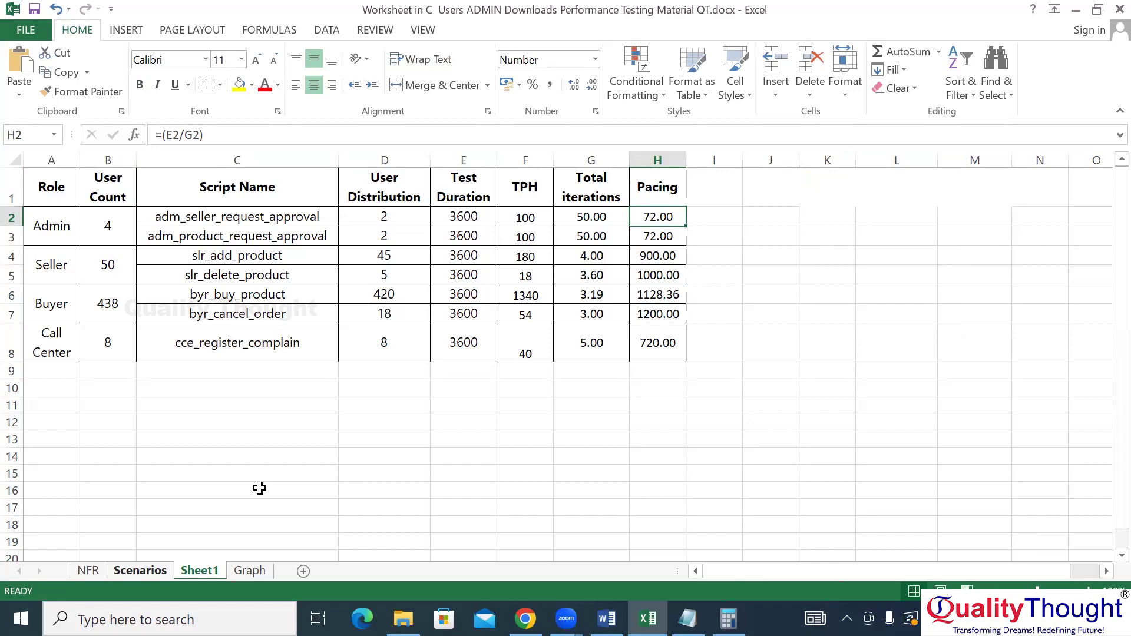
key("ctrl+Page_Up")
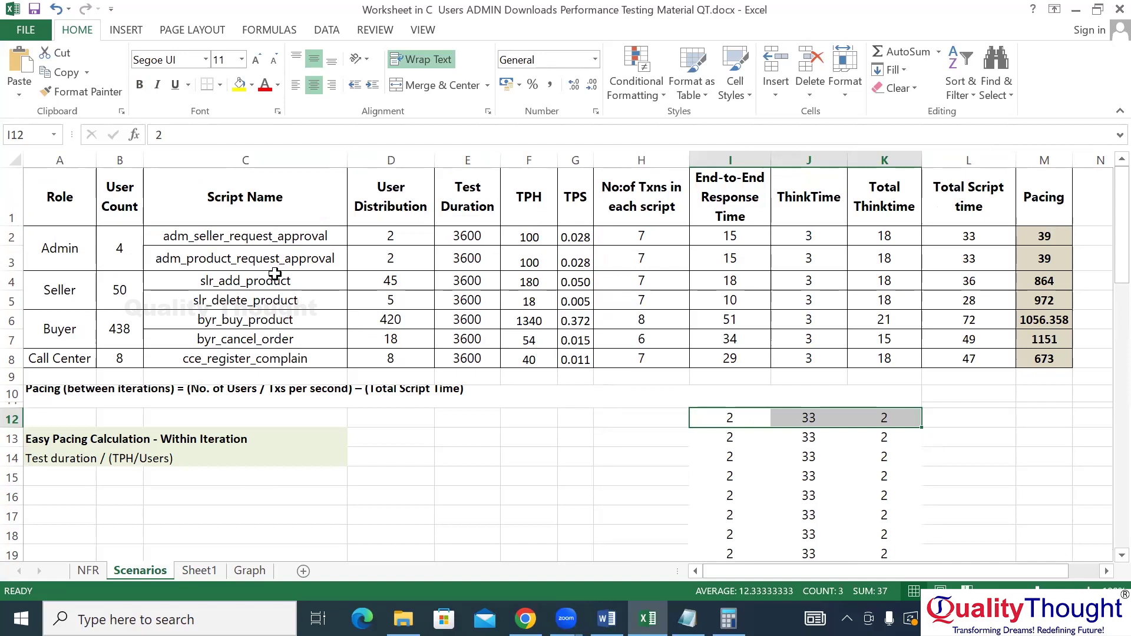
key("ctrl+Page_Down")
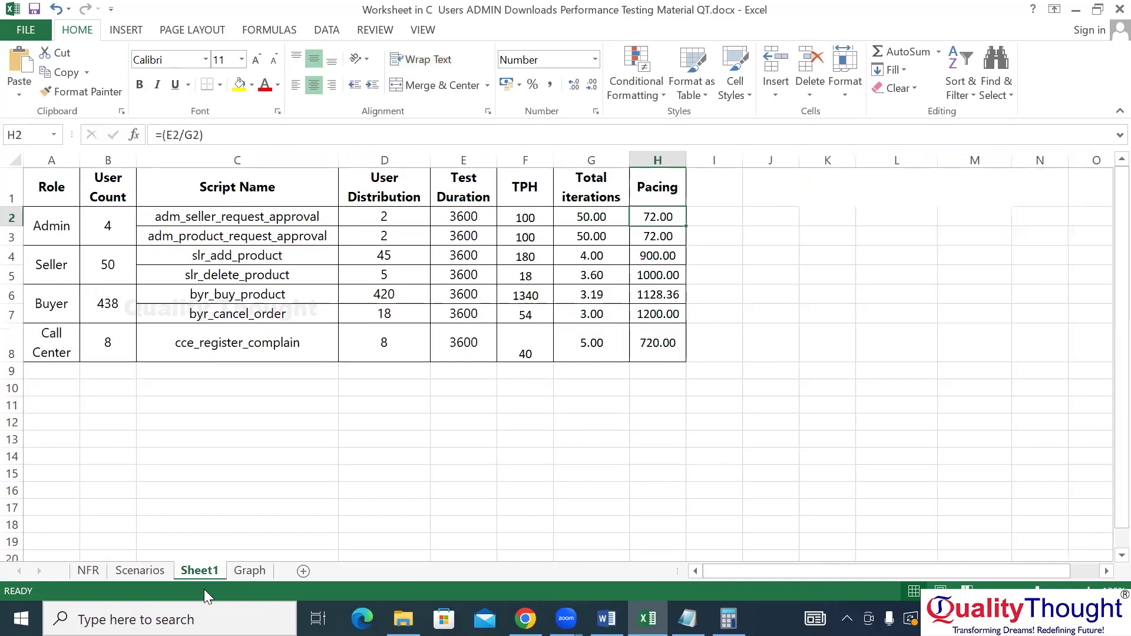
key("ctrl+Page_Up")
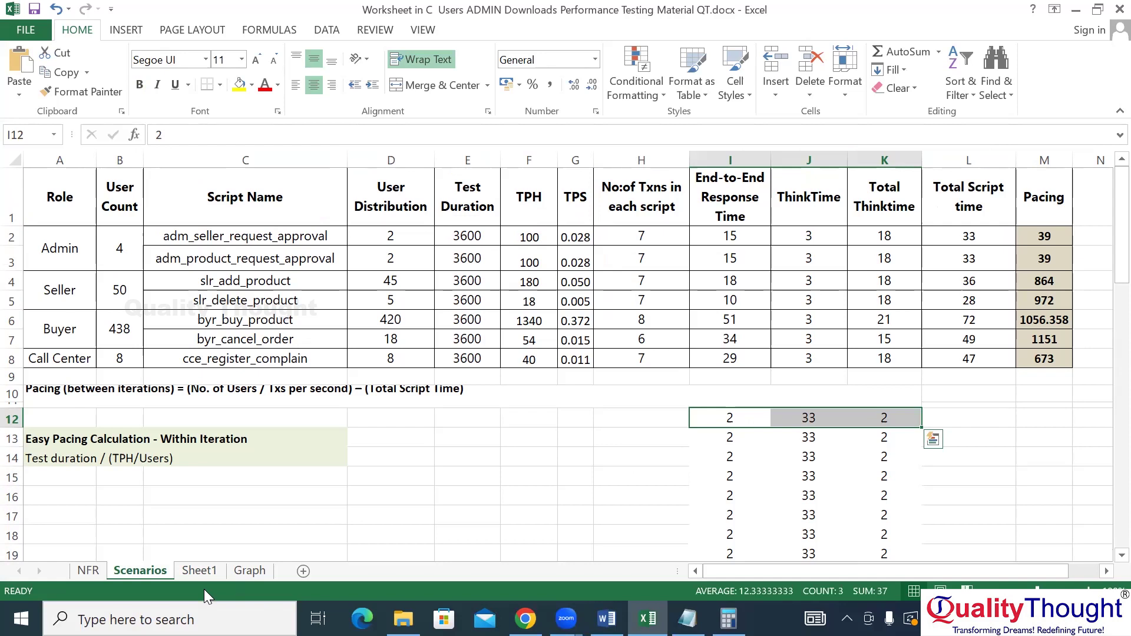
left_click(1035, 234)
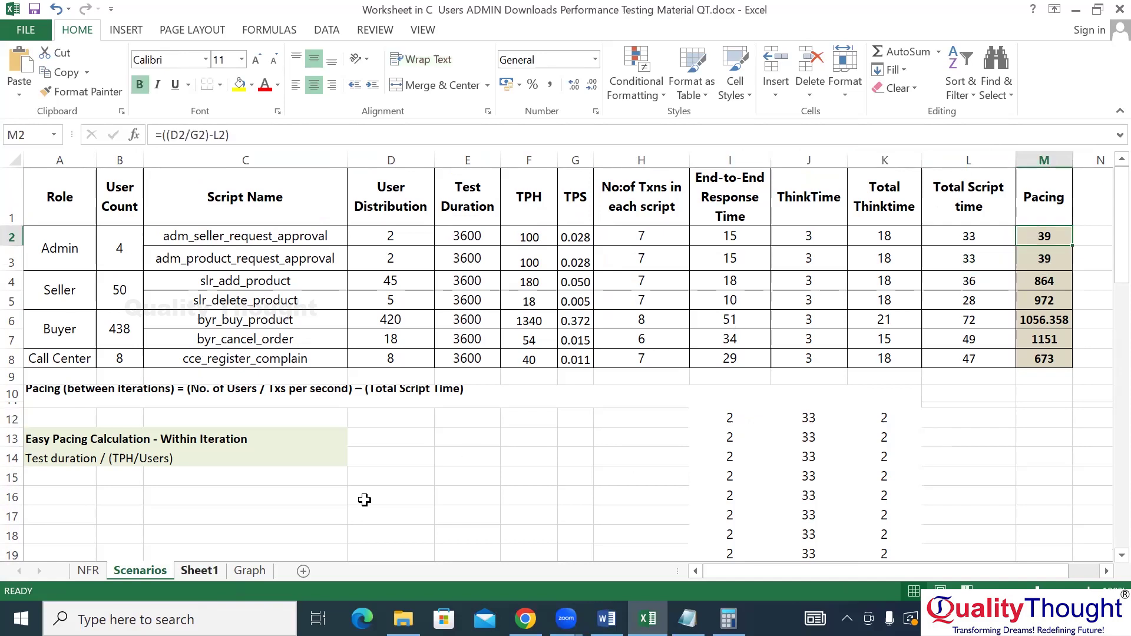
key("ctrl+Page_Down")
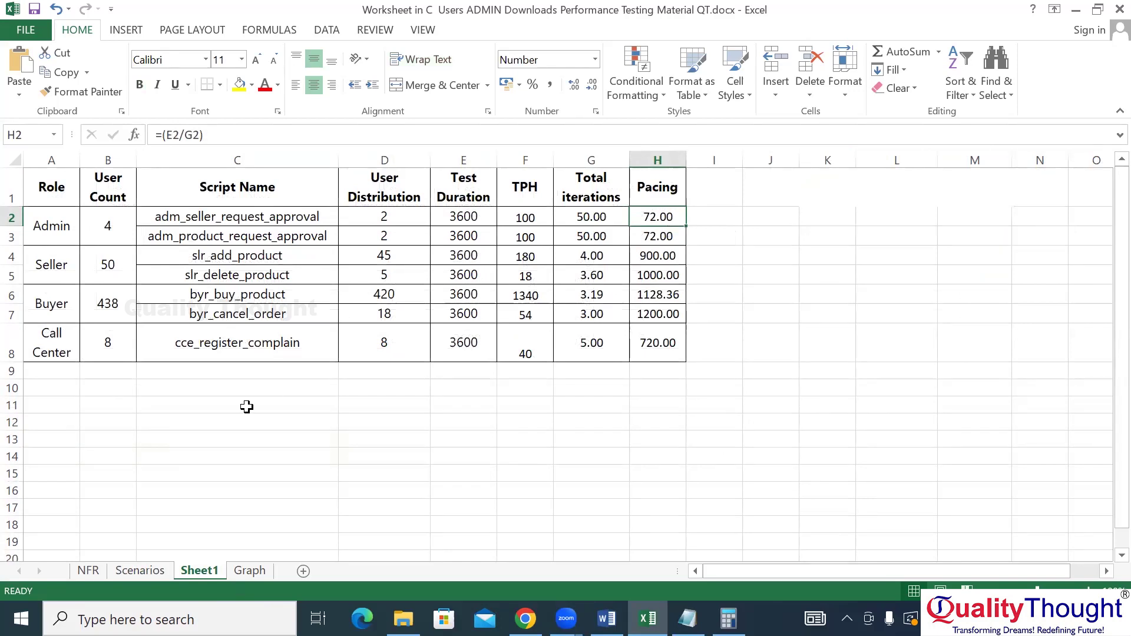
key("ctrl+Page_Up")
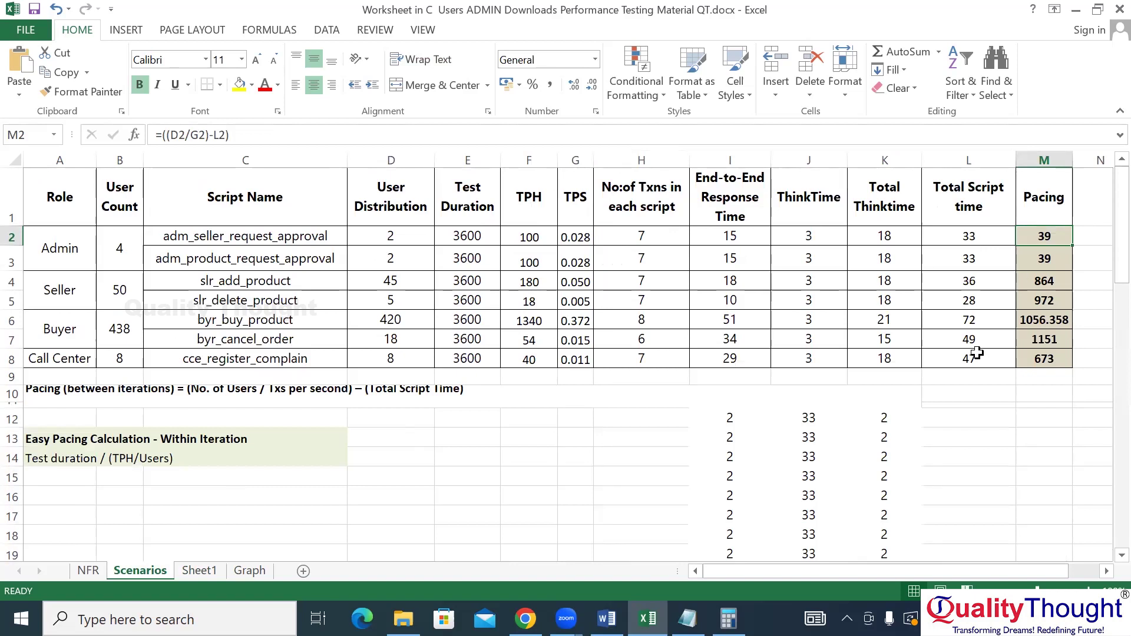
Review the example iteration rows I12:K12 and I13:K13 against the Pacing value in M2 of the Scenarios sheet
left_click_drag(745, 416, 884, 417)
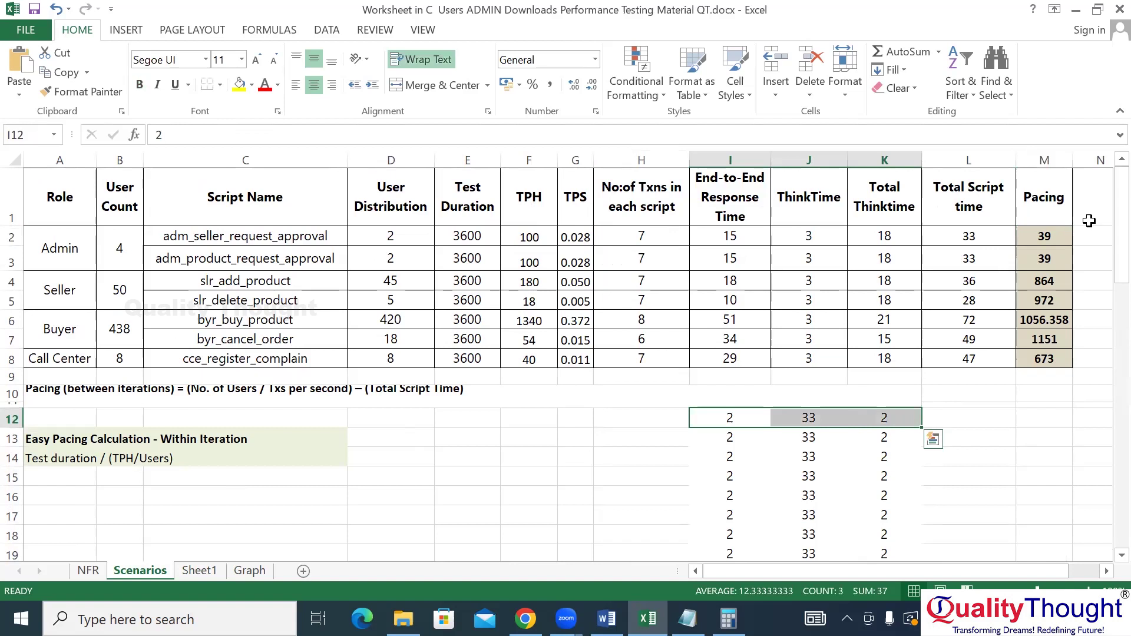
left_click(1055, 234)
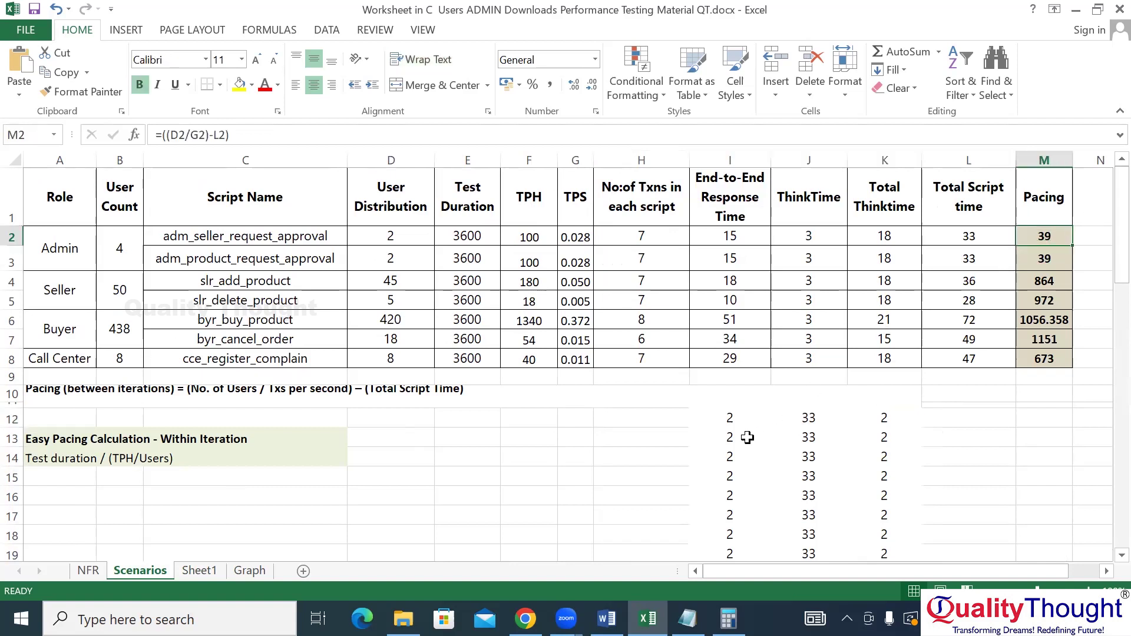
left_click_drag(741, 439, 888, 434)
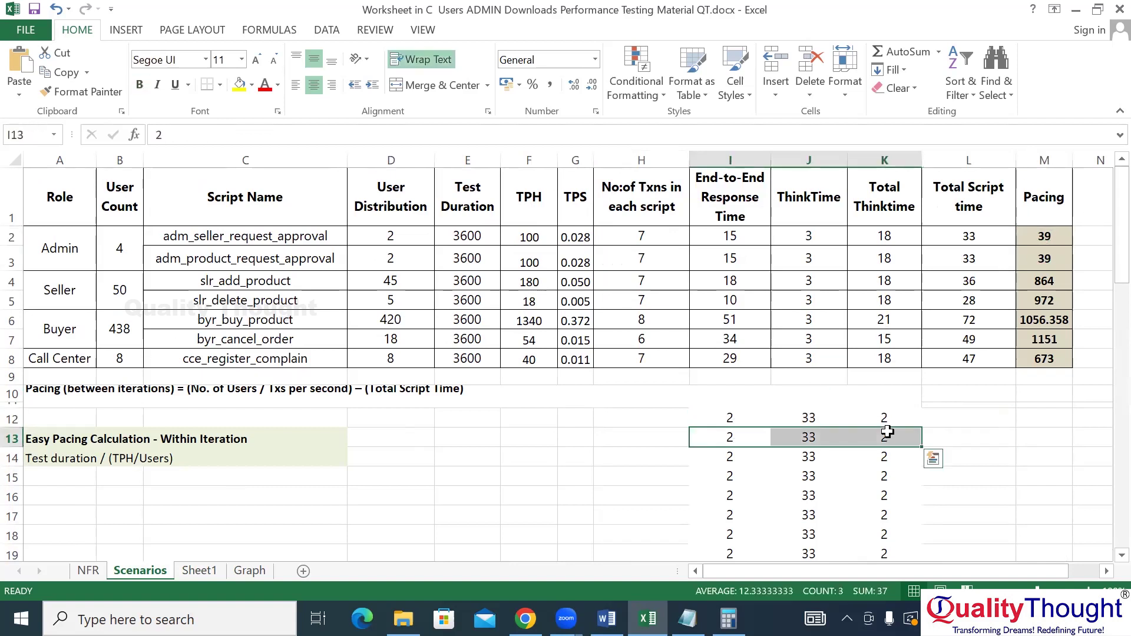
left_click(1043, 235)
Start an example row on Sheet1 with 2 in K2 and 72sec in L2
key("ctrl+Page_Down")
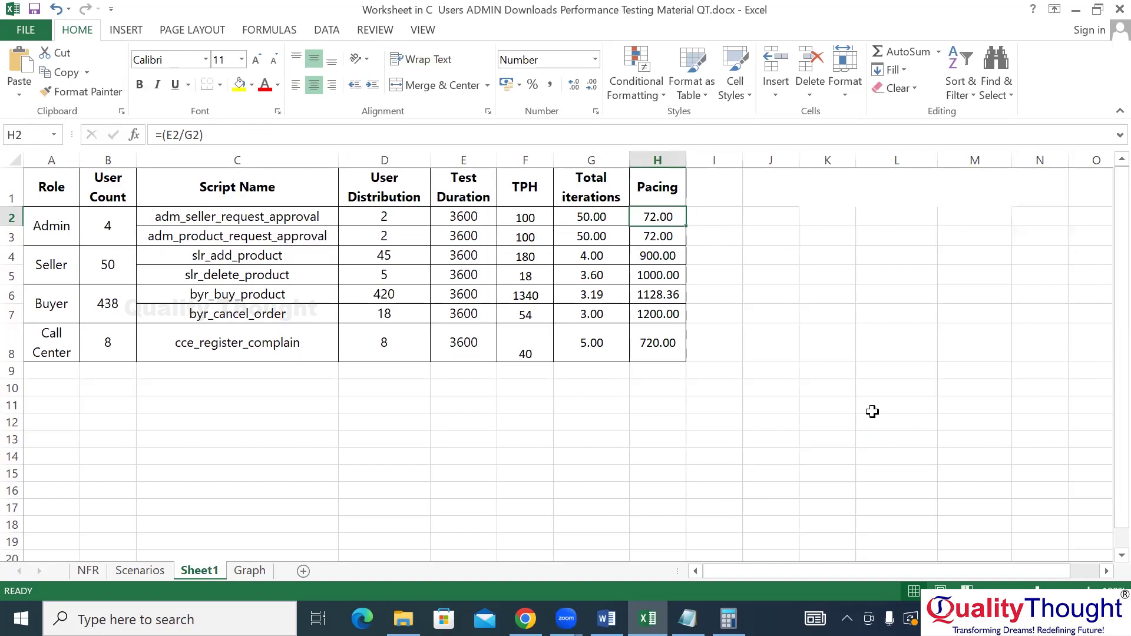
left_click(703, 390)
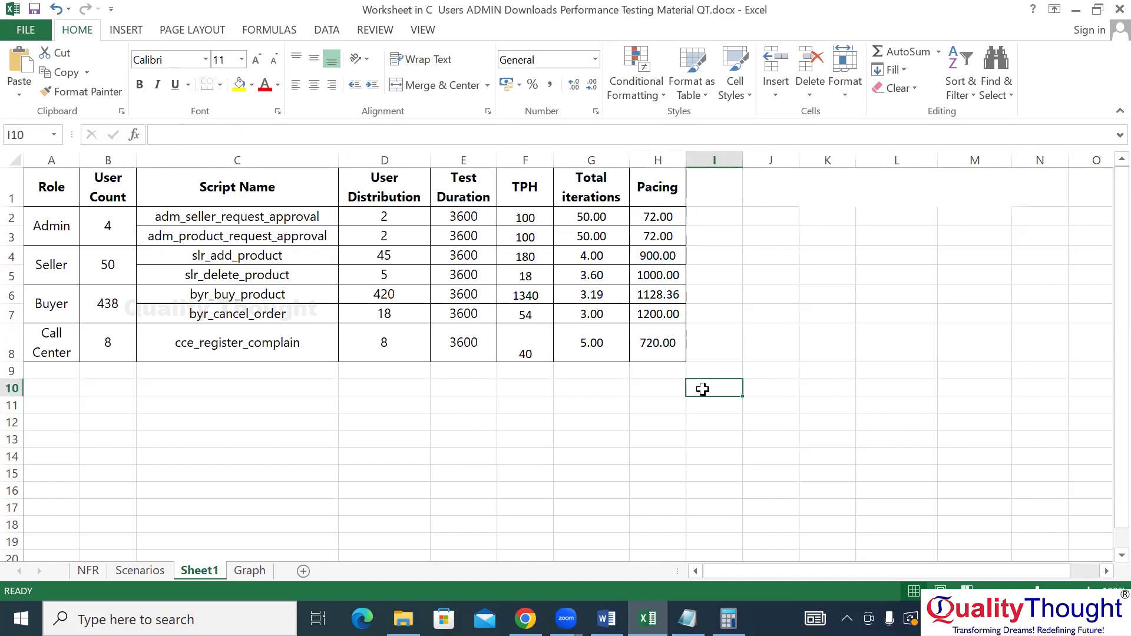
left_click(825, 238)
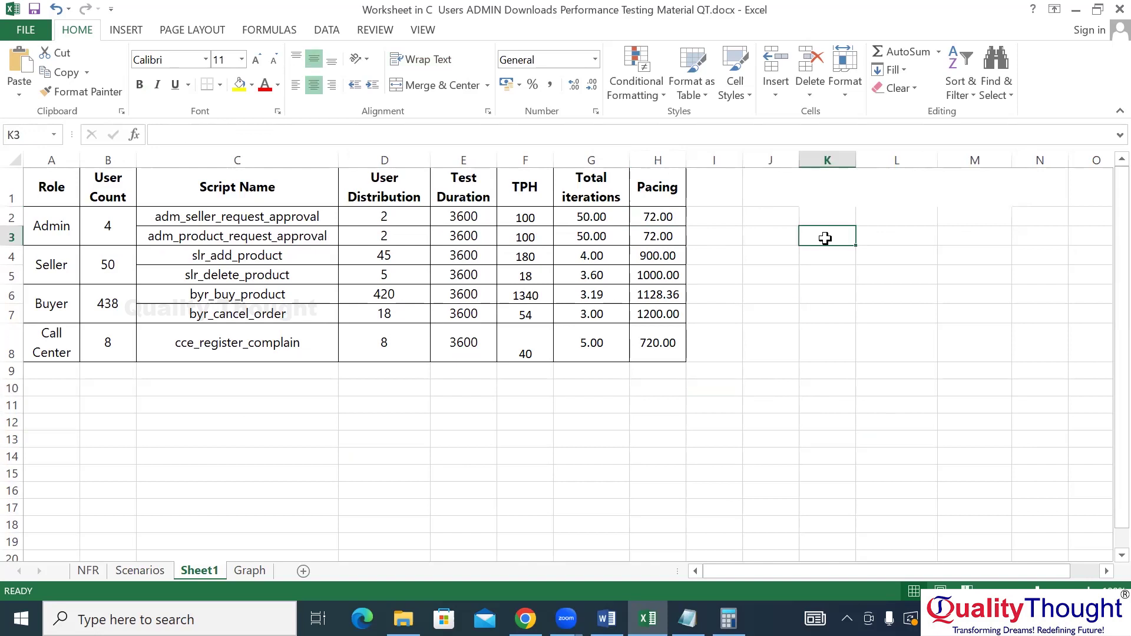
left_click(822, 219)
type("2")
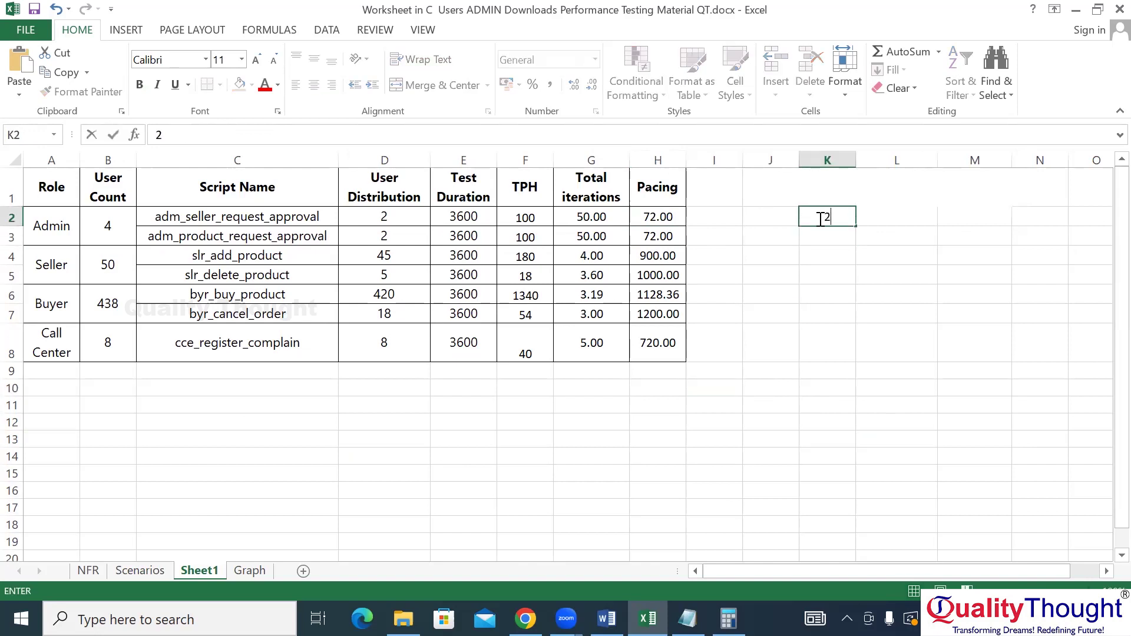
left_click(876, 217)
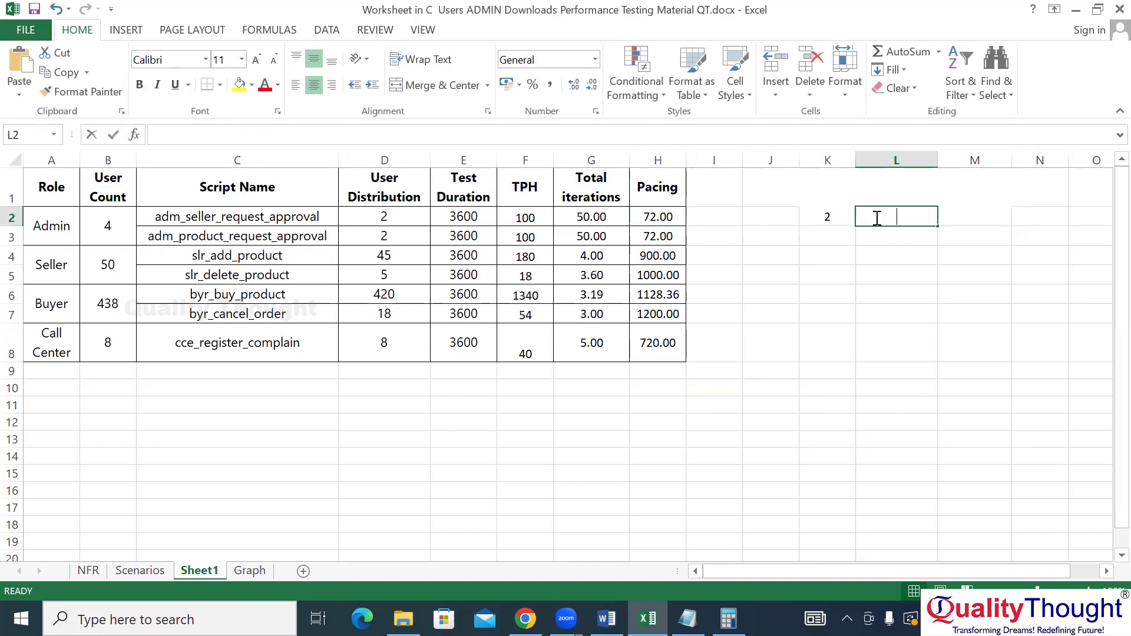
type("72sec")
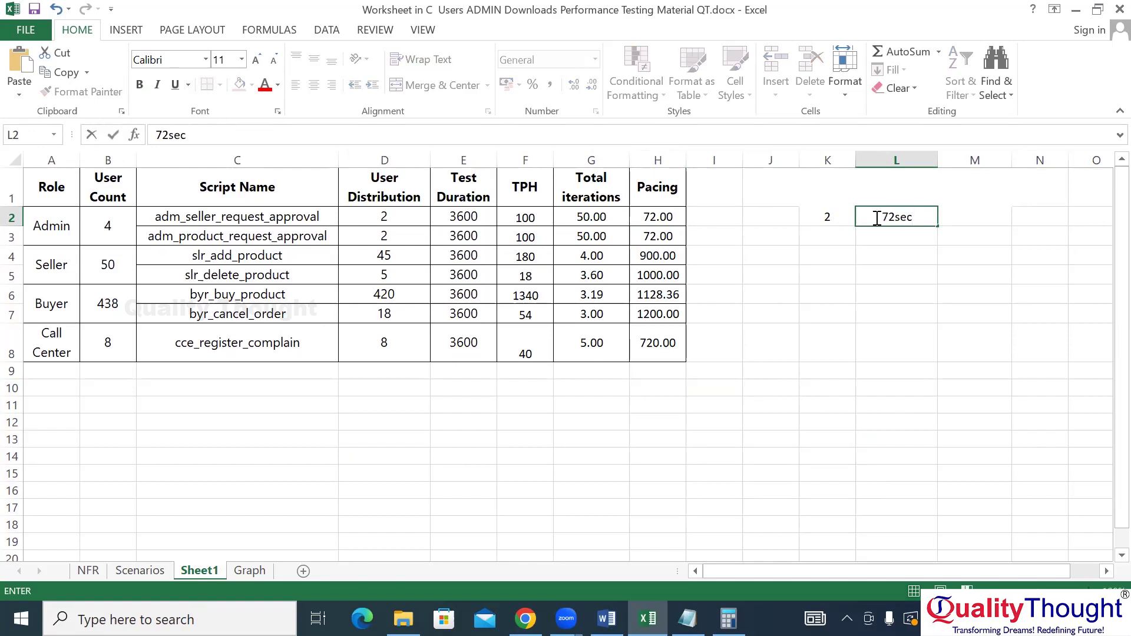
key("Tab")
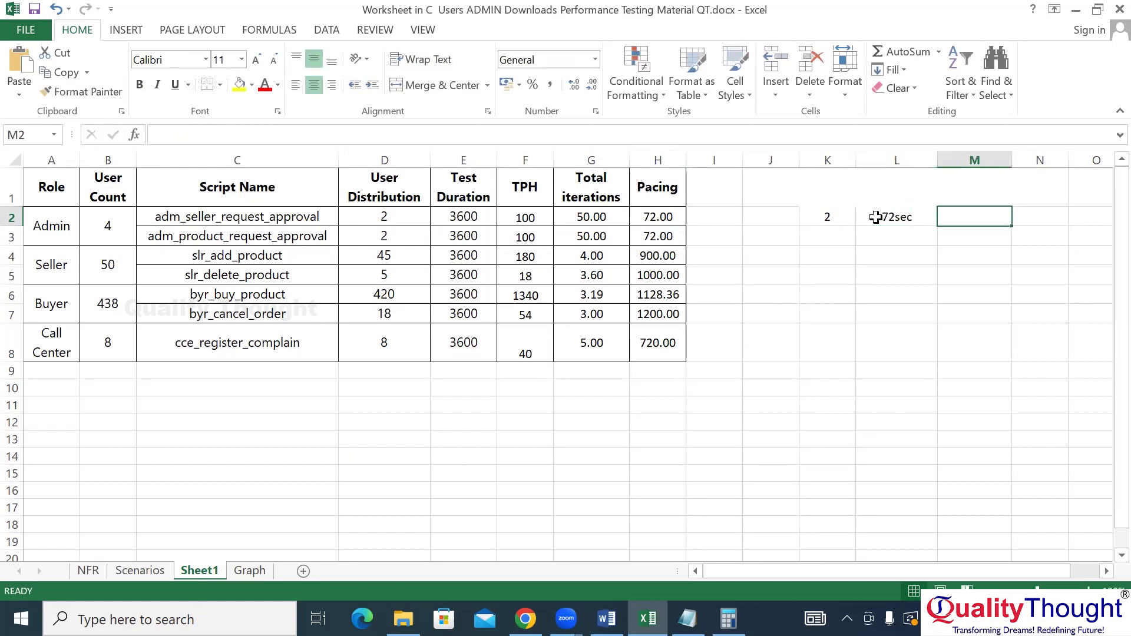
Compare the 72sec entry in L2 of Sheet1 with the Total Script time in the Scenarios sheet
left_click(876, 217)
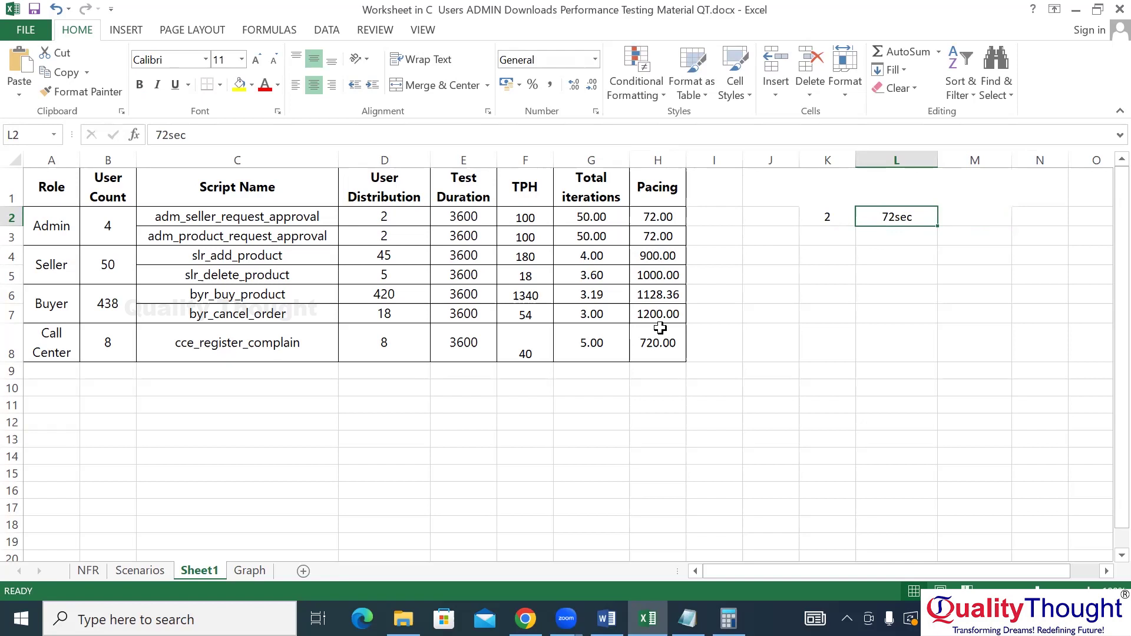
left_click(136, 577)
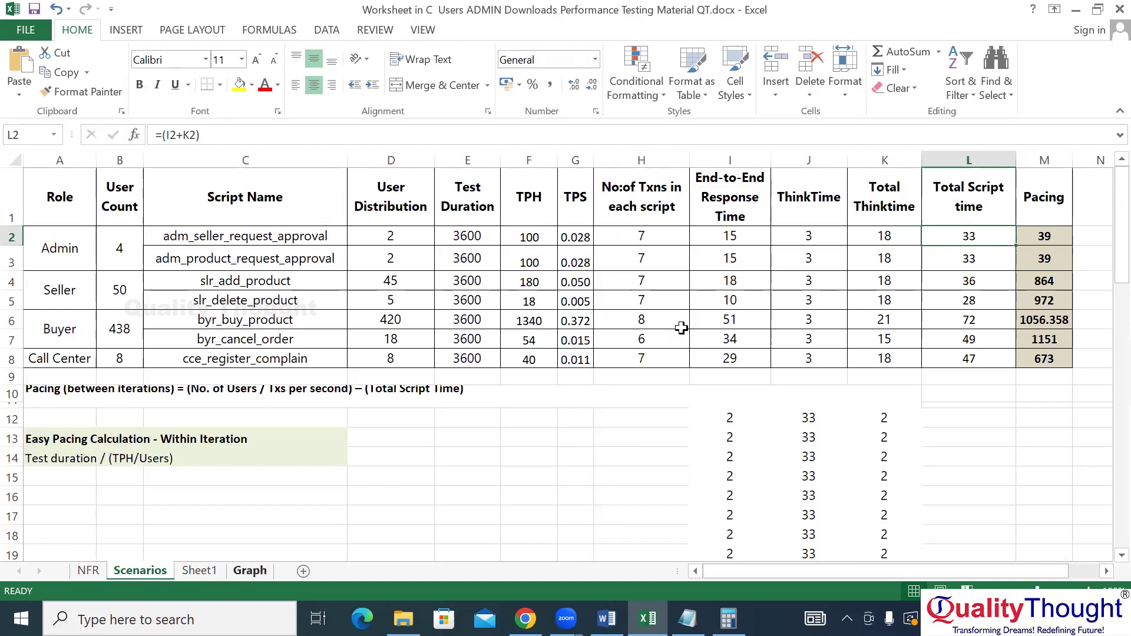
key("ctrl+Page_Down")
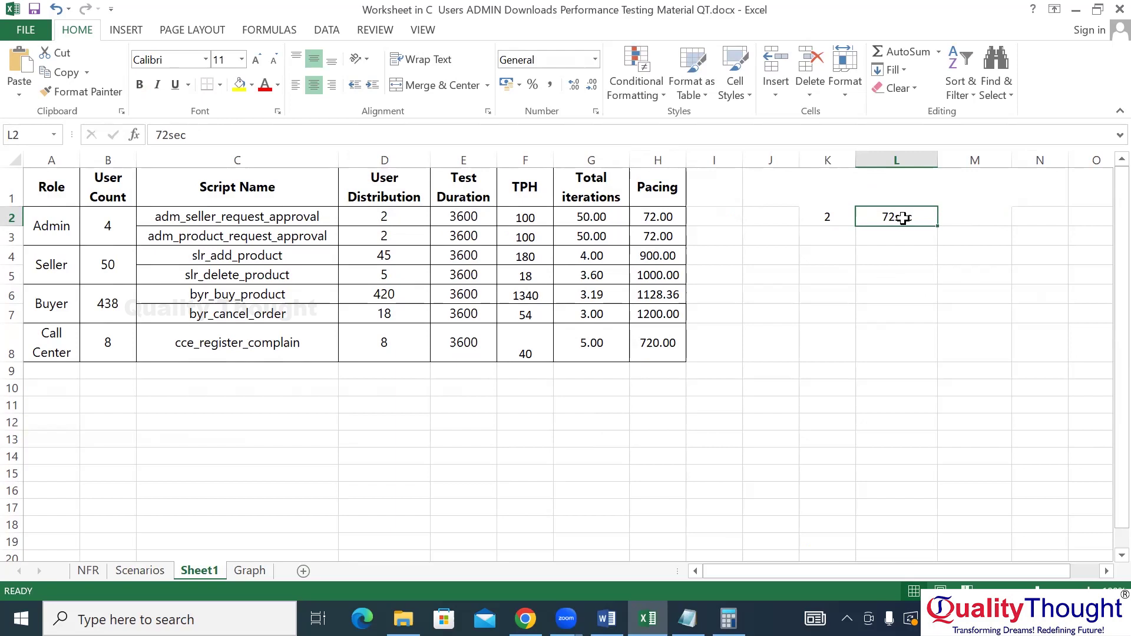
Add two more example rows on Sheet1 with 2 in K3 and K4 and 72sec in L3 and L4
left_click(826, 232)
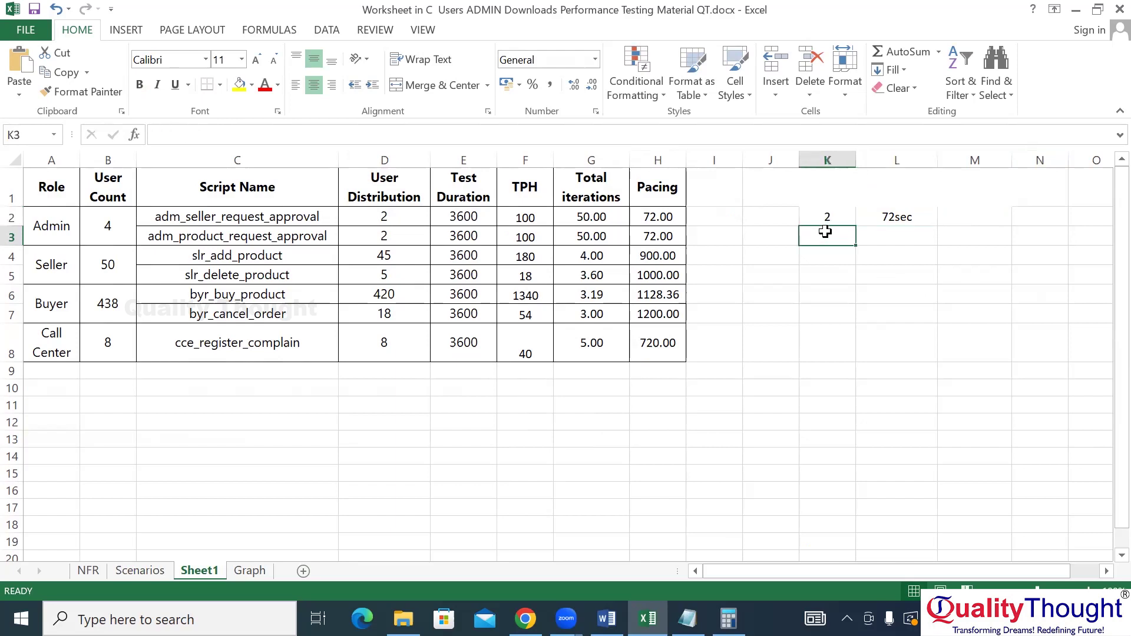
type("2")
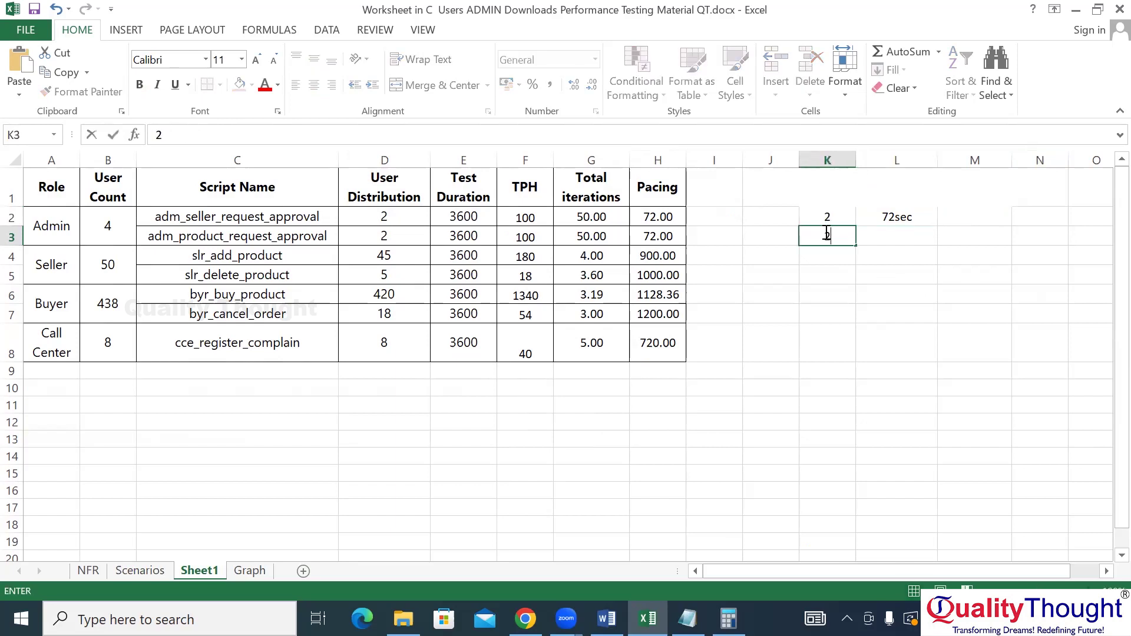
left_click(878, 235)
type("72sec")
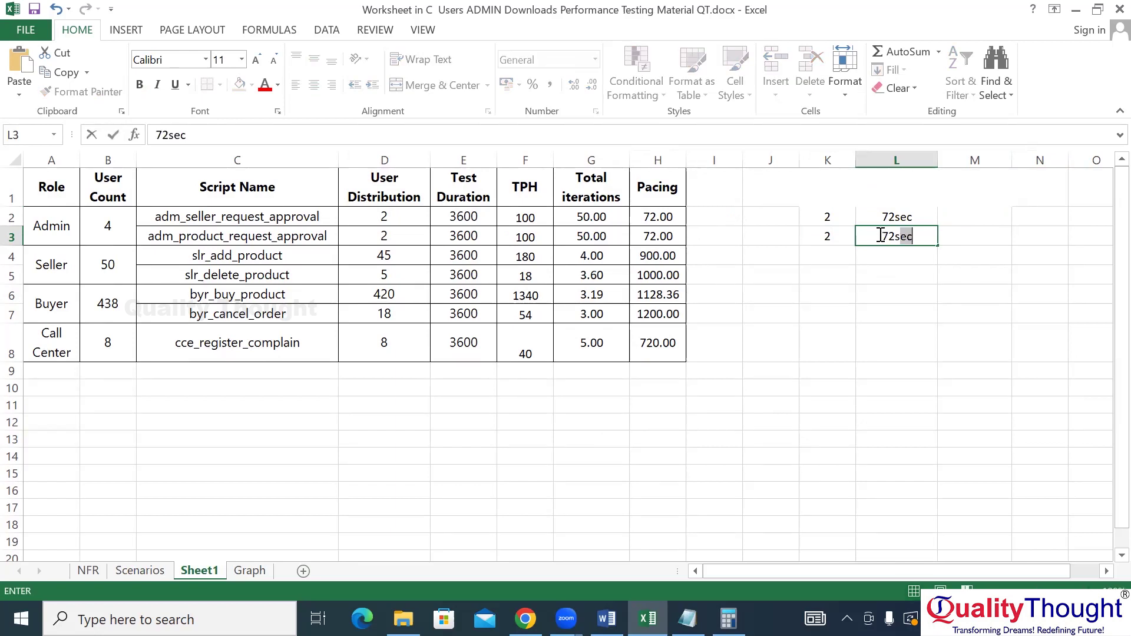
left_click(832, 255)
type("2")
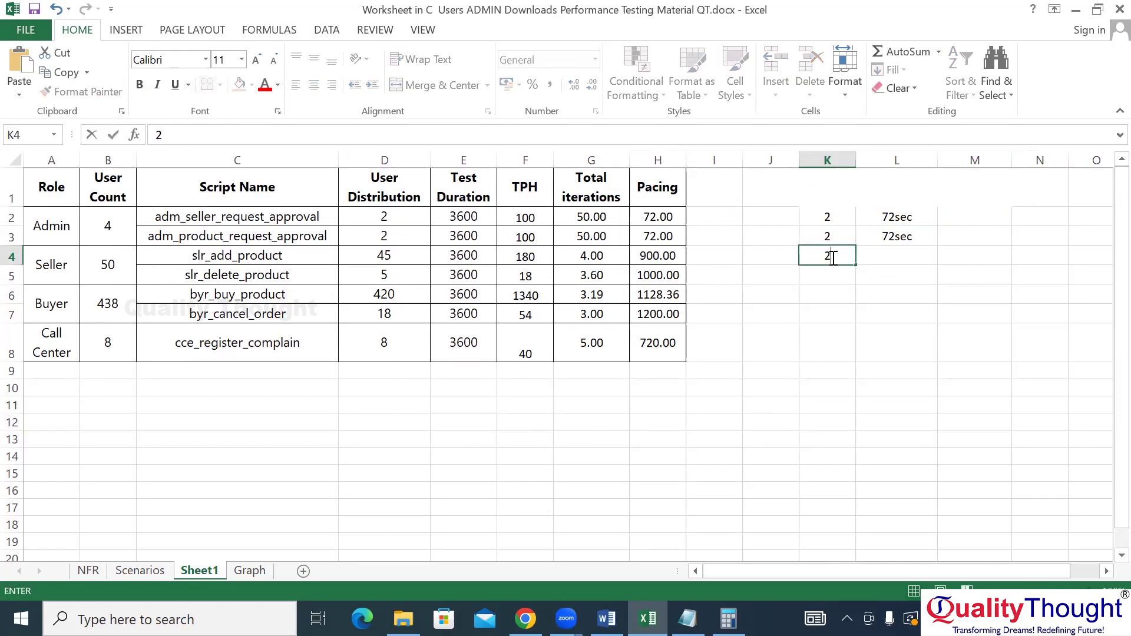
left_click(887, 258)
type("73")
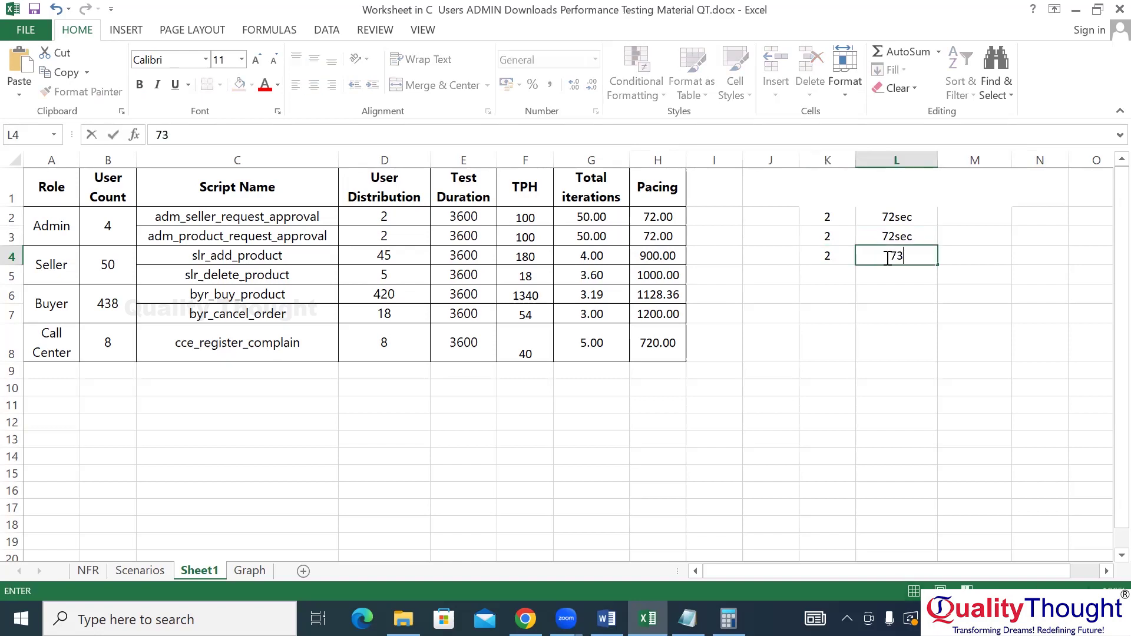
type("sec")
Fill M2, M3 and M4 of the Sheet1 example with the value 2
left_click(961, 221)
type("2")
key("Return")
type("2")
key("Return")
type("2")
key("Return")
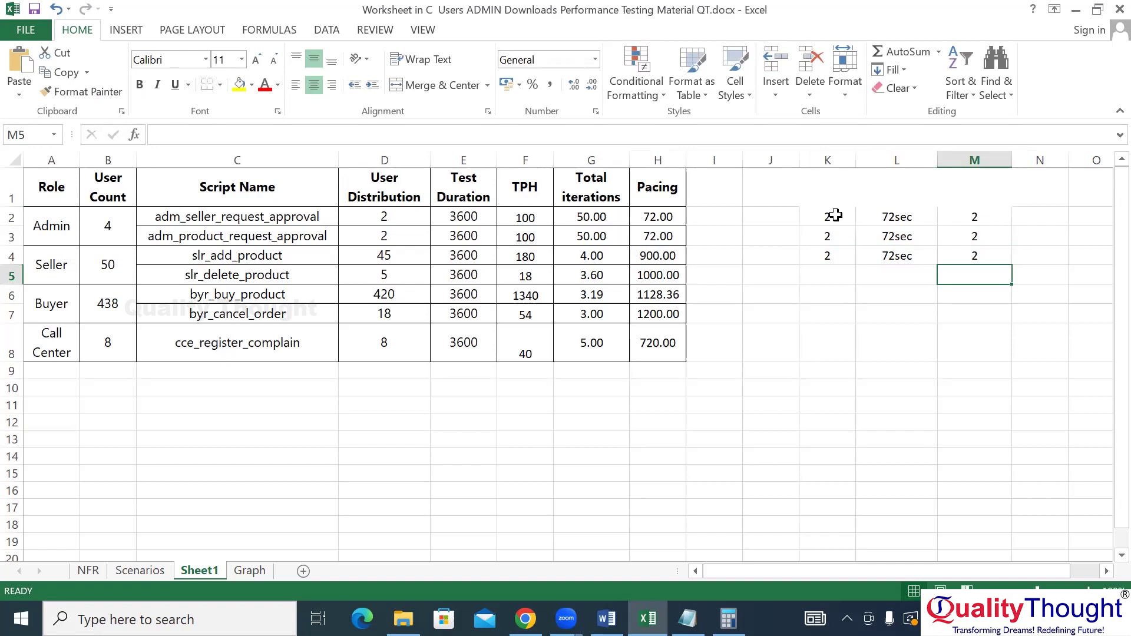
Highlight the first example row K2:M2 on Sheet1 and compare it with the Scenarios sheet
left_click_drag(835, 217, 982, 222)
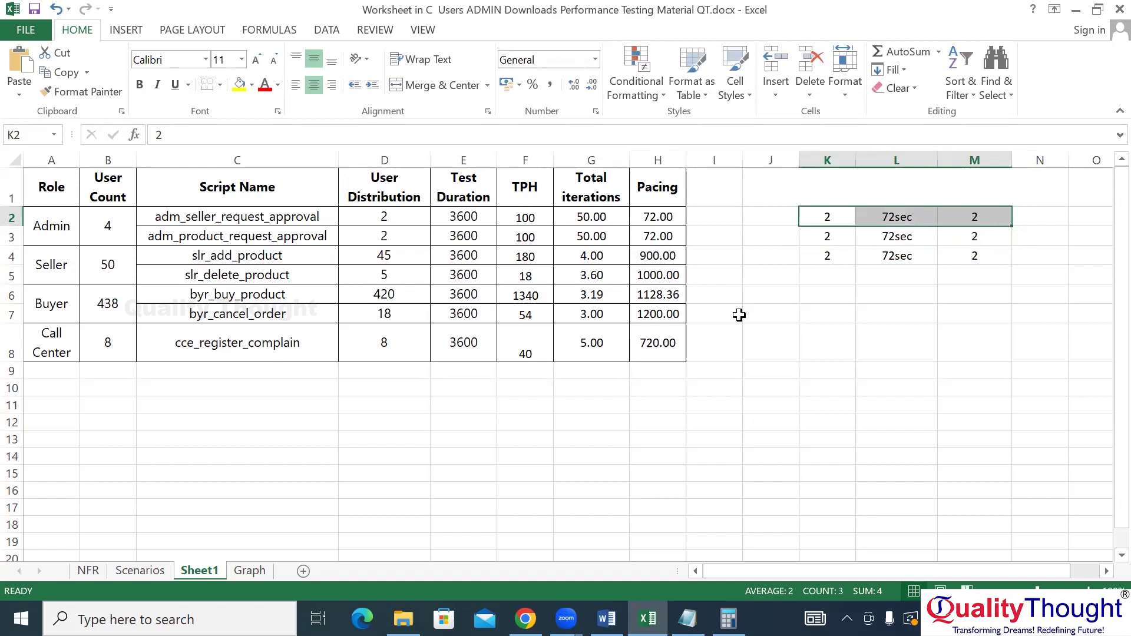
key("ctrl+Page_Up")
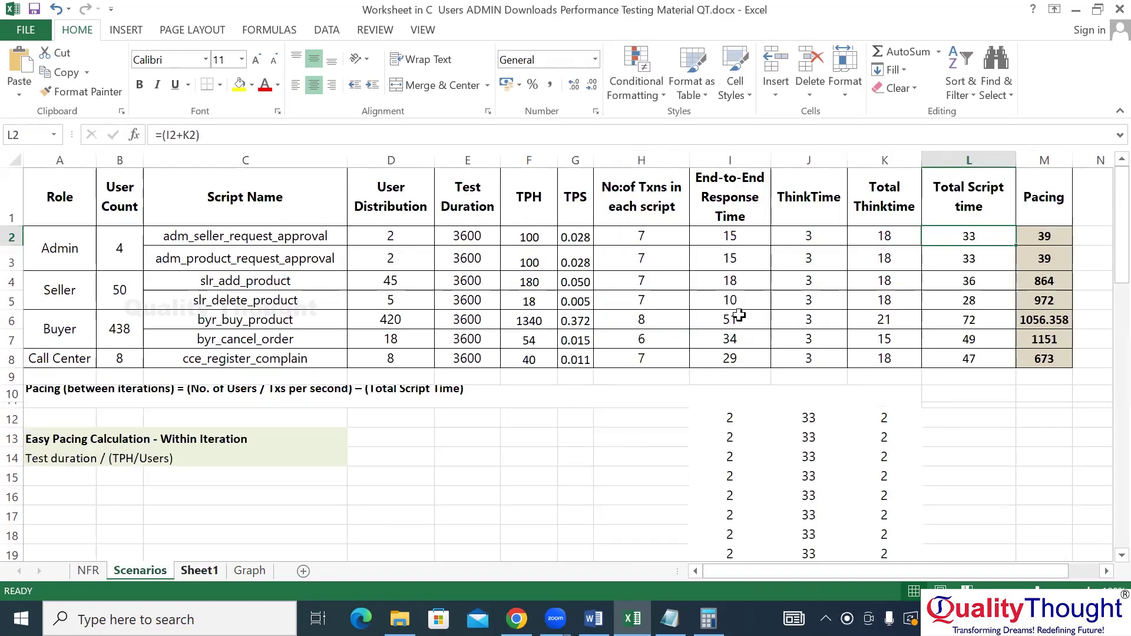
key("ctrl+Page_Down")
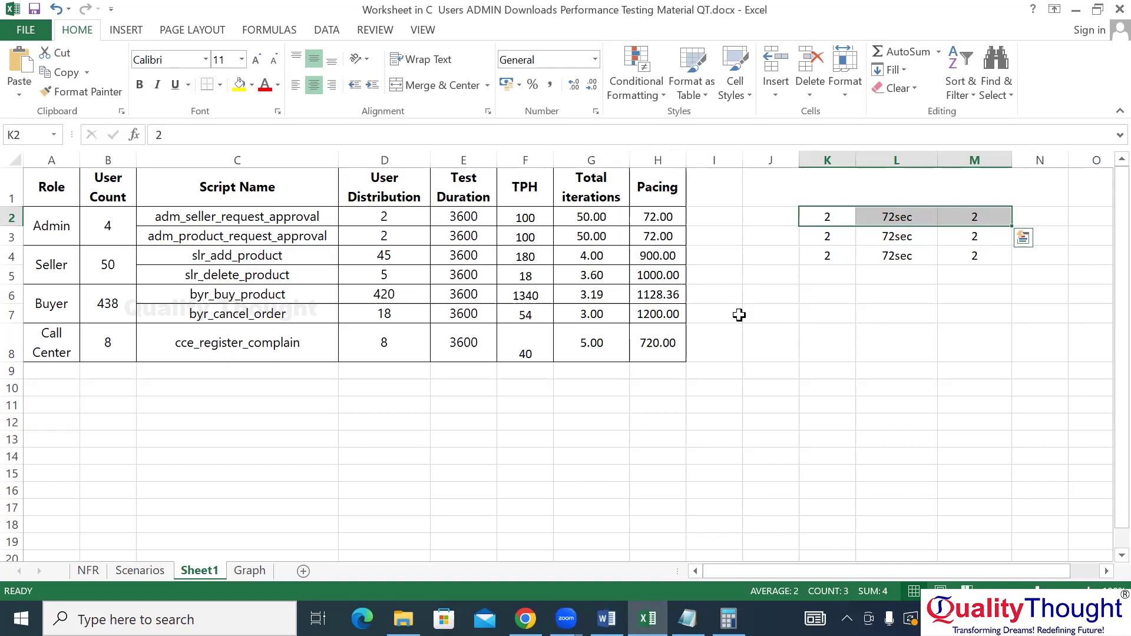
Examine how the Total Script time in L2 of the Scenarios sheet depends on the End-to-End Response Time in I2
left_click(129, 571)
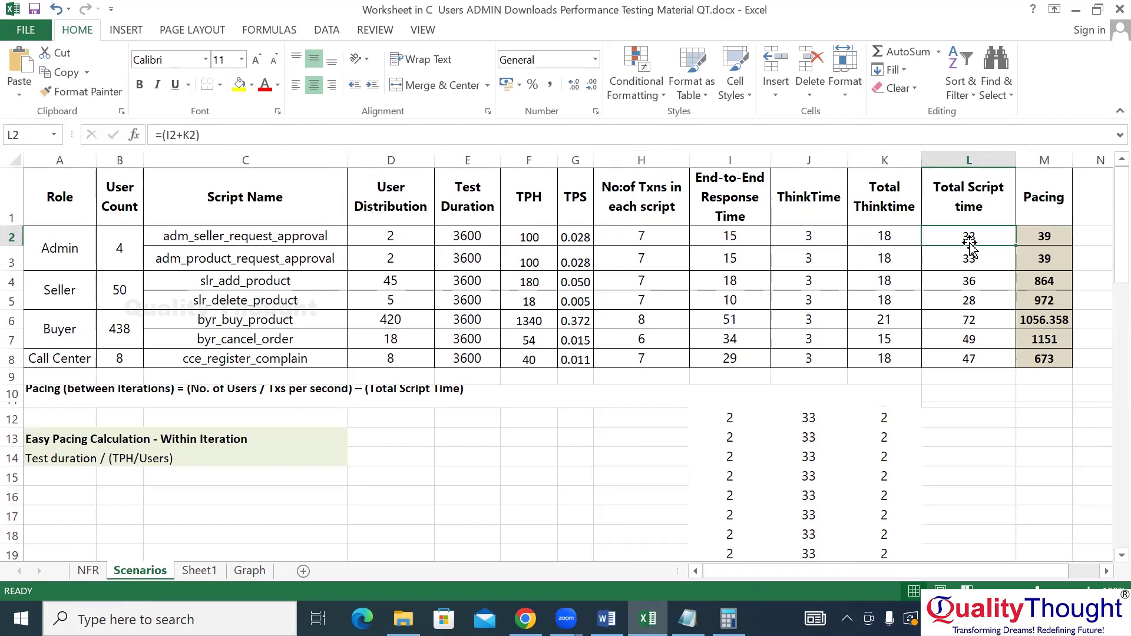
left_click_drag(969, 237, 969, 391)
left_click(991, 233)
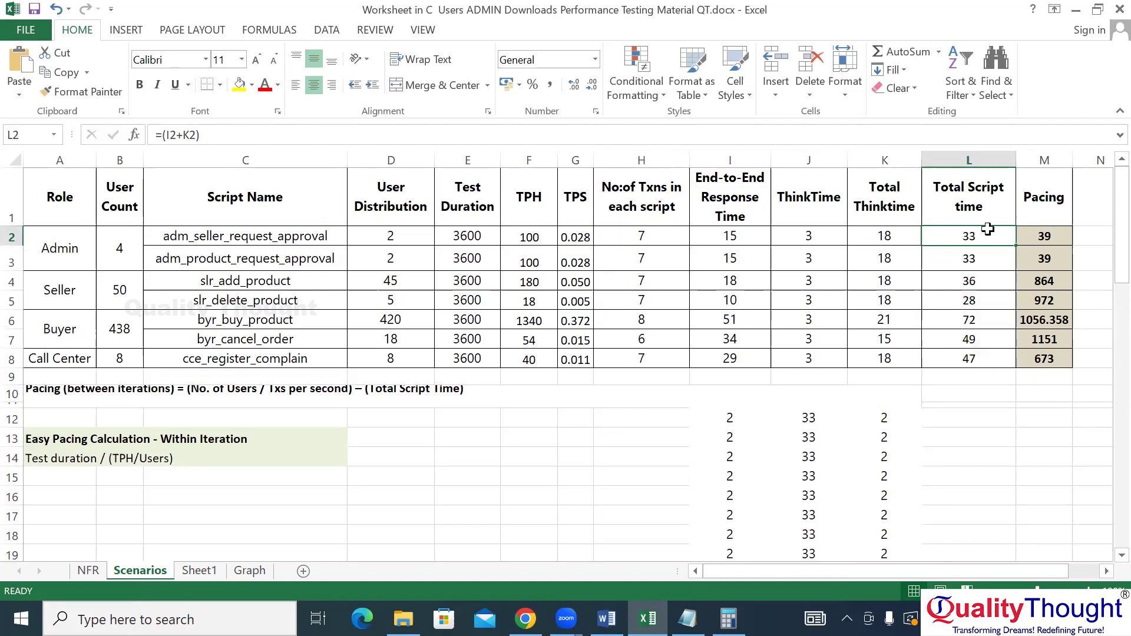
left_click(996, 201)
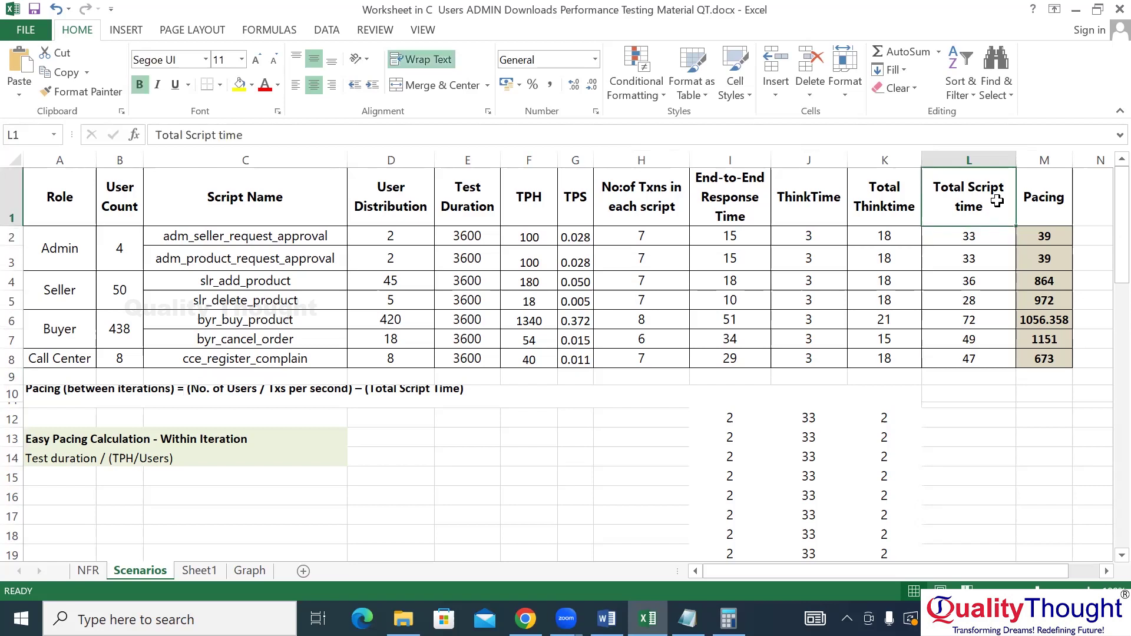
left_click(977, 235)
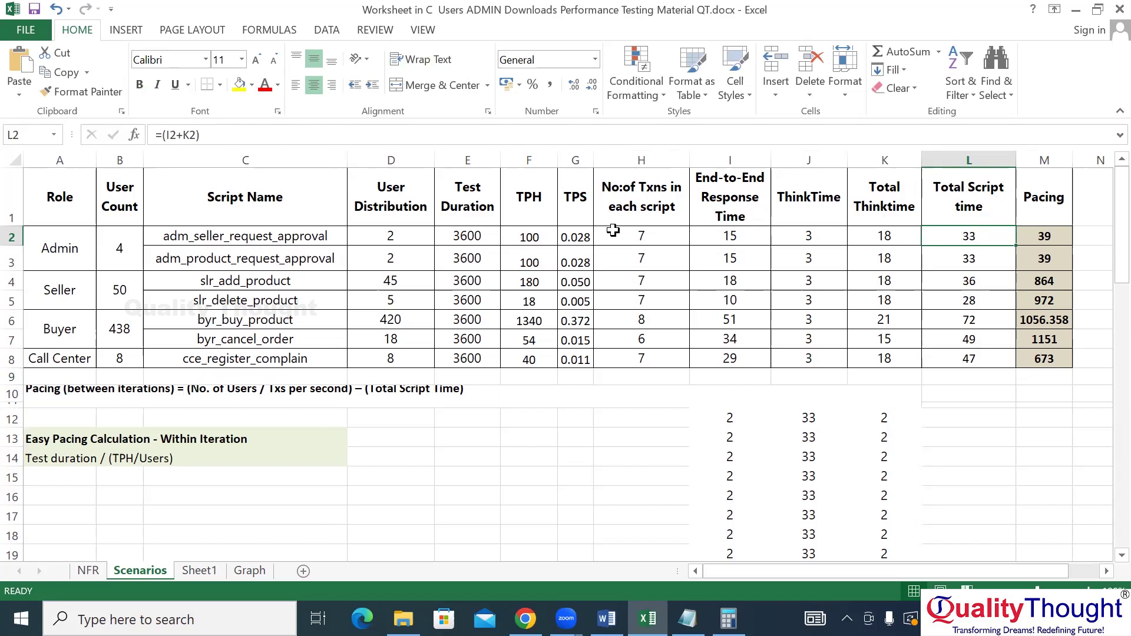
left_click(748, 234)
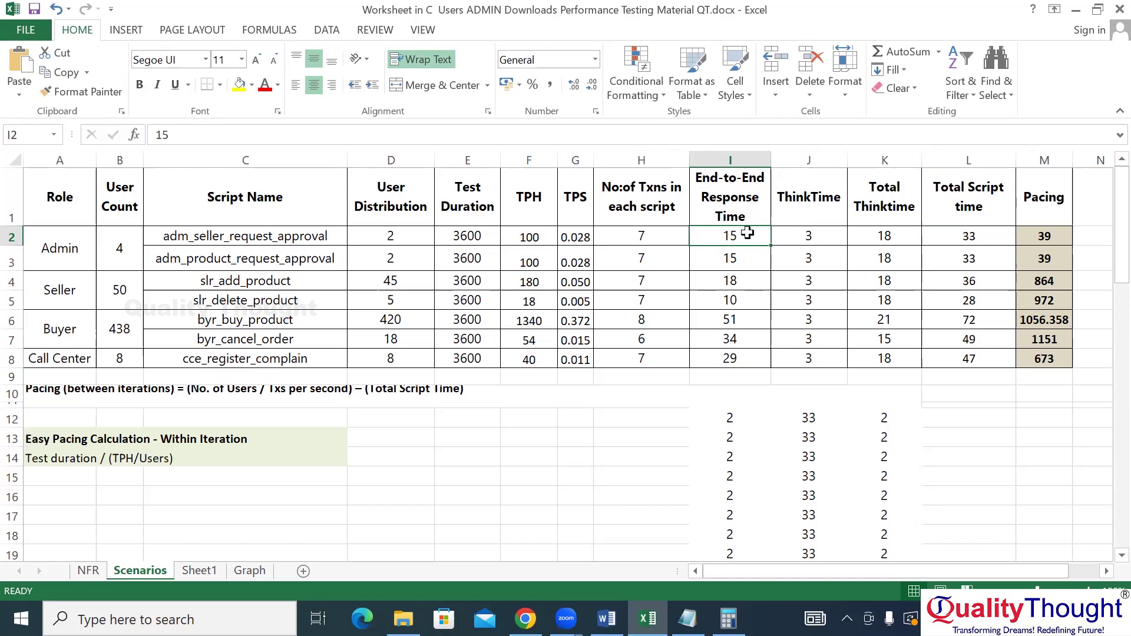
left_click(947, 233)
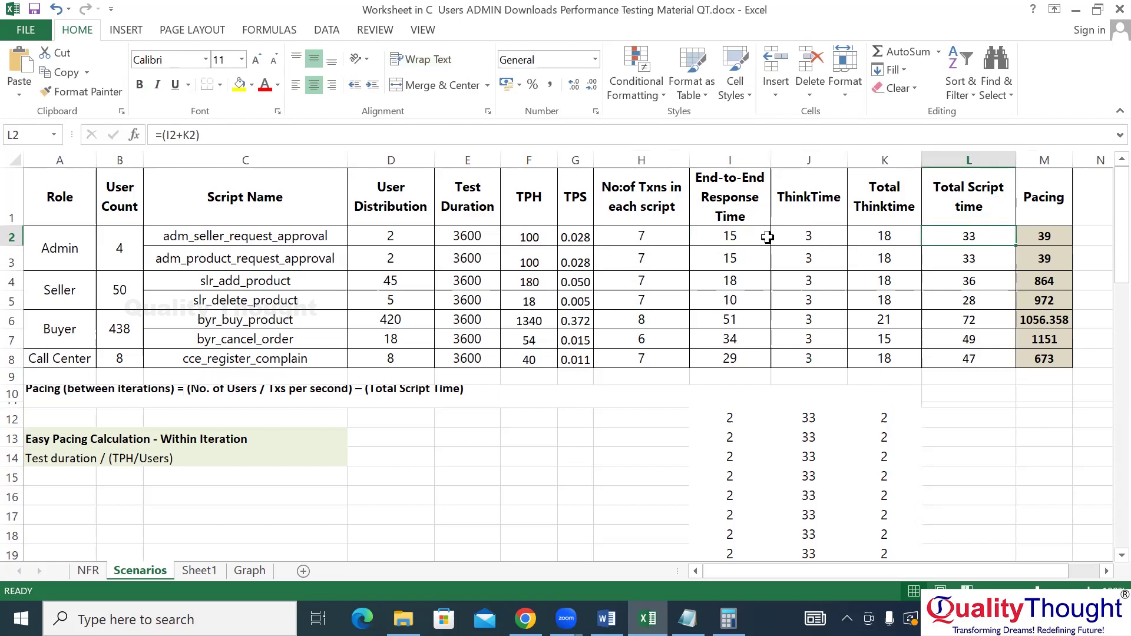
left_click(744, 237)
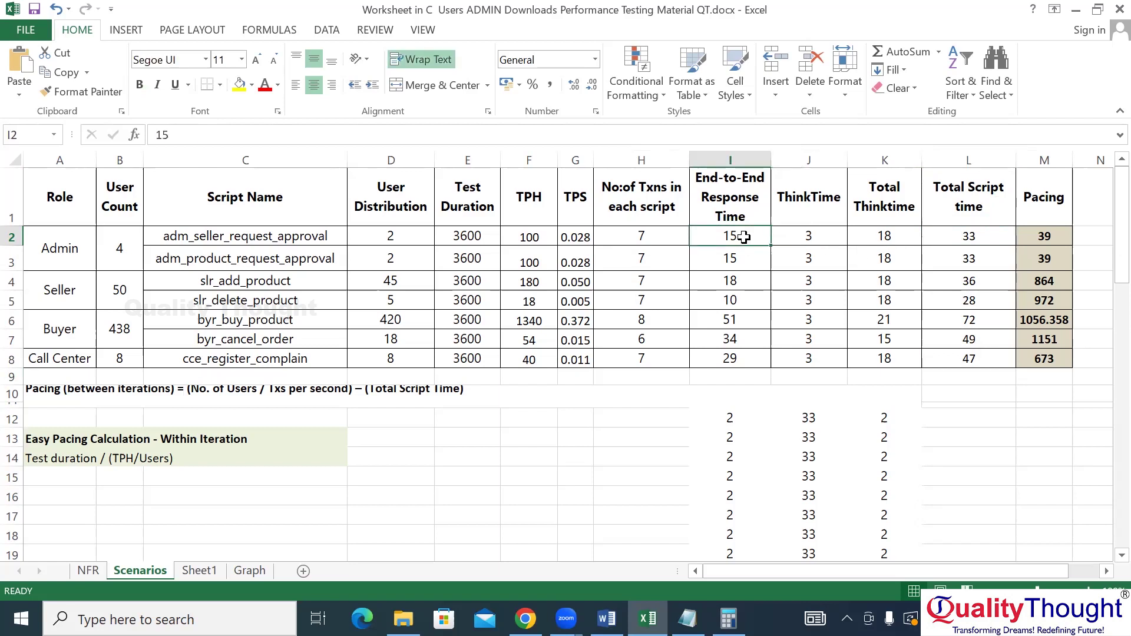
left_click(982, 237)
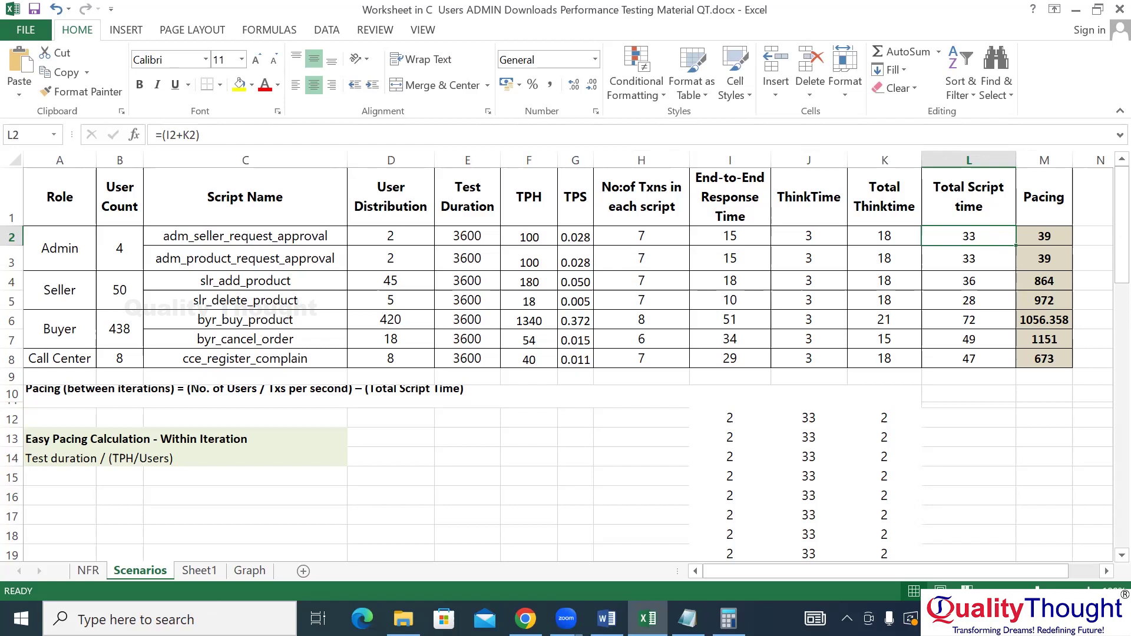
Review the 72sec iteration in example row K2:M2 of Sheet1 against the Total Script time in the Scenarios sheet
left_click(198, 570)
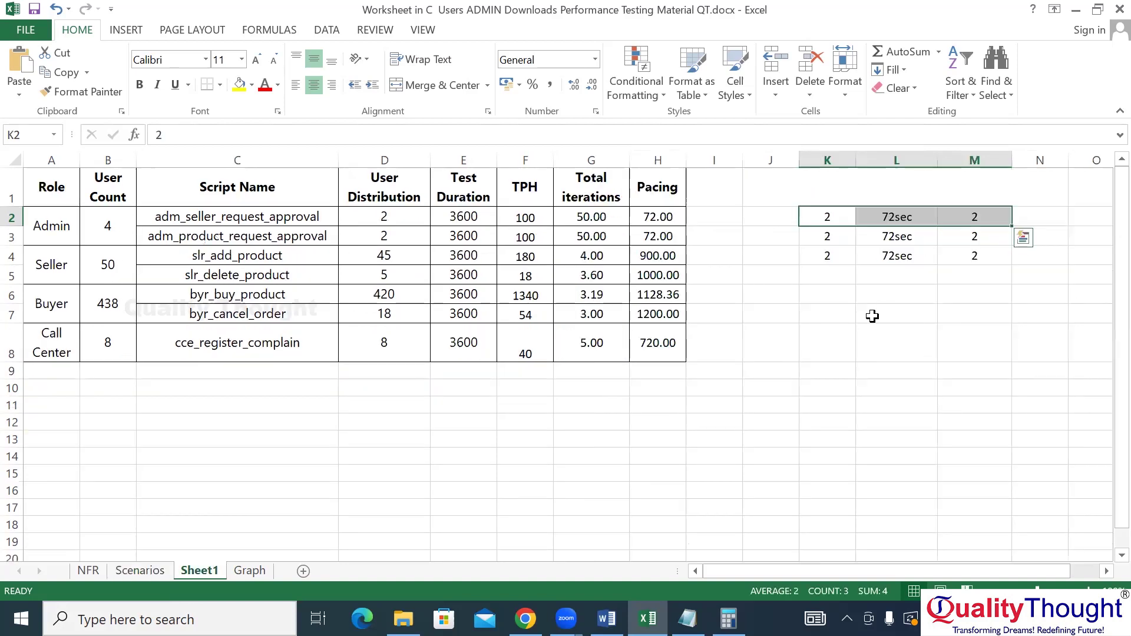
left_click(896, 212)
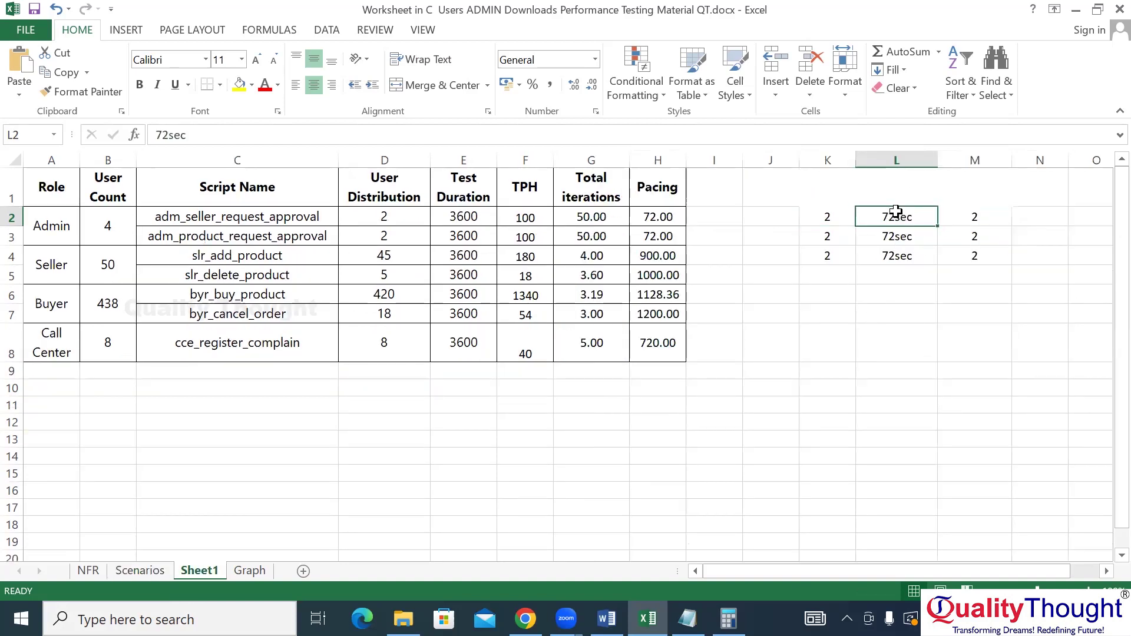
left_click_drag(833, 219, 1006, 221)
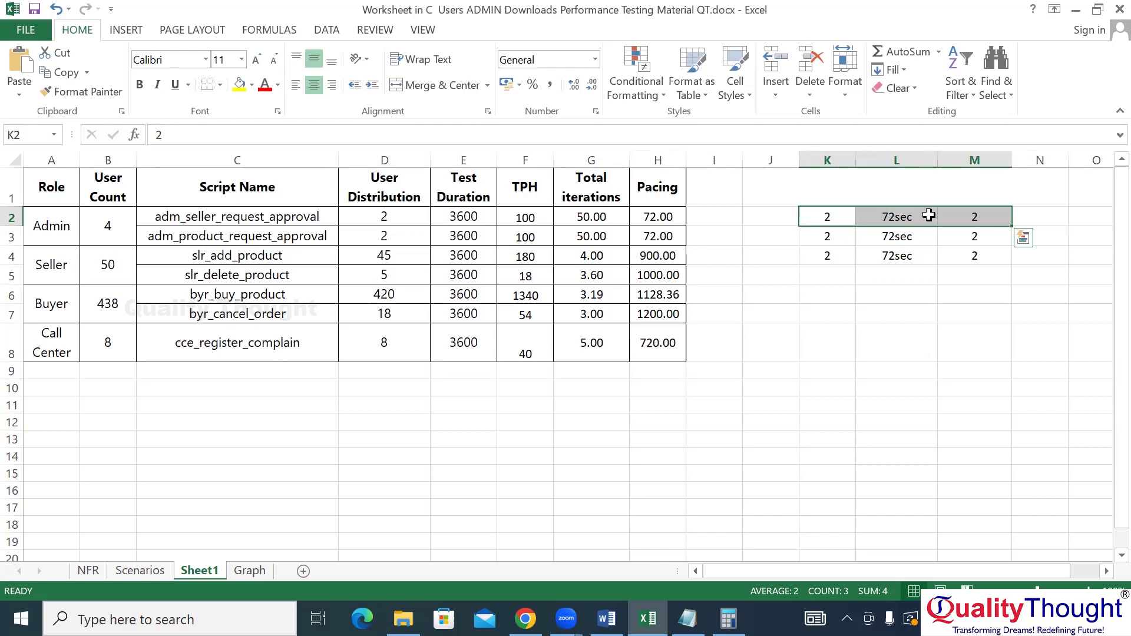
left_click(897, 217)
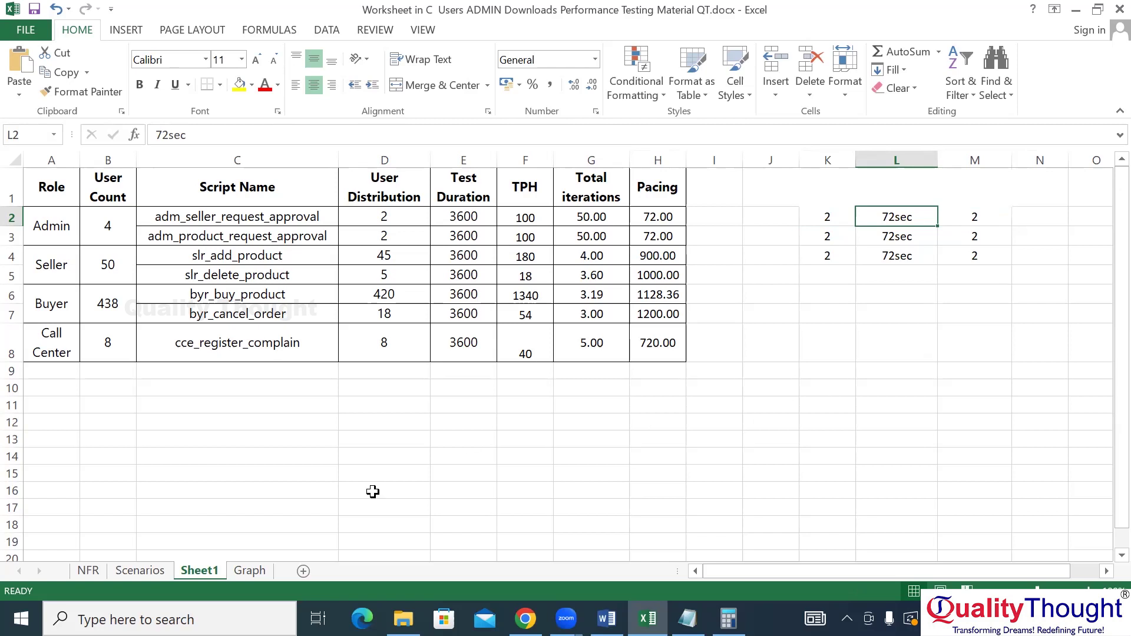
left_click(135, 570)
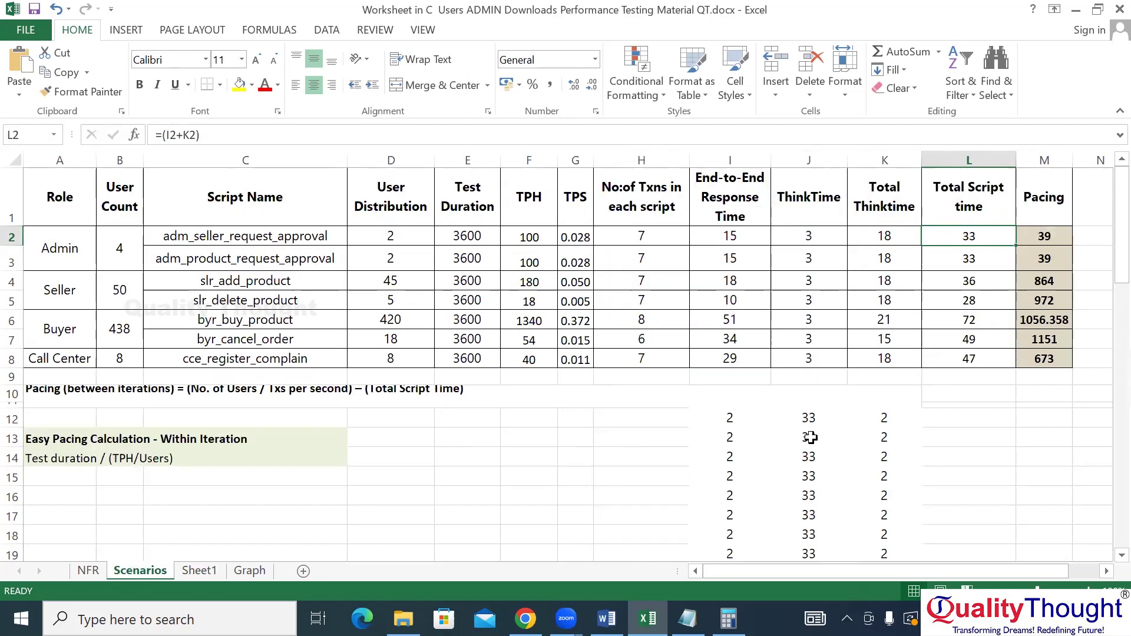
Compare example row I12:K12 of the Scenarios sheet with example range K2:M4 on Sheet1
left_click(731, 419)
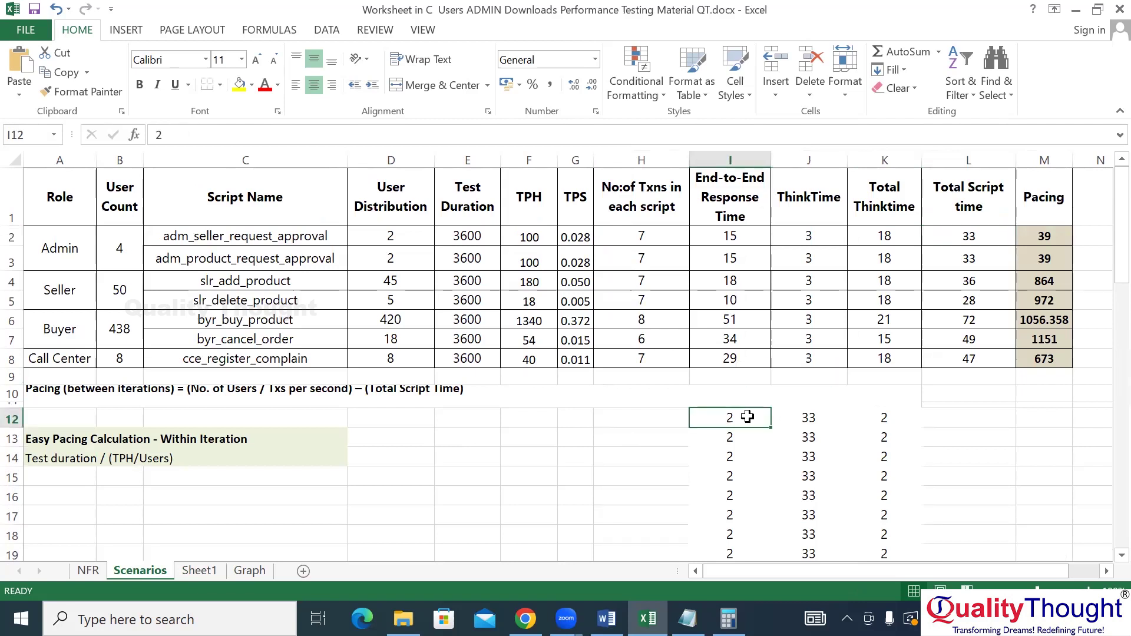
left_click_drag(747, 417, 865, 418)
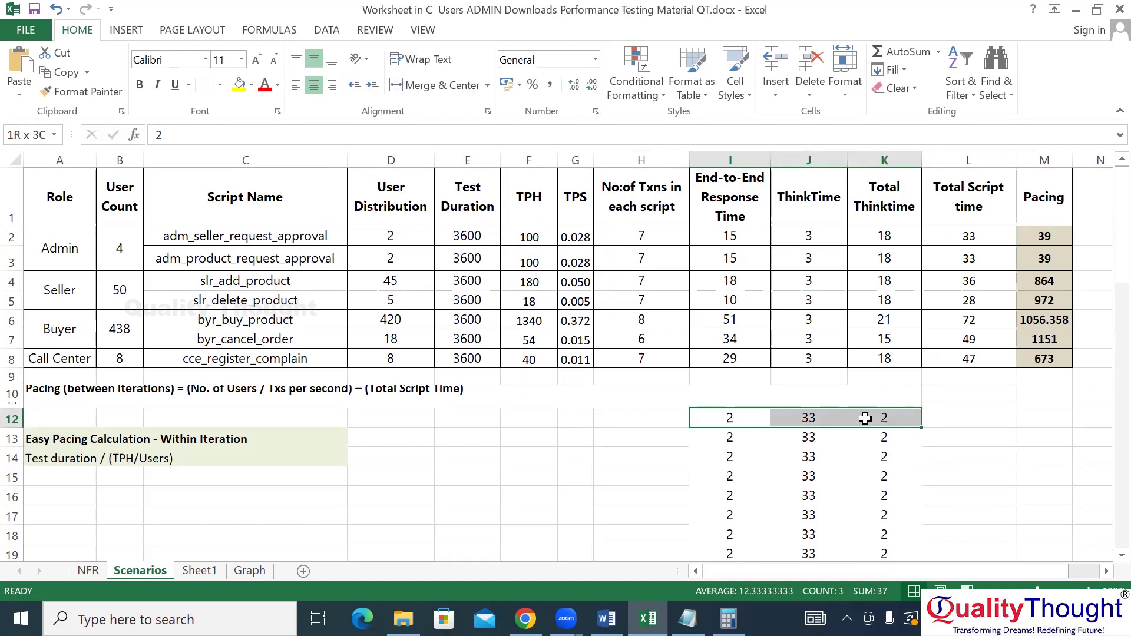
left_click_drag(865, 418, 865, 419)
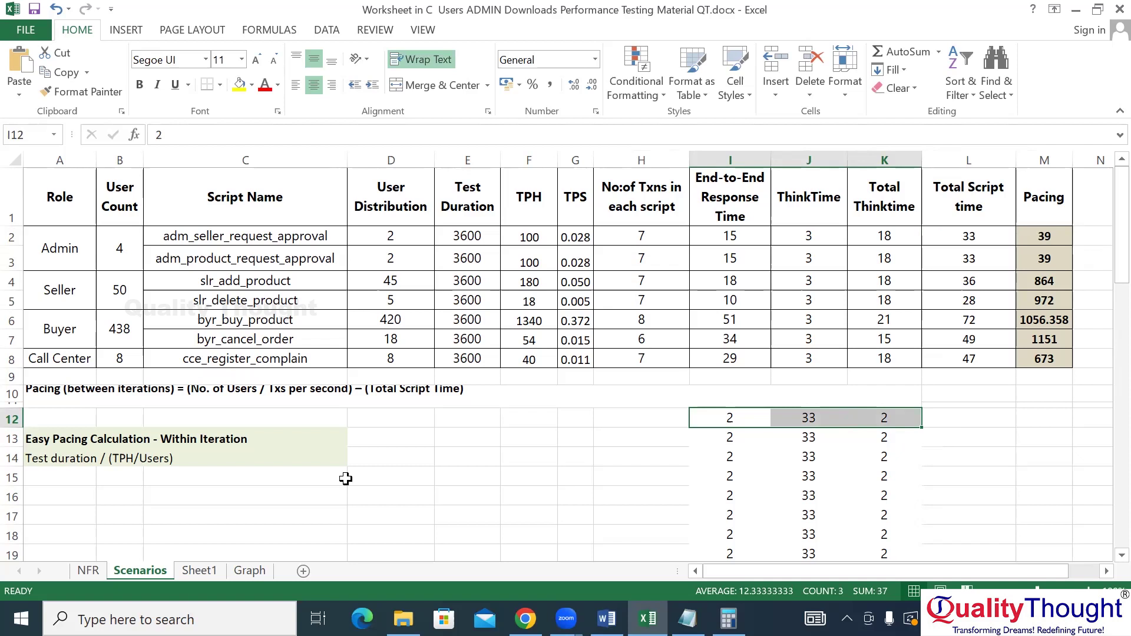
left_click(213, 582)
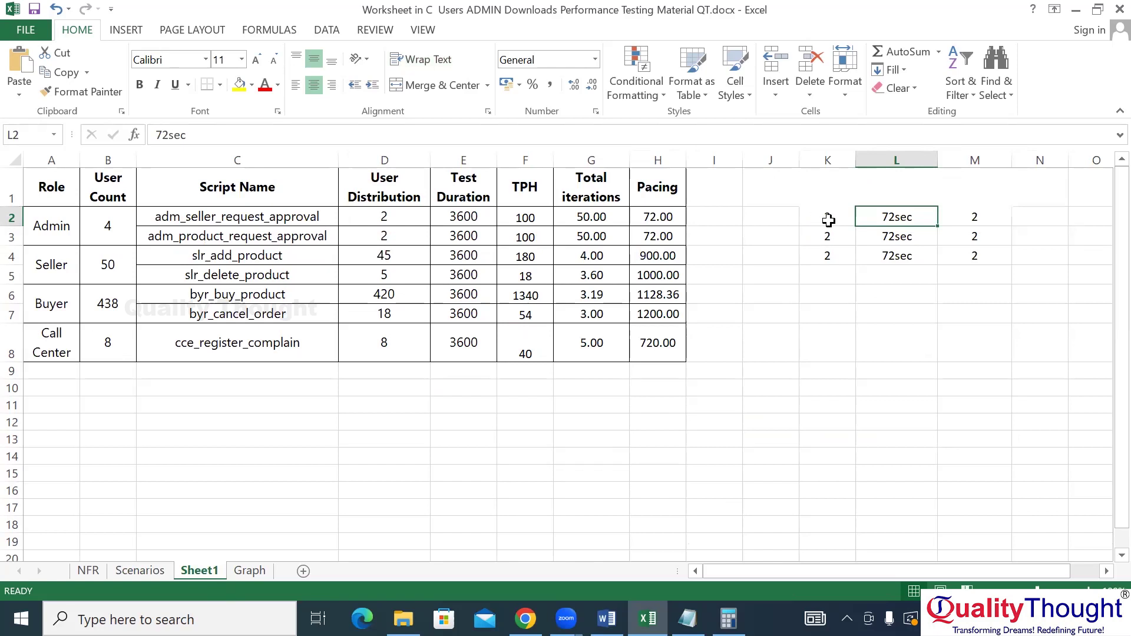
left_click_drag(828, 220, 956, 264)
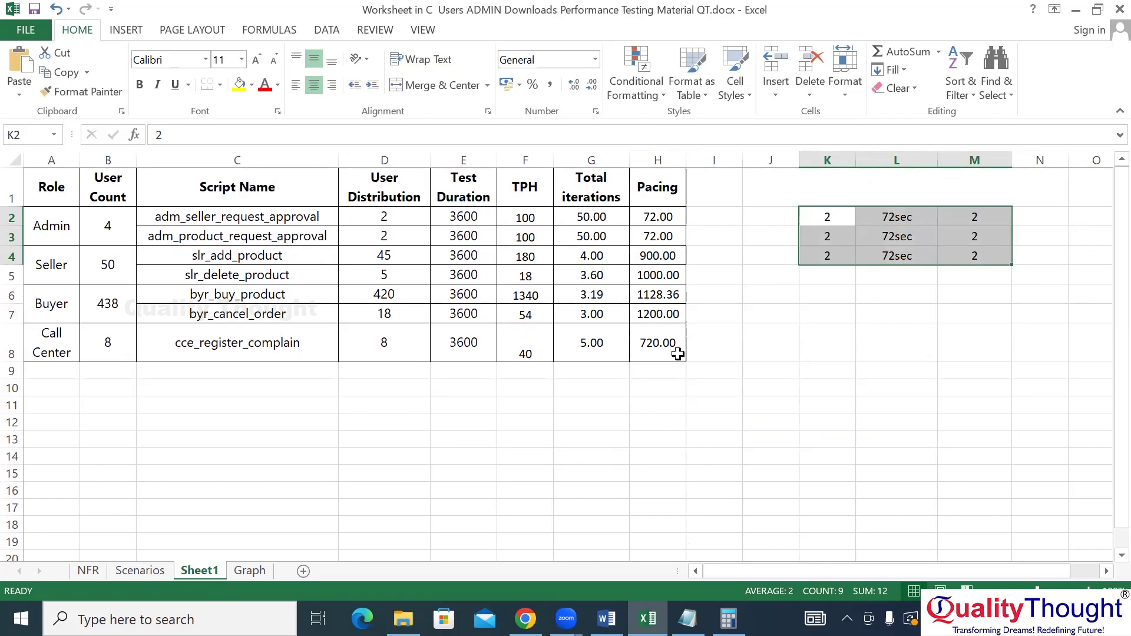
Review the total-iterations pacing table A1:H8 on Sheet1 against the Scenarios sheet
left_click_drag(675, 354, 52, 196)
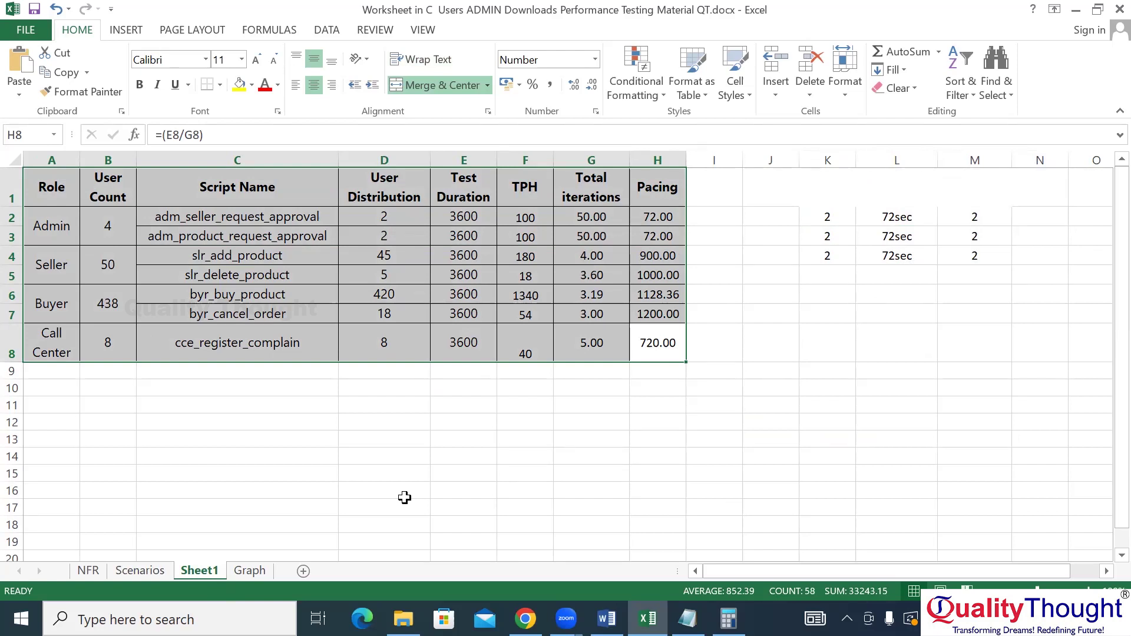
key("ctrl+Page_Up")
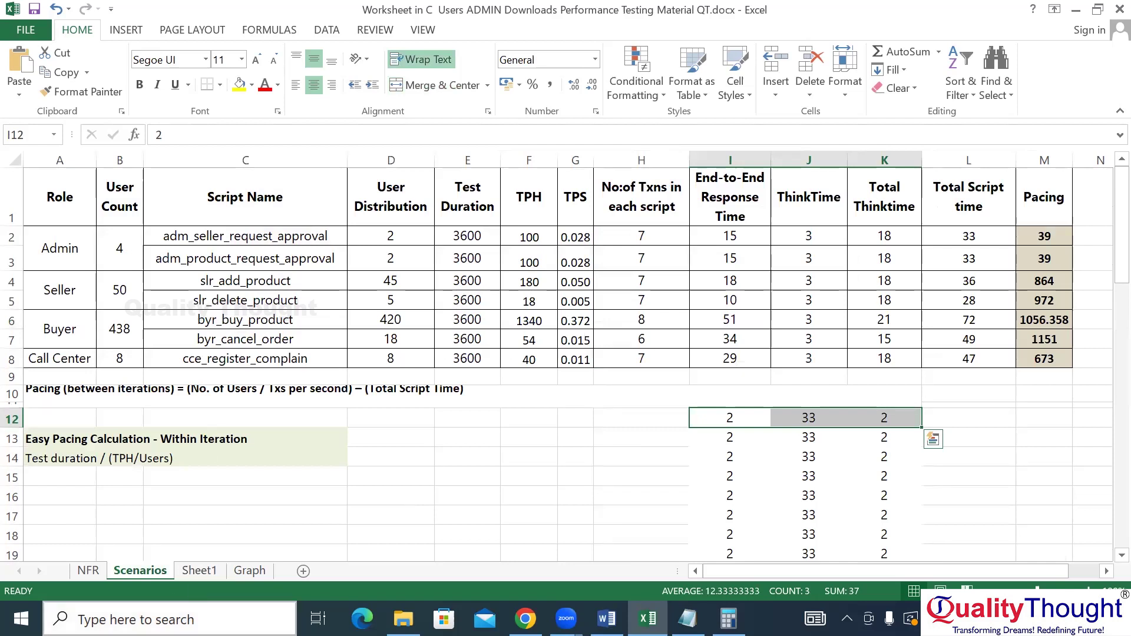
left_click(191, 582)
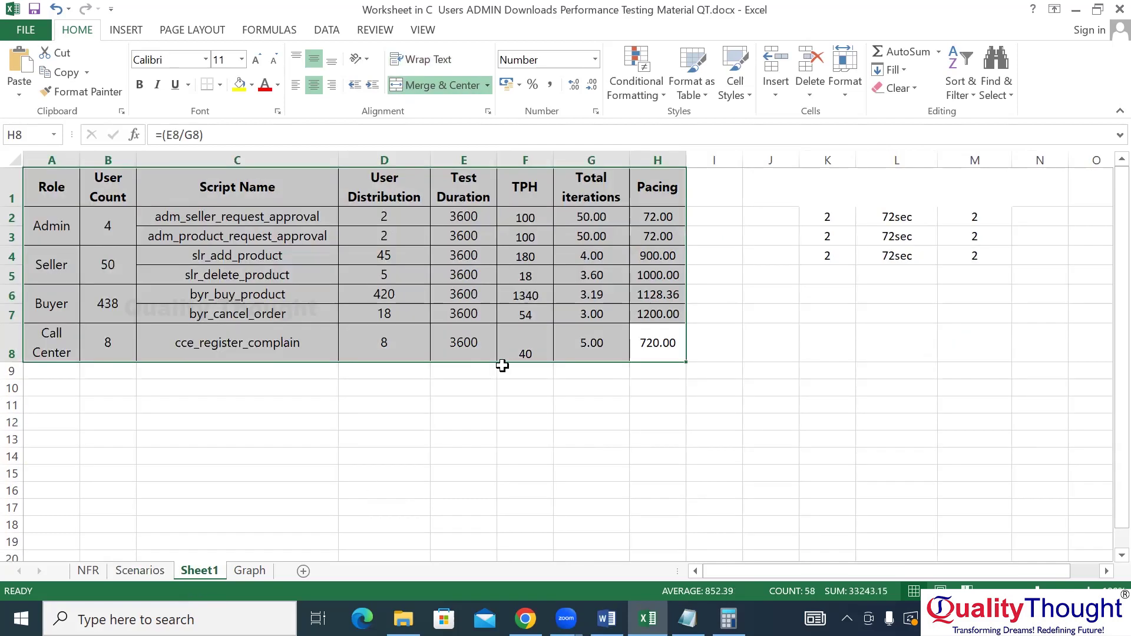
left_click_drag(68, 197, 657, 346)
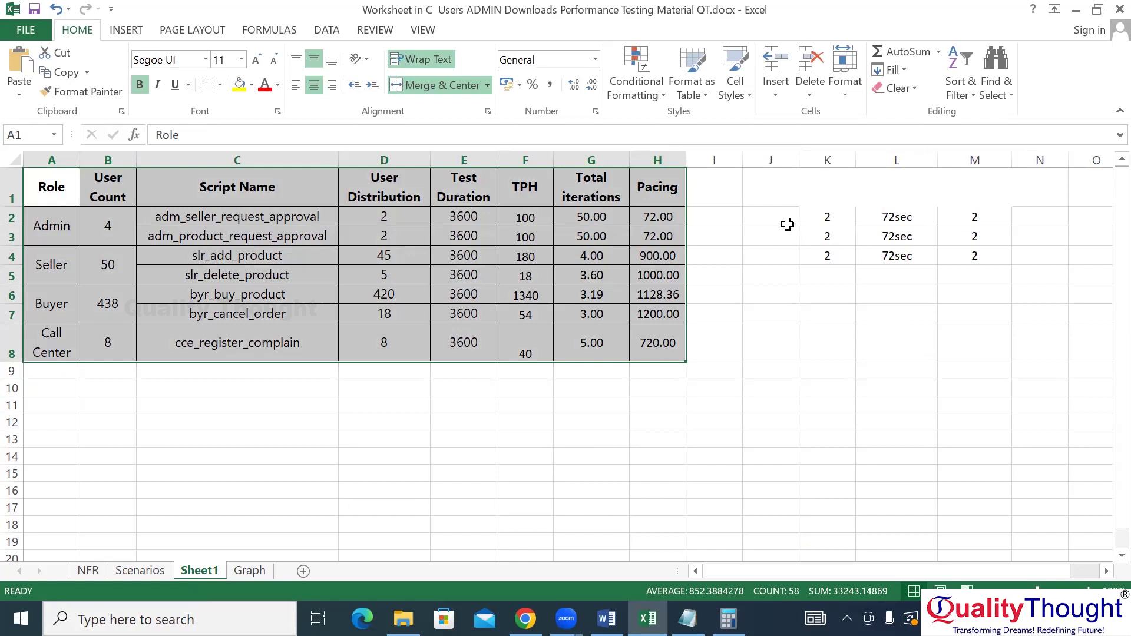
Clear the 72sec example rows in K2:M4 of Sheet1
left_click_drag(828, 217, 969, 243)
key("Delete")
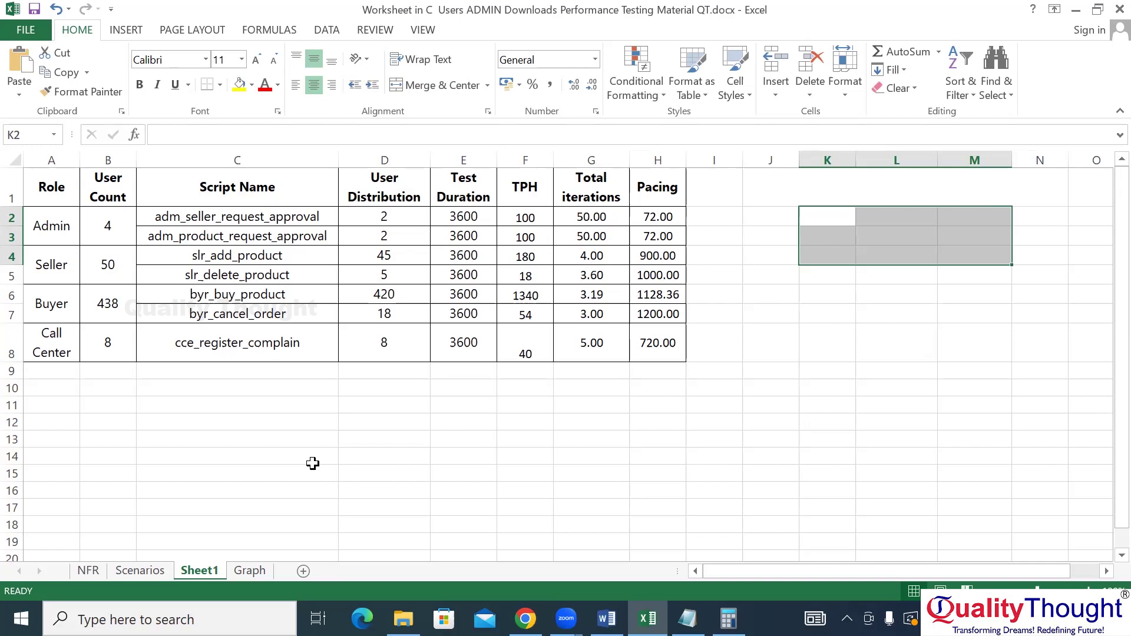
Examine how Total iterations in column G of Sheet1 derives from TPH in column F and User Distribution in column D
left_click(523, 150)
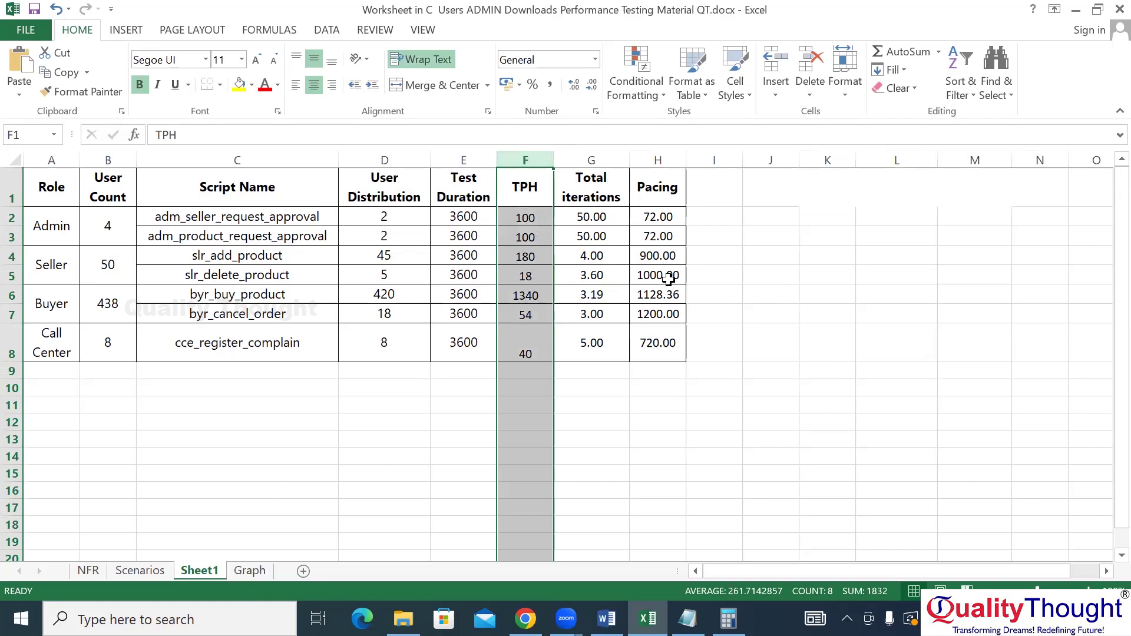
left_click(598, 152)
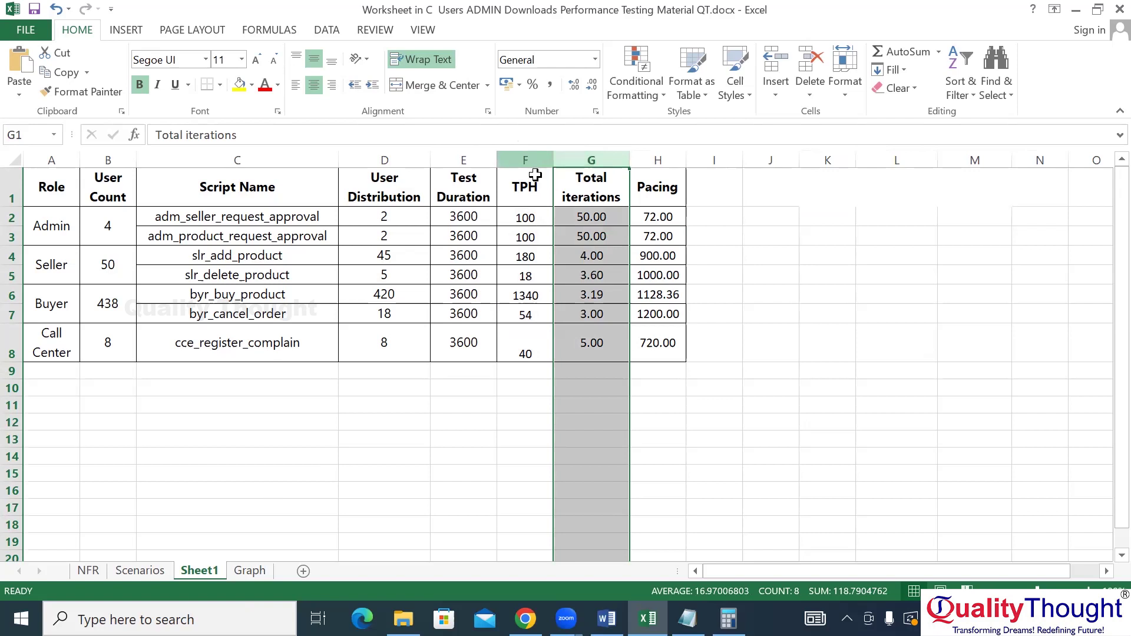
left_click(524, 218)
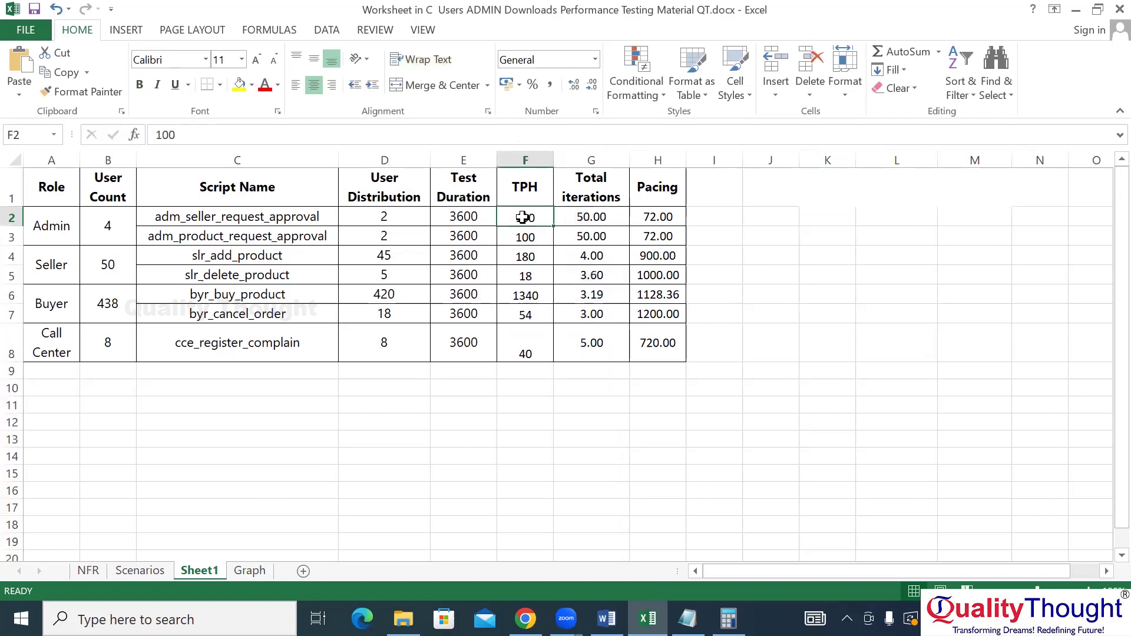
left_click(410, 218)
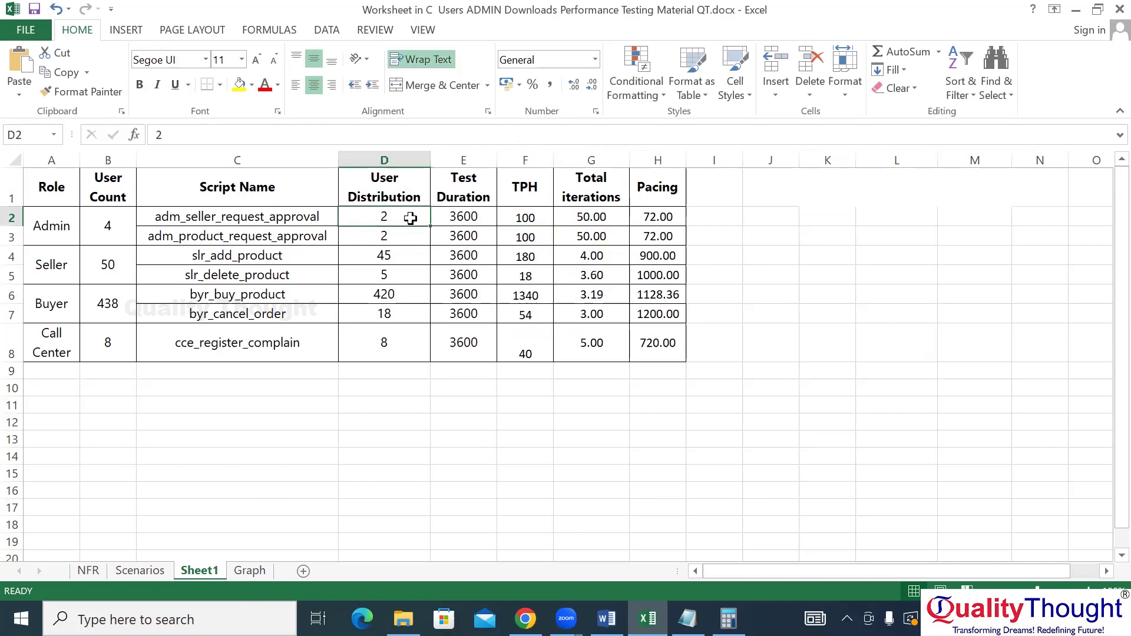
left_click(542, 218)
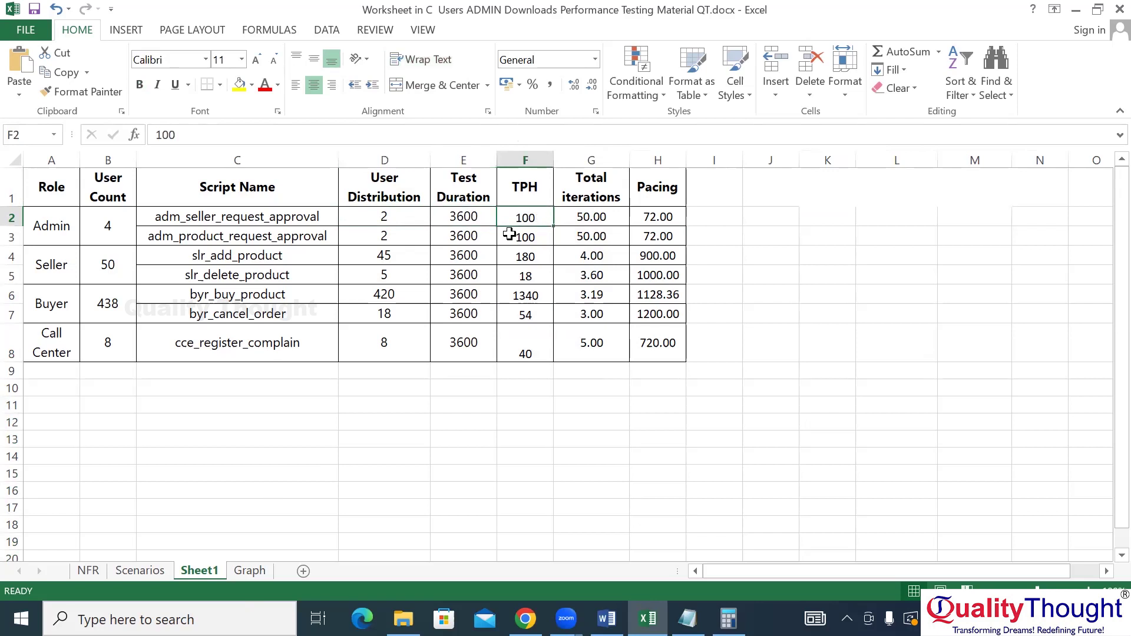
left_click(417, 218)
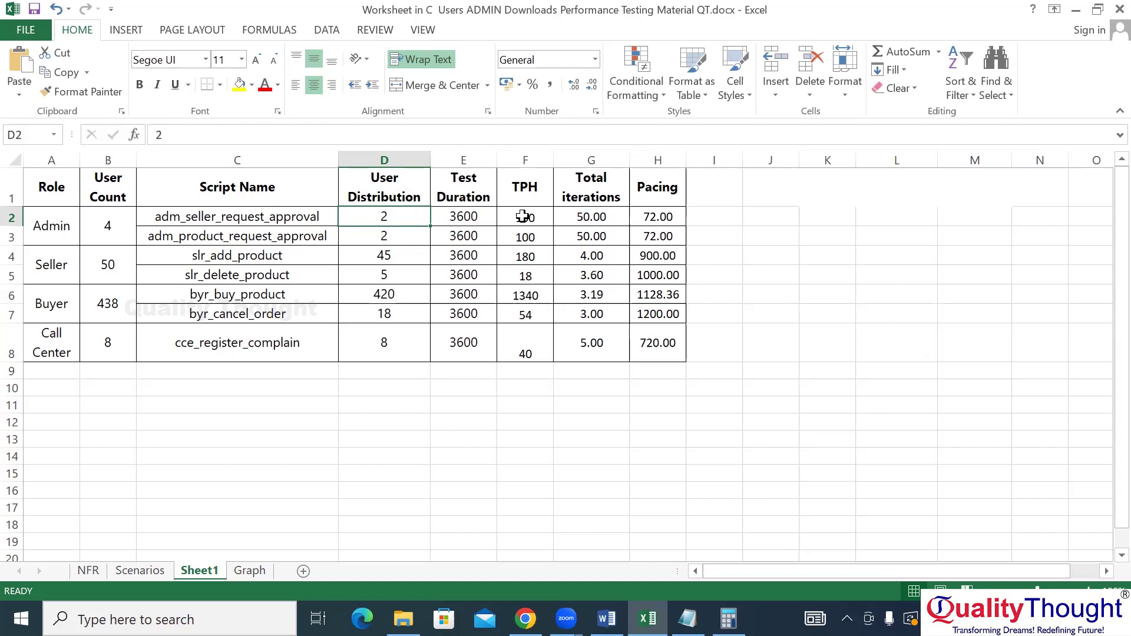
left_click(611, 221)
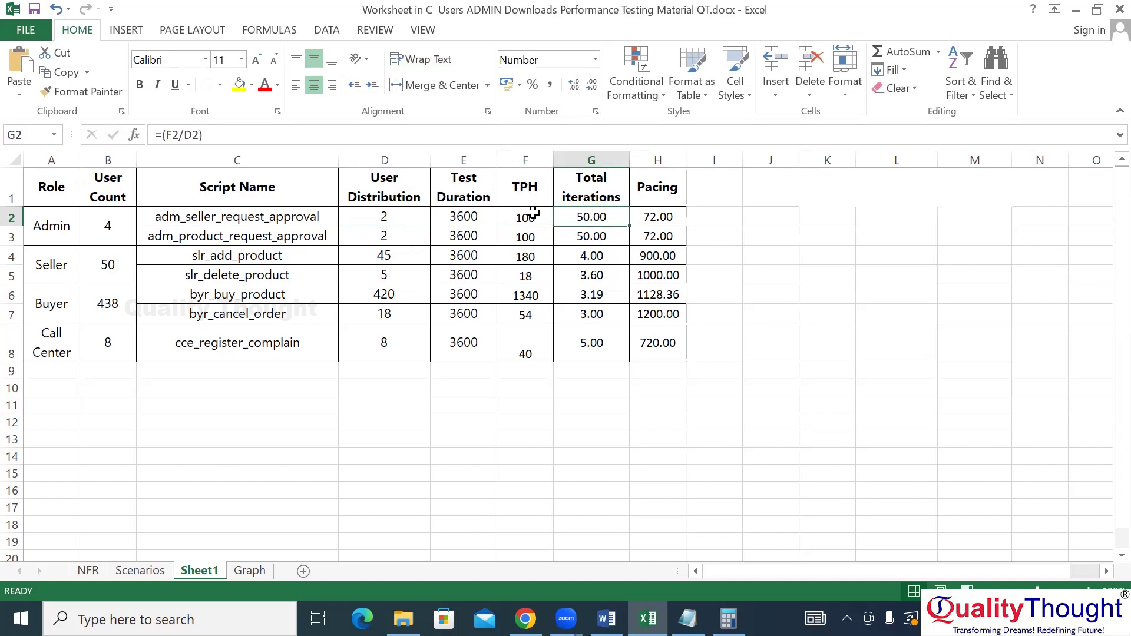
left_click_drag(584, 255, 586, 333)
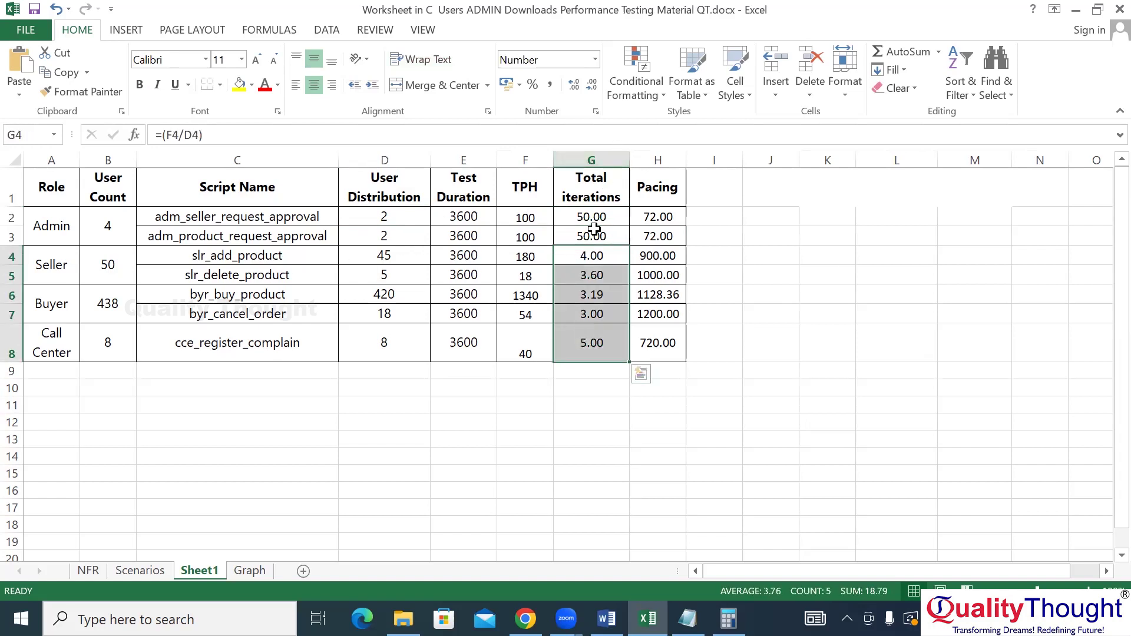
left_click_drag(602, 217, 601, 335)
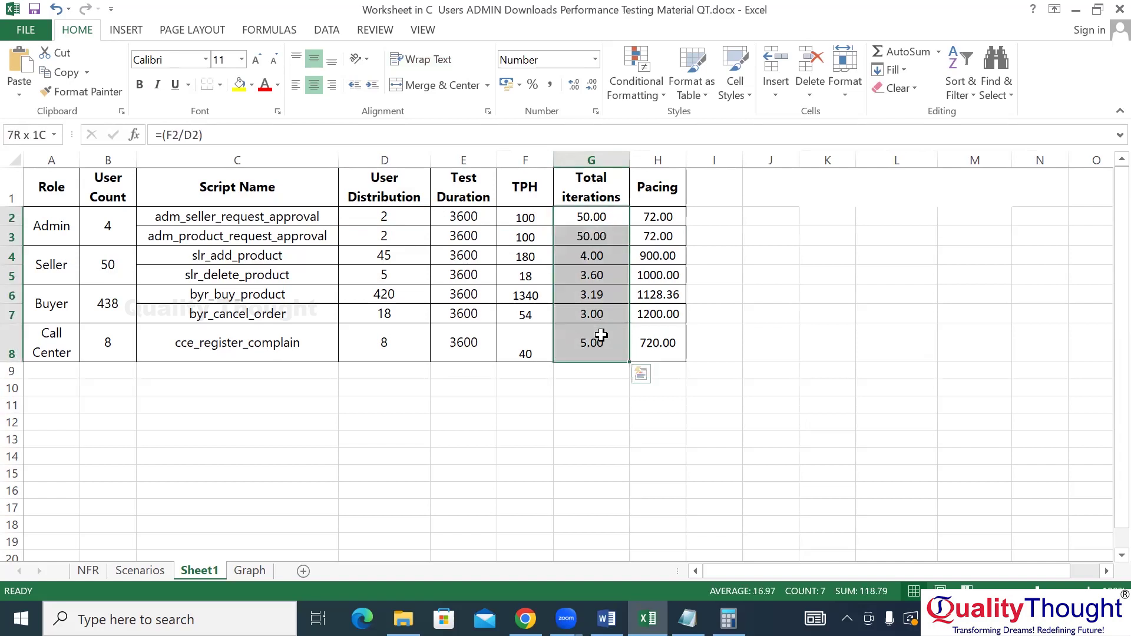
Examine how Pacing in H2 of Sheet1 derives from Test Duration in E2 and Total iterations in G2
left_click(666, 215)
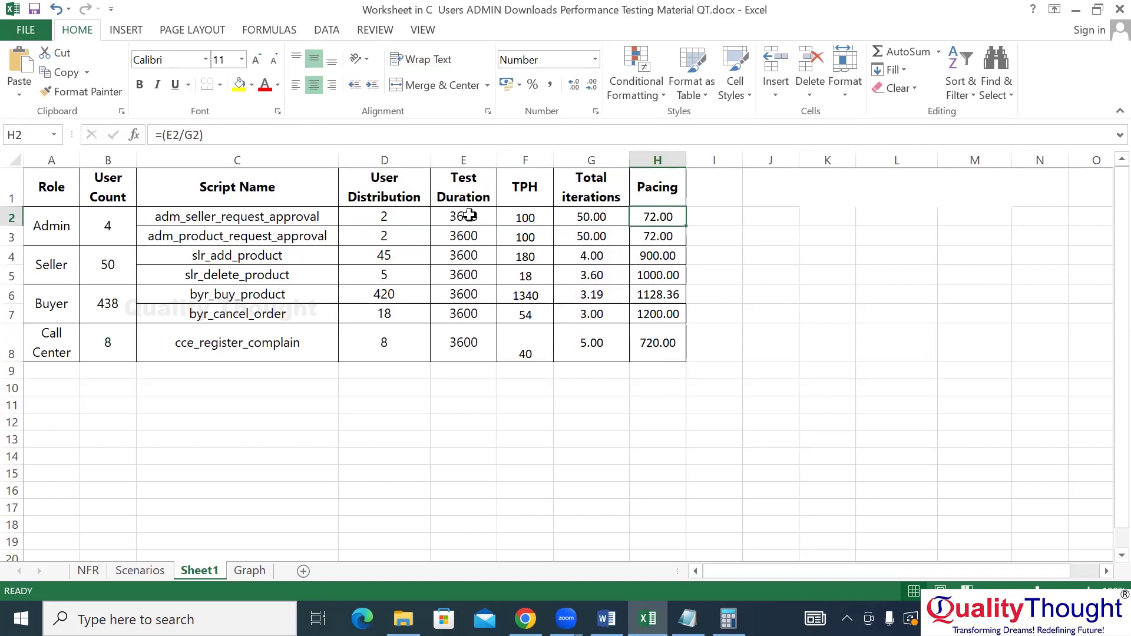
left_click(583, 218)
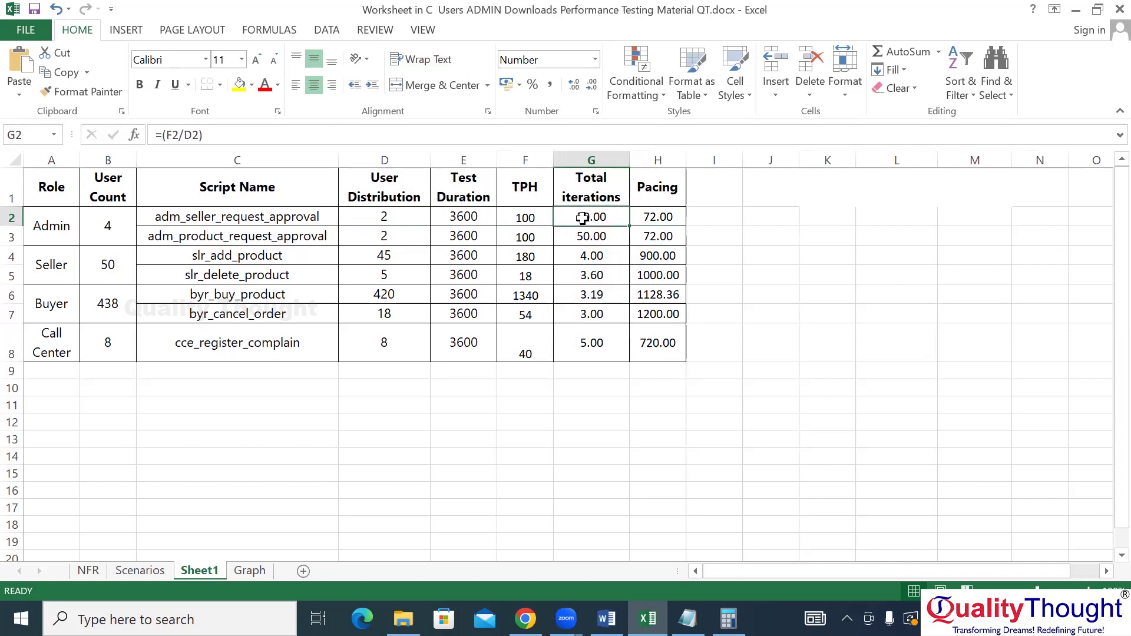
left_click(659, 218)
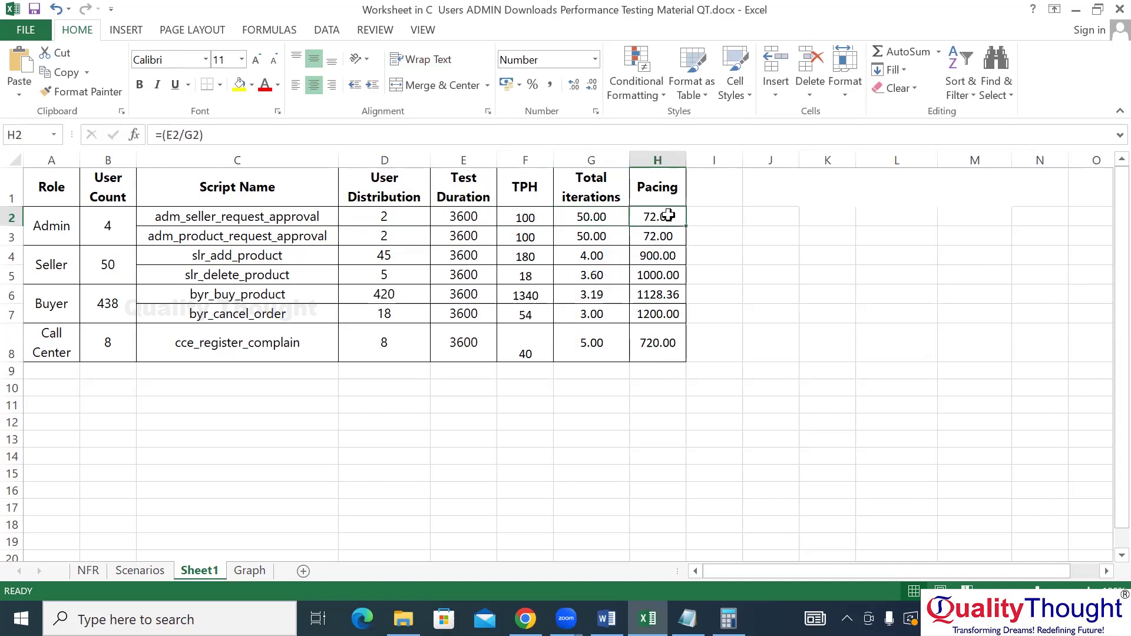
left_click(468, 217)
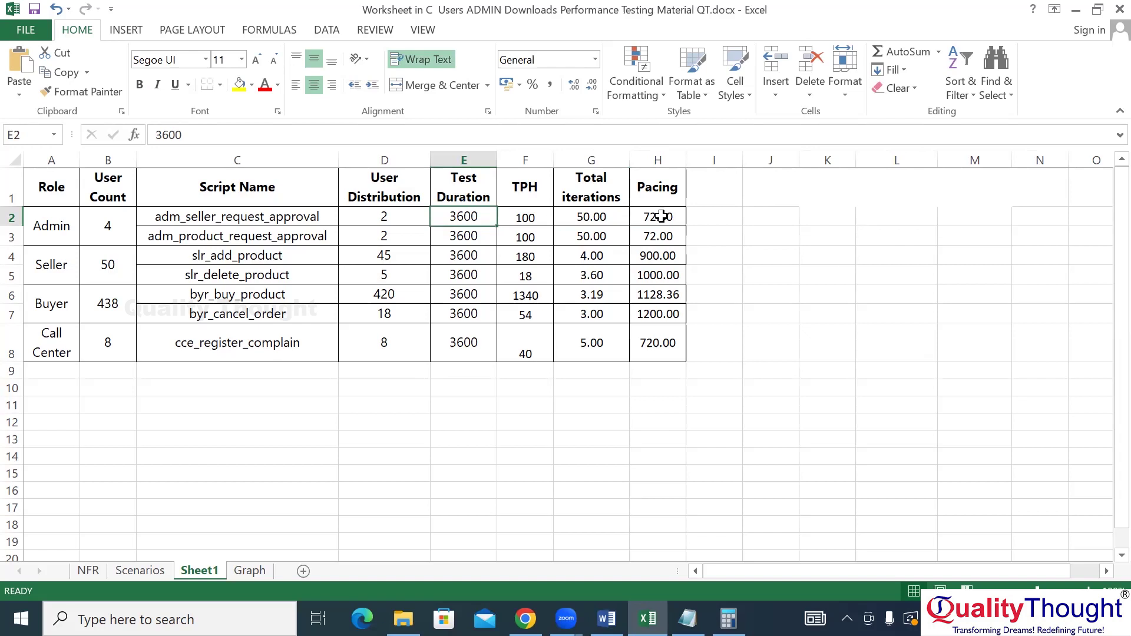
left_click(601, 217)
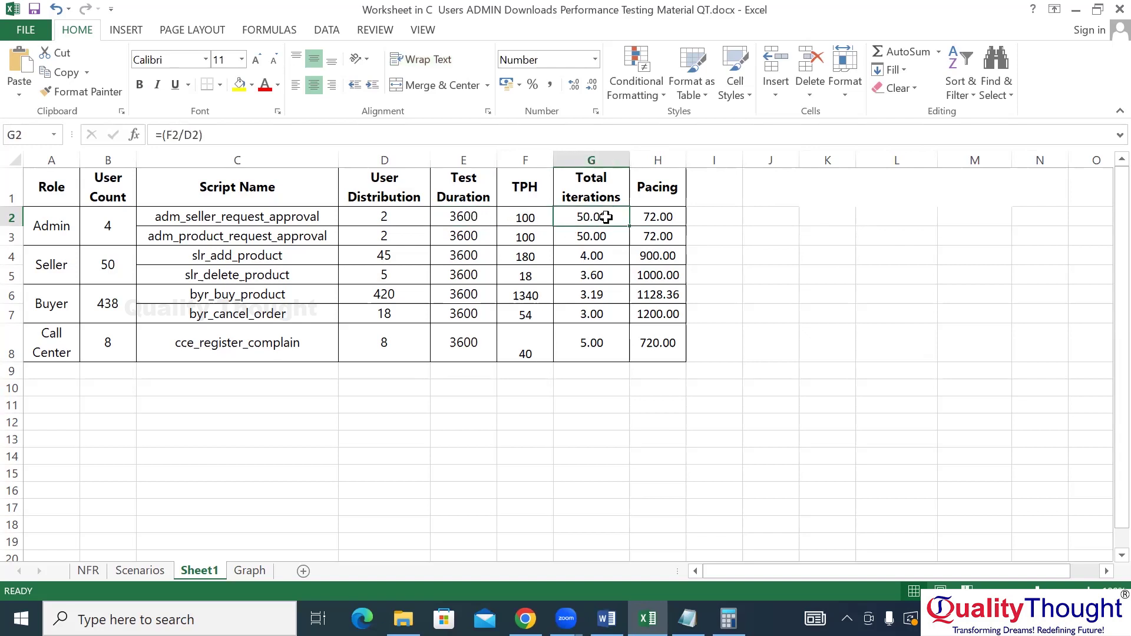
left_click(482, 218)
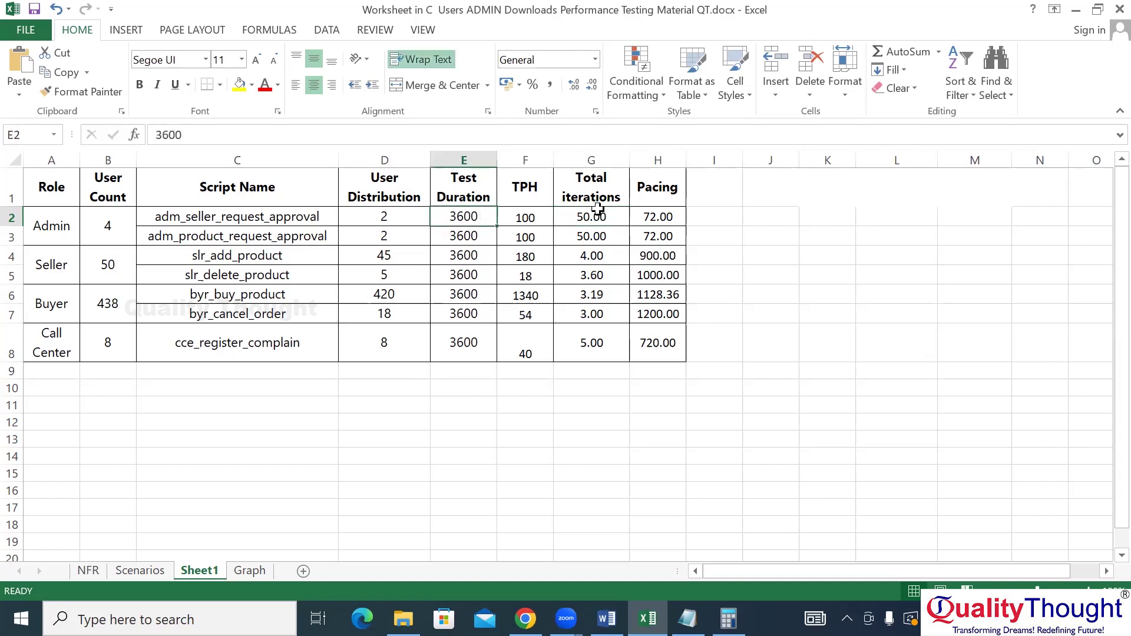
left_click(654, 220)
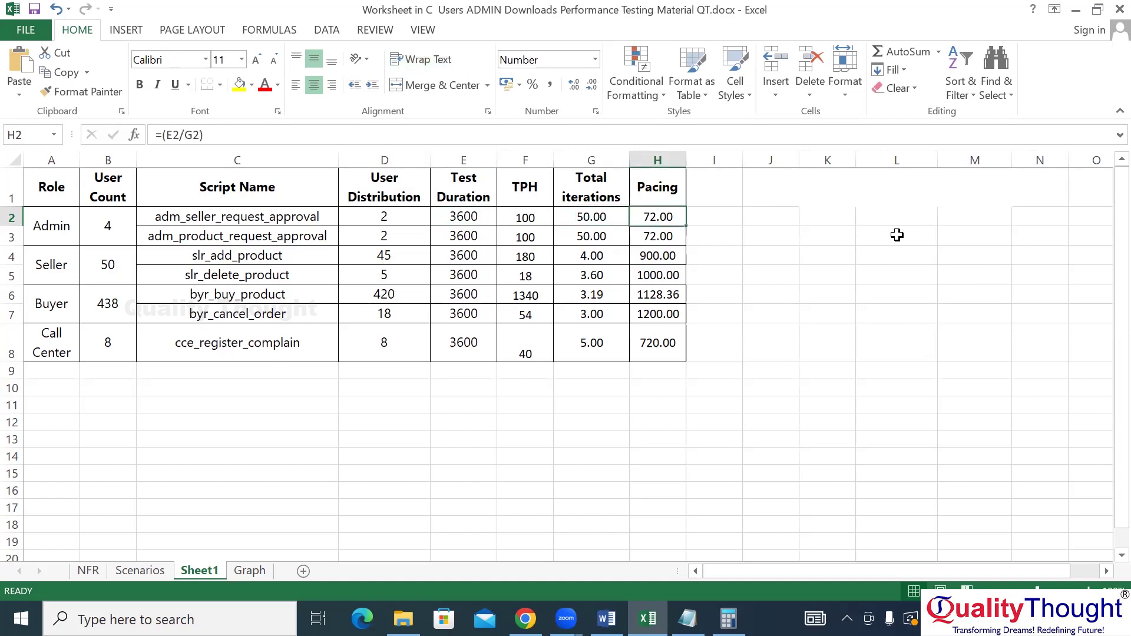
Enter 72 in M3, M4 and M11 of Sheet1 as a new example, and highlight M3:M12
left_click(956, 236)
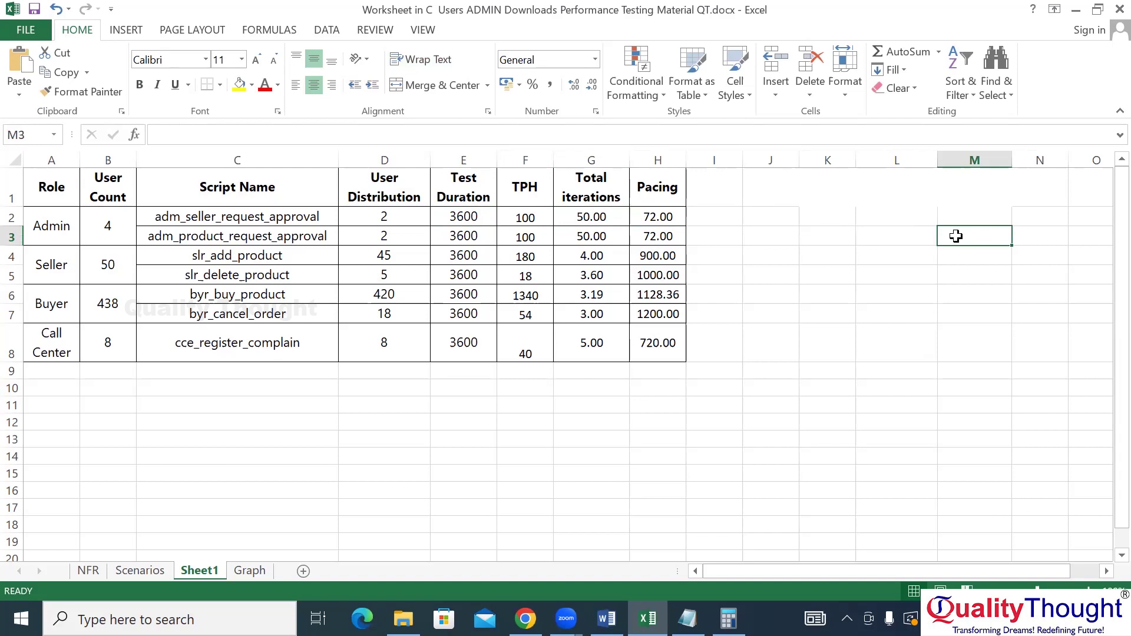
type("72")
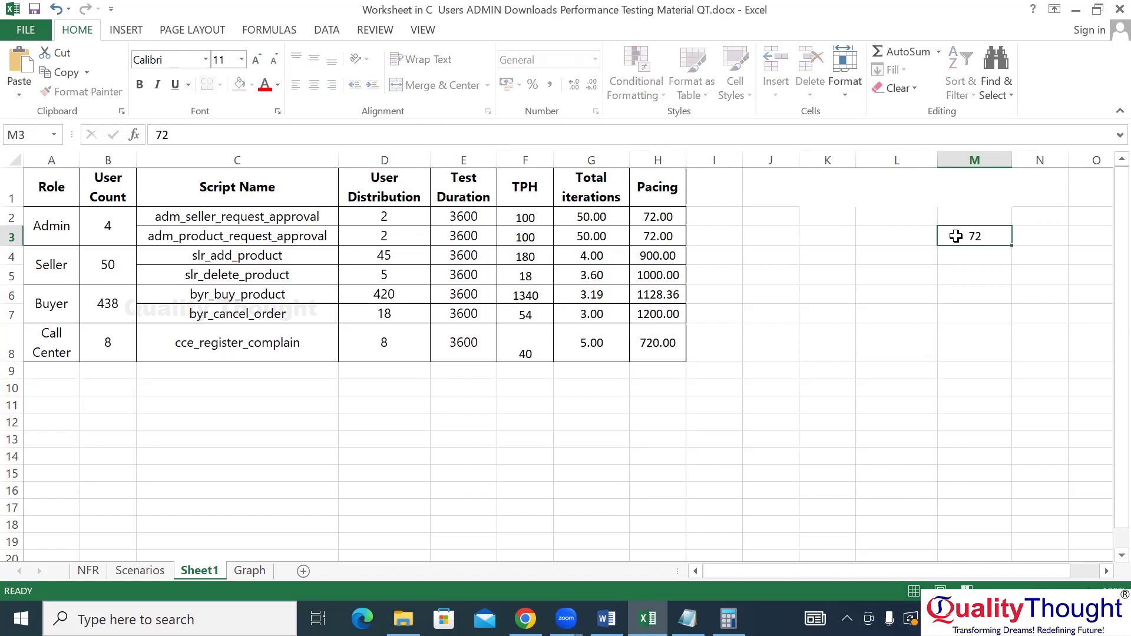
key("Return")
type("72")
key("Return")
key("Return")
key("Return")
key("Return")
key("Return")
key("Return")
key("Return")
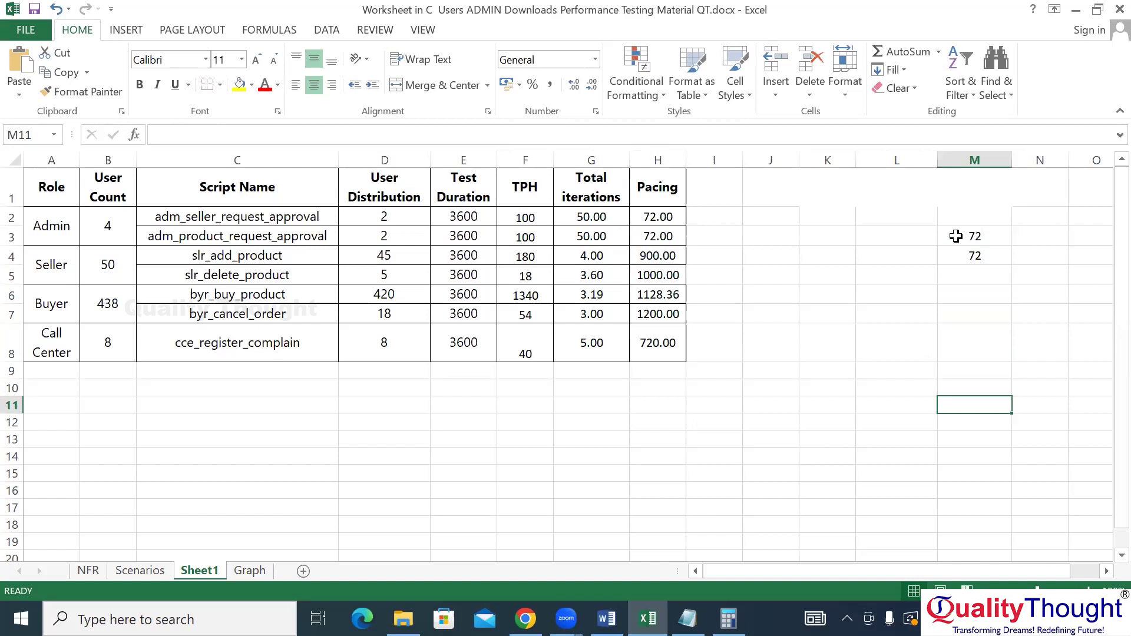
type("72")
left_click_drag(956, 237, 980, 412)
left_click(951, 238)
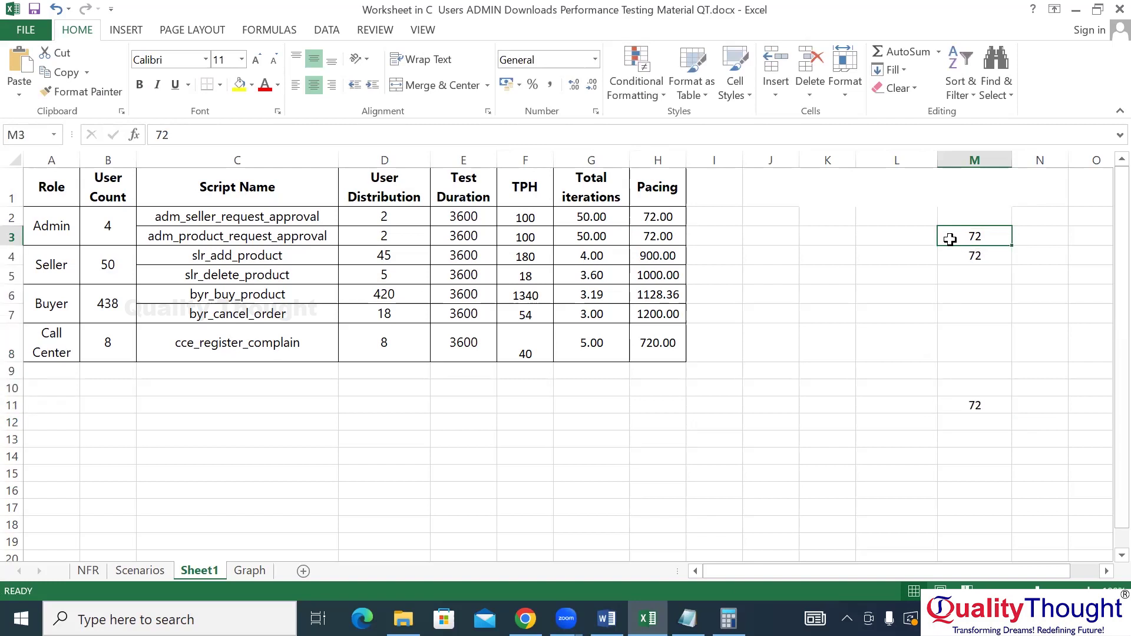
left_click(906, 232)
left_click_drag(993, 232, 993, 422)
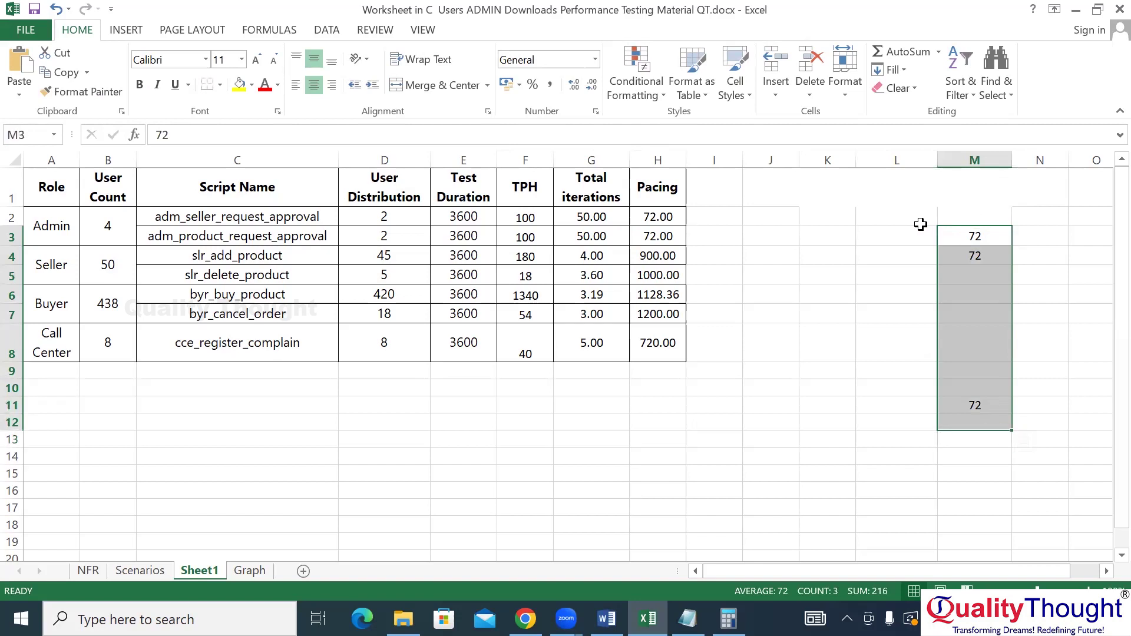
Enter 2 in L3 and L4 of Sheet1, beside the 72 values in column M
left_click(888, 239)
type("2")
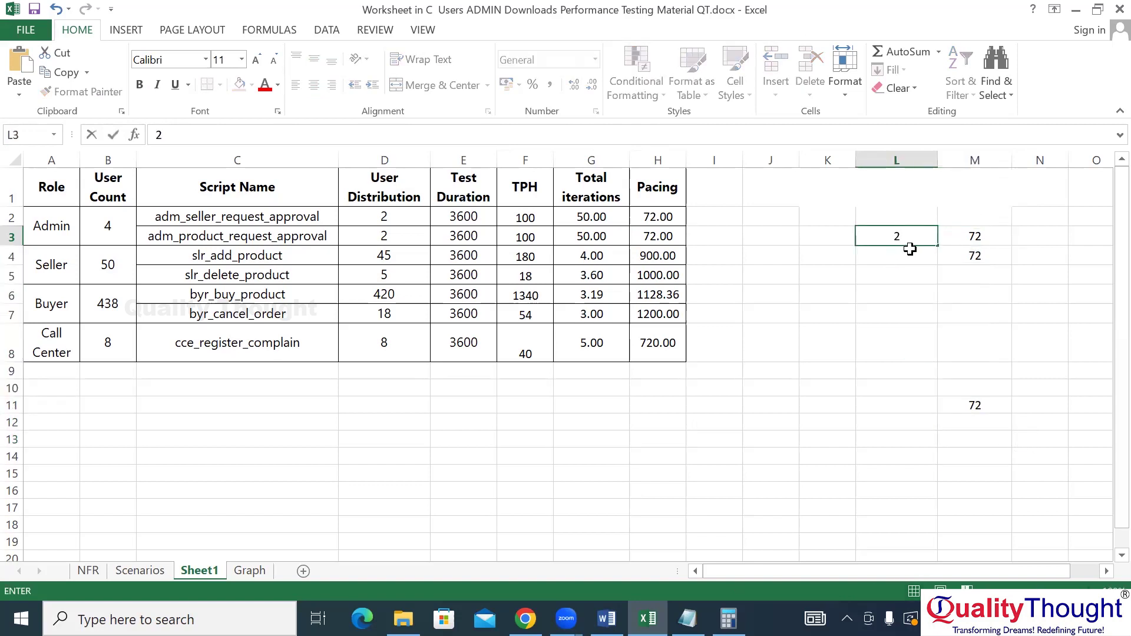
key("Return")
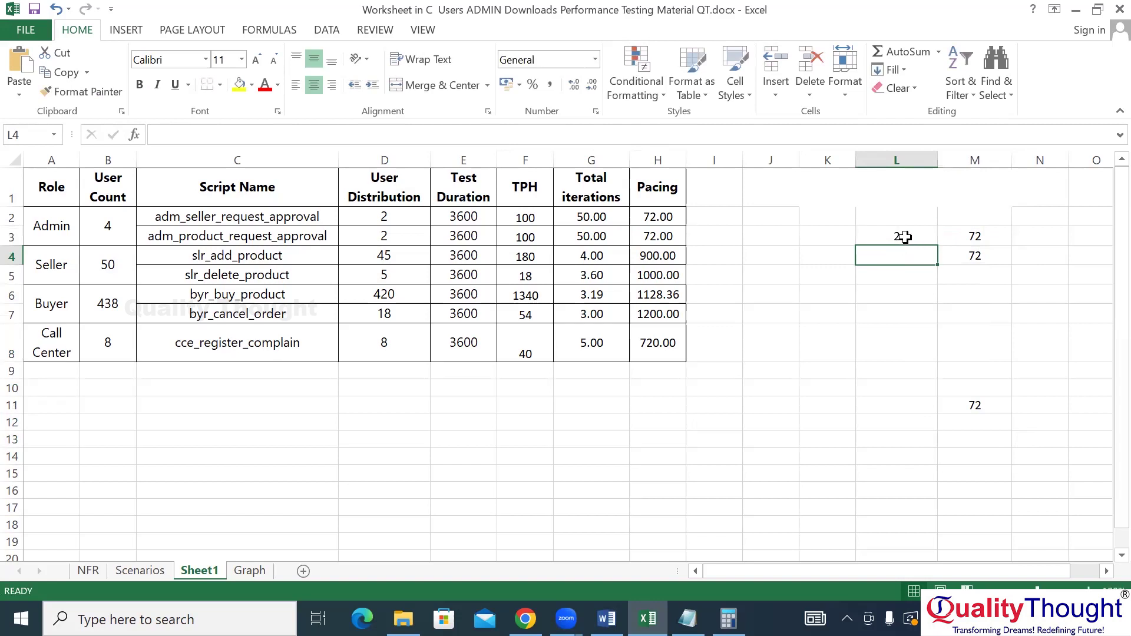
left_click(904, 236)
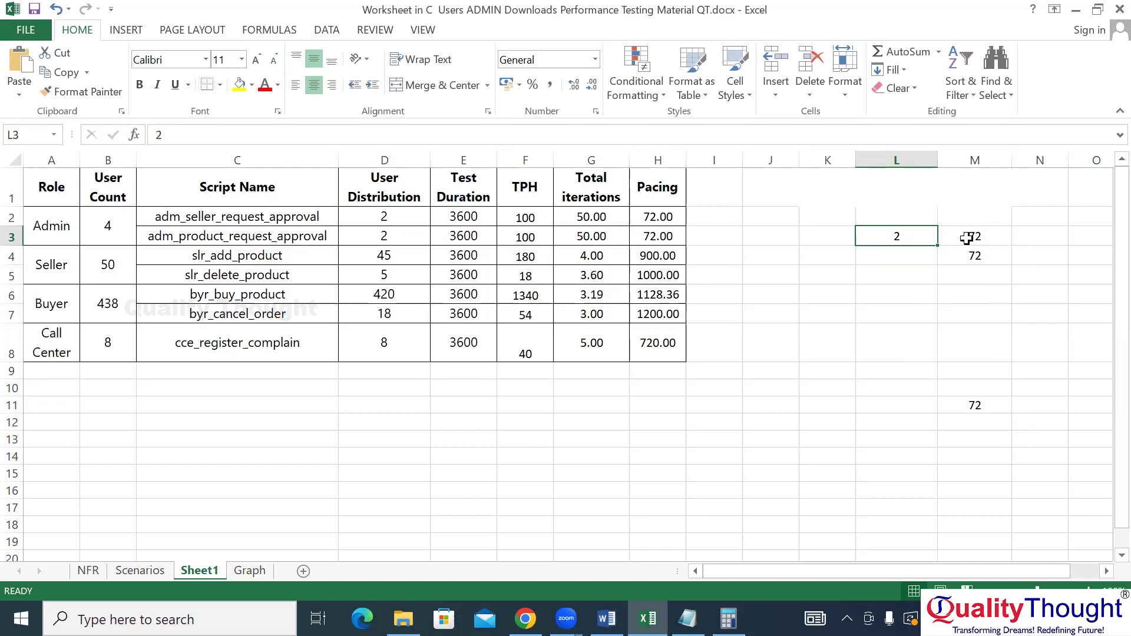
left_click(1028, 238)
left_click(916, 255)
type("2")
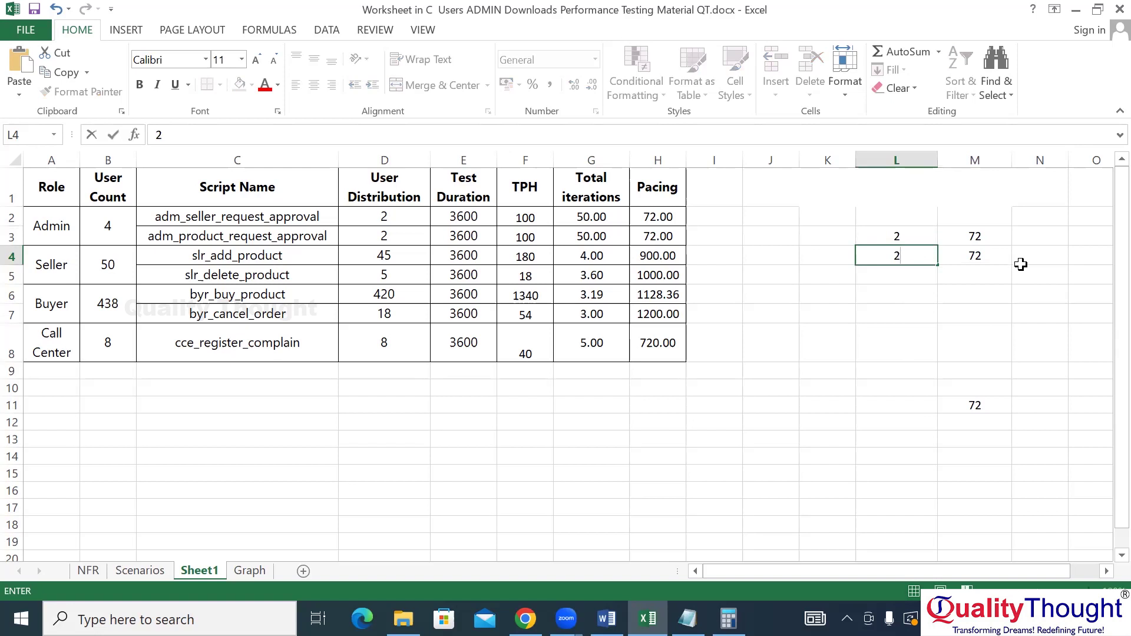
Clear the example values in L3:M11 of Sheet1
left_click_drag(920, 234, 994, 405)
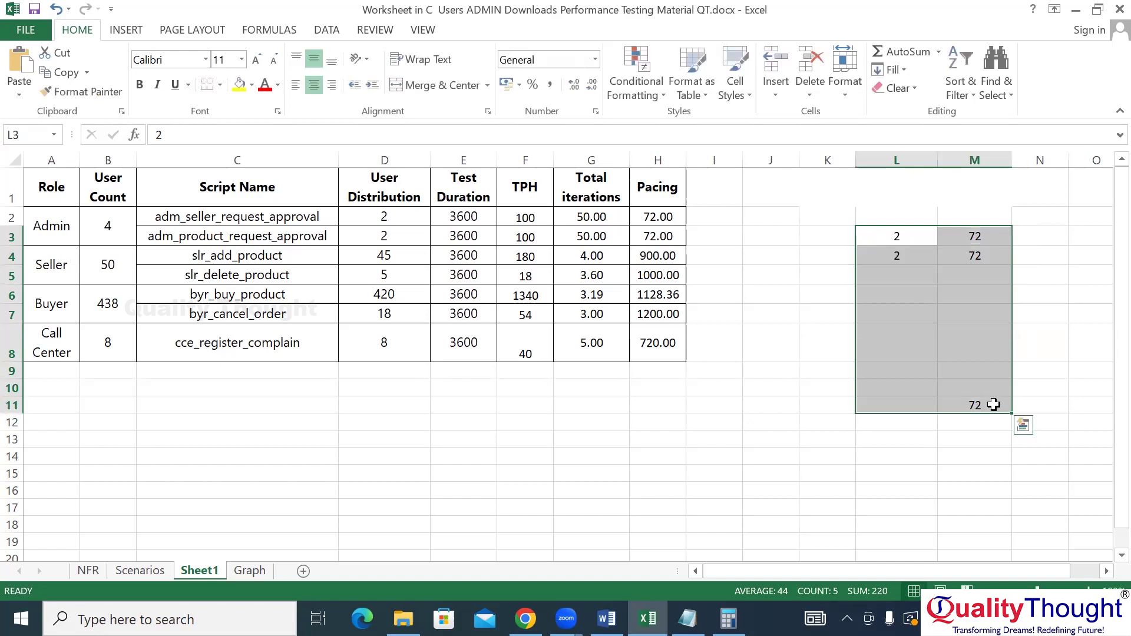
key("Delete")
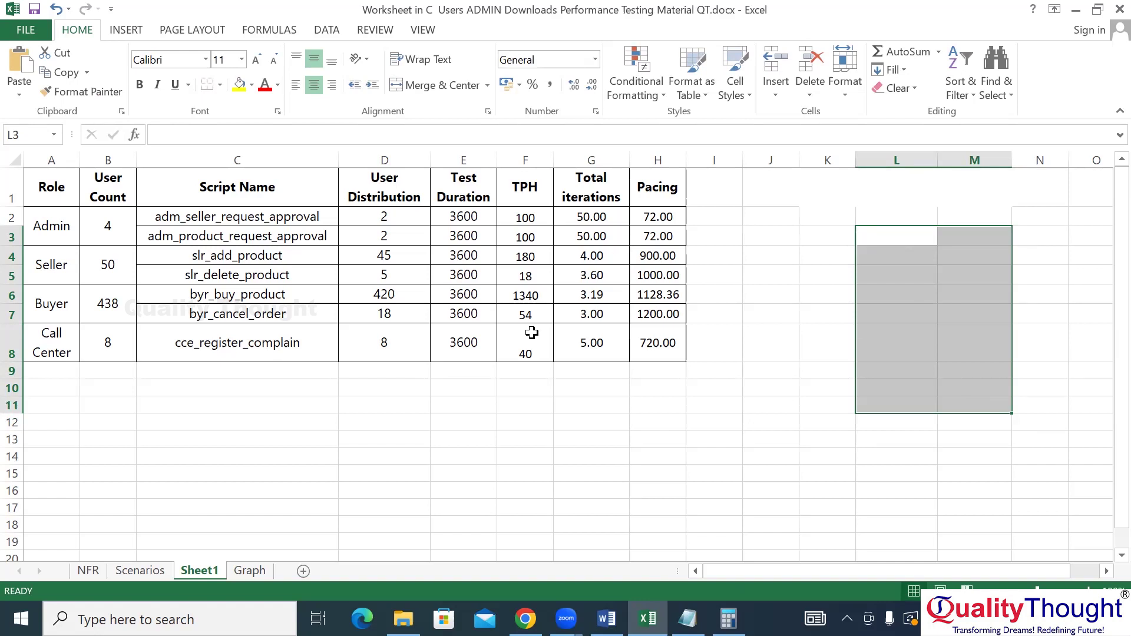
Compare the Pacing formula in H2 of Sheet1 with the one in M2 of Scenarios
left_click(154, 571)
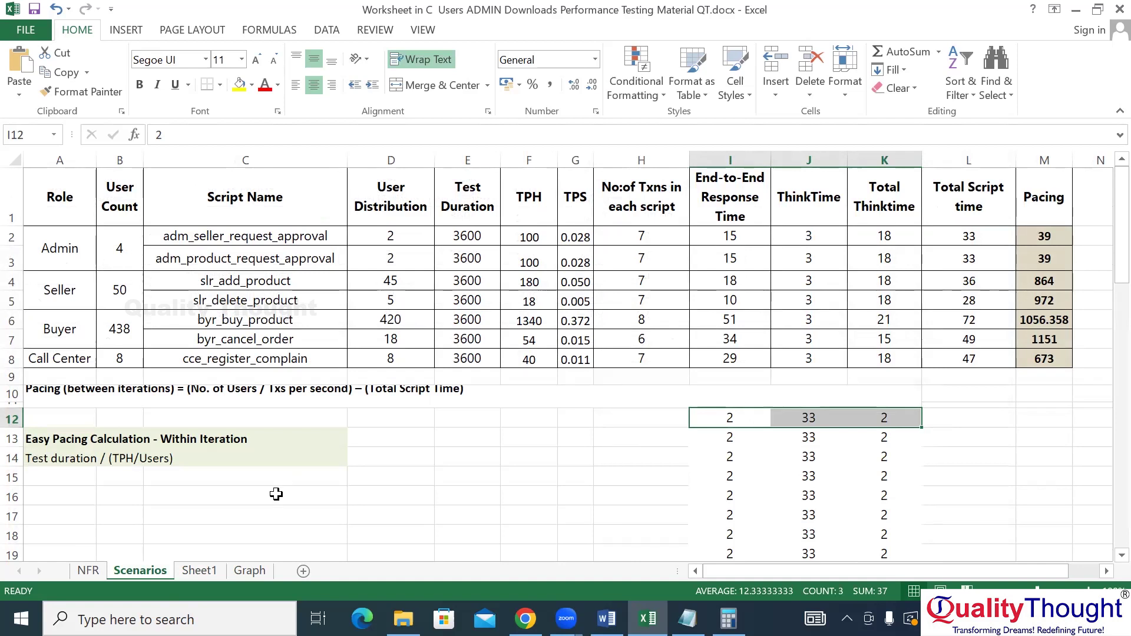
key("ctrl+Page_Down")
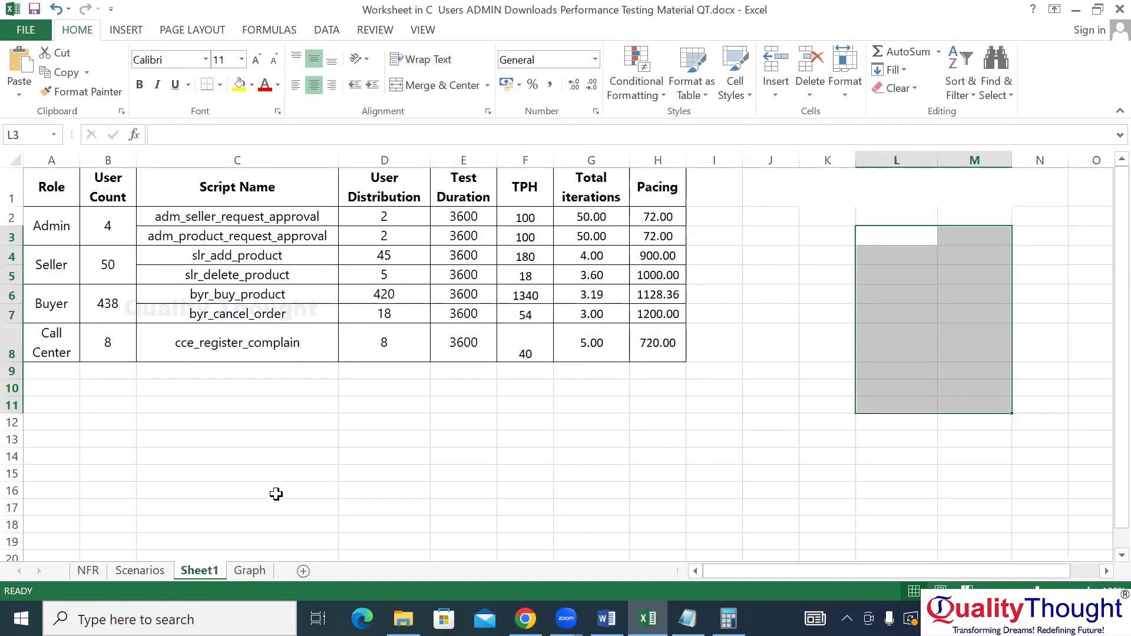
left_click(670, 212)
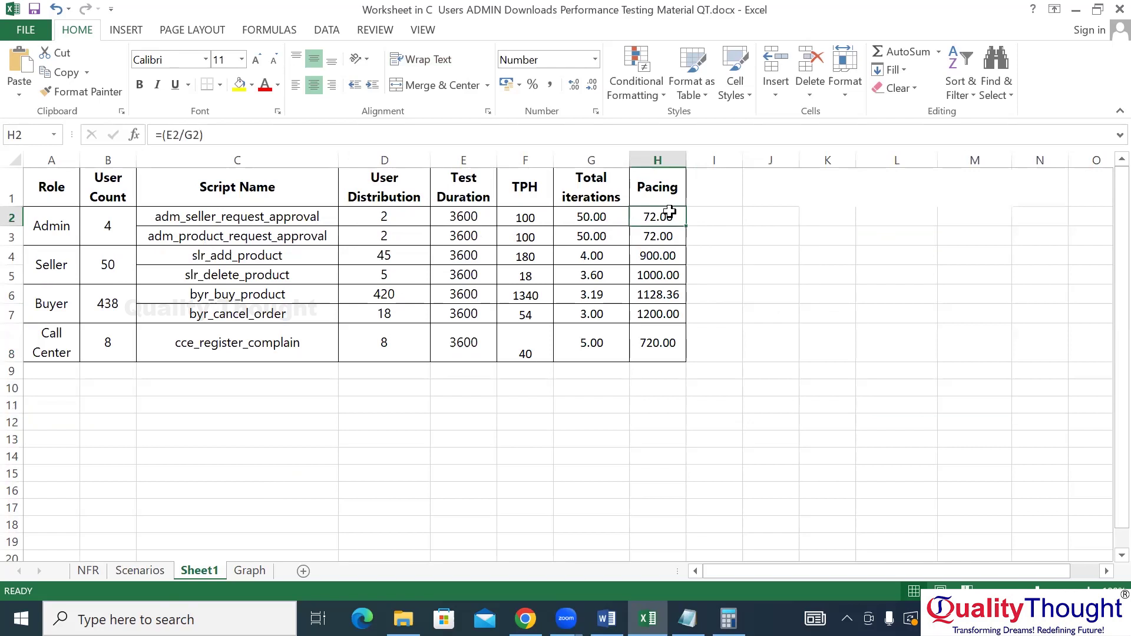
key("ctrl+Page_Up")
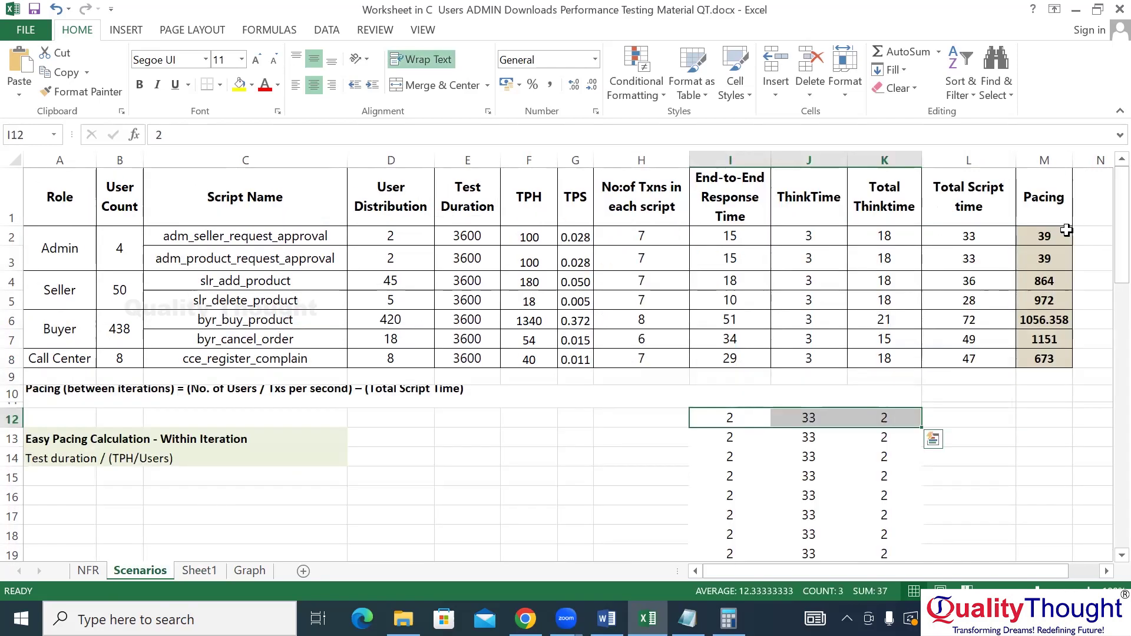
left_click(1058, 235)
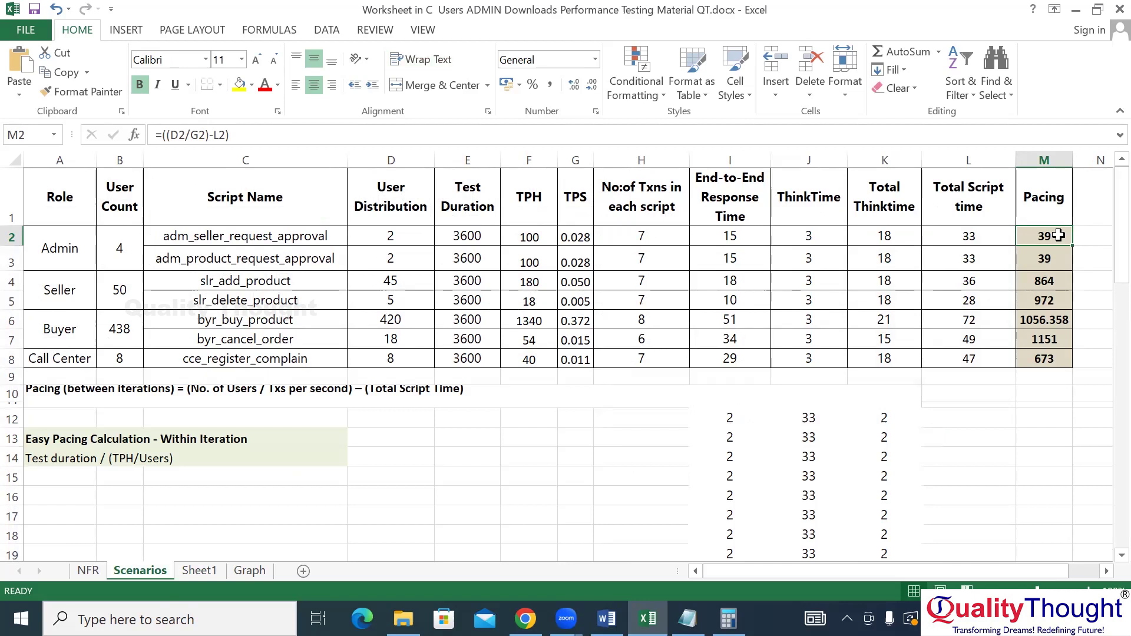
Examine Total Script time in L2 of Scenarios against the pacing and script-time example in I12:K12
left_click(994, 240)
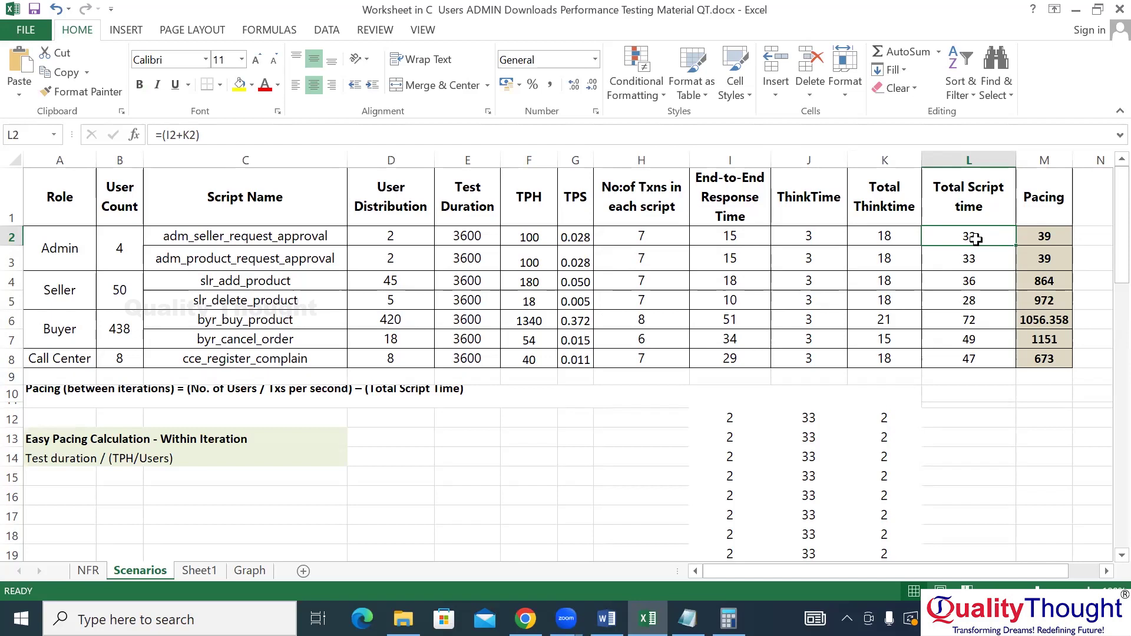
left_click(812, 416)
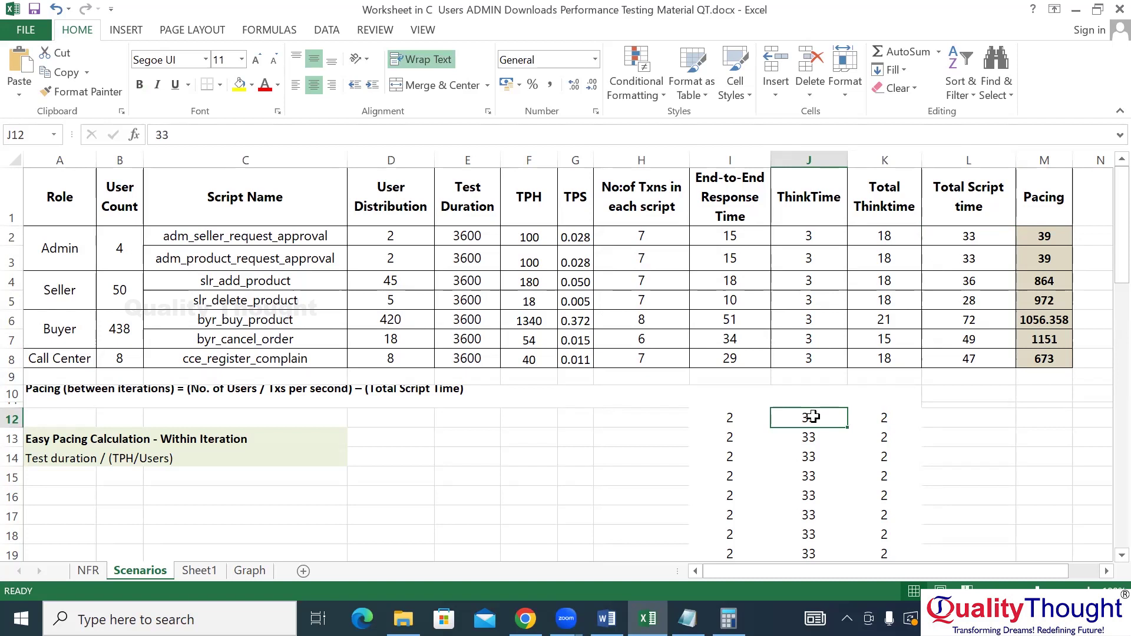
left_click_drag(730, 417, 864, 417)
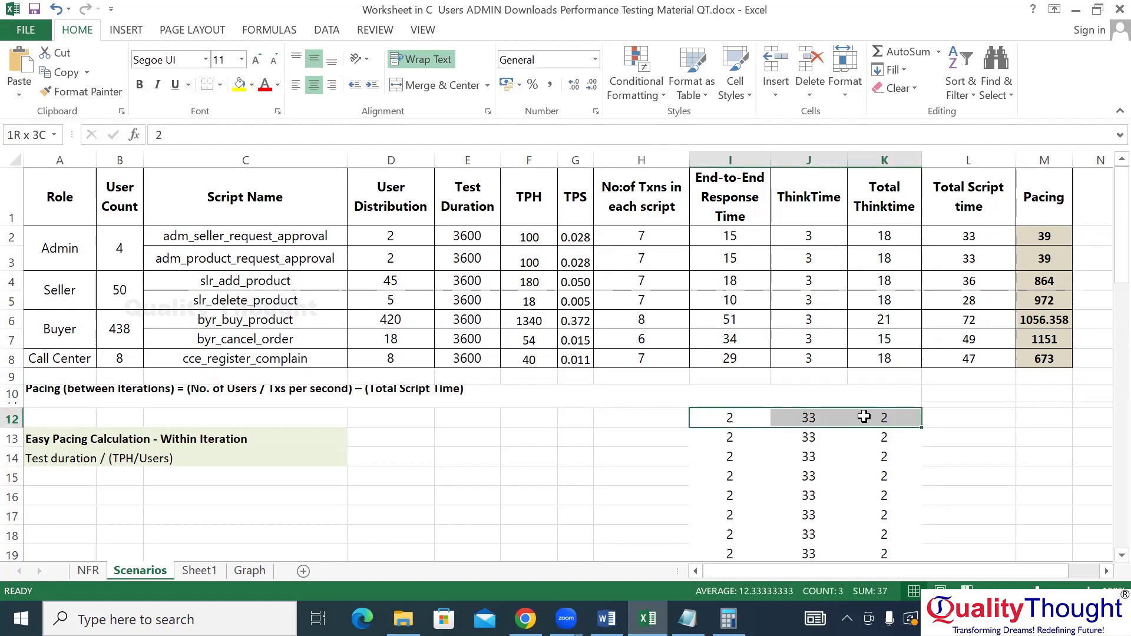
left_click_drag(863, 417, 864, 417)
Highlight the whole TPH column F of Sheet1 with yellow fill
key("ctrl+Page_Down")
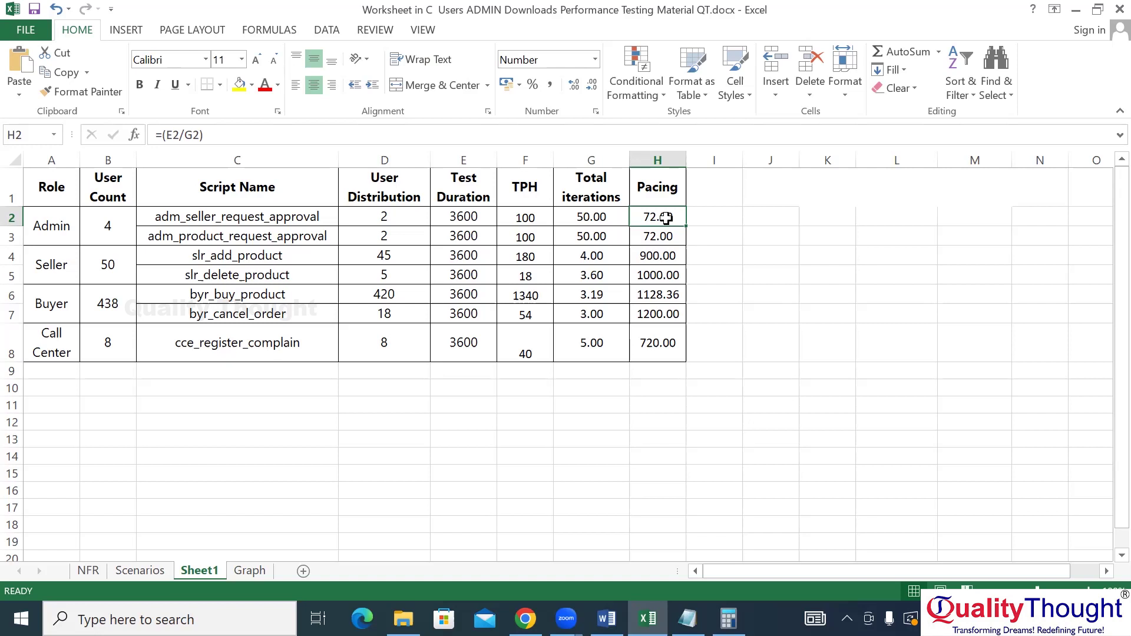
left_click(523, 219)
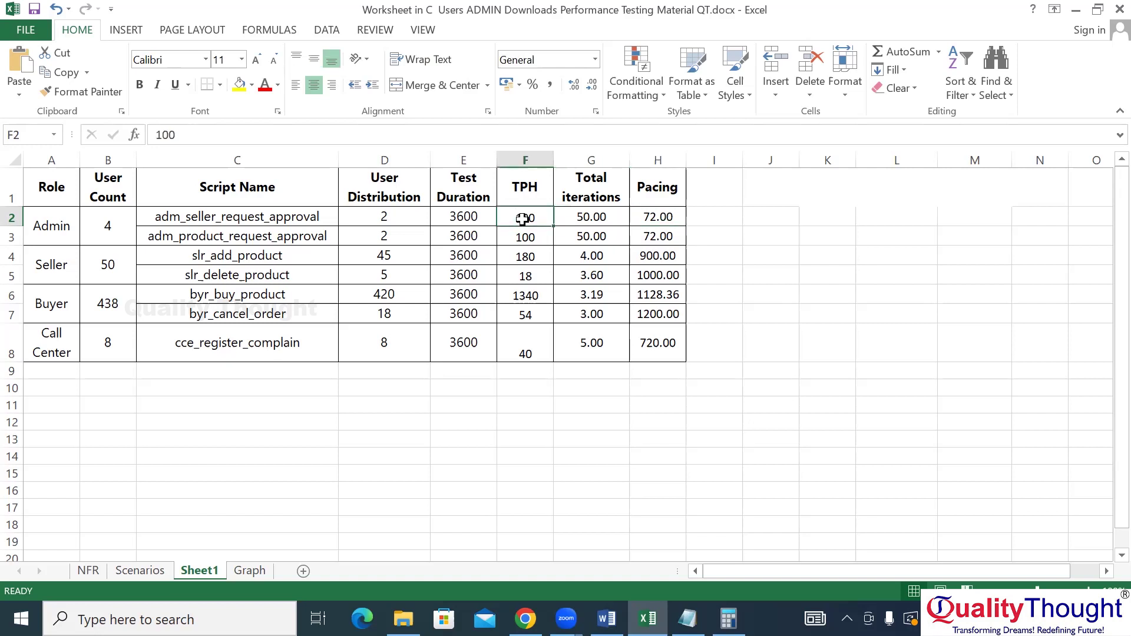
left_click(518, 158)
left_click(239, 85)
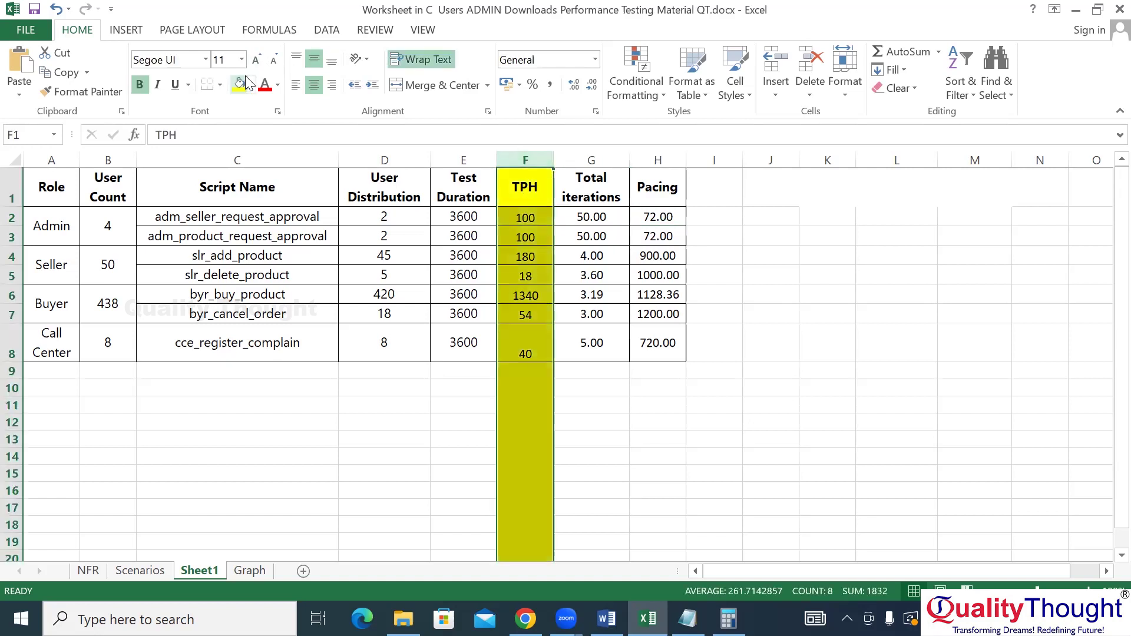
Examine the TPH values of all scripts in F2:F8 of Sheet1
left_click(587, 180)
left_click(520, 215)
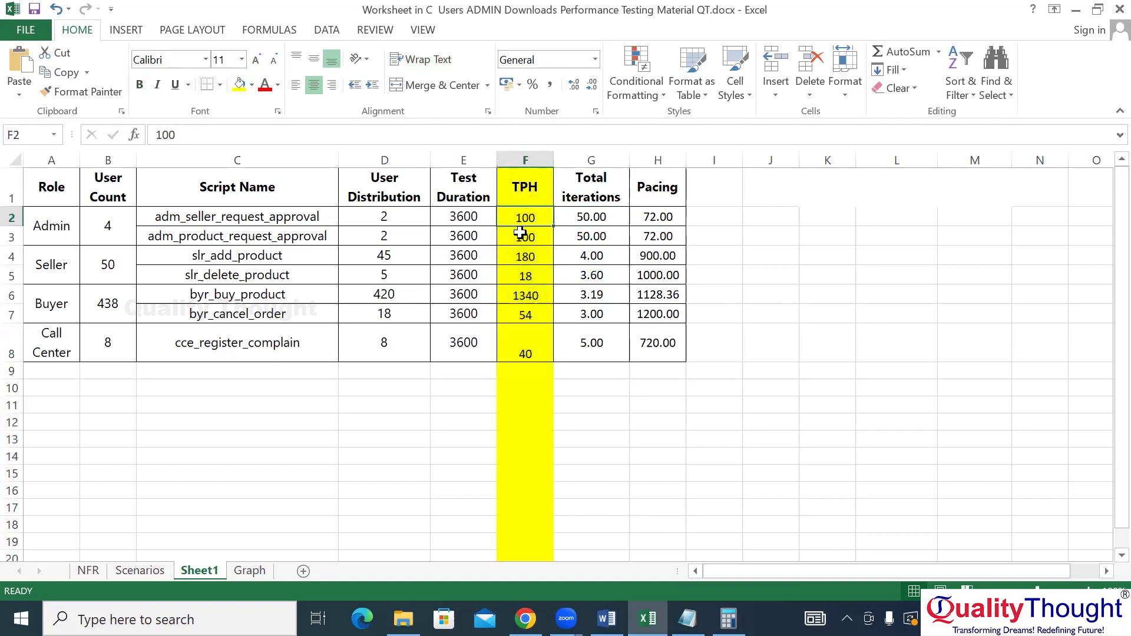
left_click(519, 235)
left_click(528, 258)
left_click_drag(538, 219, 531, 346)
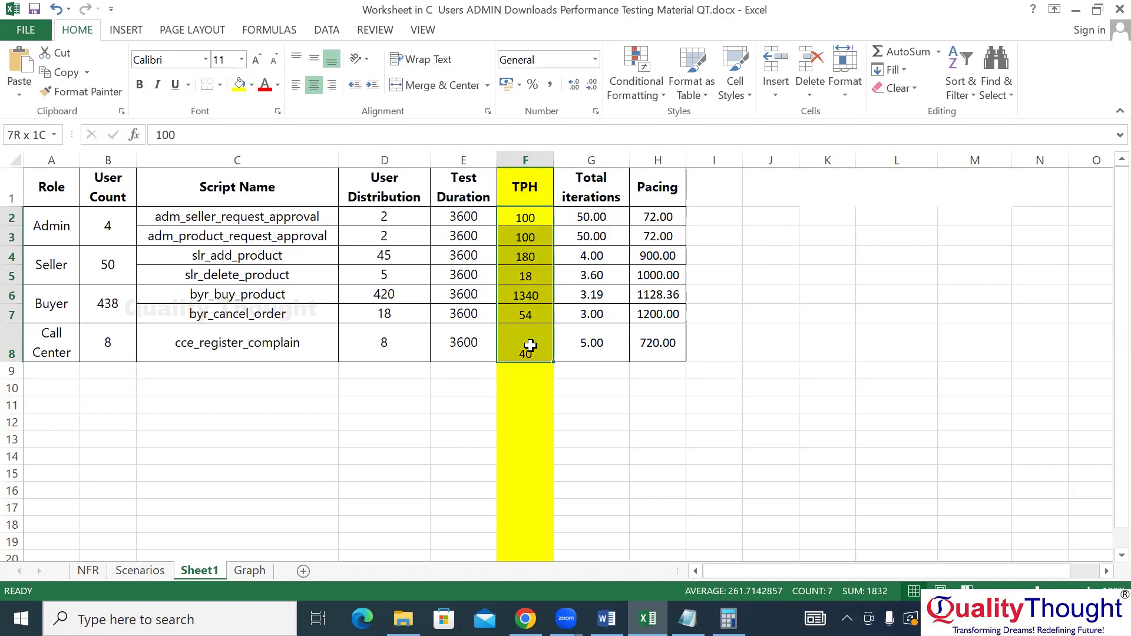
left_click_drag(530, 346, 530, 346)
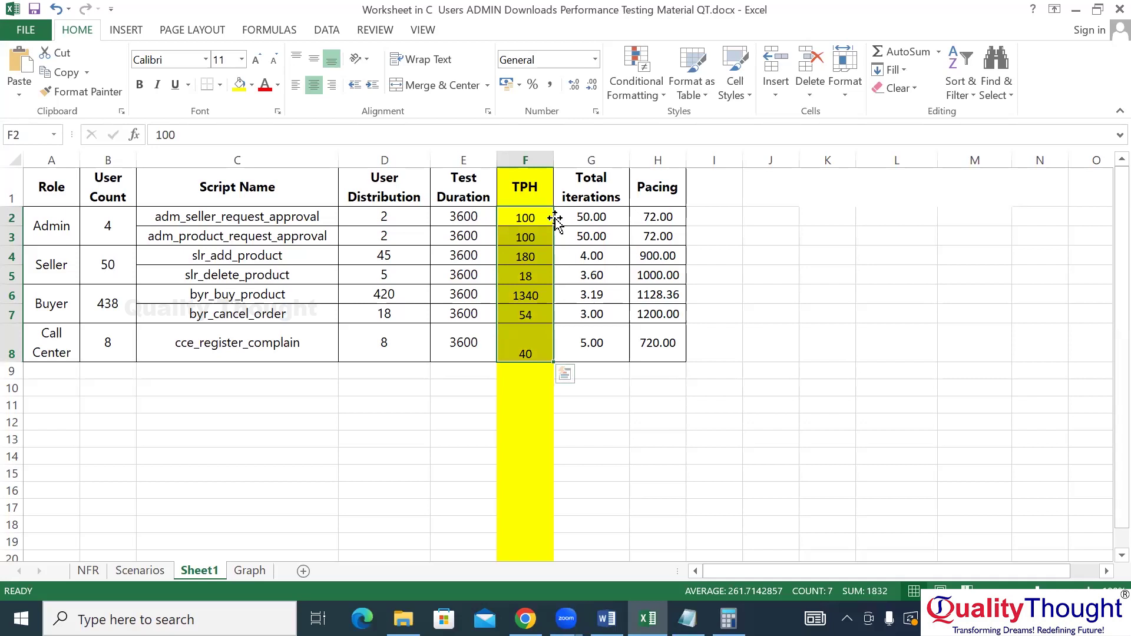
left_click_drag(539, 217, 526, 327)
Remove the yellow fill from the TPH column F of Sheet1
left_click(539, 155)
left_click(252, 85)
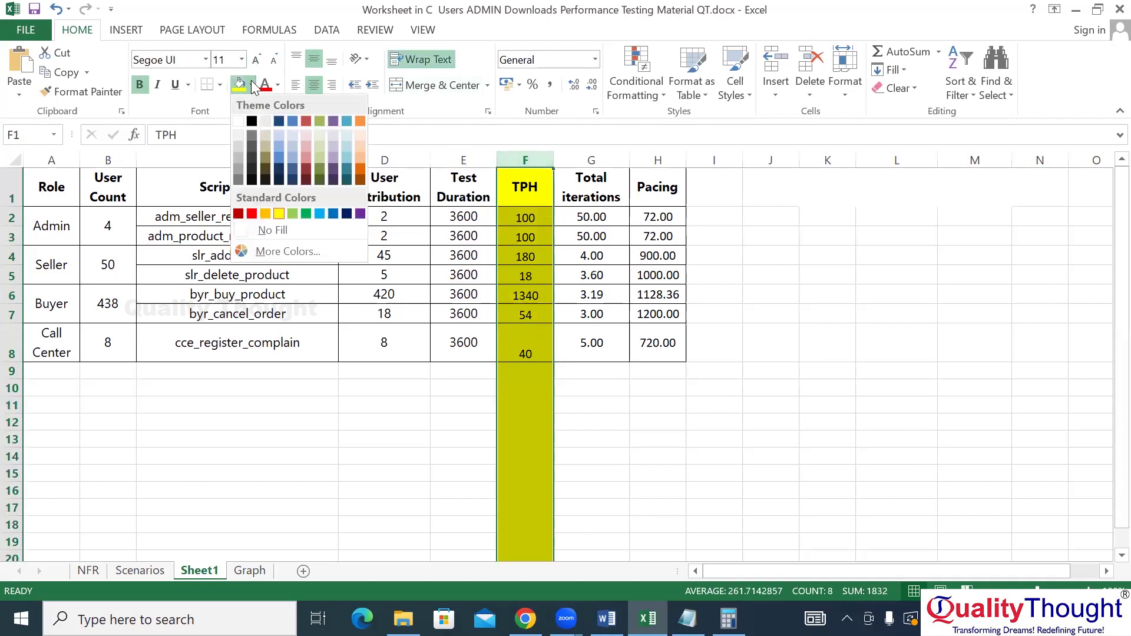
left_click(277, 232)
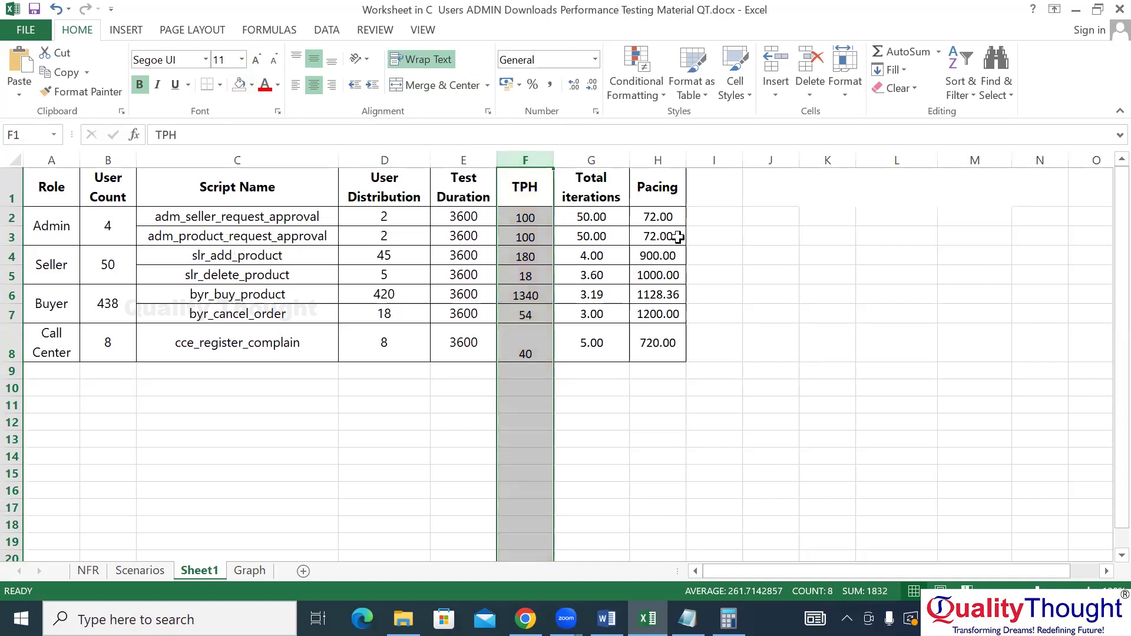
left_click(758, 280)
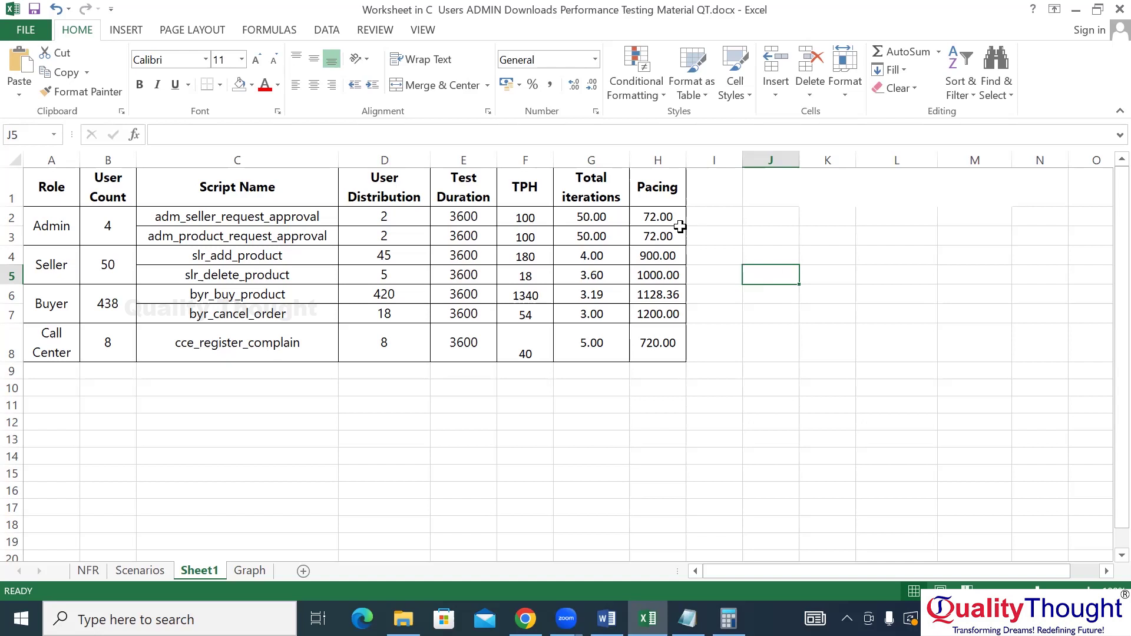
Examine the Pacing values in H2:H8 of Sheet1 and relate H2 to the TPH in F2
left_click_drag(661, 217, 654, 348)
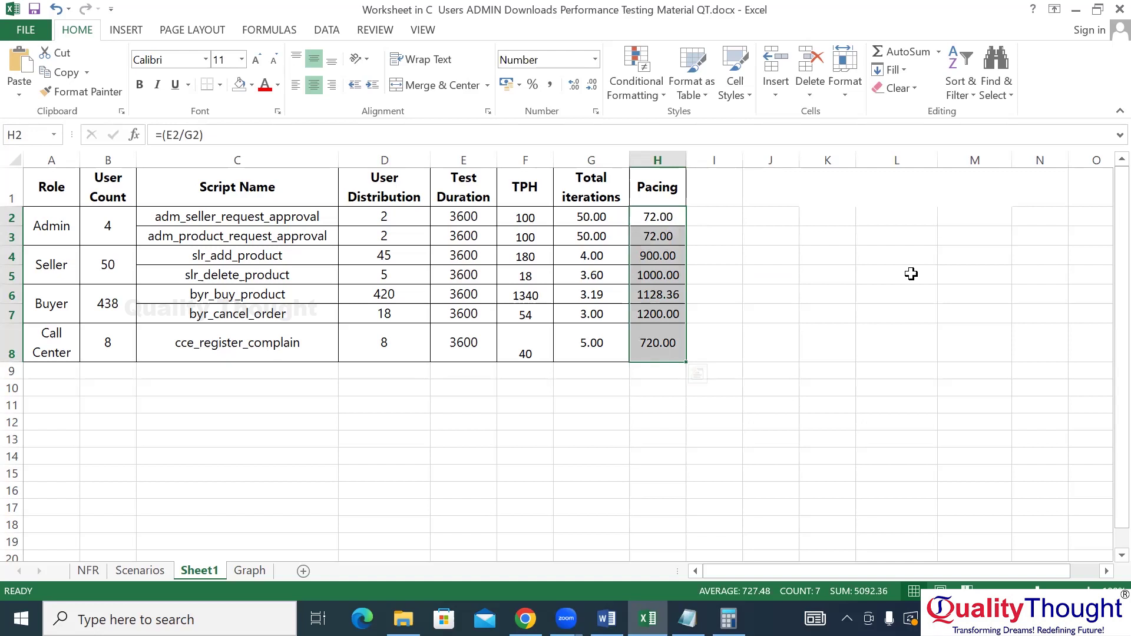
left_click(888, 274)
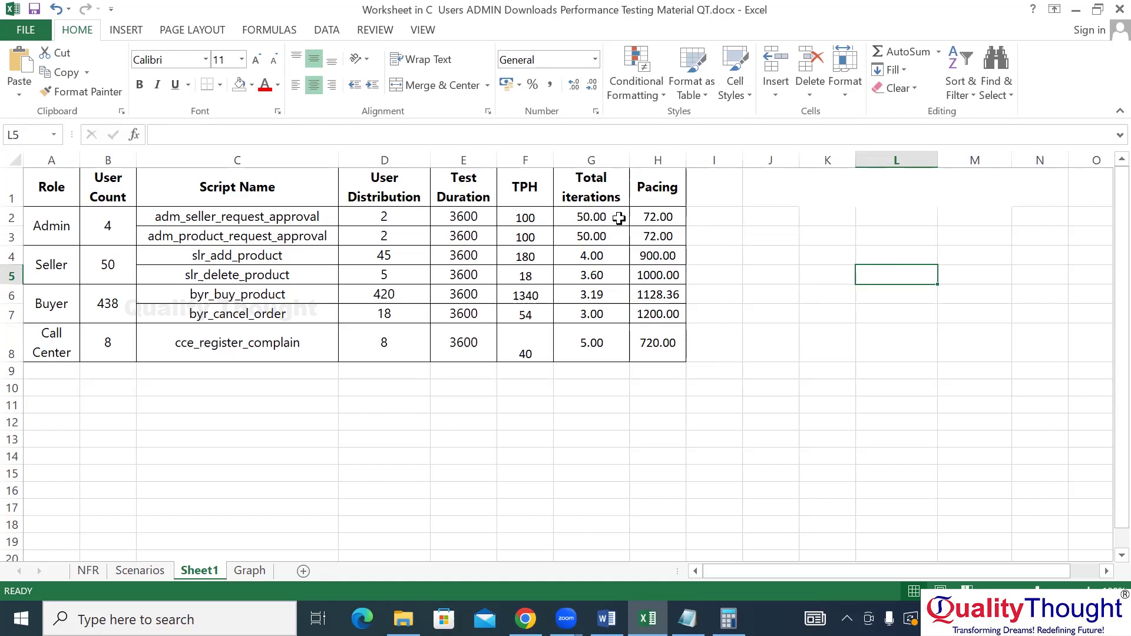
left_click(655, 218)
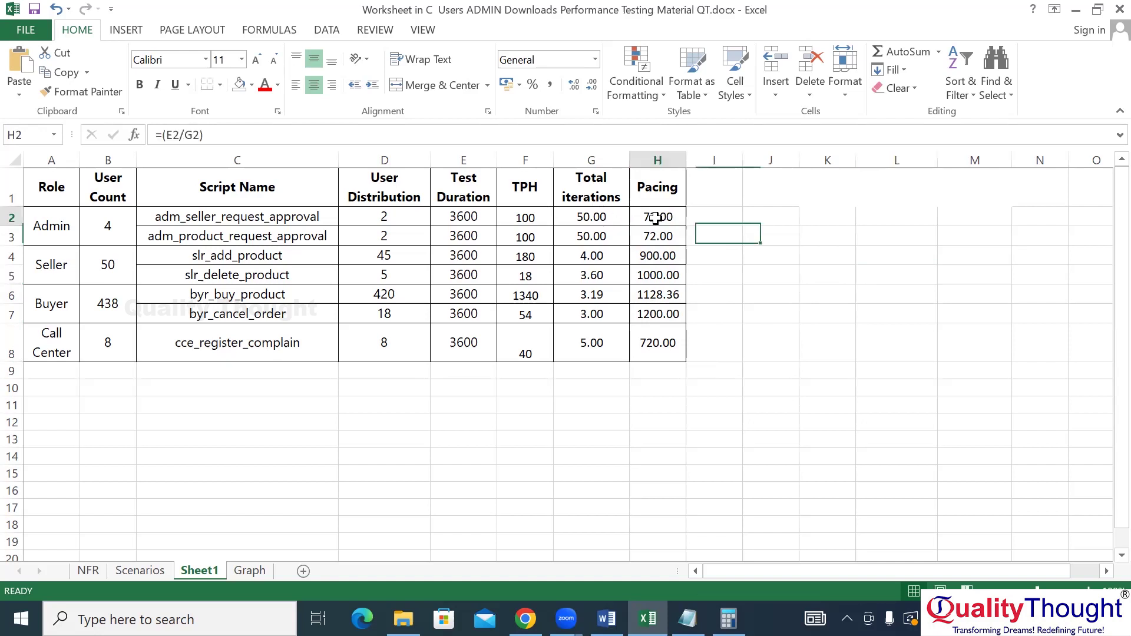
left_click(541, 227)
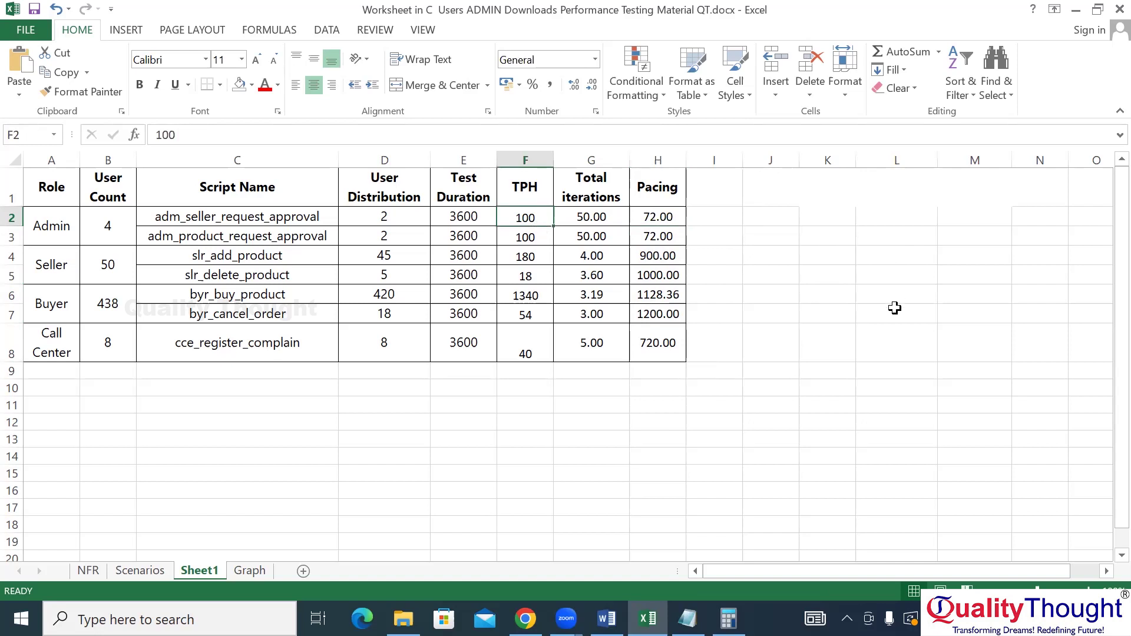
Enter 100 in L5 of Sheet1 and label it "transaction" in K5
left_click(882, 277)
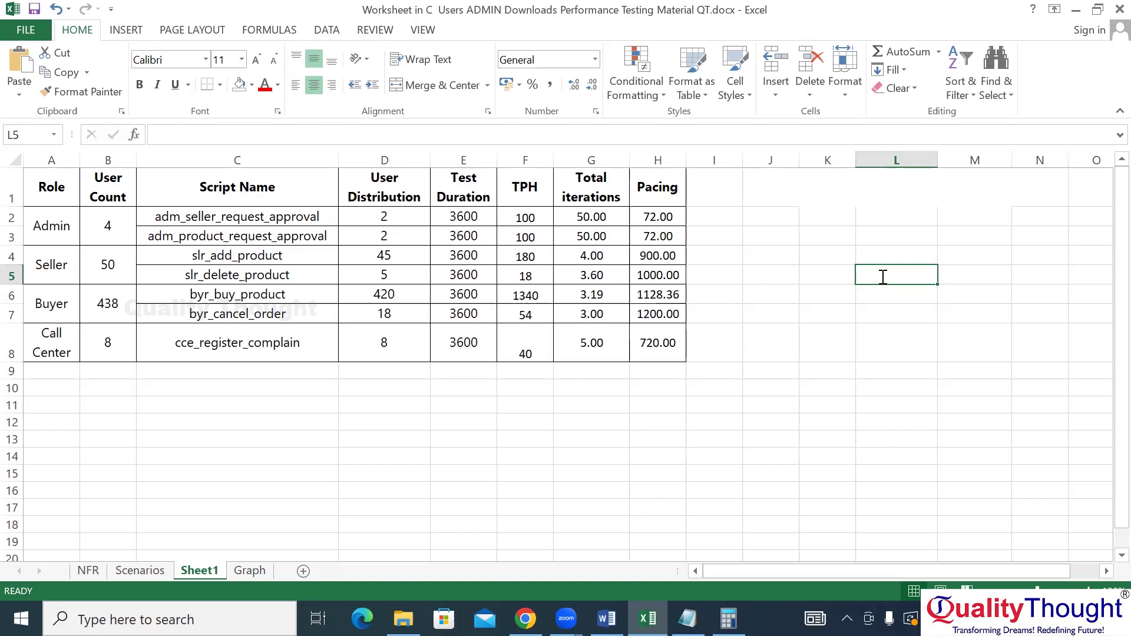
type("100")
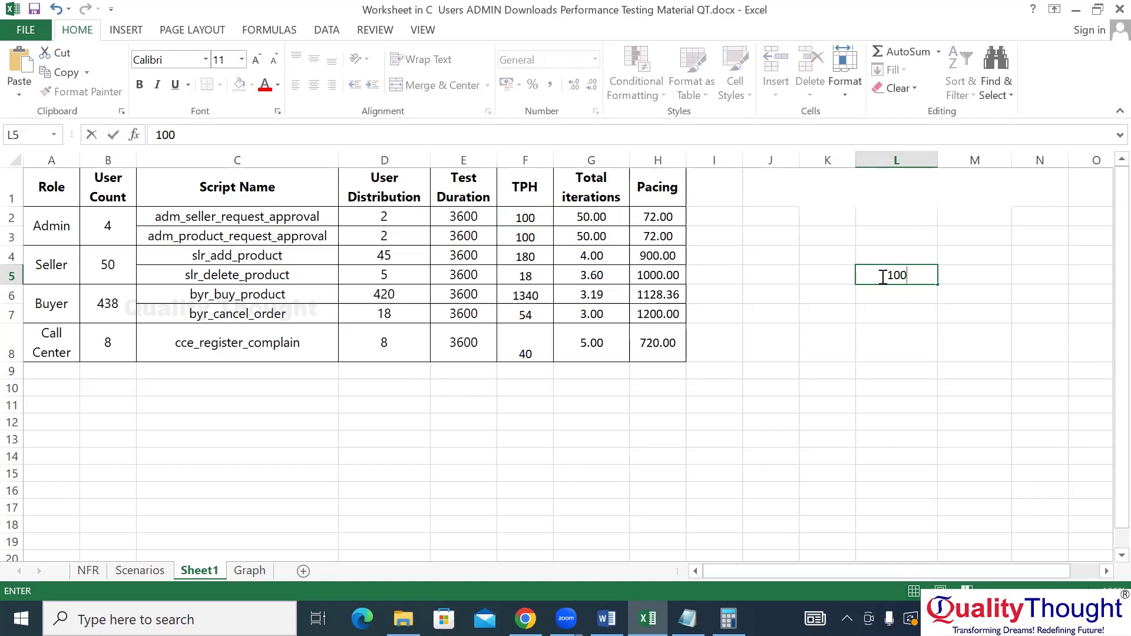
left_click(831, 270)
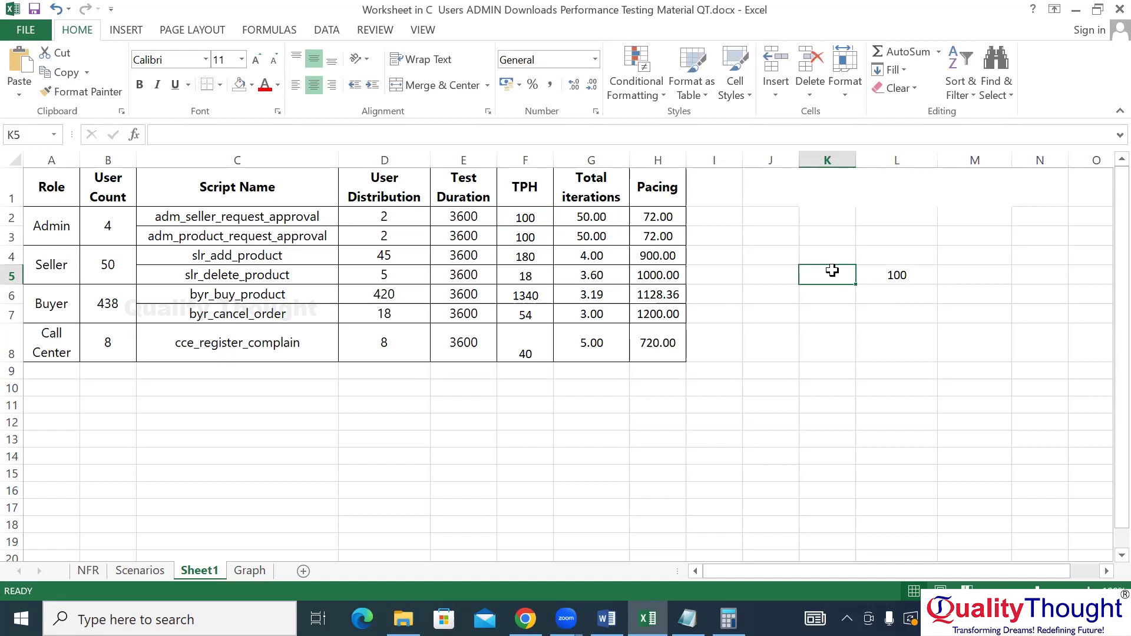
type("transact")
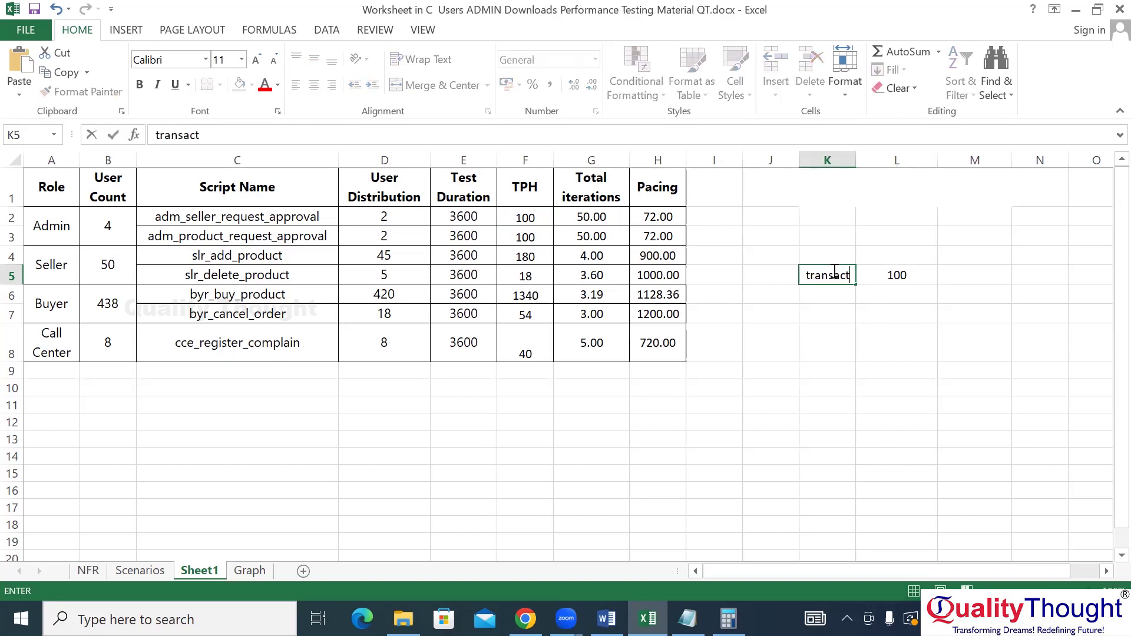
type("ions")
key("F2")
key("BackSpace")
left_click(896, 298)
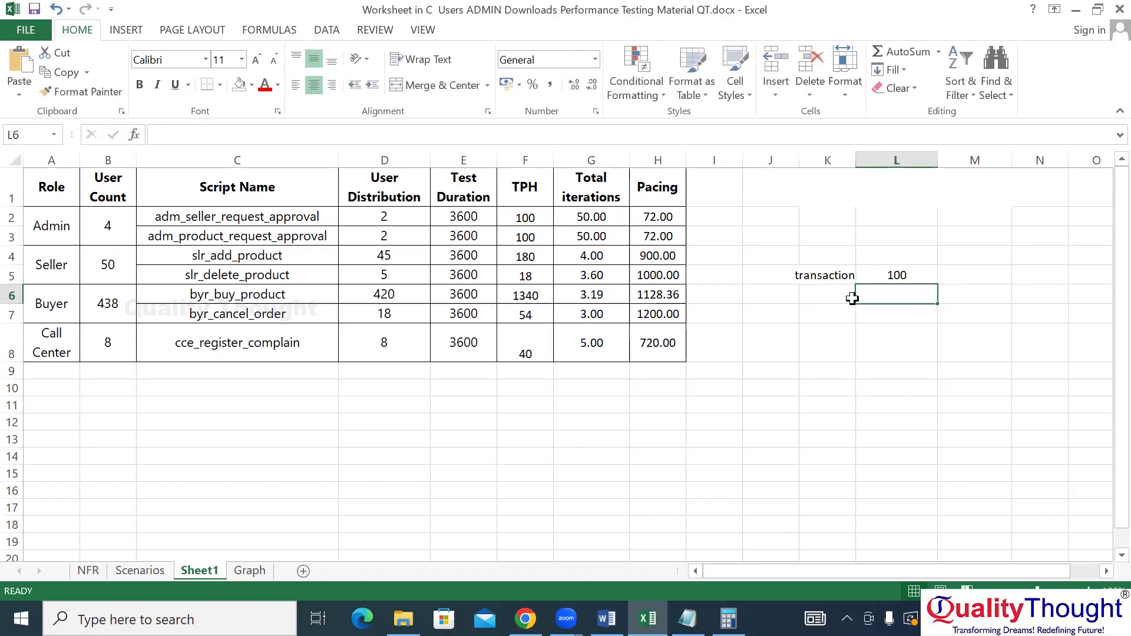
Label K6 of Sheet1 "throughput duration" and enter 3600 beside it in L6
left_click(841, 296)
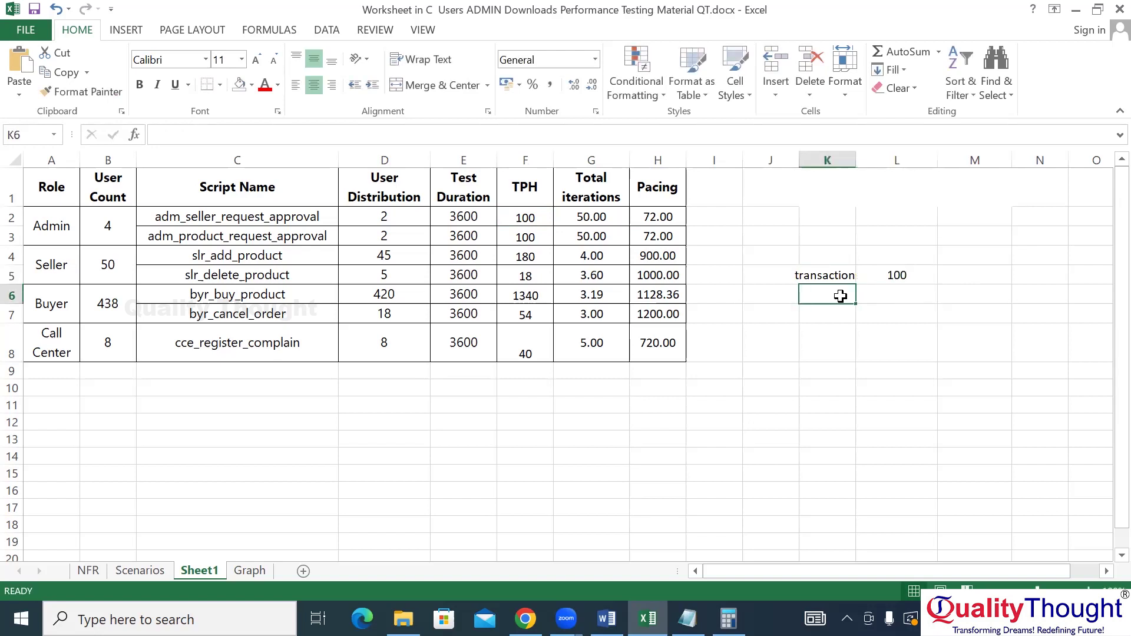
type("thro")
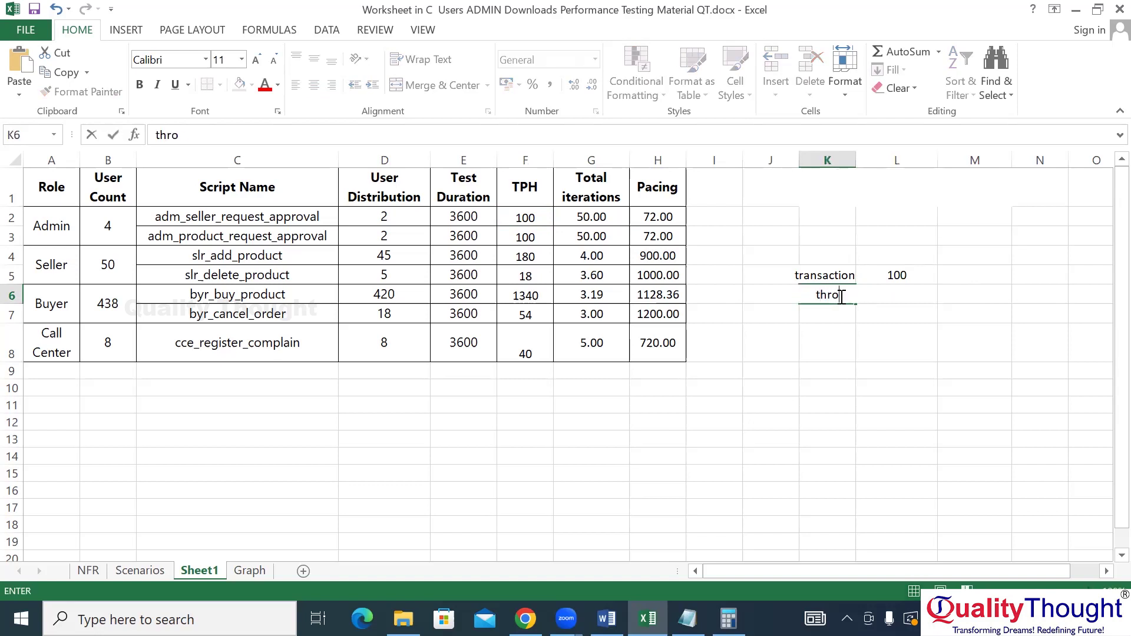
type("ughput ")
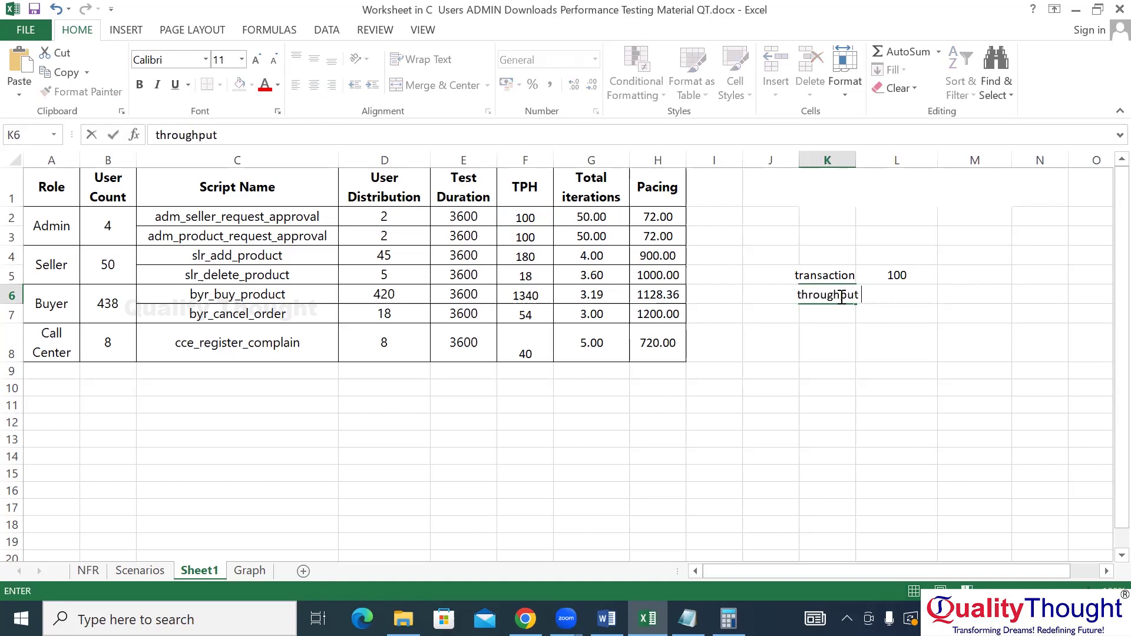
type("duration")
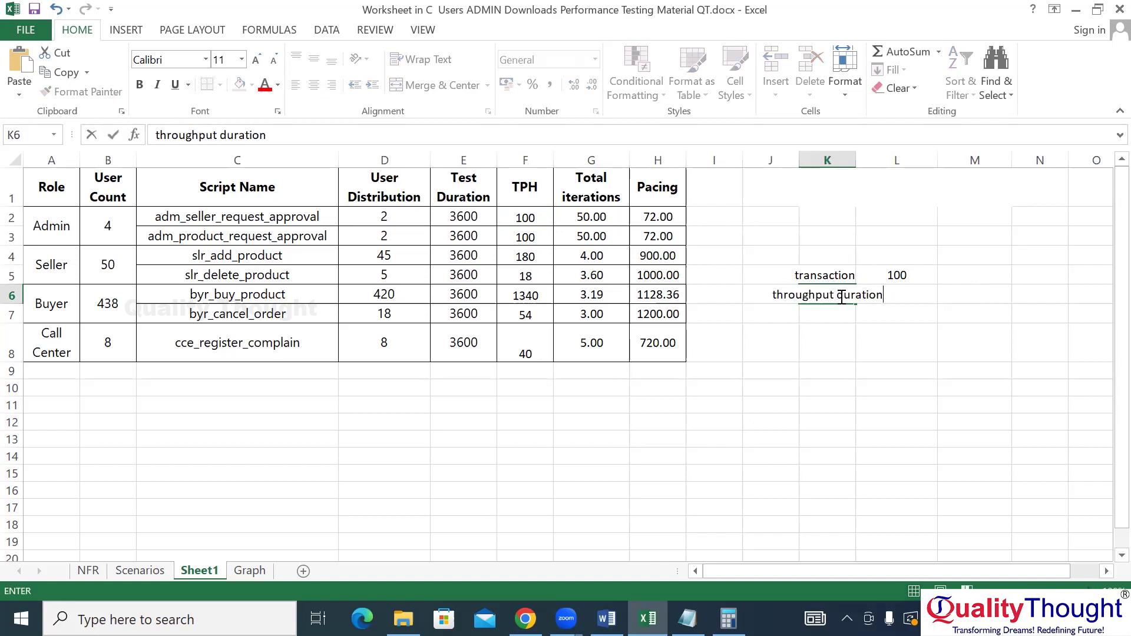
key("Return")
left_click(905, 277)
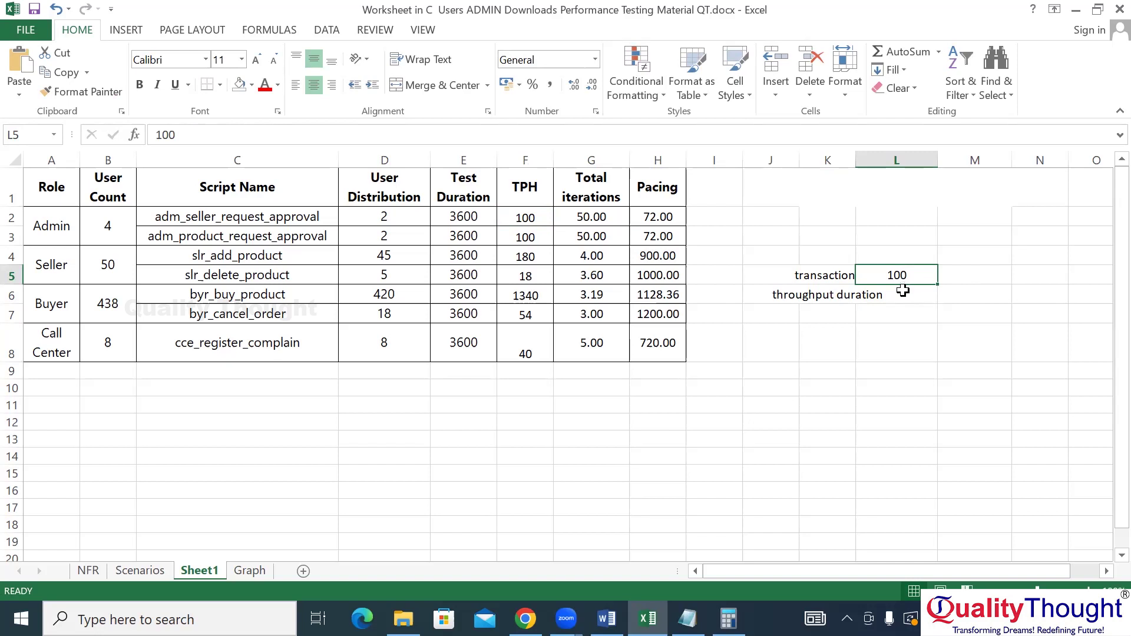
left_click(904, 295)
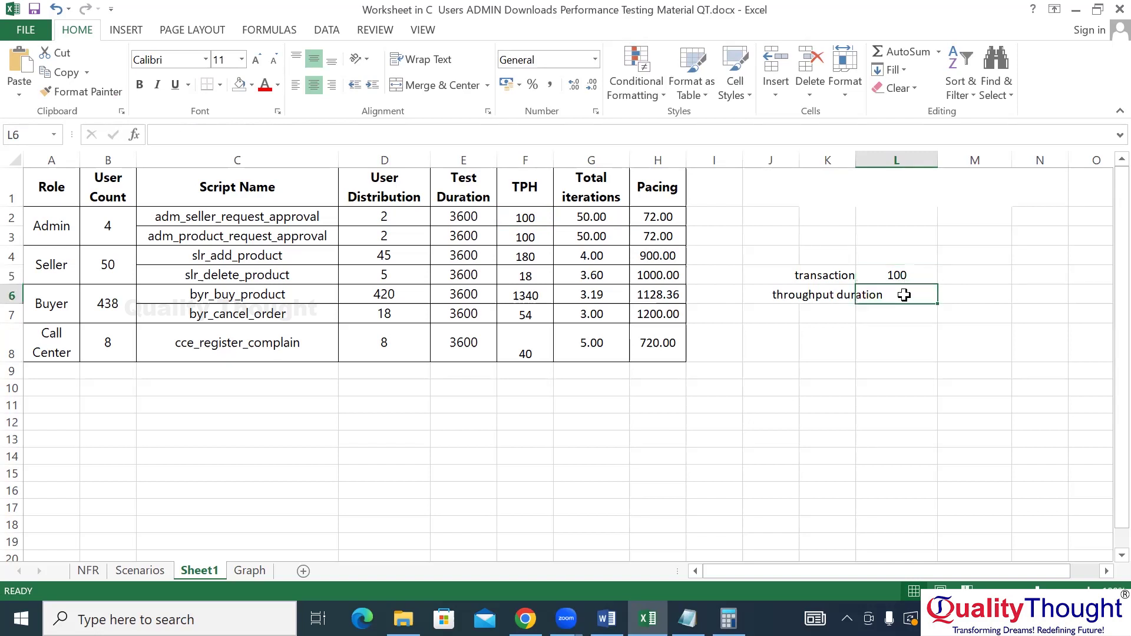
type("3600")
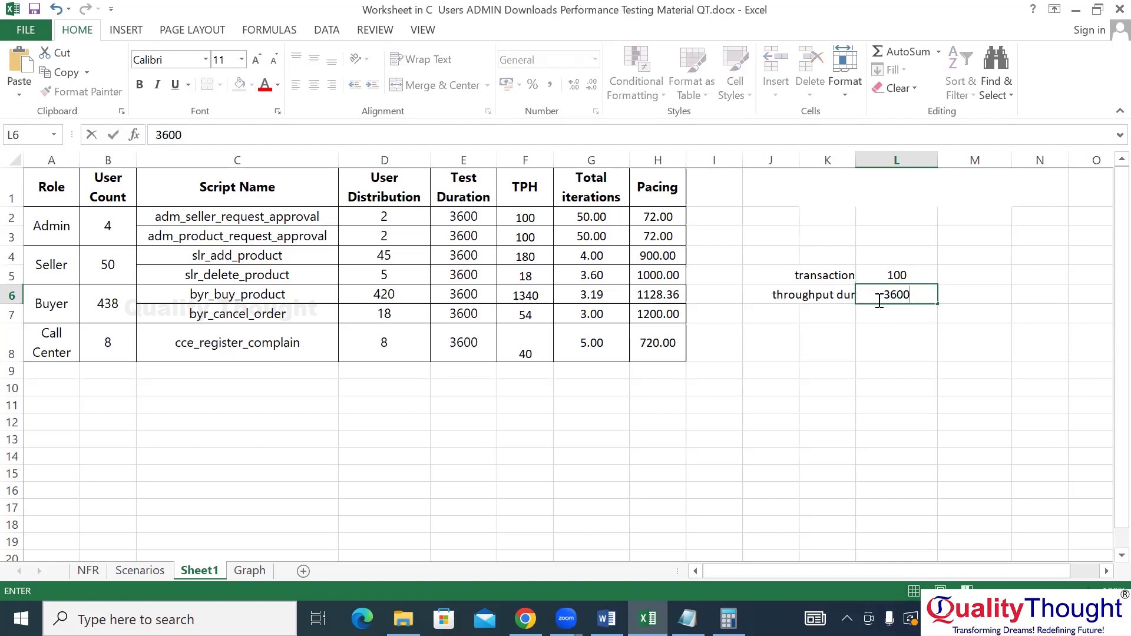
Label K7 of Sheet1 "test duration" and enter 3600 beside it in L7
left_click(820, 310)
type("te")
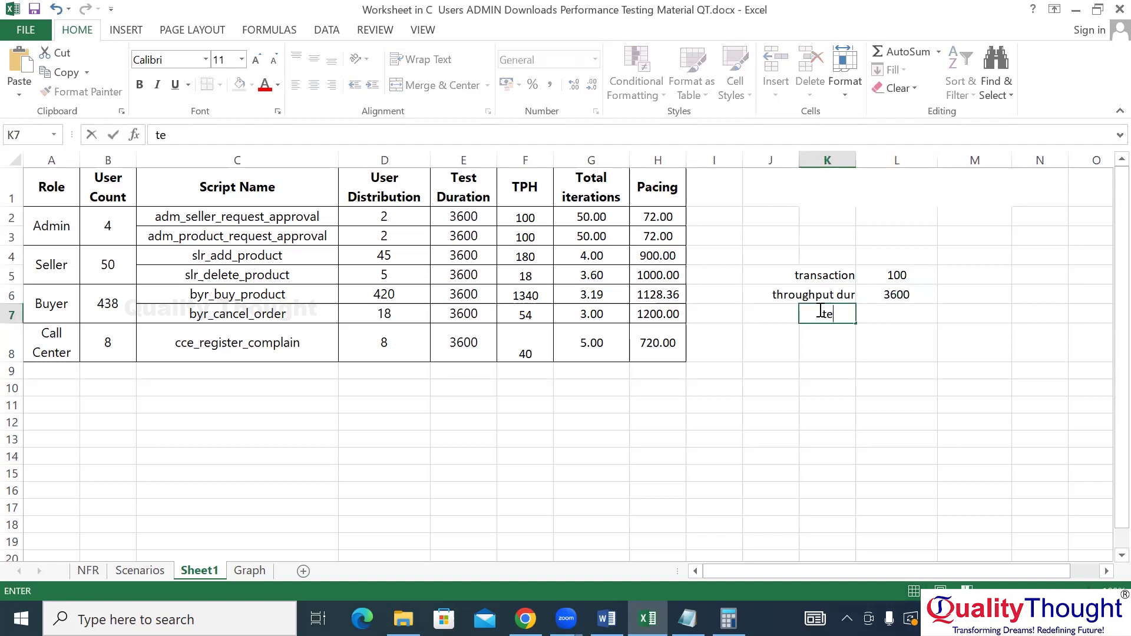
type("st duration")
key("Return")
key("Right")
key("Up")
type("3600")
key("Return")
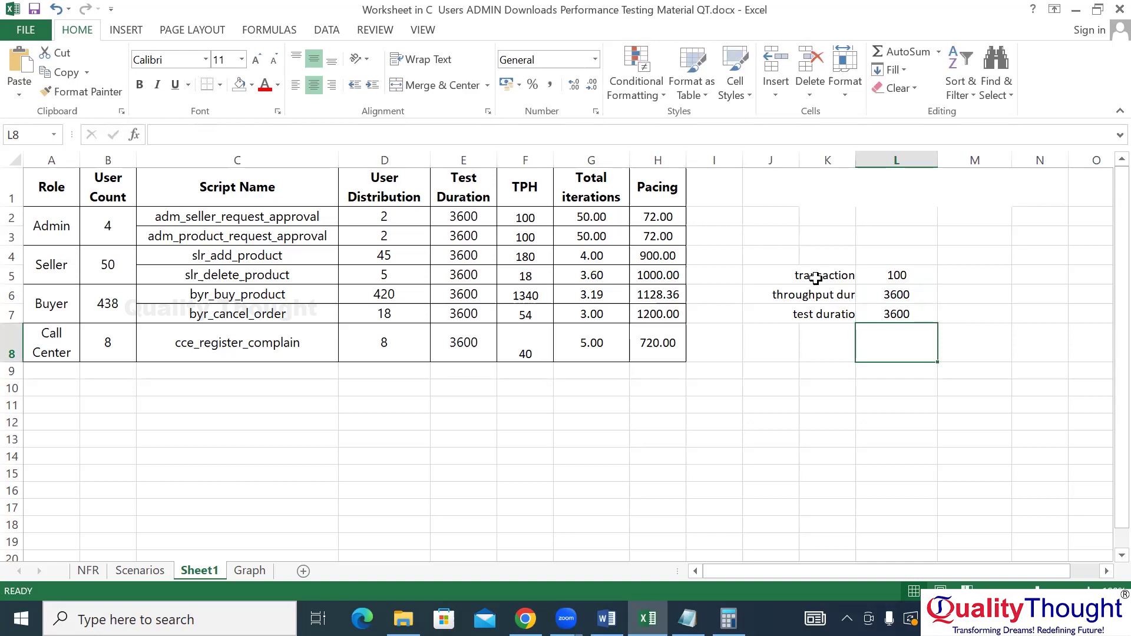
Clear the transaction and duration example from K5:L7 of Sheet1
left_click_drag(815, 278, 879, 314)
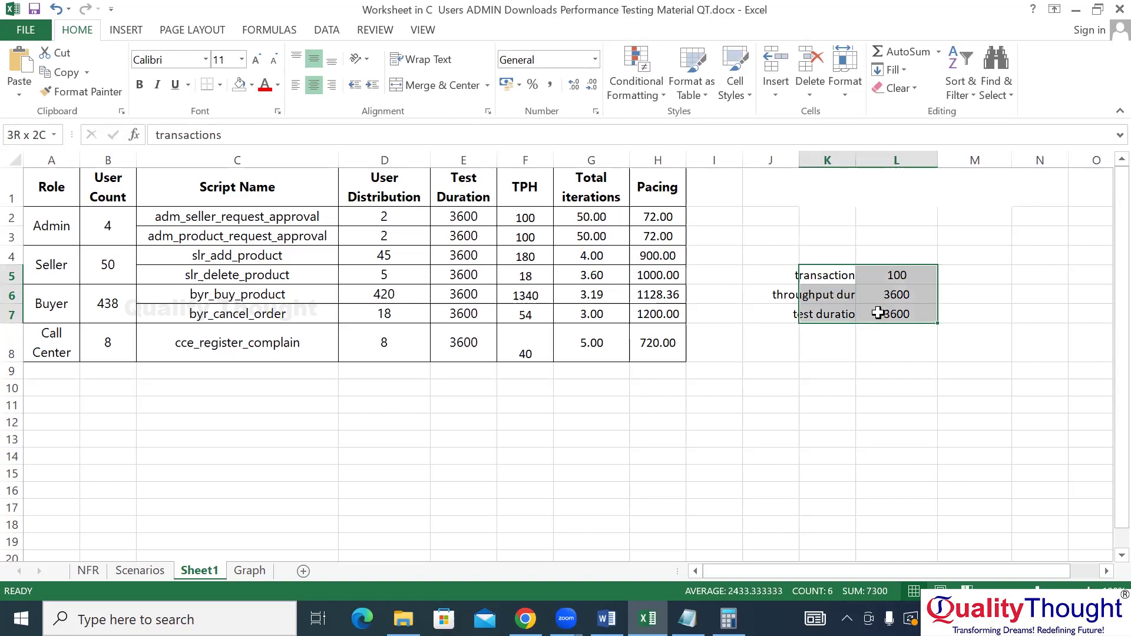
left_click_drag(878, 314, 877, 313)
key("Delete")
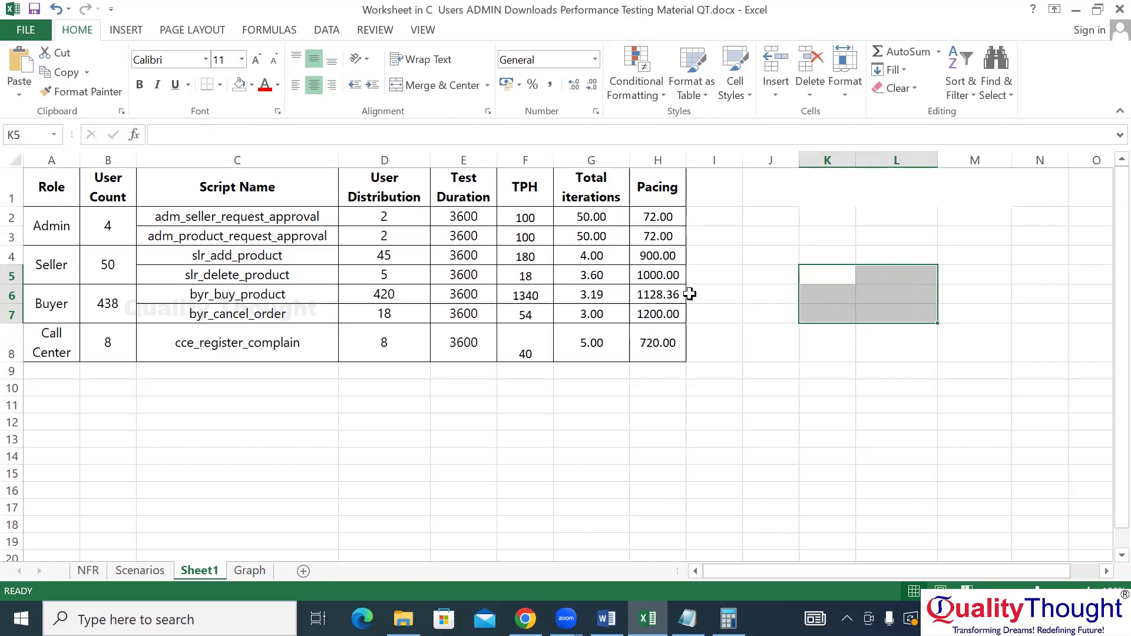
Examine the Pacing values of all scripts in H2:H8 of Sheet1
left_click(661, 218)
left_click(663, 334)
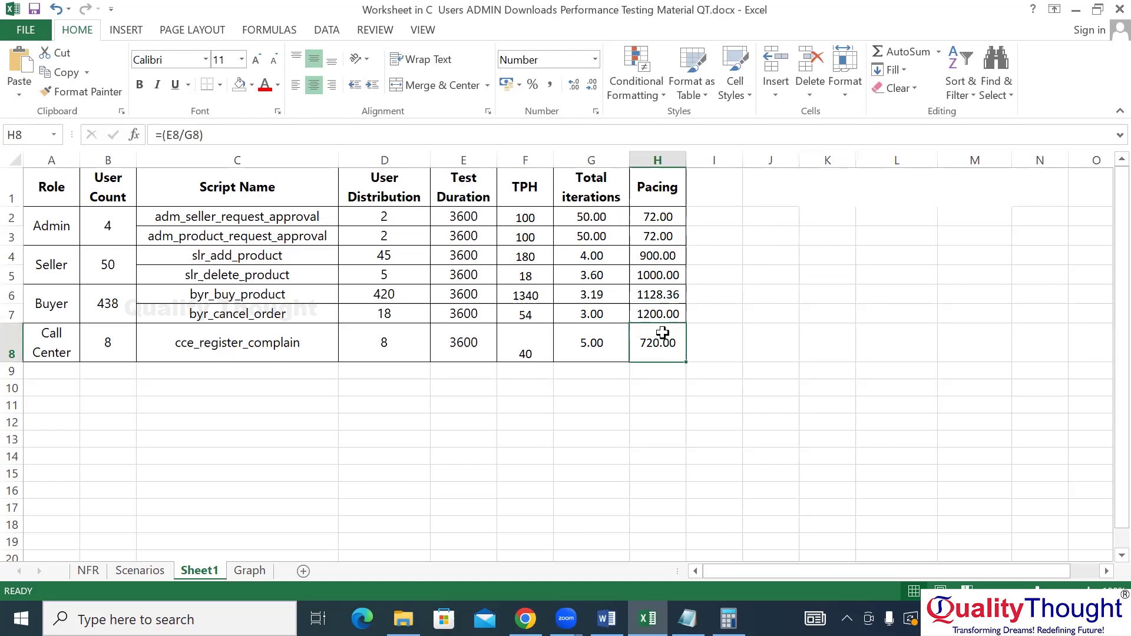
left_click(658, 218)
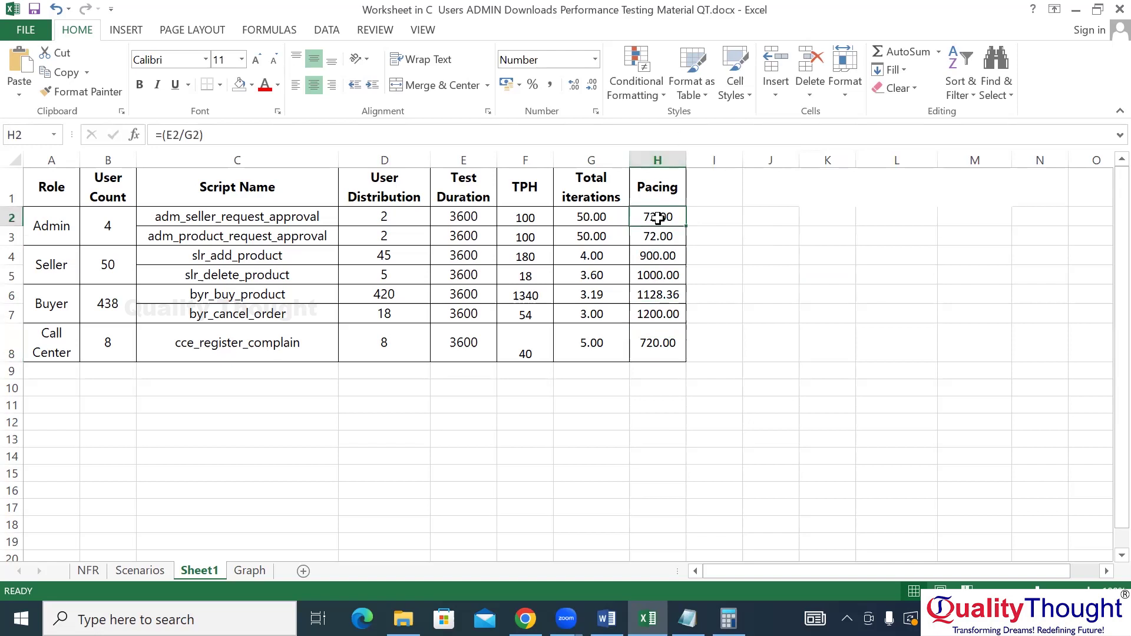
left_click_drag(658, 218, 656, 364)
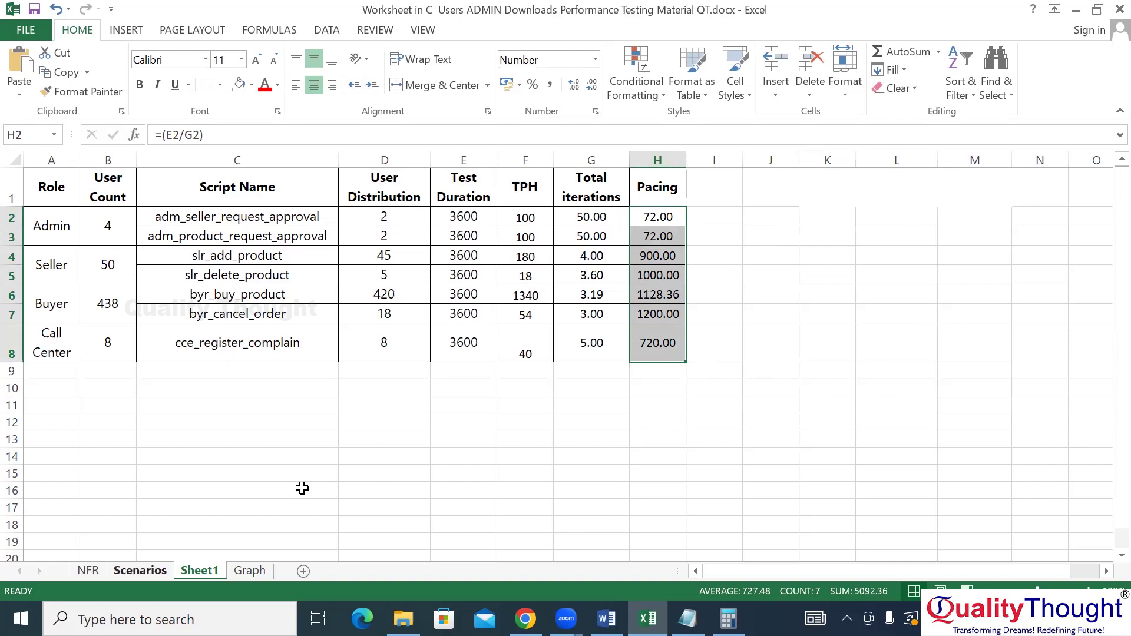
left_click(471, 403)
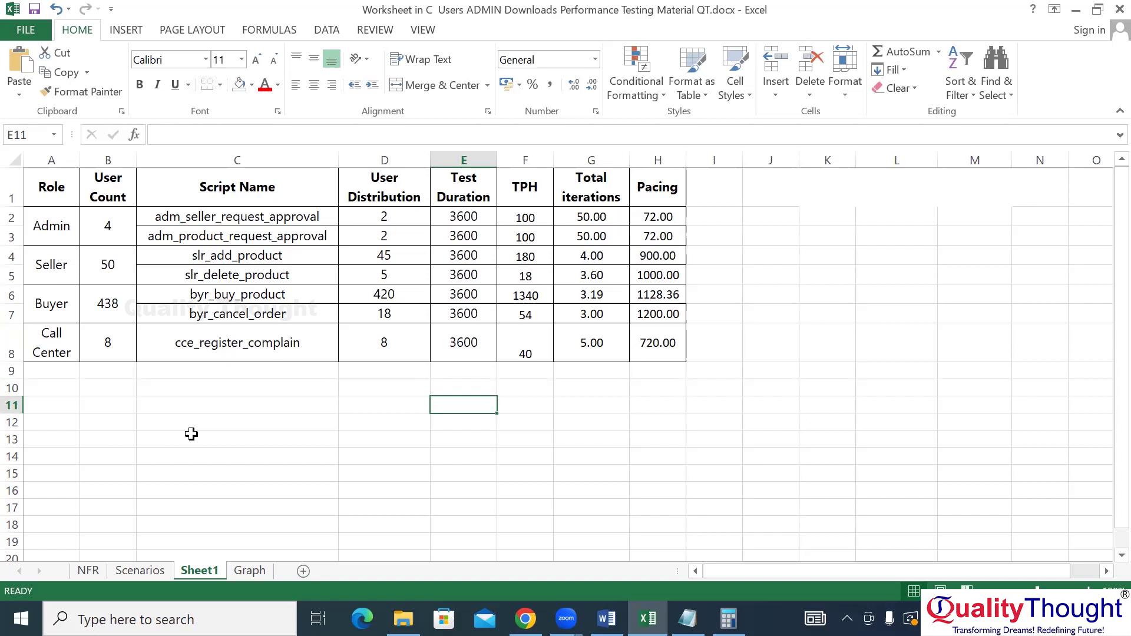
Examine the slr_add_product row of Sheet1 across User Distribution, Test Duration, TPH, Total iterations and Pacing
left_click(395, 241)
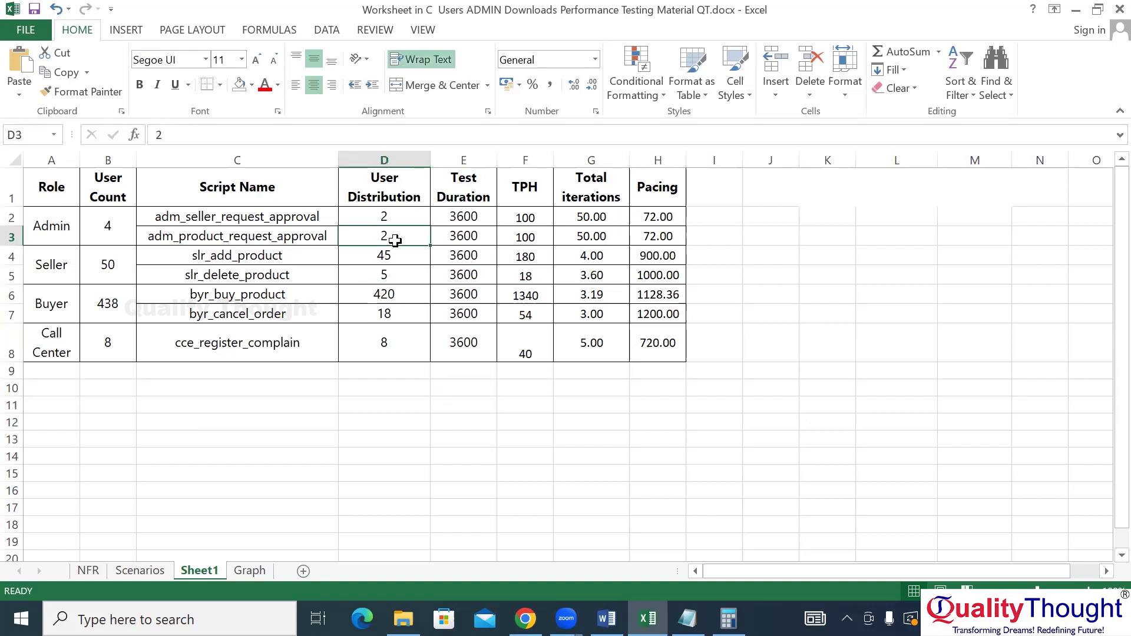
left_click(395, 253)
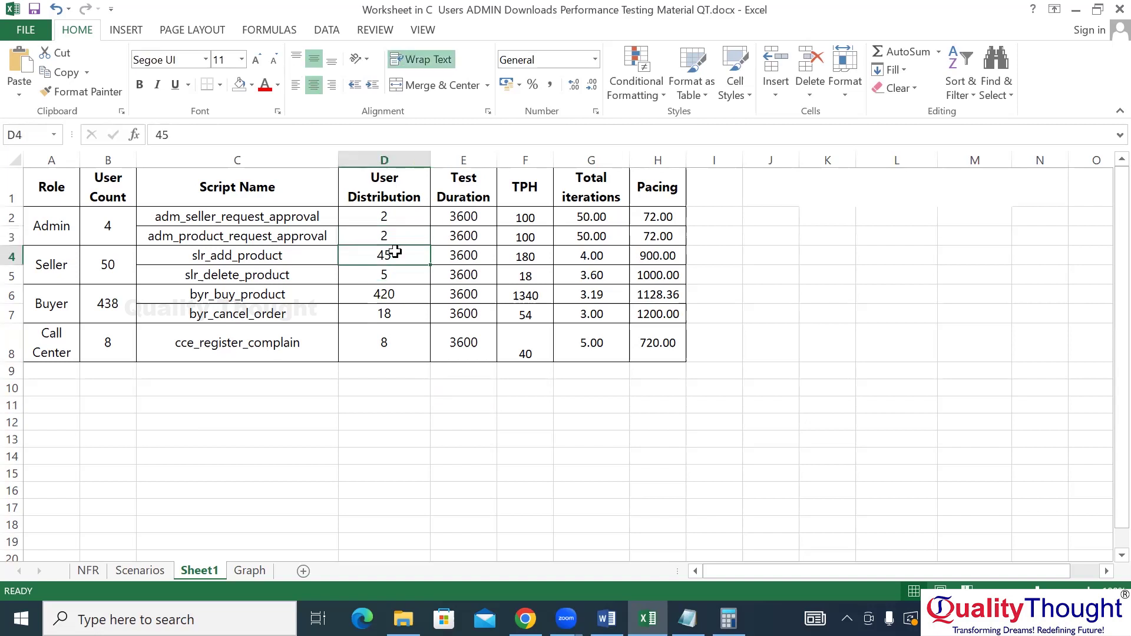
left_click(465, 251)
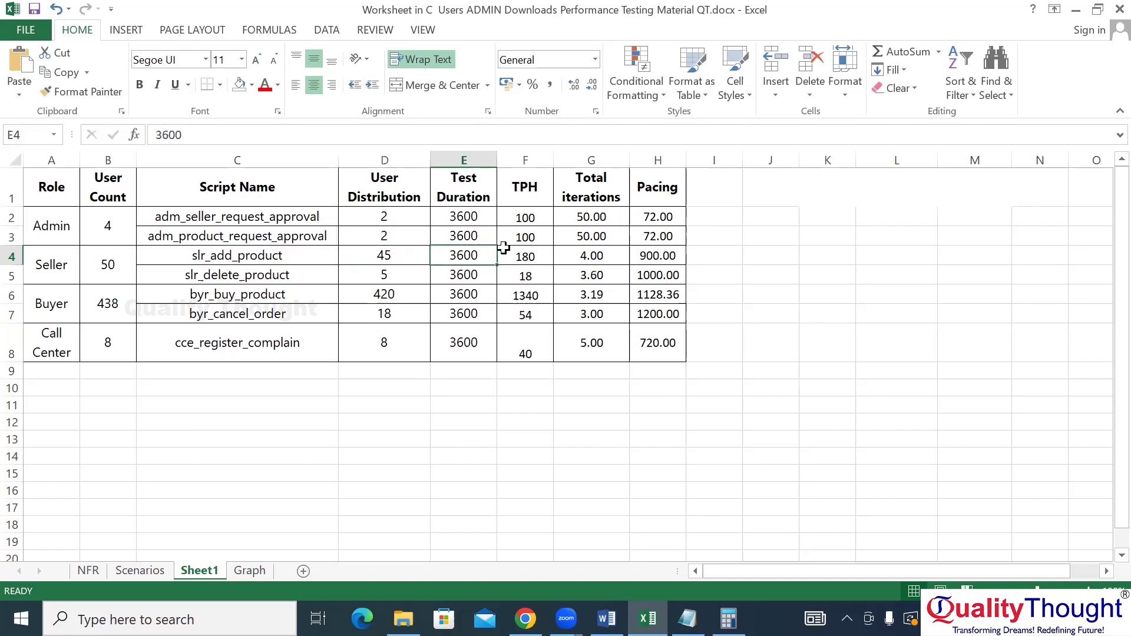
left_click(523, 250)
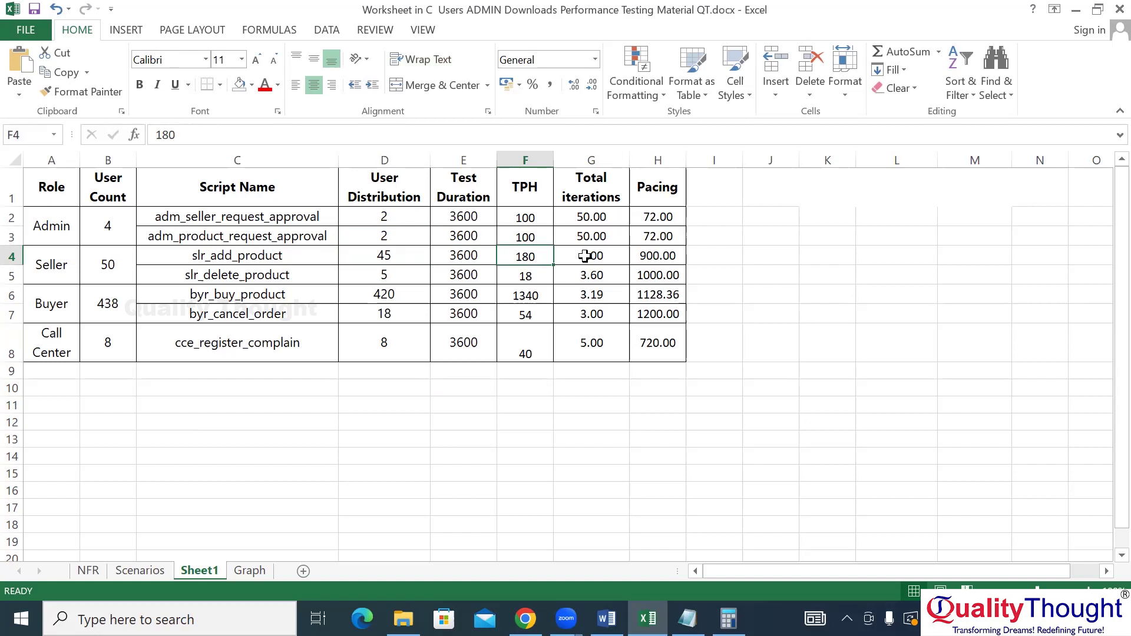
left_click(585, 256)
left_click(643, 258)
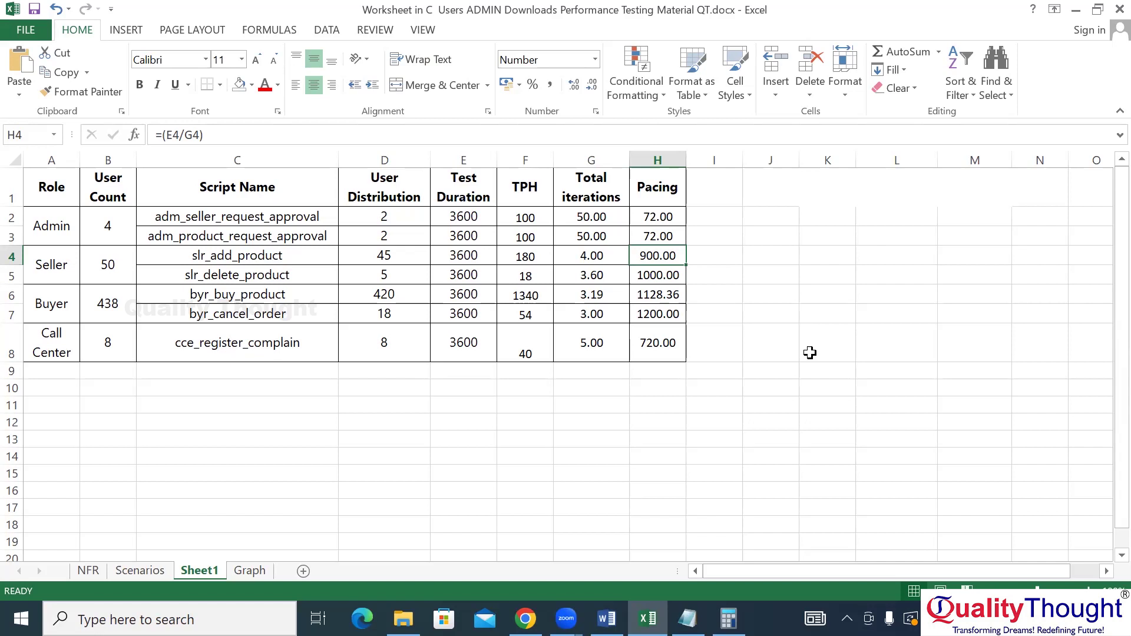
left_click(810, 352)
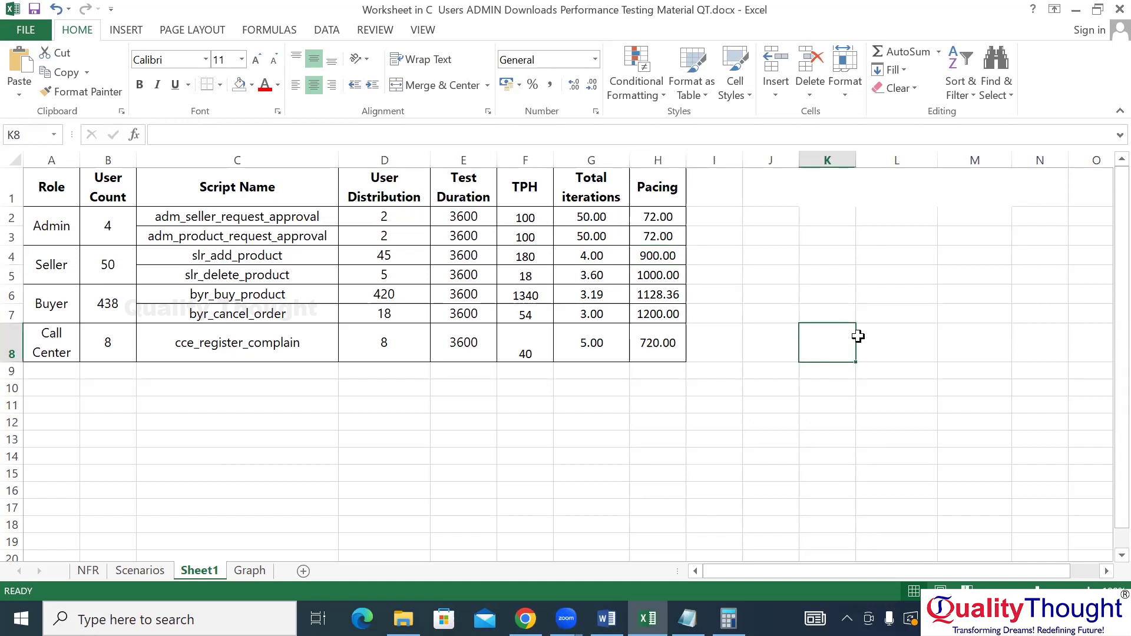
left_click(941, 388)
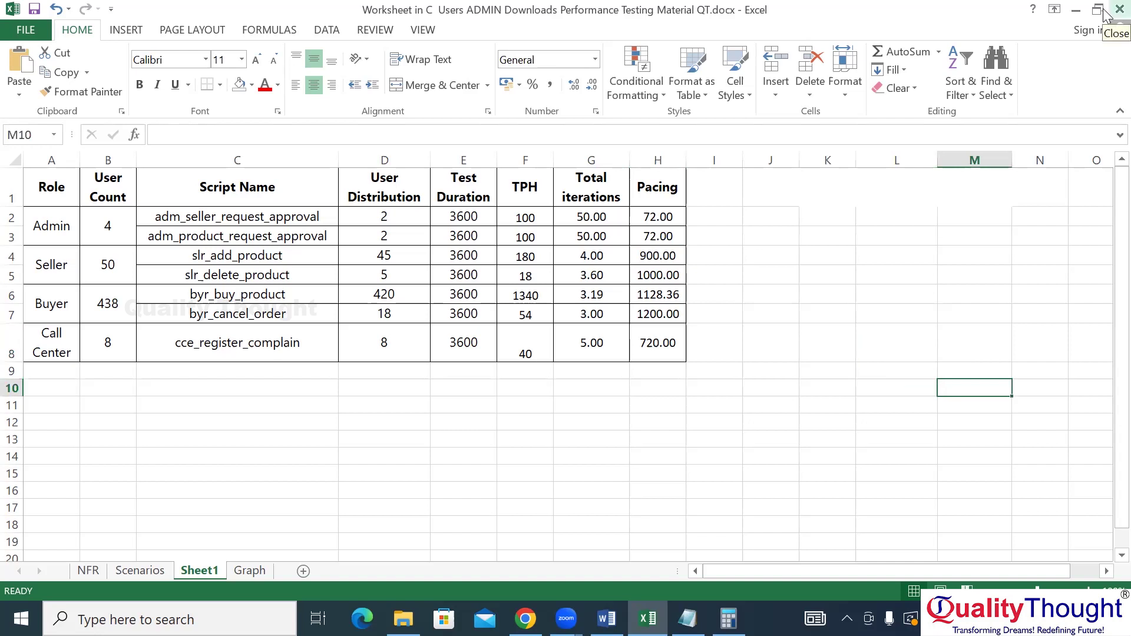
Compare the full pacing table A1:M8 in Scenarios with the simpler total-iterations table in Sheet1
left_click(137, 578)
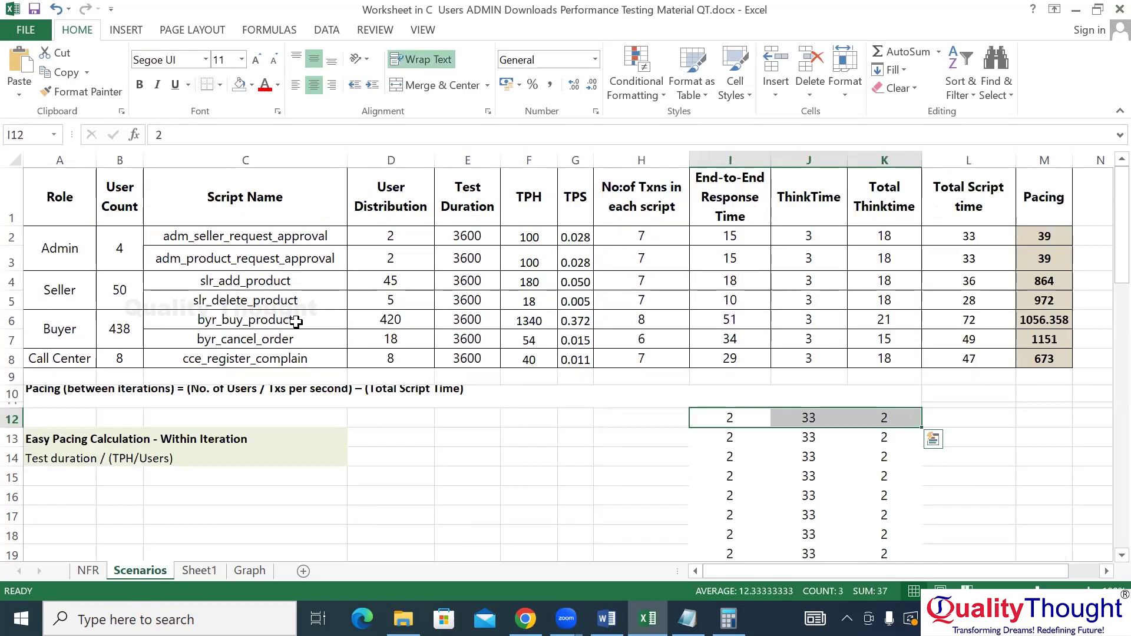
left_click(50, 184)
left_click_drag(674, 204, 1047, 362)
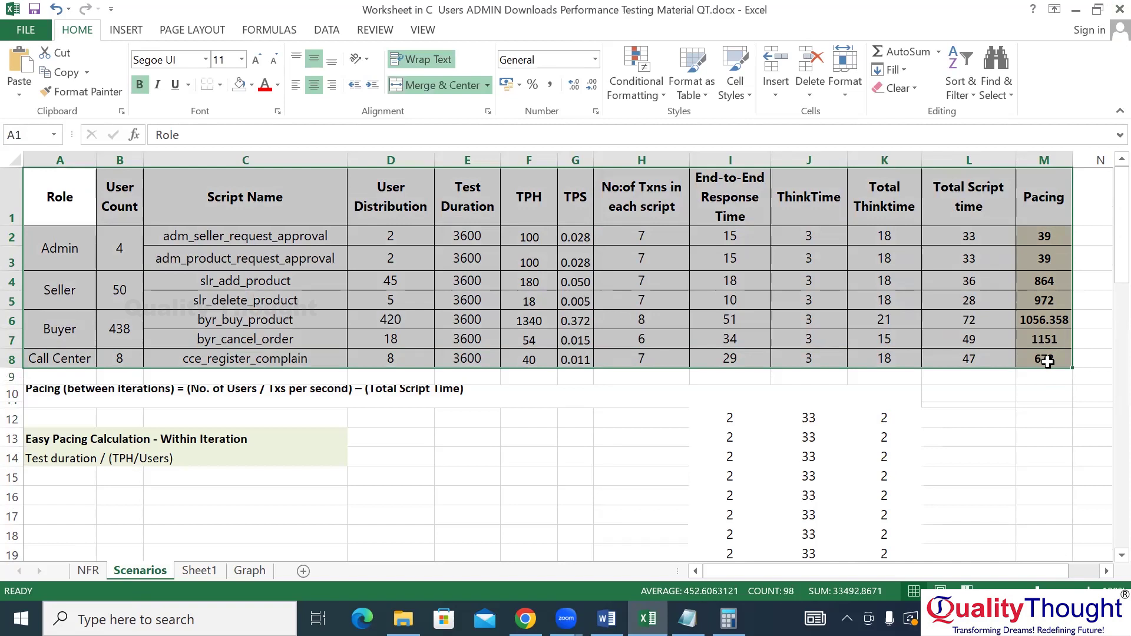
left_click_drag(1047, 361, 36, 202)
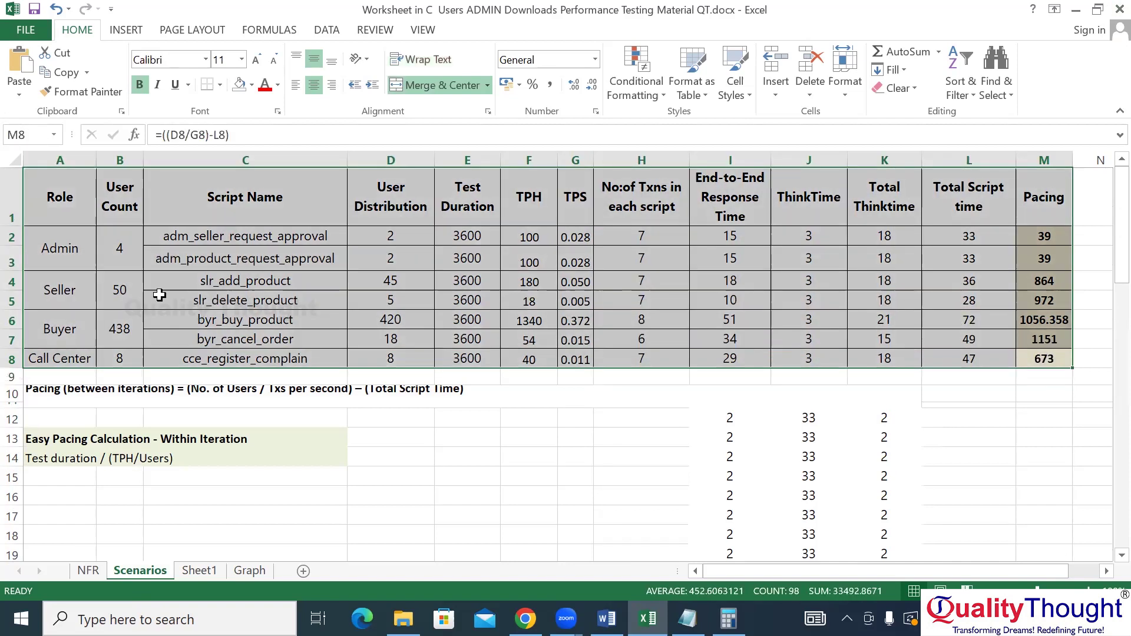
key("ctrl+Page_Down")
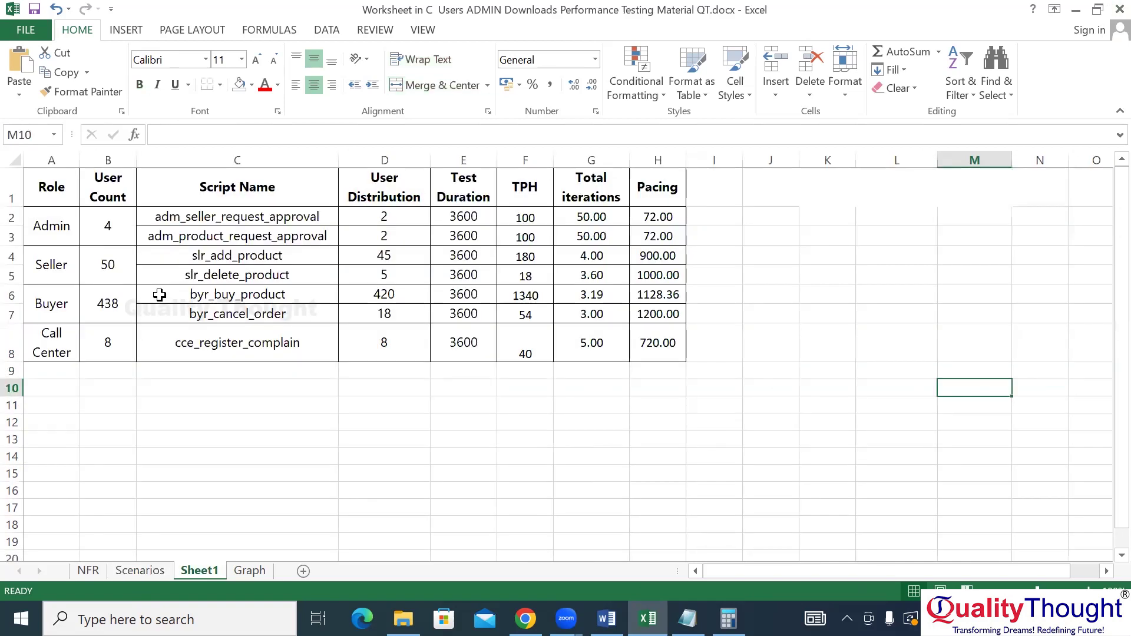
key("ctrl+Page_Up")
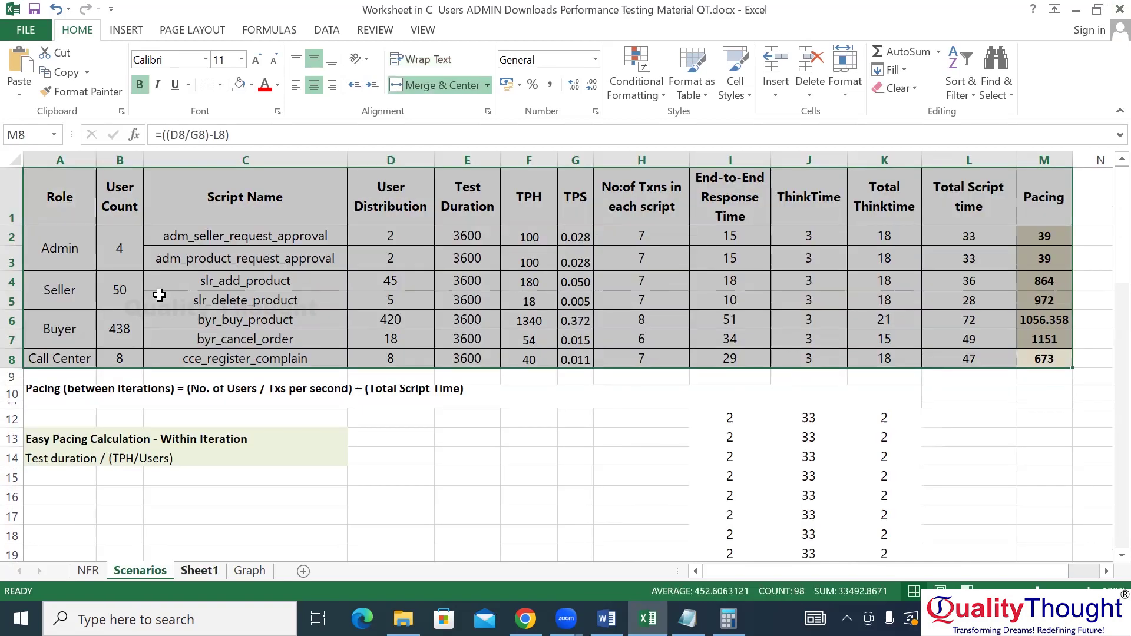
key("ctrl+Page_Down")
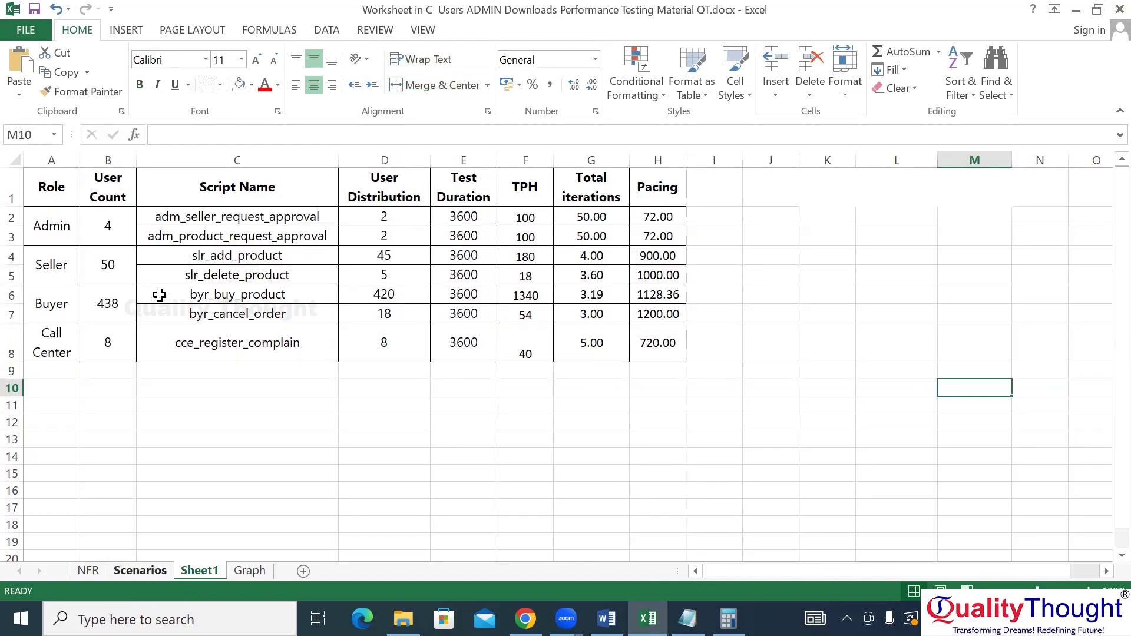
Examine the iteration breakdown rows in I12:K16 of the Scenarios sheet
key("ctrl+Page_Up")
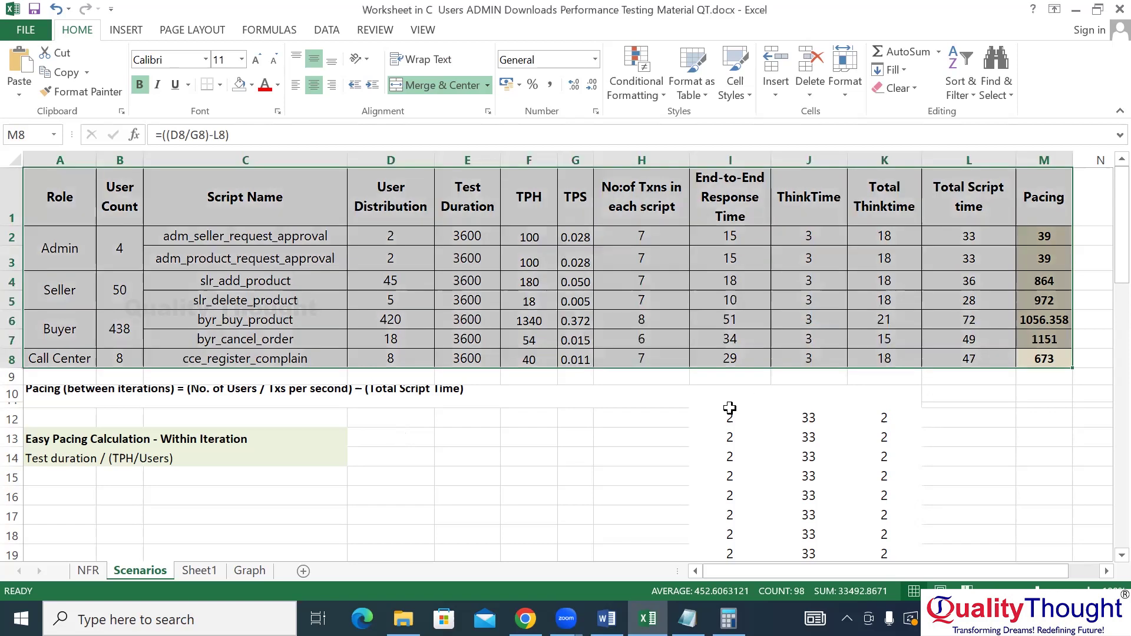
left_click(679, 421)
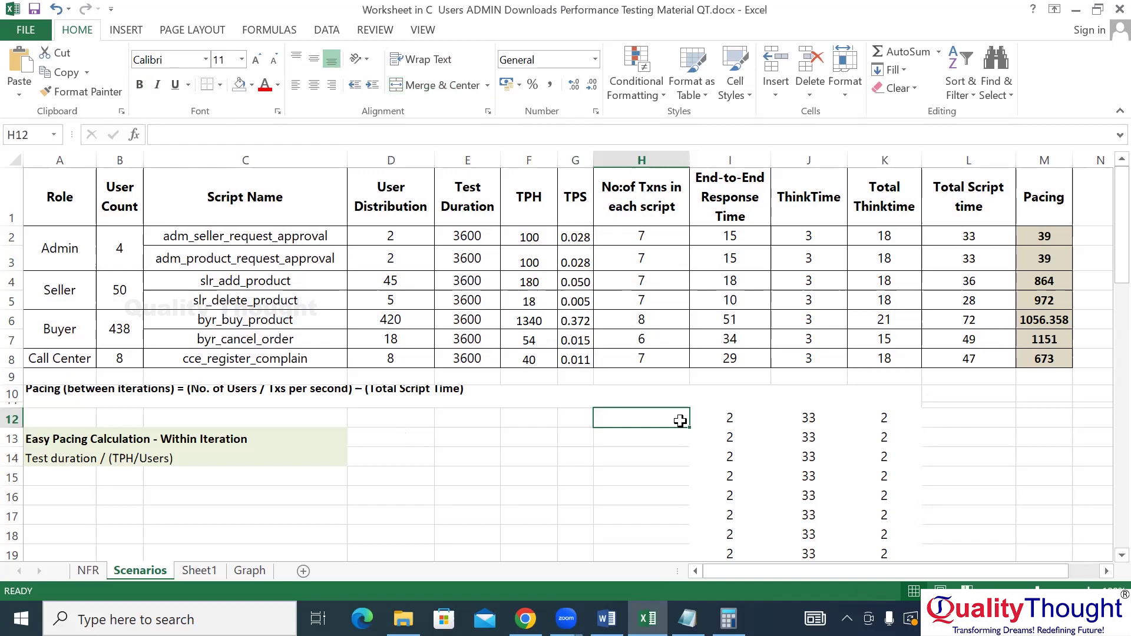
left_click_drag(735, 416, 872, 497)
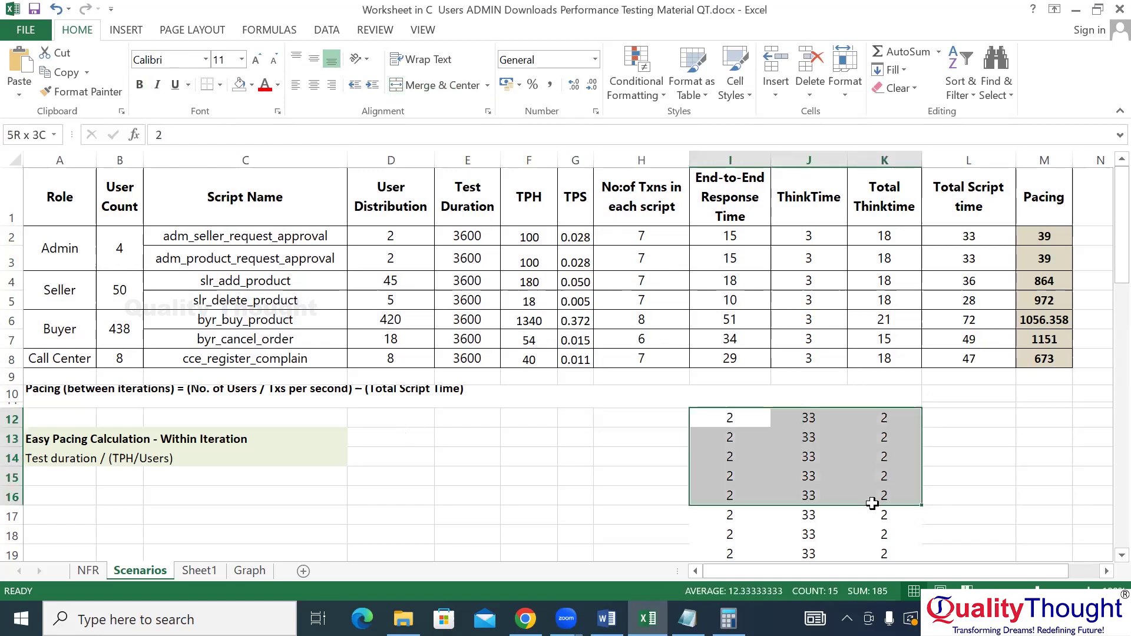